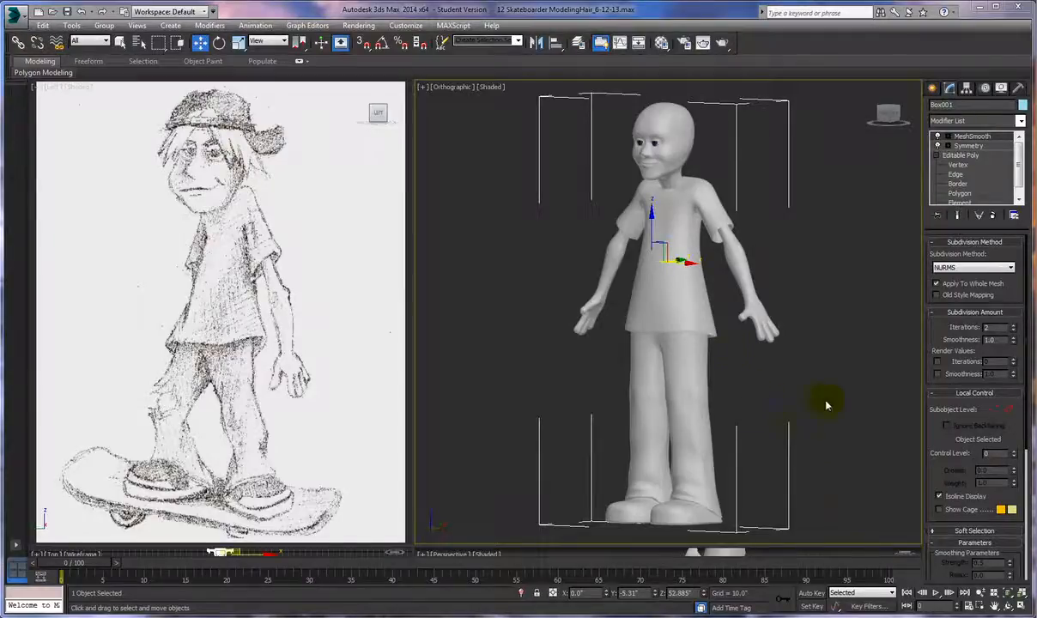
Turn off the MeshSmooth modifier on the character's body and display edged faces in the orthographic view.
click(488, 236)
click(652, 269)
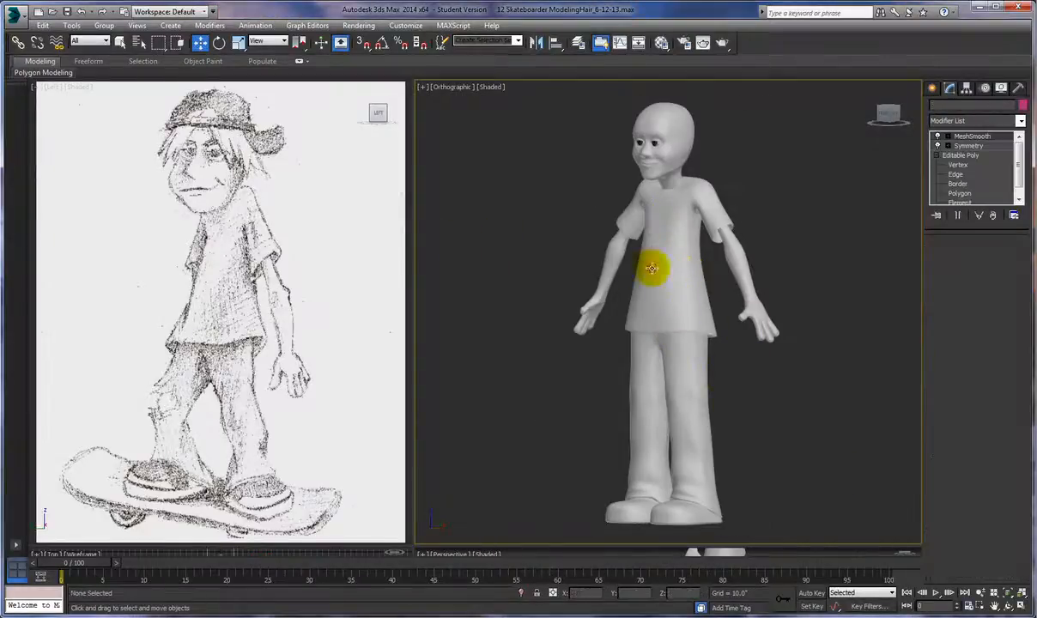
click(939, 137)
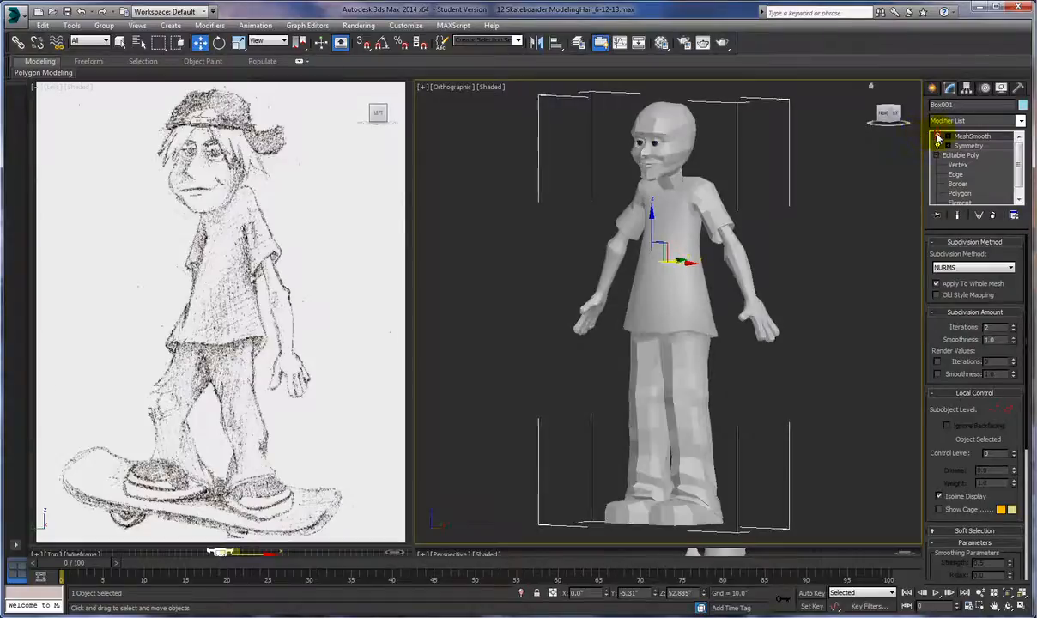
click(491, 88)
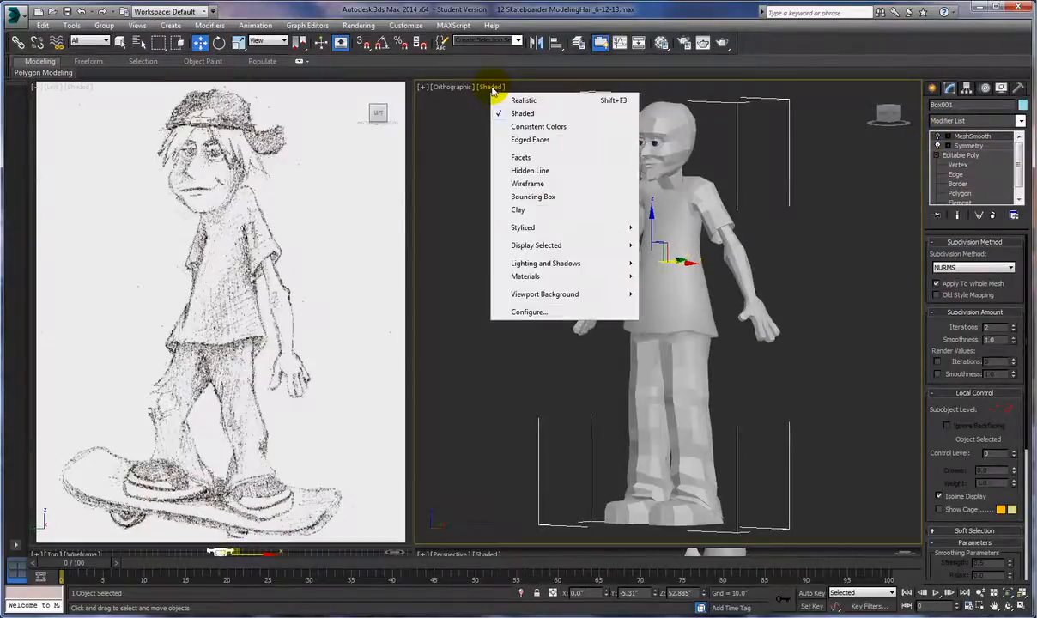
click(515, 140)
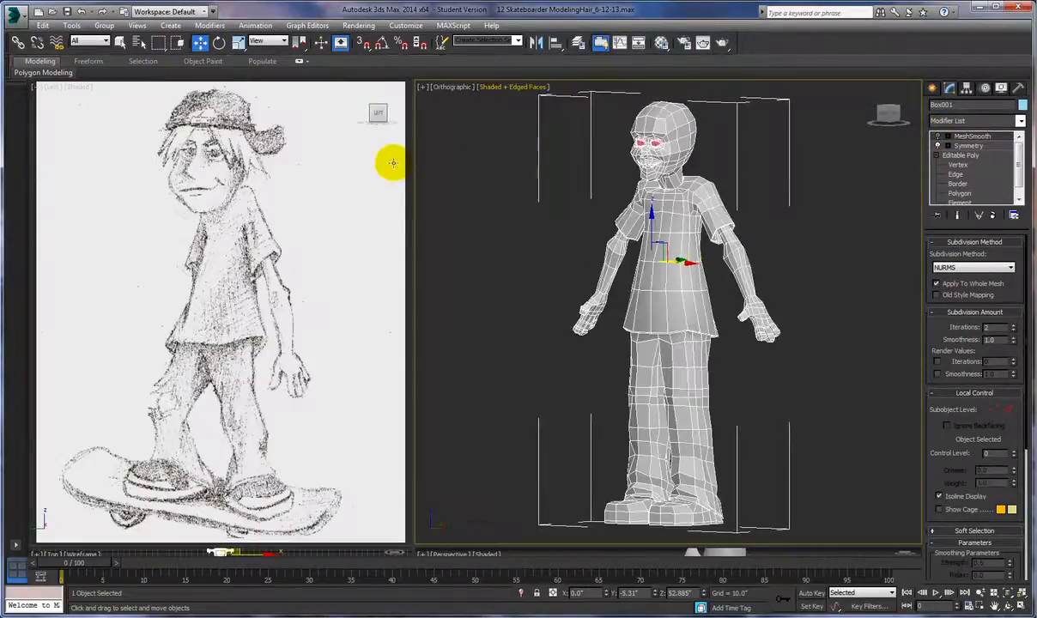
click(481, 234)
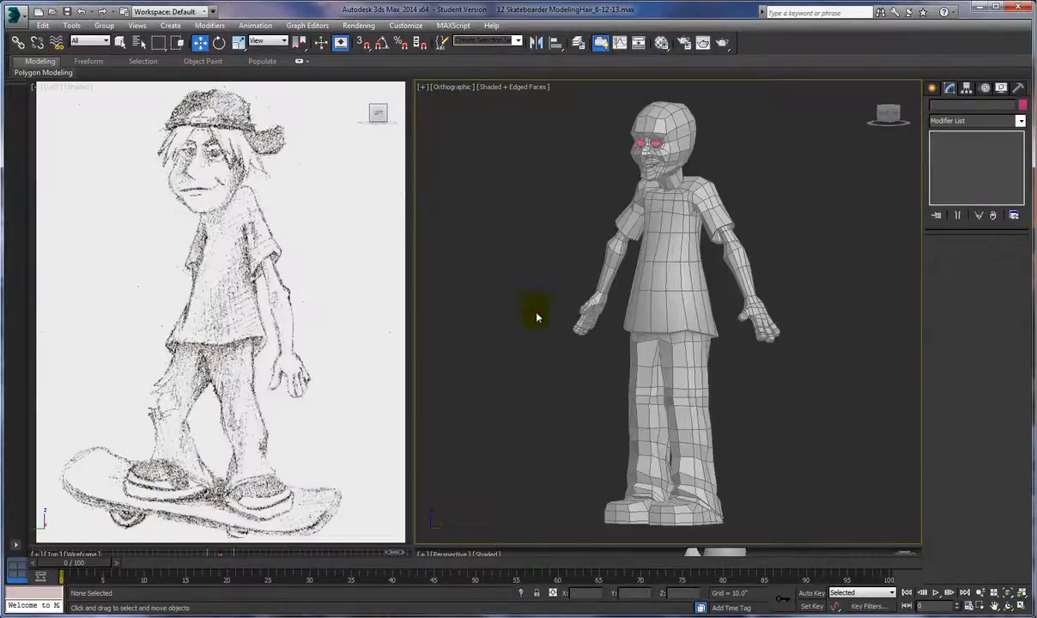
click(648, 202)
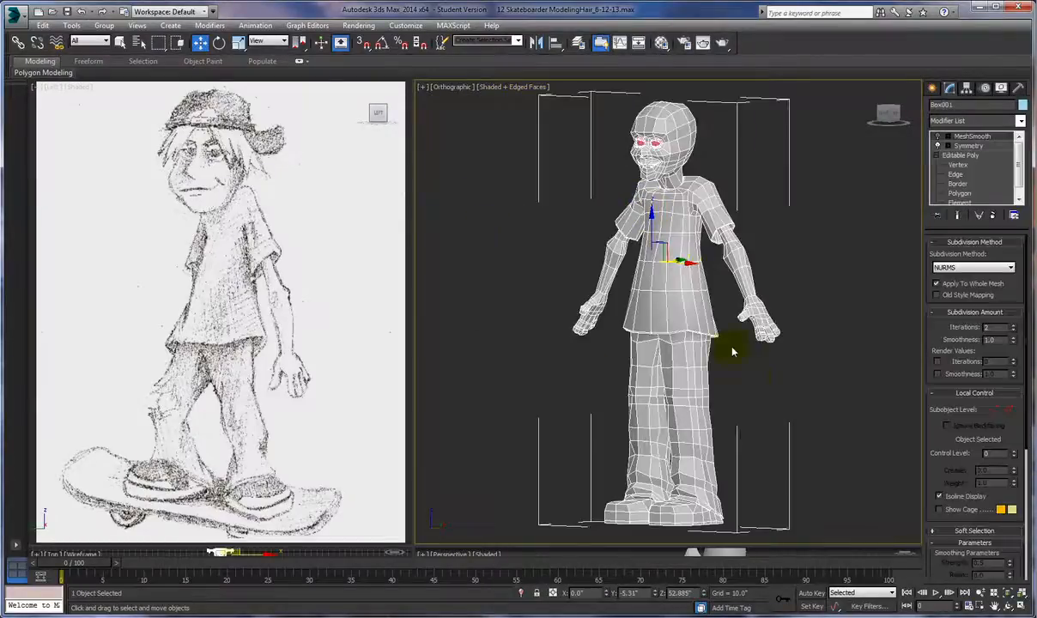
Maximize the orthographic viewport and frame the character's upper body from the front.
click(1020, 606)
alt+middle_drag(748, 326, 595, 308)
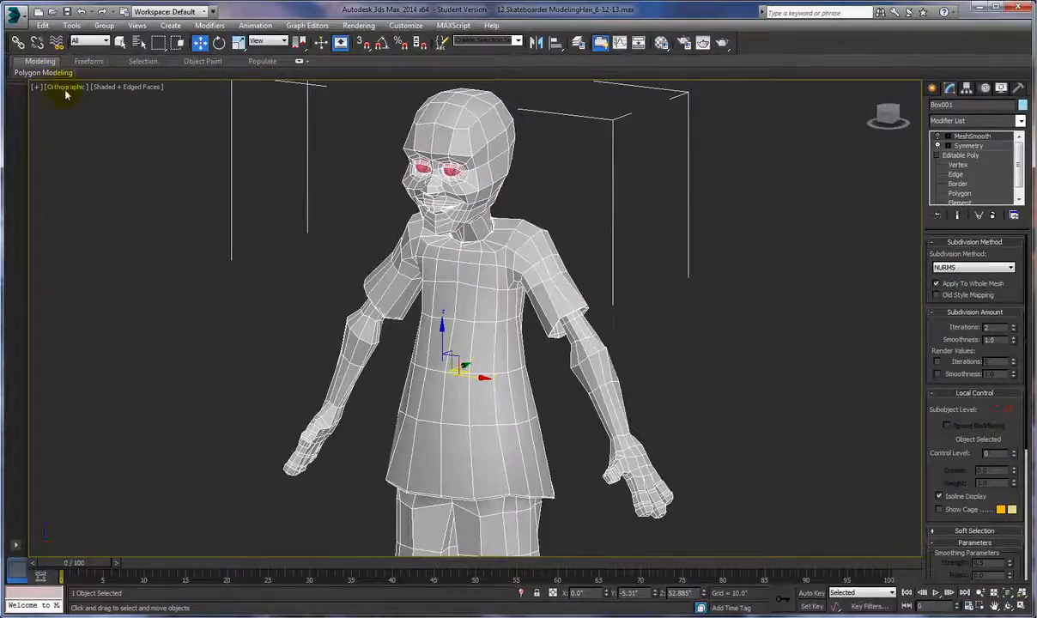
alt+middle_drag(624, 269, 716, 311)
key(super)
key(Escape)
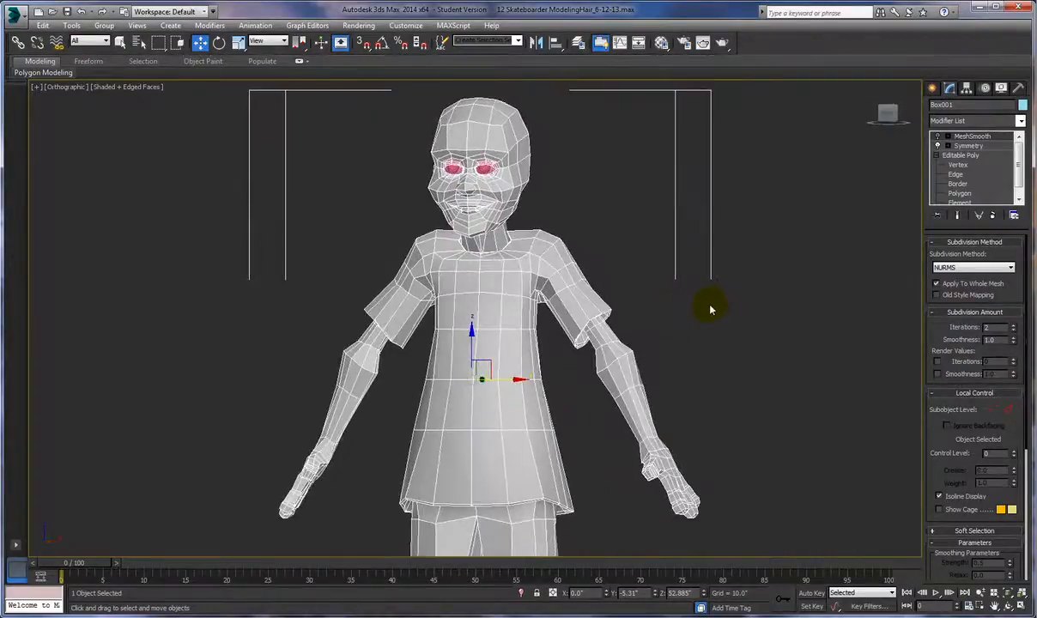
Collapse the body's modifier stack from Symmetry down into the Editable Poly, keeping MeshSmooth above it.
click(938, 155)
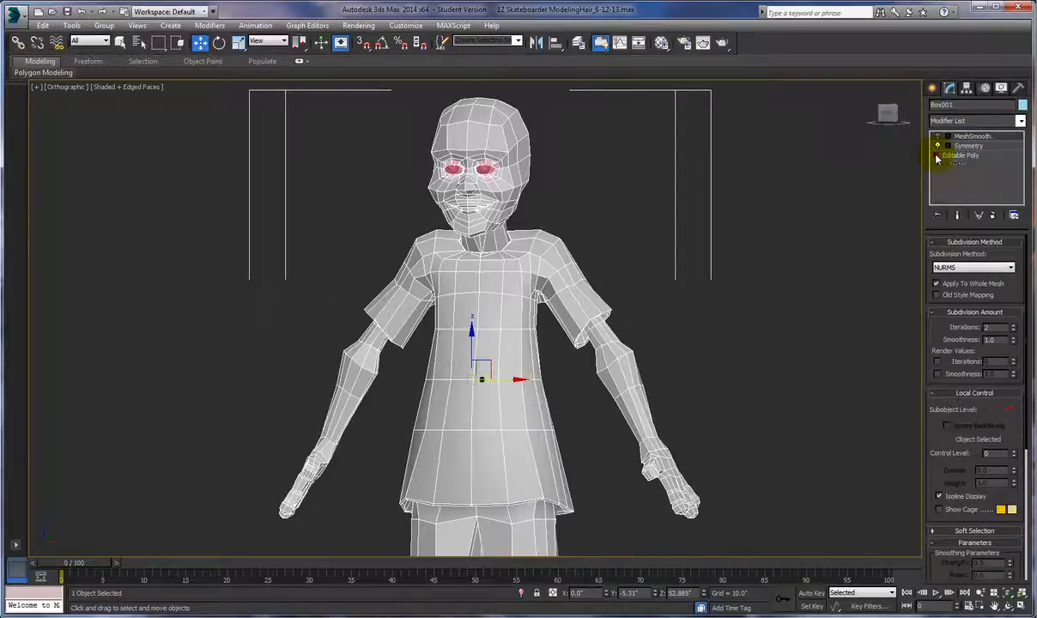
click(966, 147)
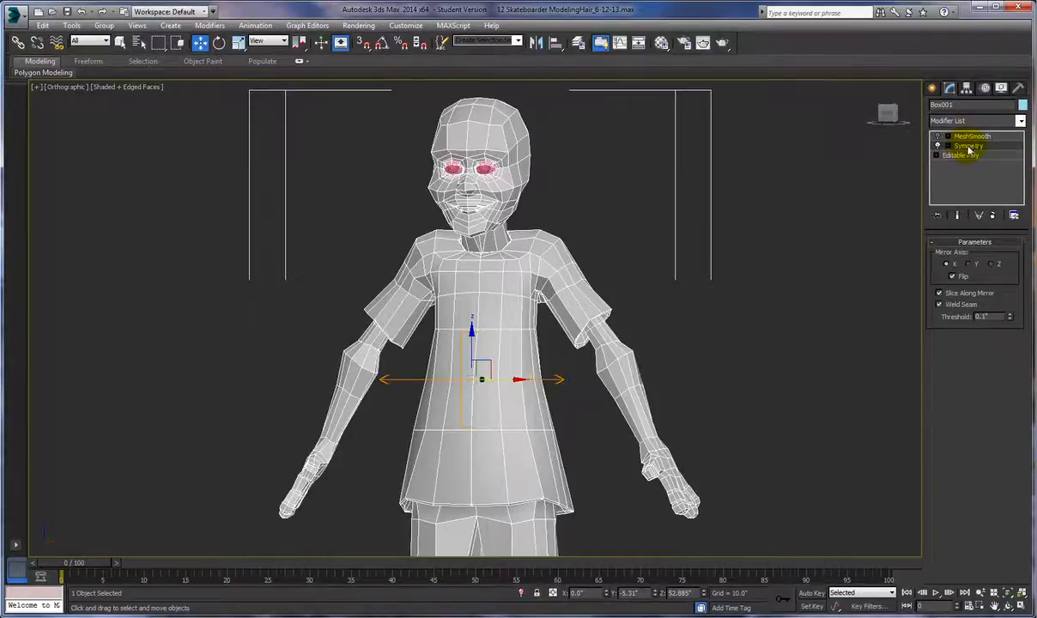
click(969, 147)
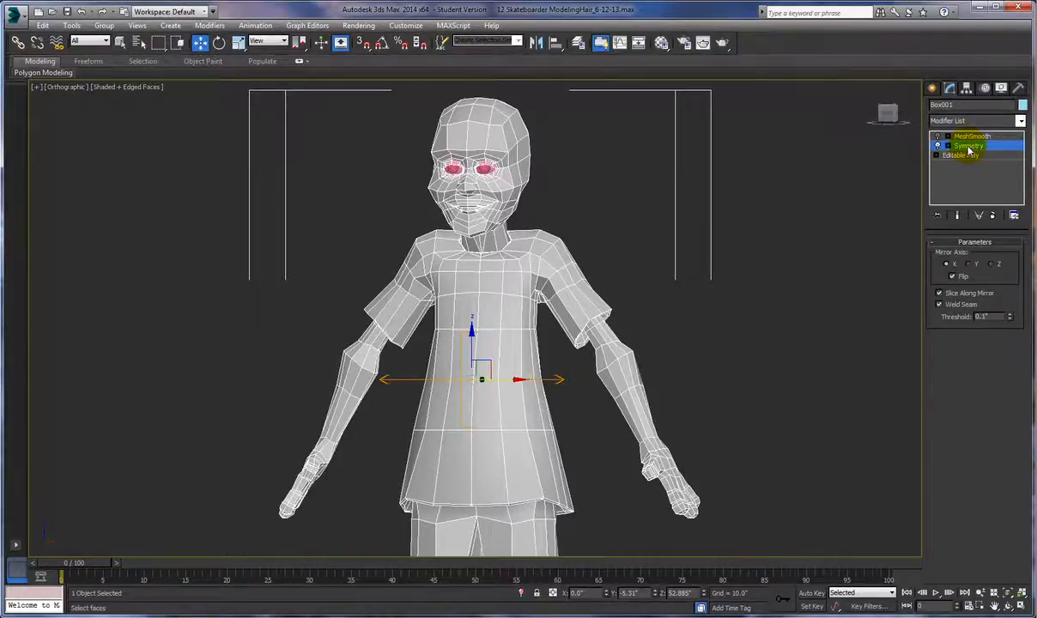
right_click(966, 146)
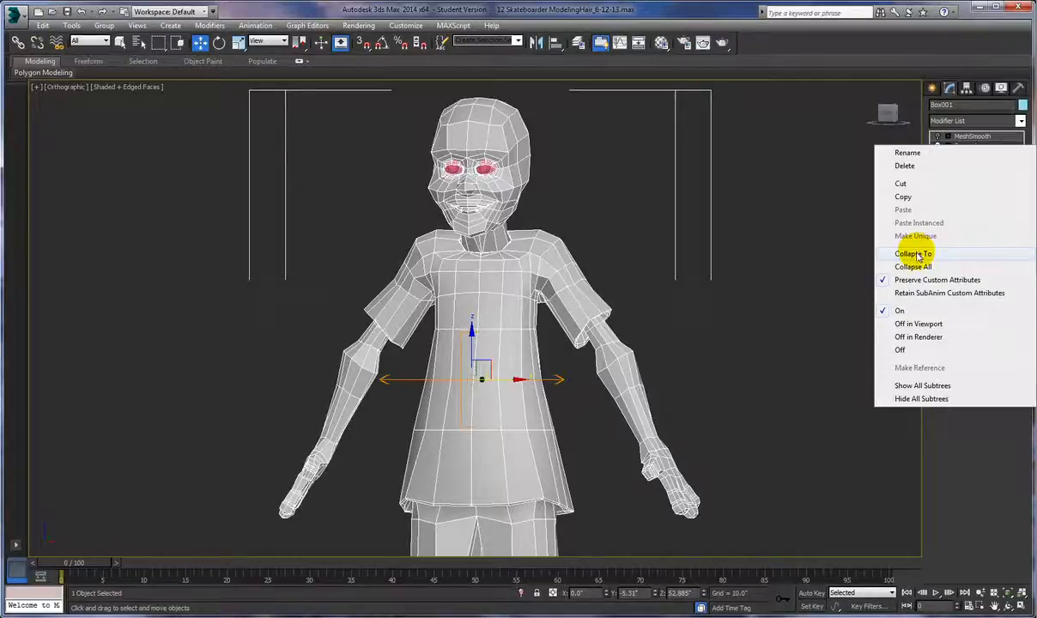
click(917, 254)
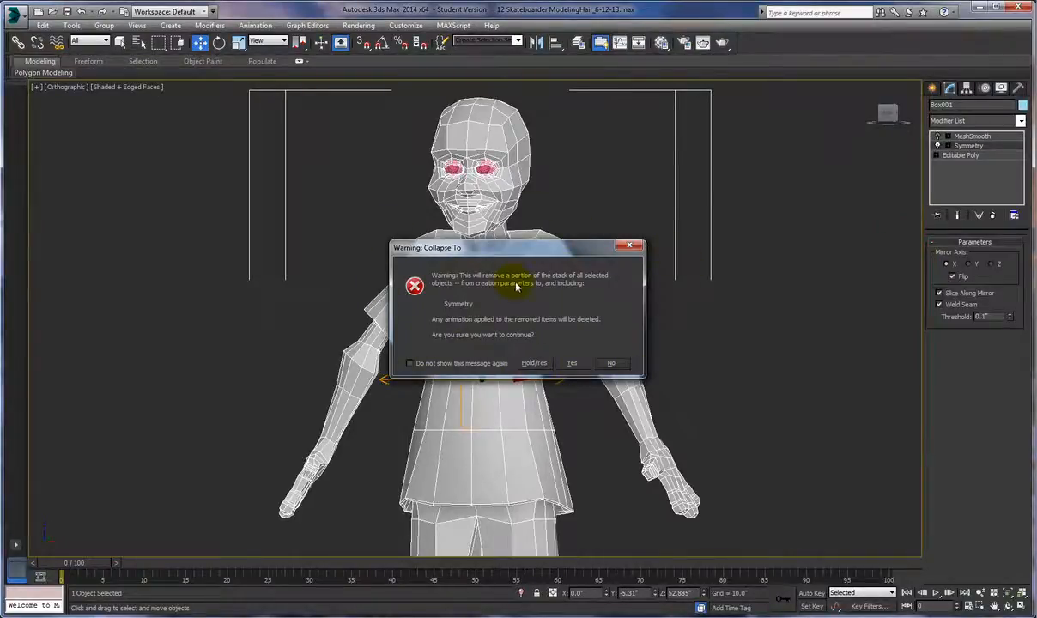
click(574, 364)
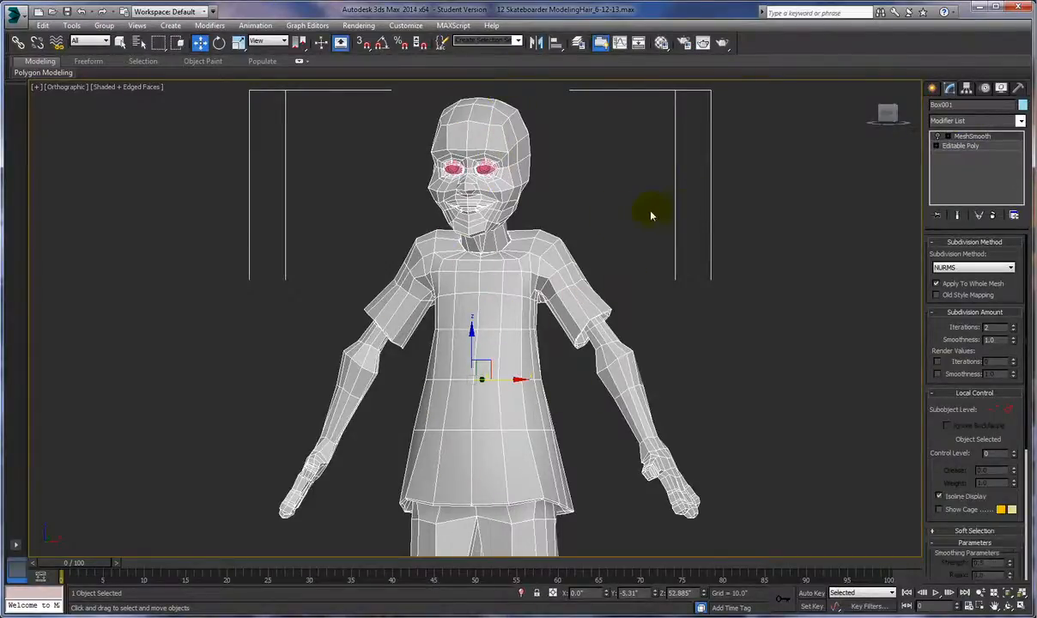
Add an Unwrap UVW modifier directly above the Editable Poly, beneath MeshSmooth, with no sub-object level active.
click(960, 146)
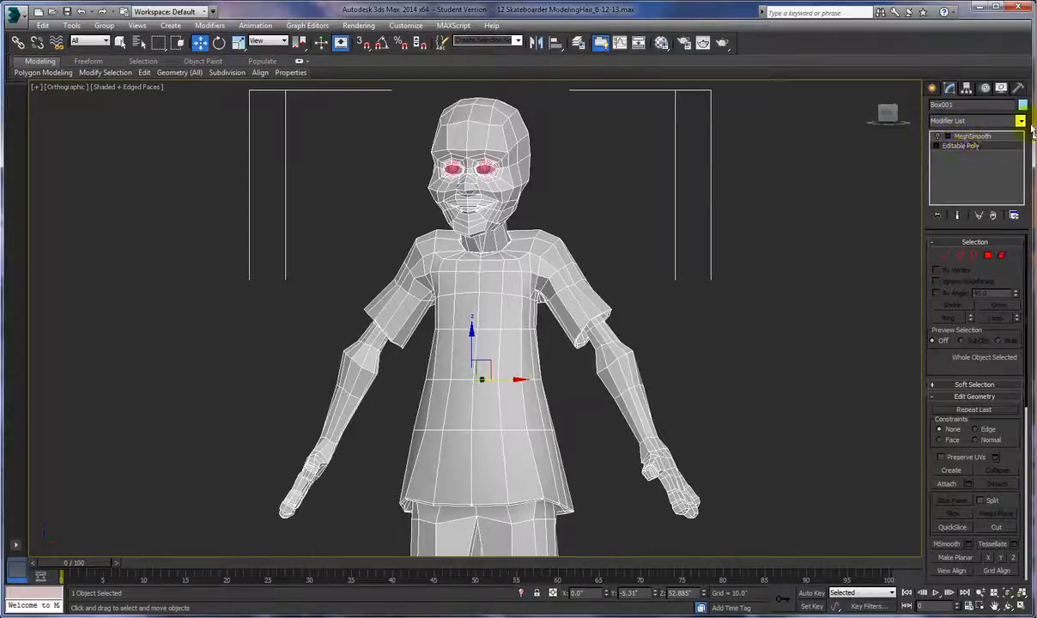
click(953, 148)
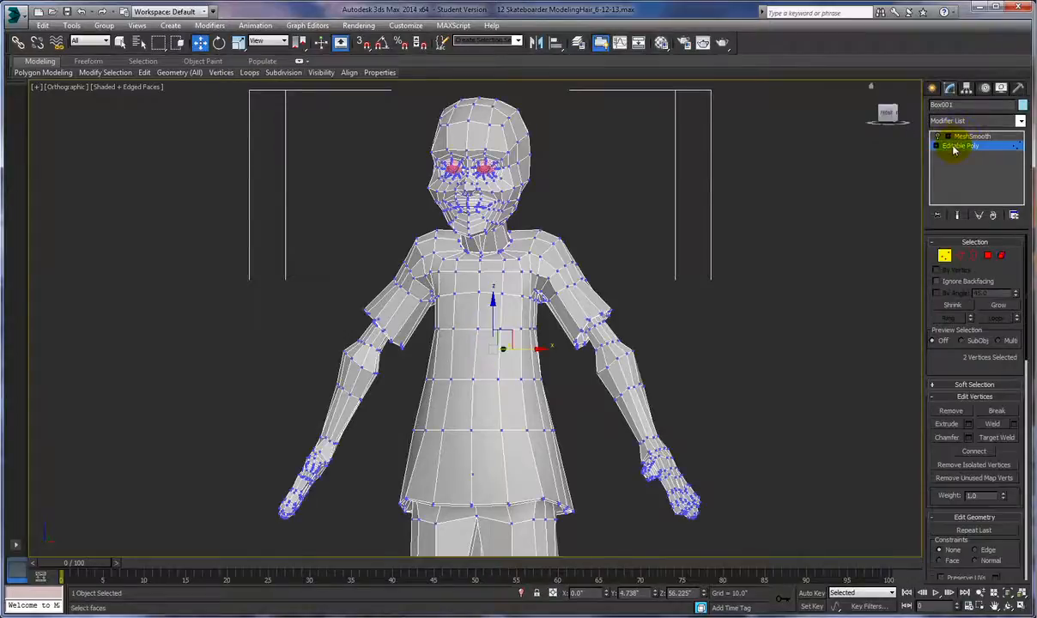
click(955, 150)
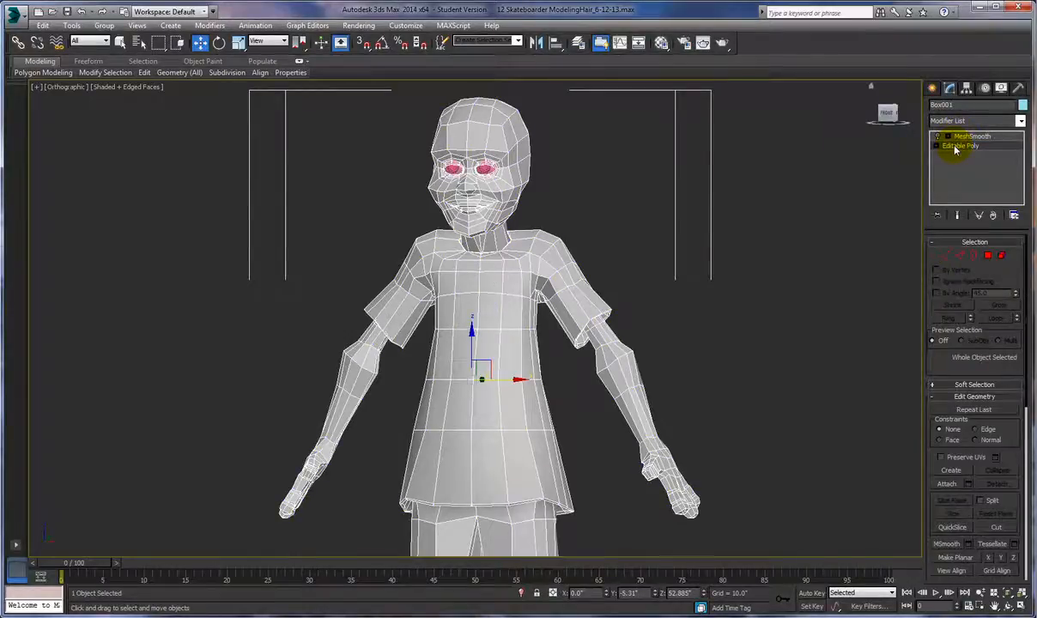
click(955, 149)
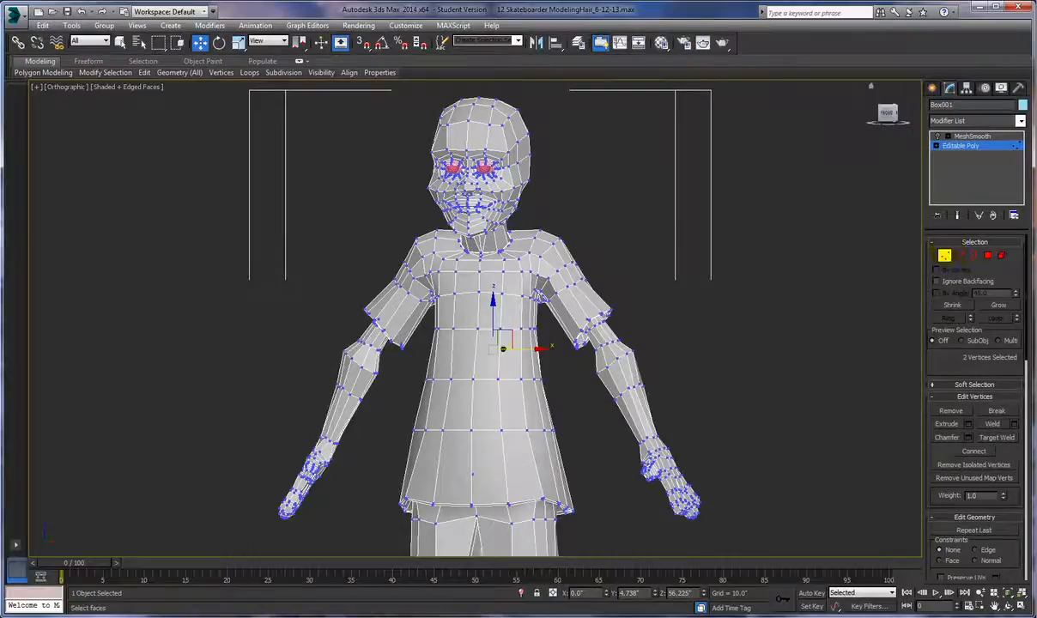
click(944, 146)
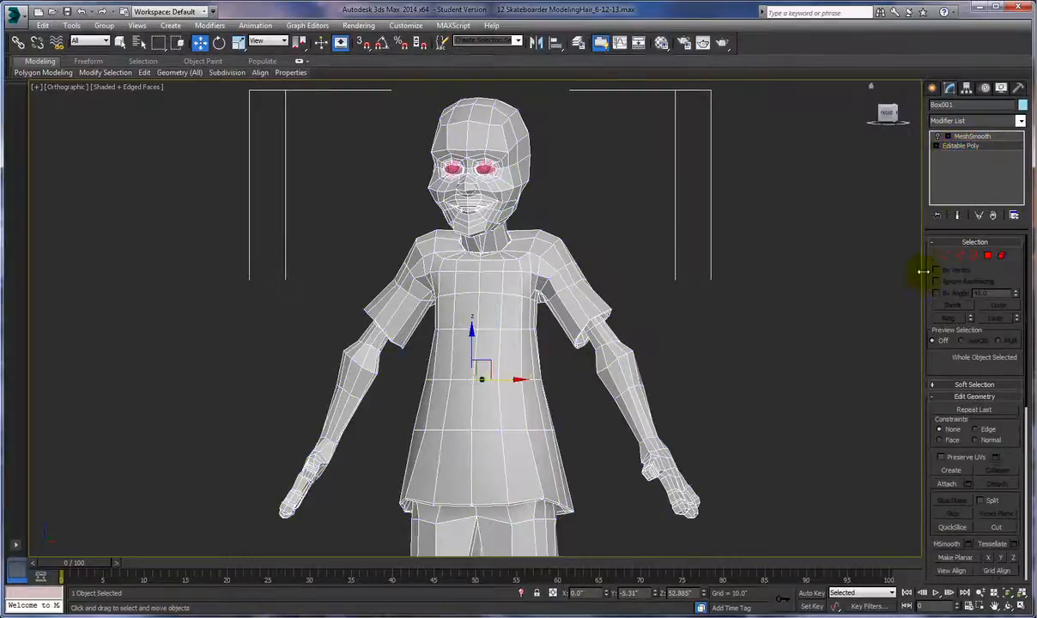
click(1021, 122)
drag(1022, 151, 1011, 422)
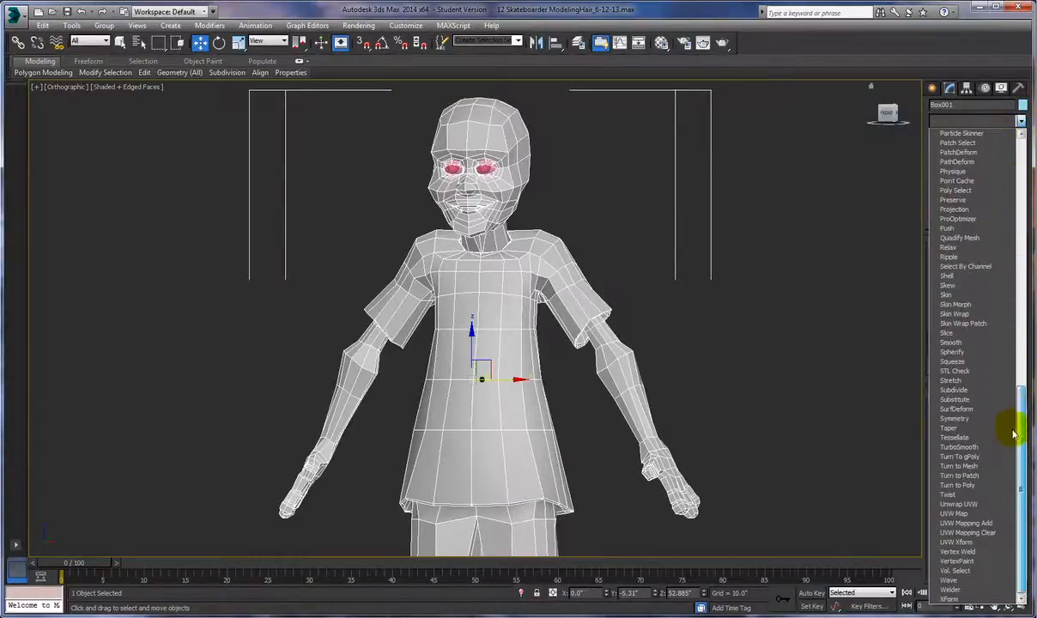
click(936, 505)
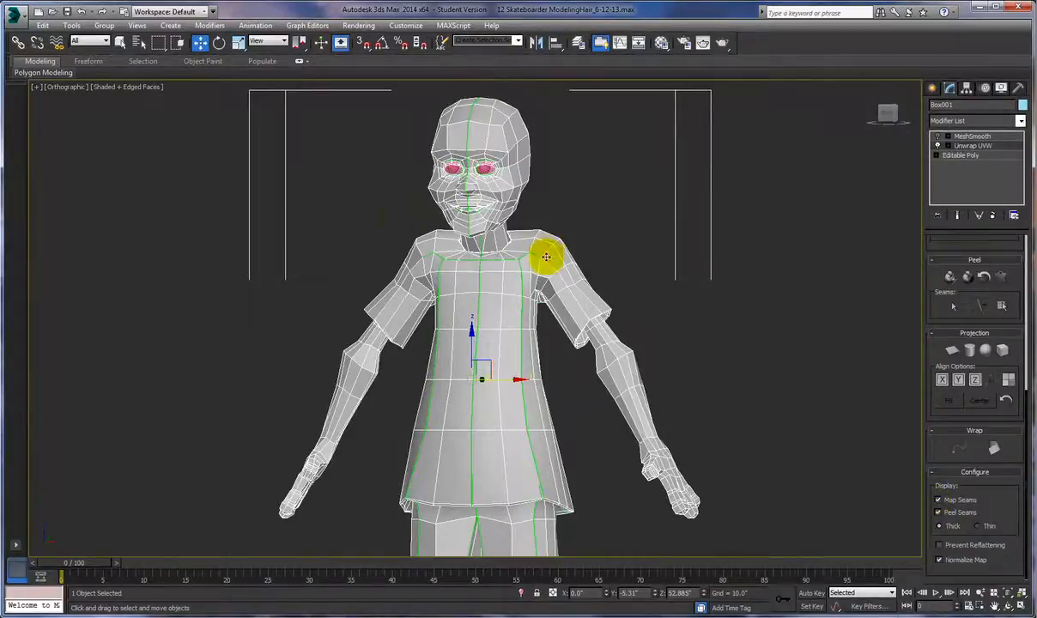
Turn off the display of map seams for the Unwrap UVW modifier, keeping peel seams shown.
mouse_move(717, 416)
middle_down()
mouse_move(718, 389)
mouse_move(714, 407)
middle_up()
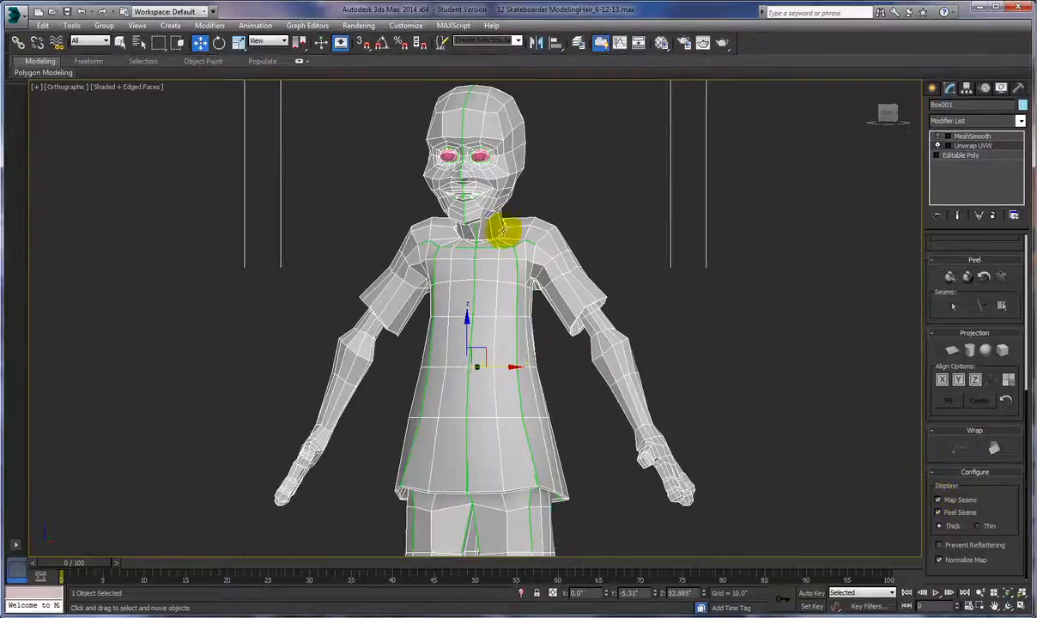
click(940, 501)
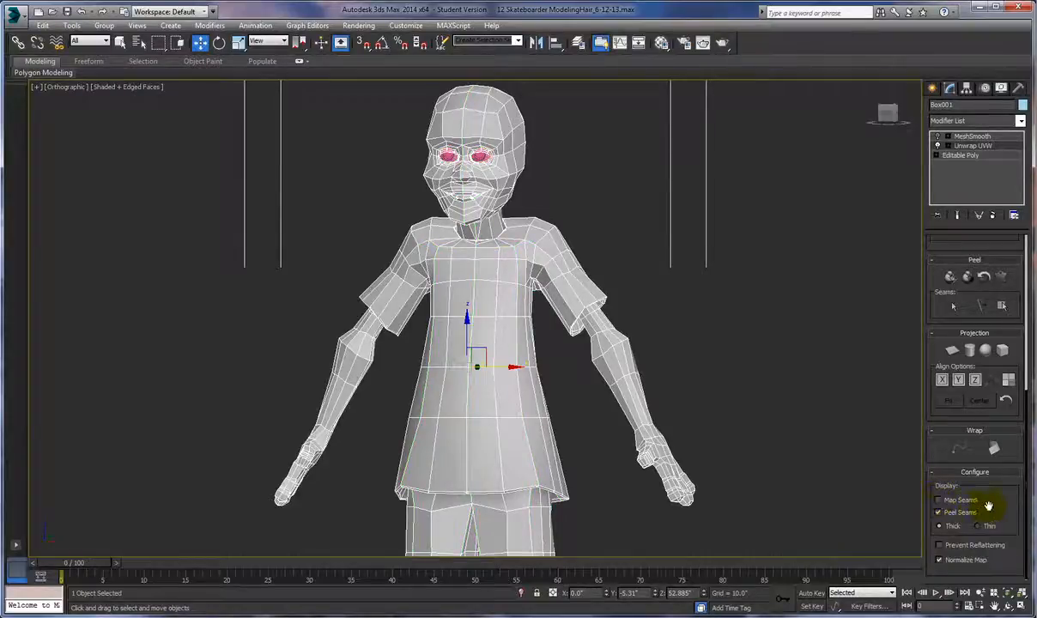
click(939, 513)
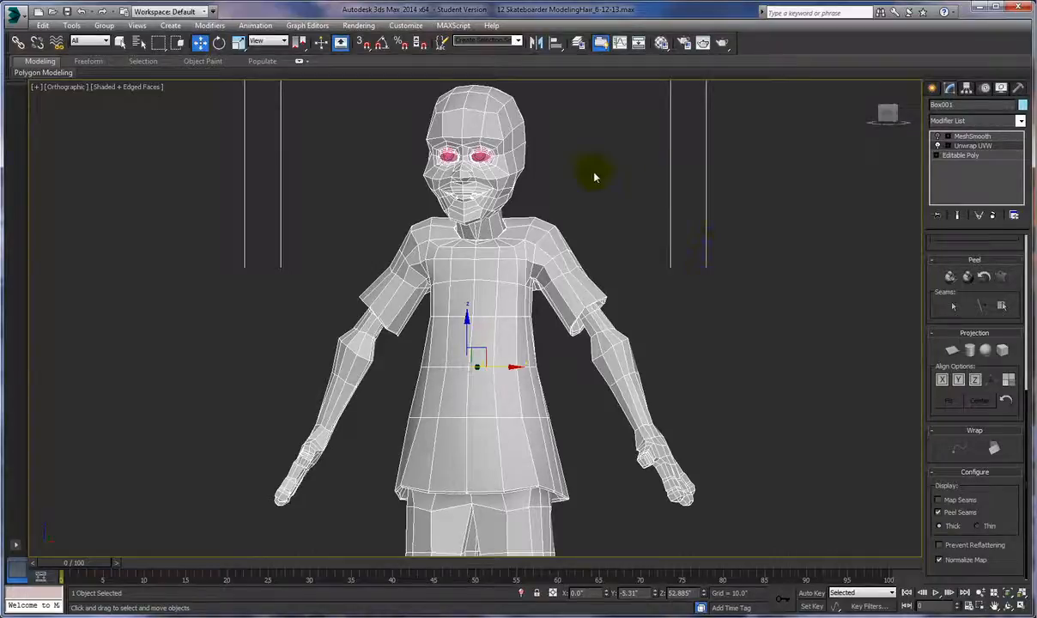
Enter the Edge level of the Unwrap UVW modifier and activate Point-to-Point Seams.
alt+middle_drag(642, 224, 682, 266)
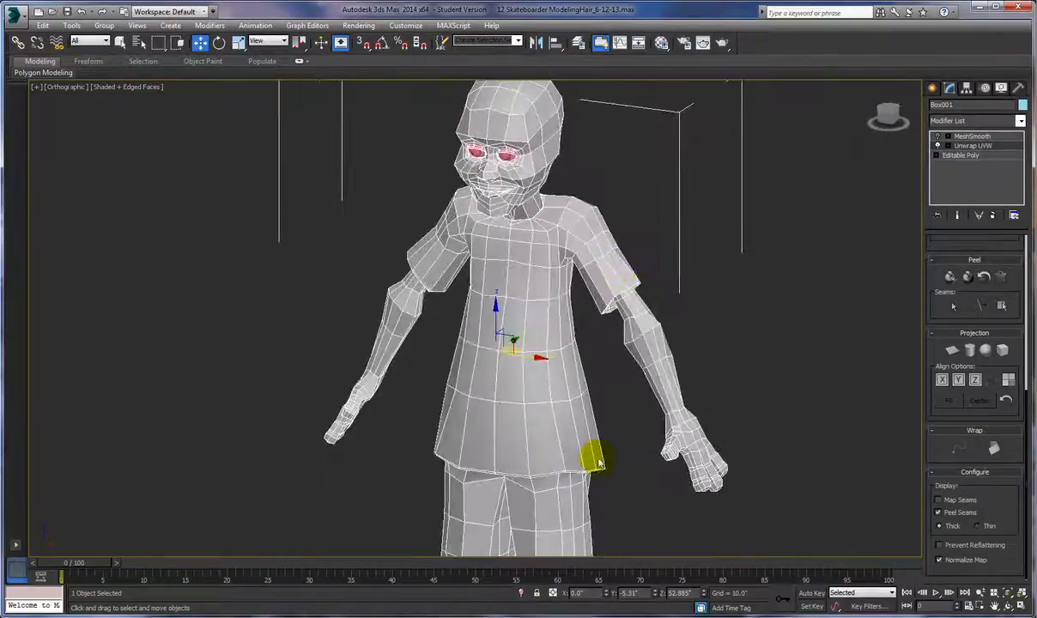
alt+middle_drag(717, 331, 681, 335)
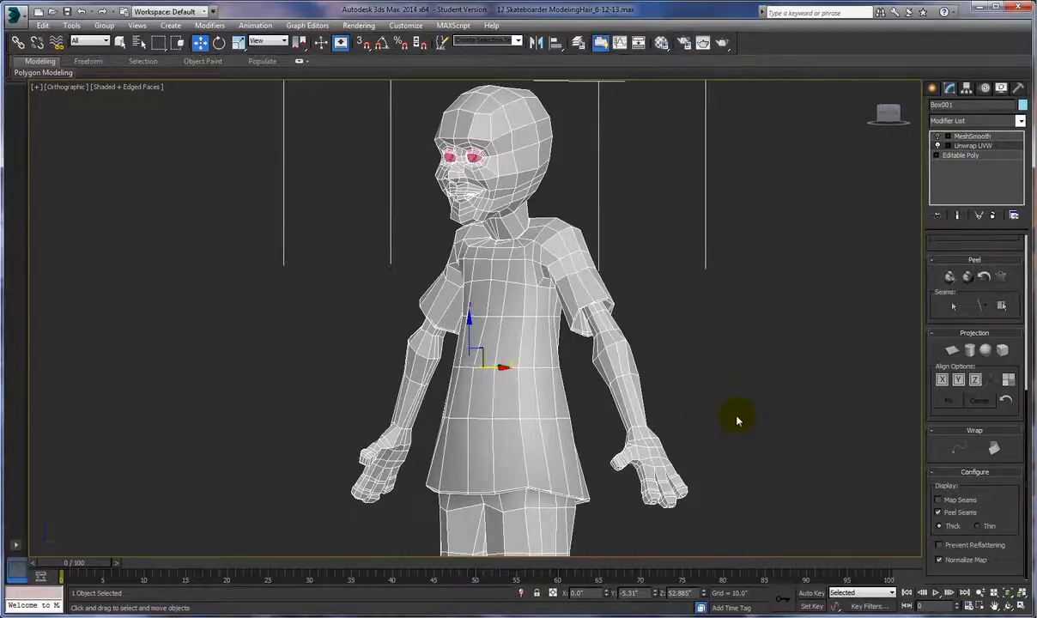
click(948, 146)
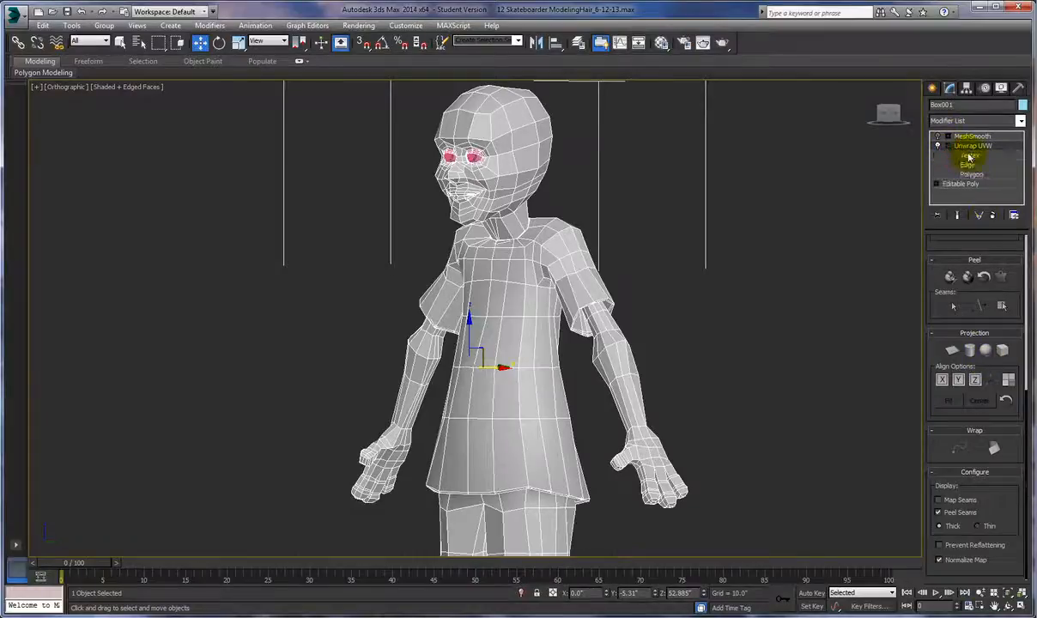
click(967, 166)
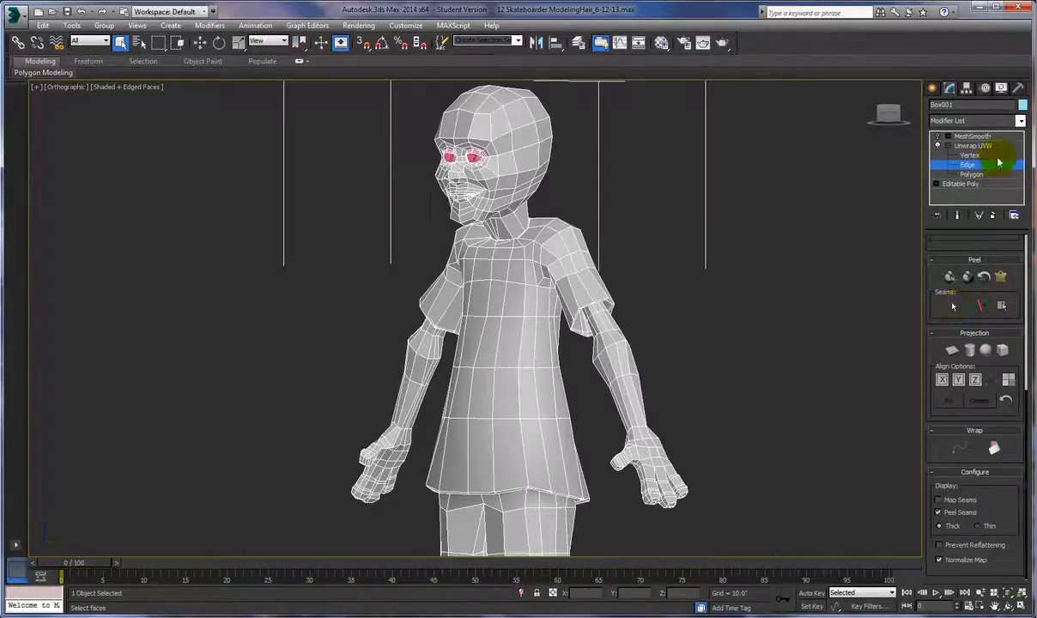
click(970, 164)
click(967, 165)
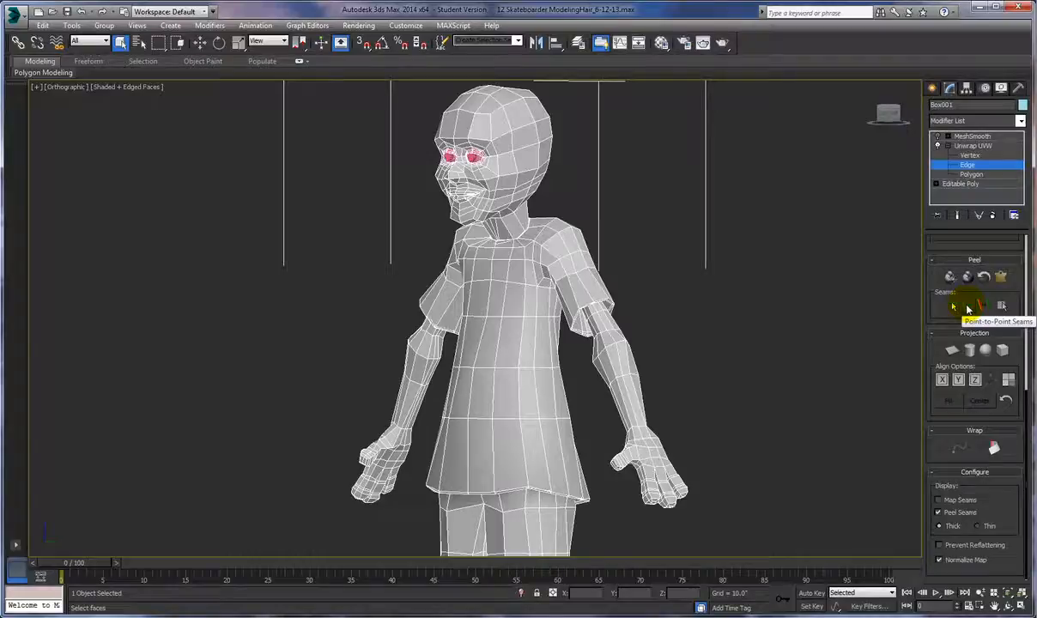
click(968, 307)
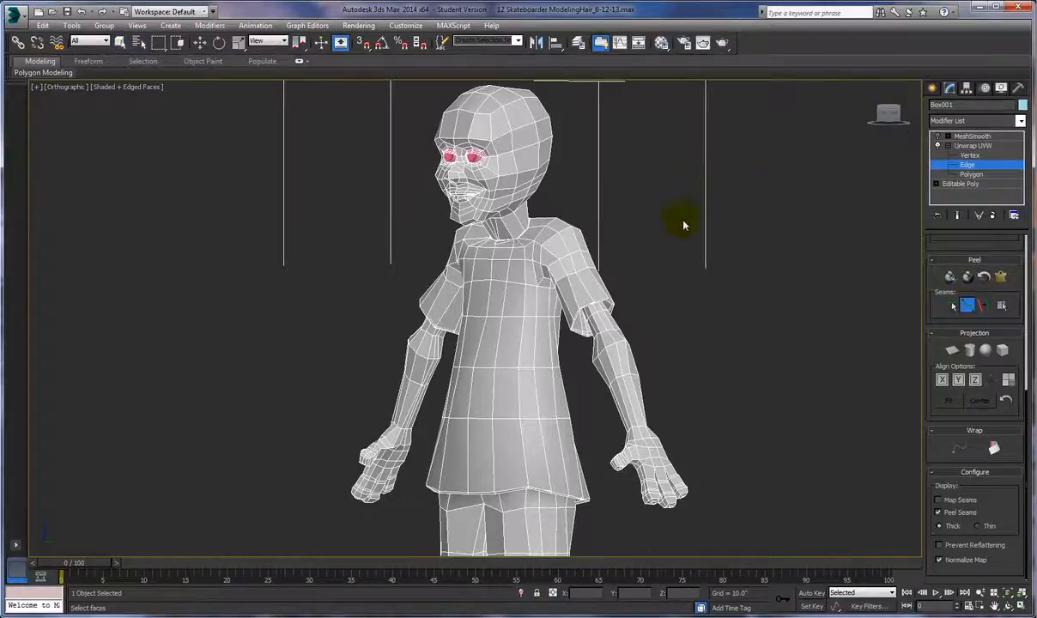
Enter the Editable Poly's Vertex level, accepting the topology warning, and select the centre vertex at the back of the neck base to examine it.
alt+middle_drag(685, 225, 695, 270)
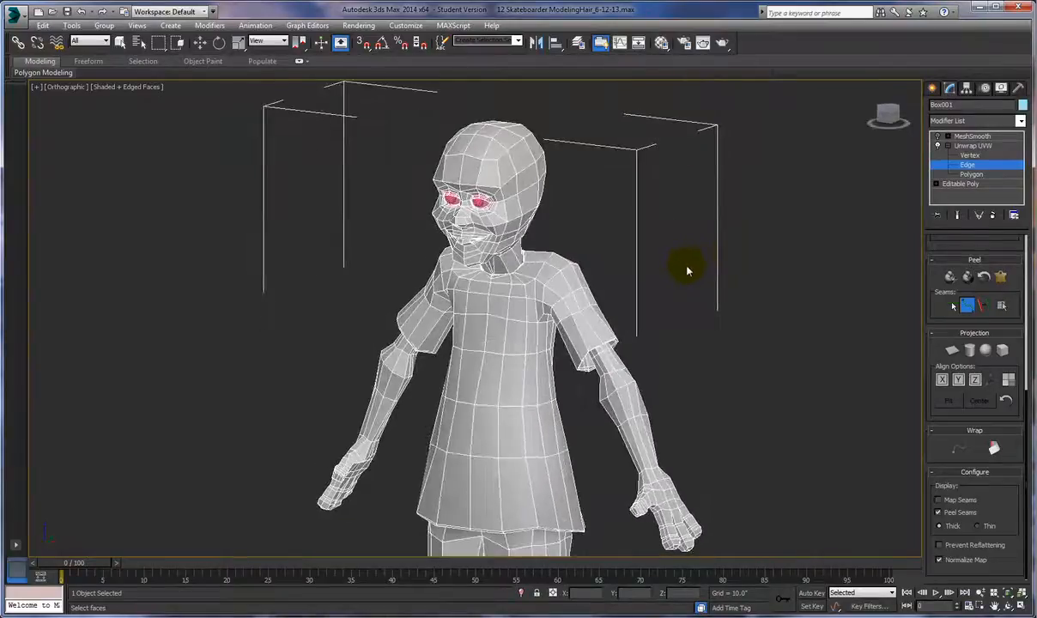
scroll(687, 271, up, 10)
middle_drag(542, 241, 749, 277)
alt+middle_drag(676, 302, 647, 195)
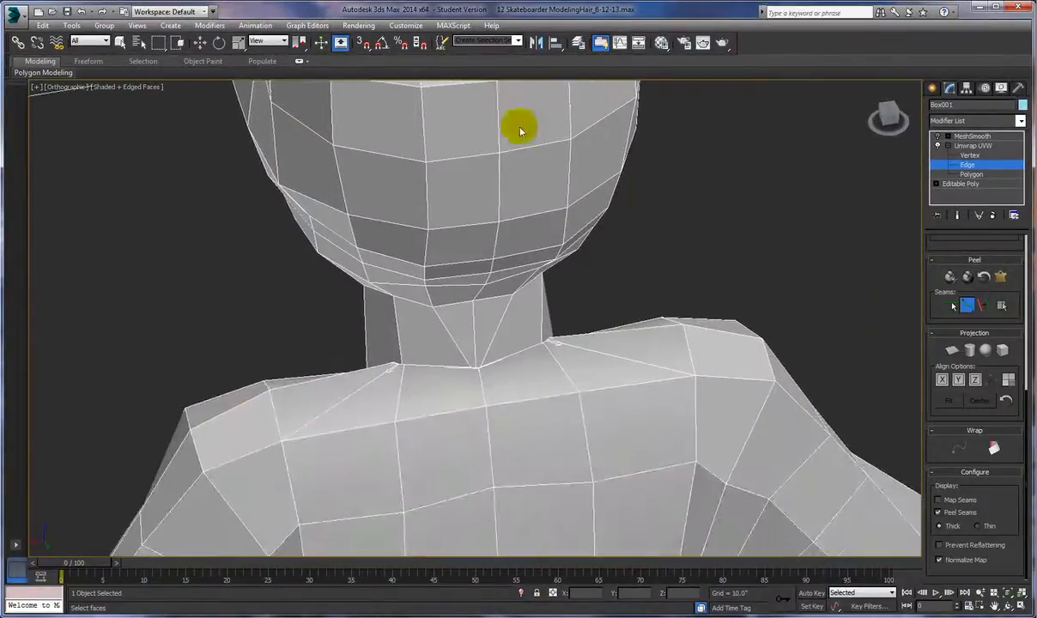
click(966, 305)
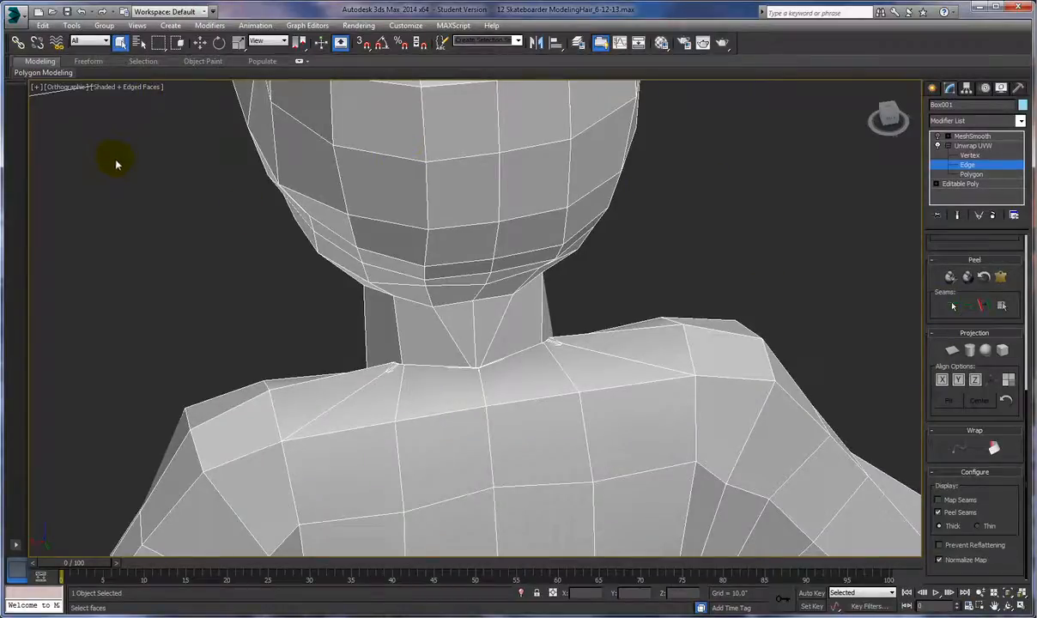
click(938, 185)
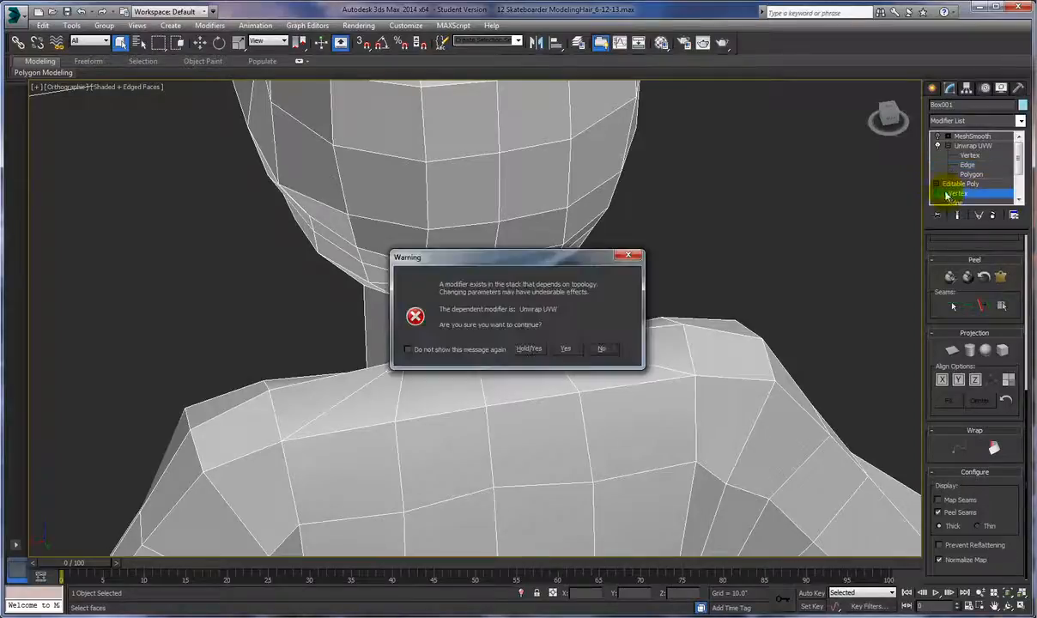
click(567, 349)
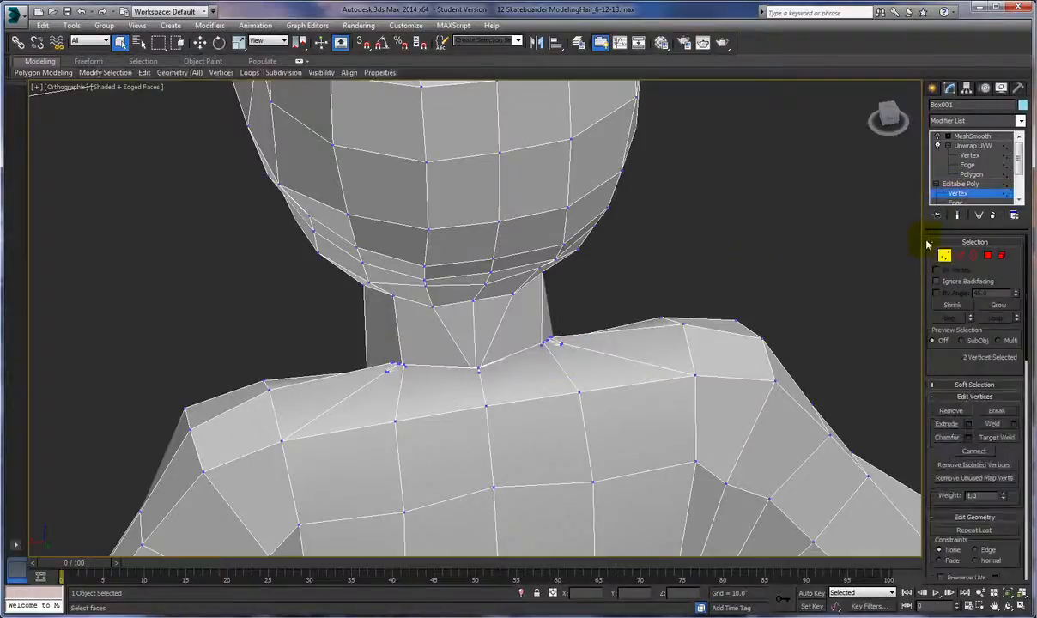
click(479, 364)
alt+middle_drag(567, 290, 722, 250)
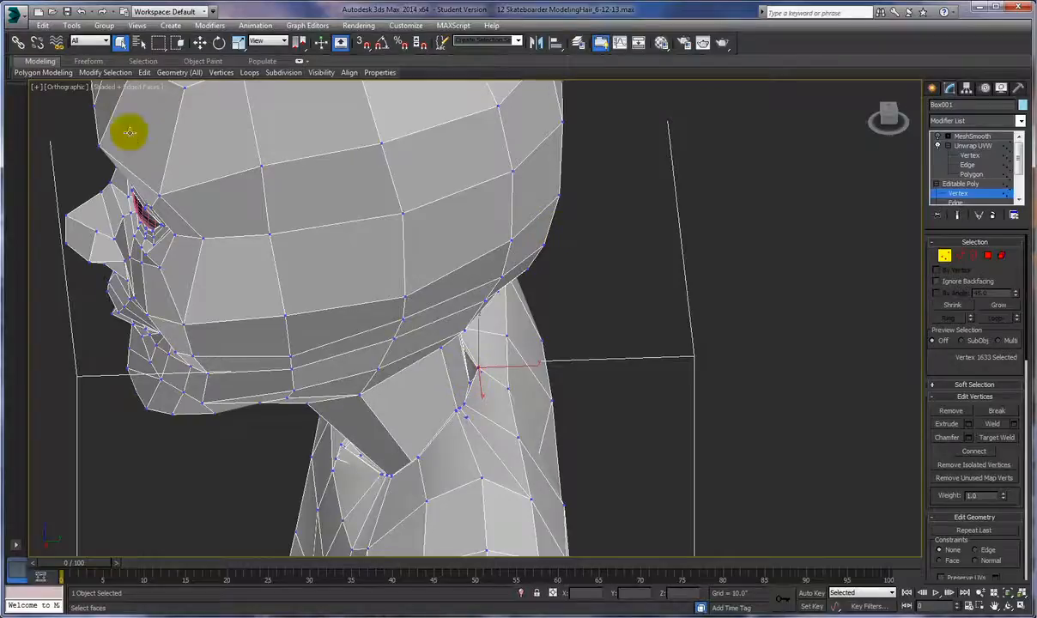
alt+middle_drag(616, 310, 610, 325)
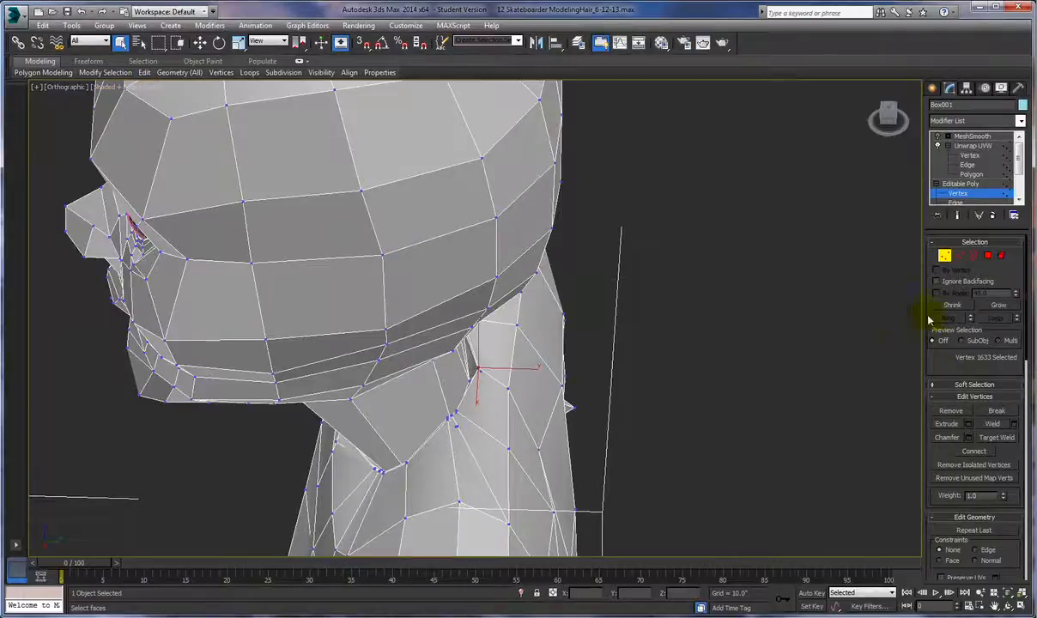
Return to Unwrap UVW's Edge level and lay a point-to-point seam from the back of the neck base up the middle of the head.
click(955, 194)
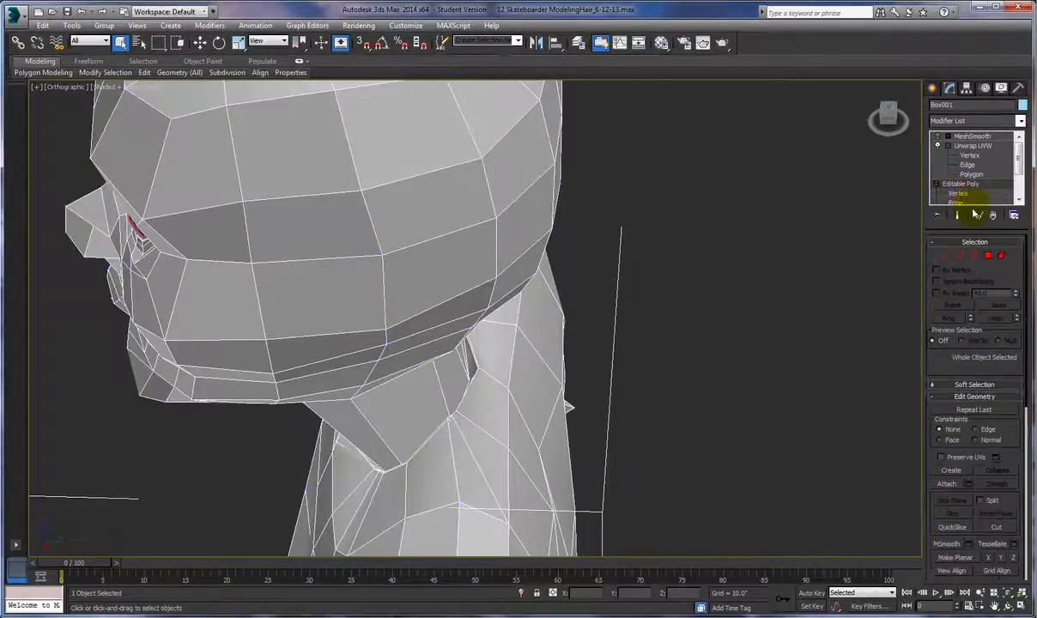
click(968, 166)
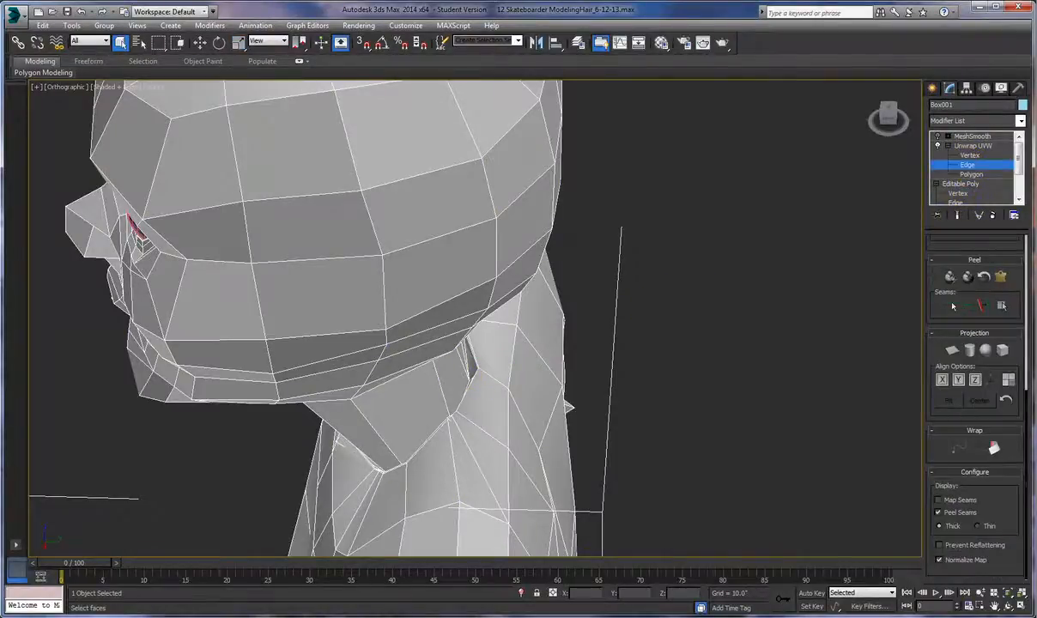
click(965, 306)
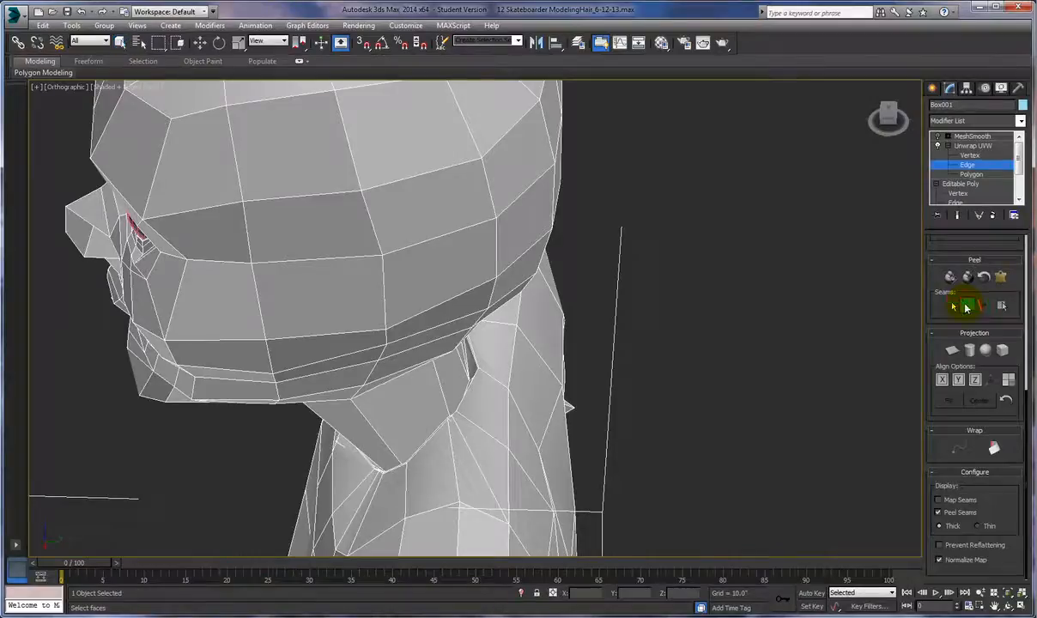
click(465, 362)
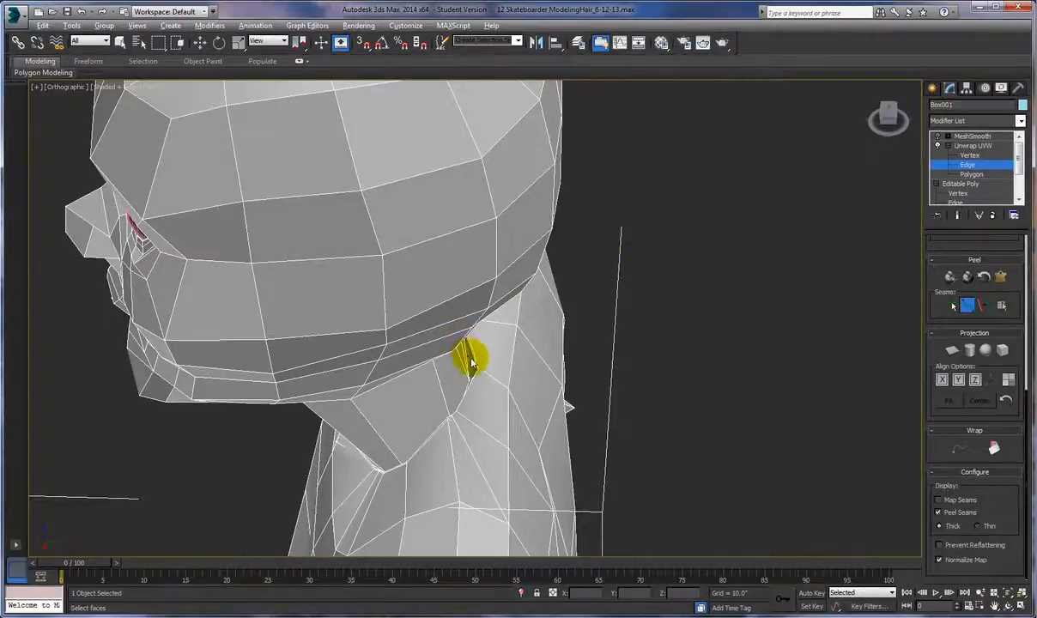
alt+middle_drag(493, 352, 405, 329)
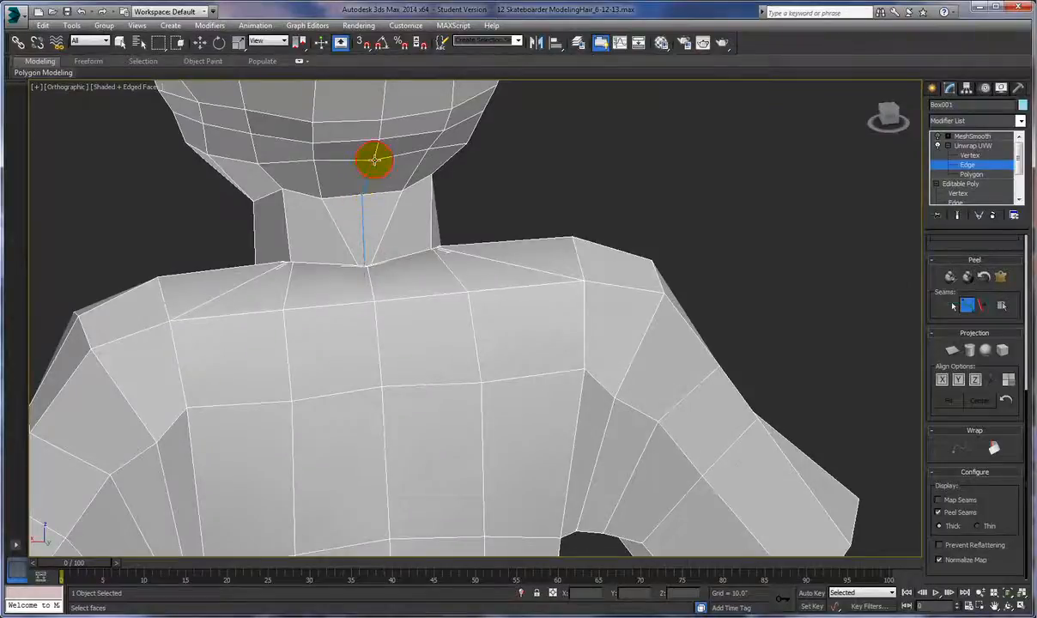
middle_drag(370, 157, 378, 335)
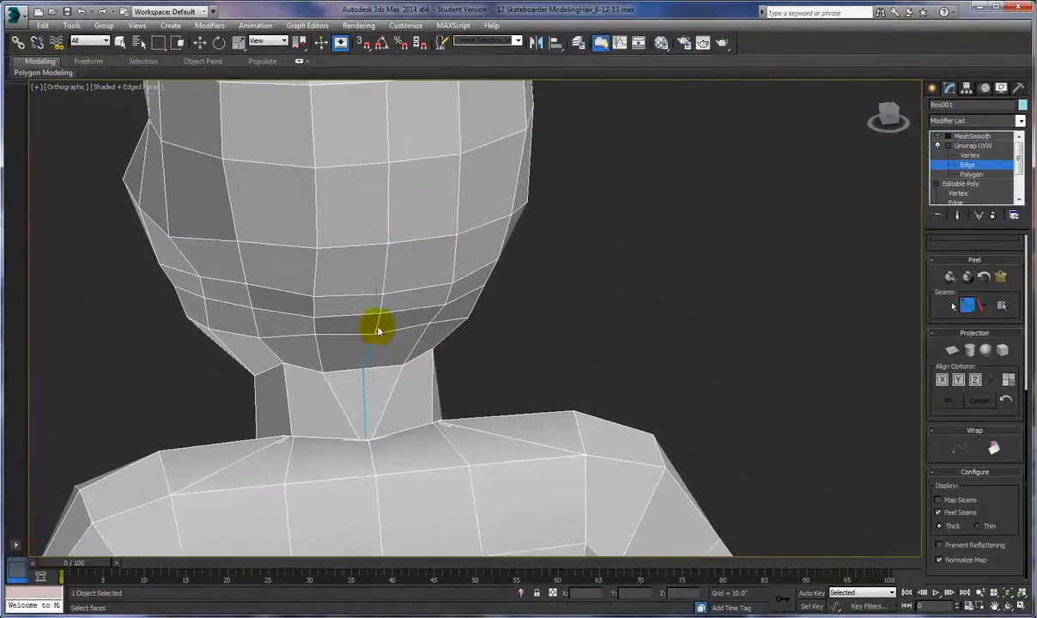
click(387, 163)
middle_drag(401, 199, 410, 408)
mouse_move(440, 316)
alt+middle_down()
mouse_move(519, 319)
mouse_move(426, 312)
mouse_move(429, 322)
alt+middle_up()
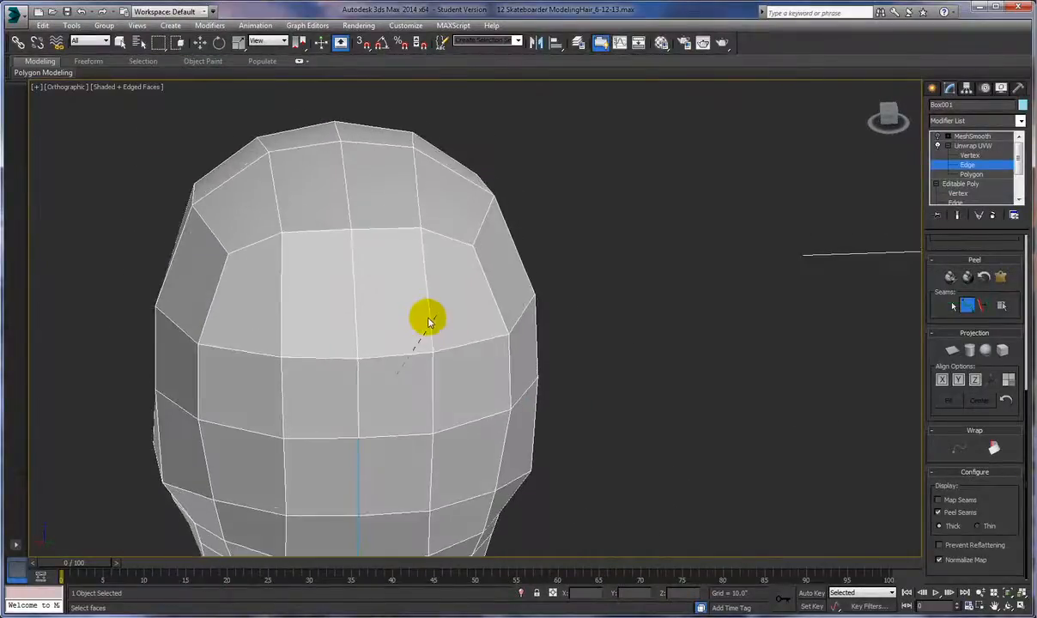
Continue the centre seam over the crown and forward to the centre vertex at the top of the forehead.
click(341, 139)
alt+middle_drag(393, 250, 437, 216)
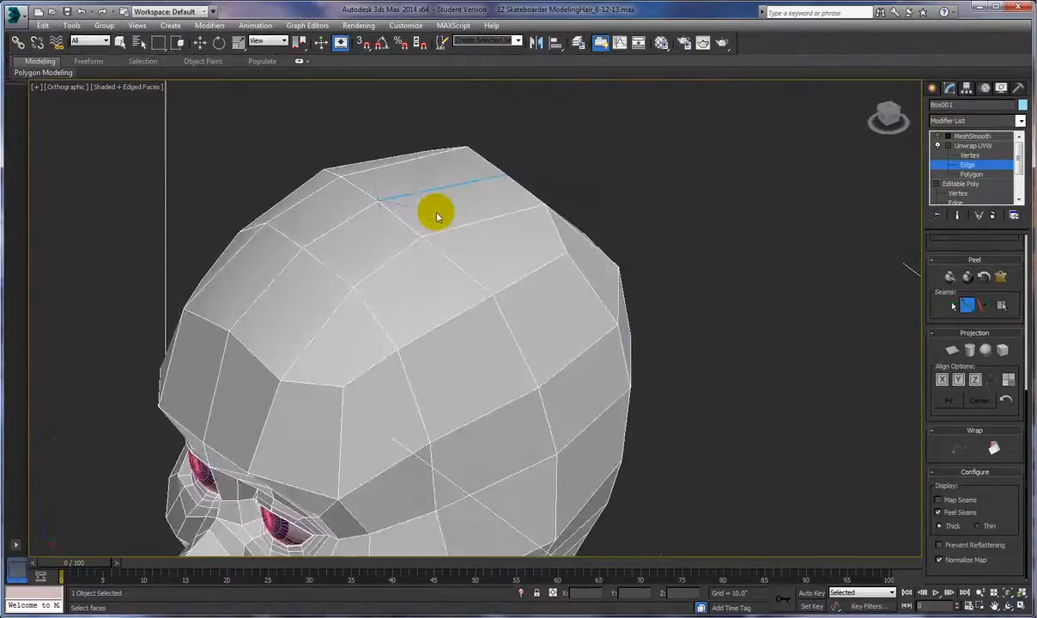
click(228, 330)
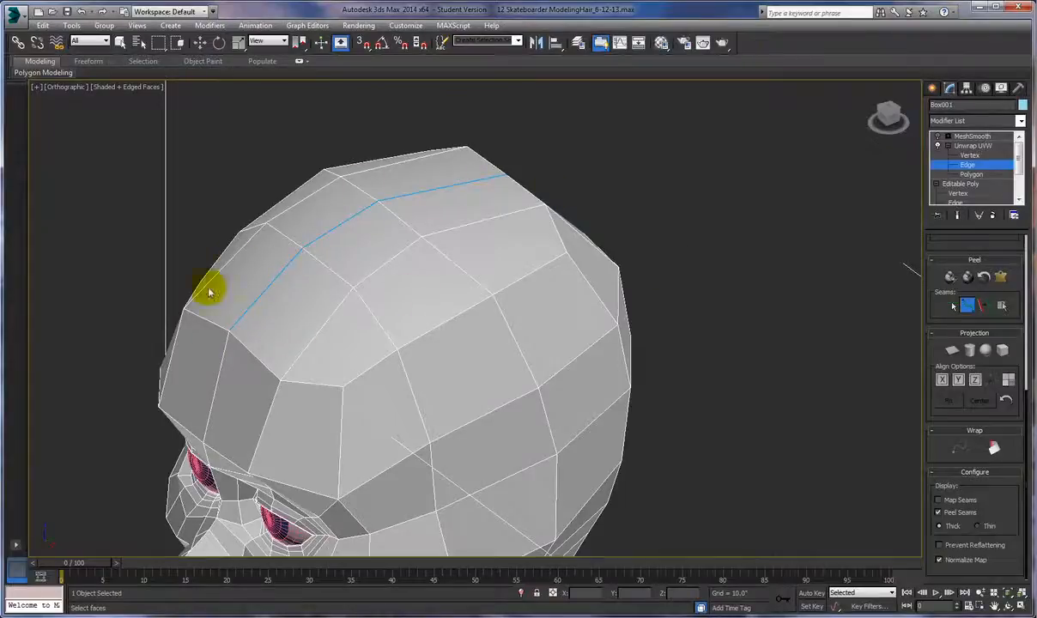
Examine the centre seam, the back of the neck and the underside of the chin and jaw from several sides.
alt+middle_drag(316, 329, 414, 375)
alt+middle_drag(375, 269, 370, 292)
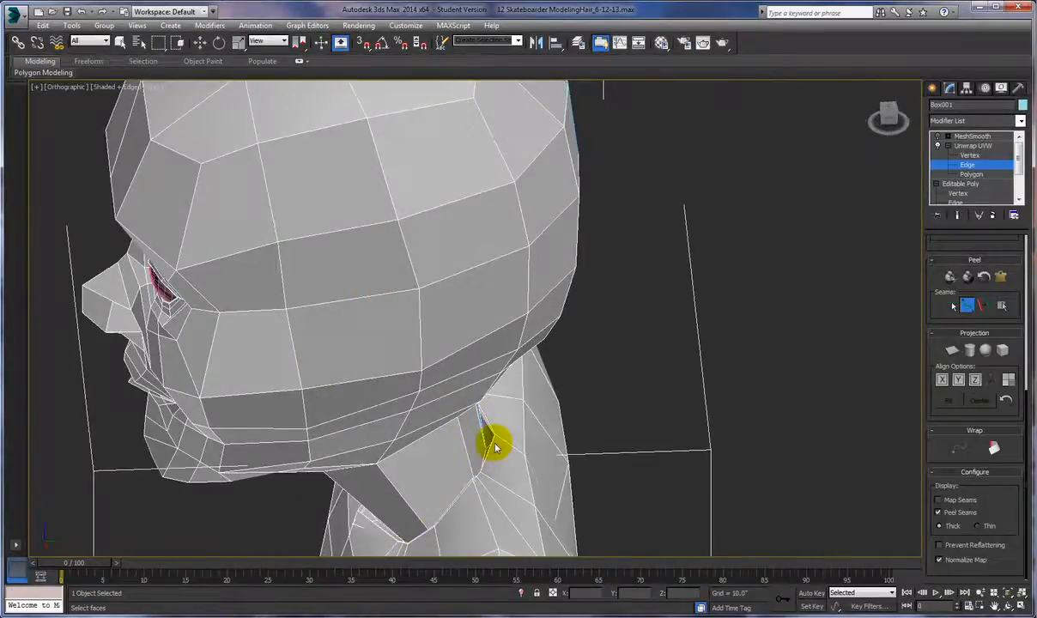
alt+middle_drag(586, 260, 539, 294)
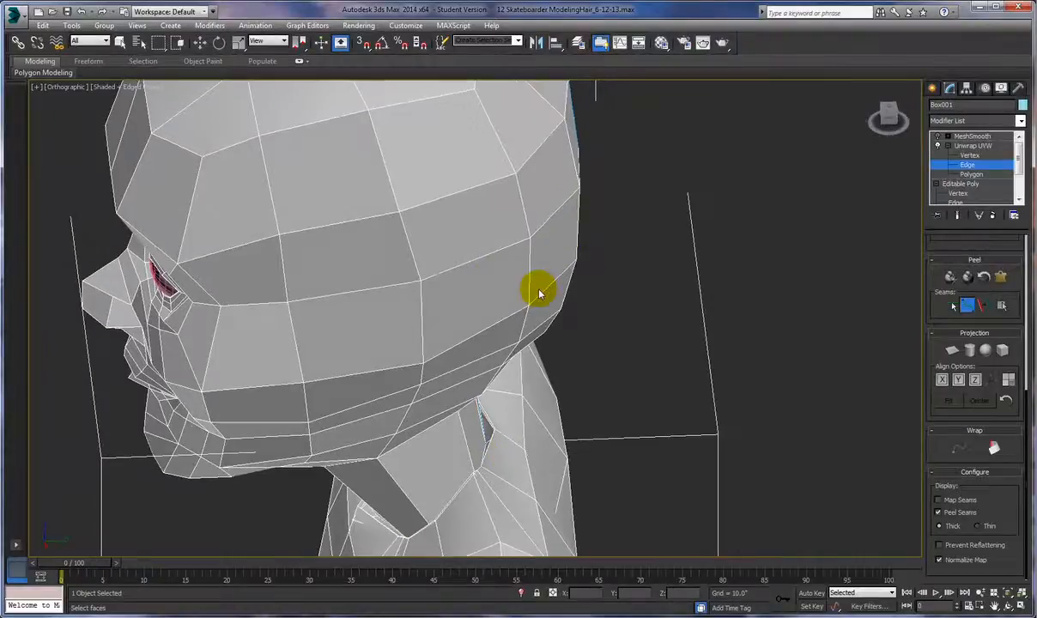
scroll(539, 293, down, 5)
alt+middle_drag(430, 302, 503, 283)
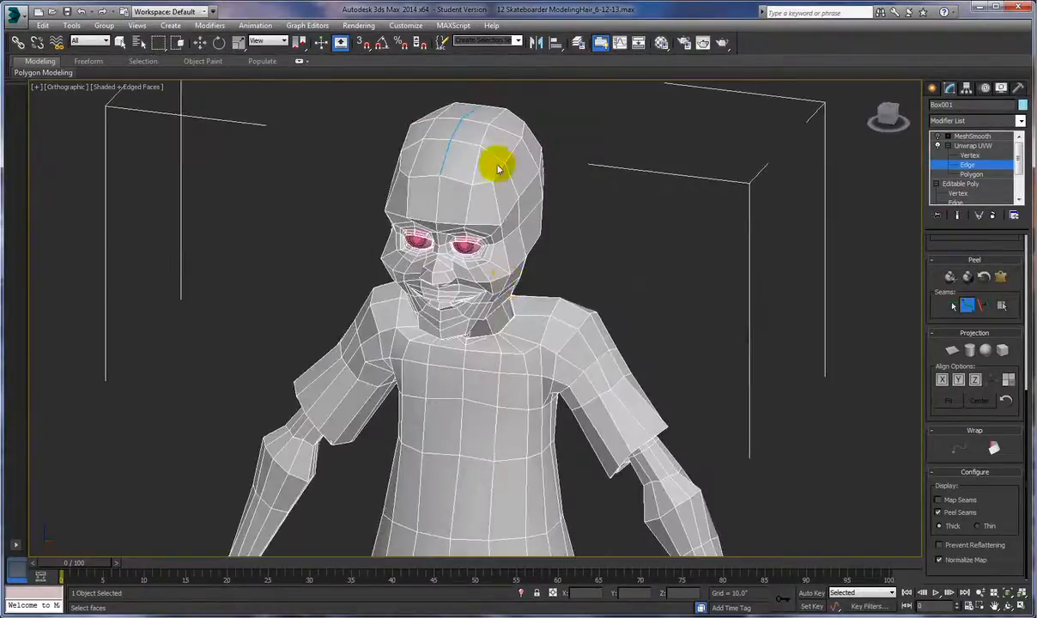
alt+middle_drag(430, 336, 390, 287)
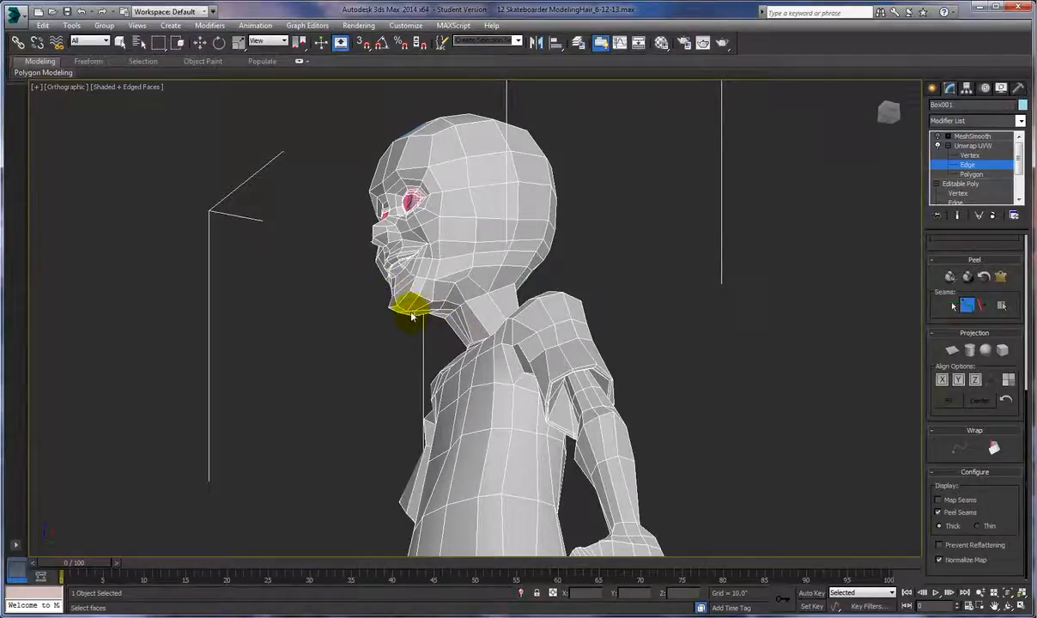
alt+middle_drag(419, 320, 408, 316)
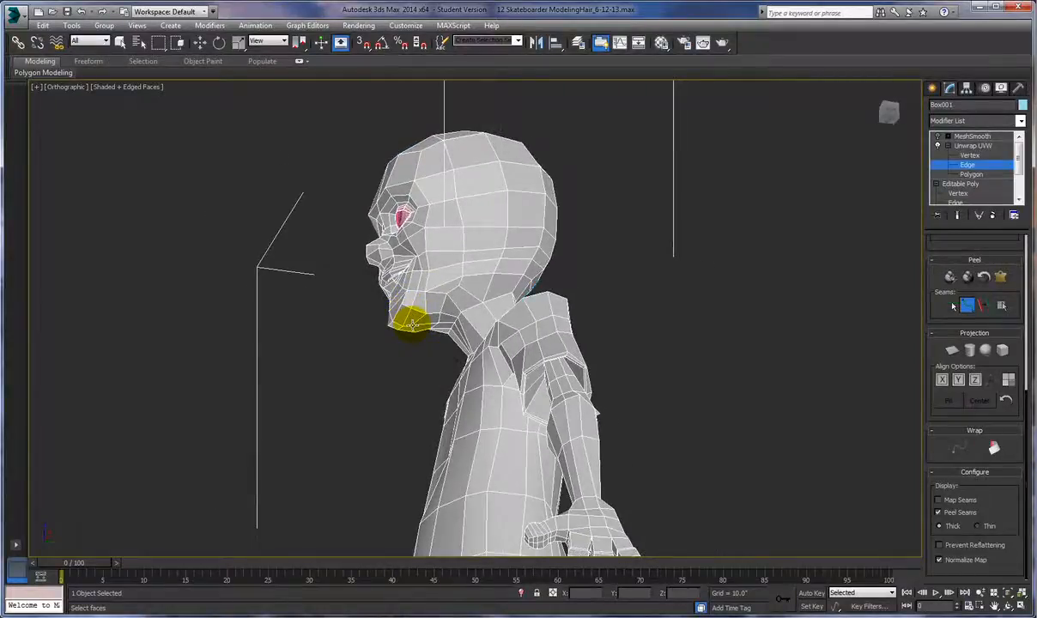
alt+middle_drag(588, 207, 409, 127)
alt+middle_drag(541, 272, 620, 226)
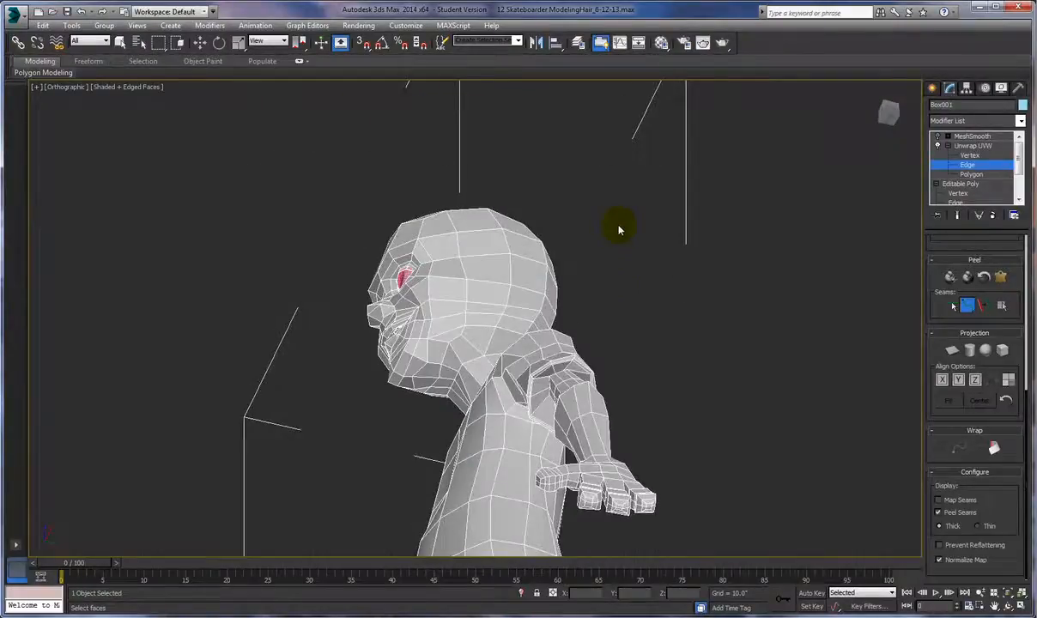
Add a point-to-point seam beneath the jaw, running from under the chin back to the neck.
click(411, 384)
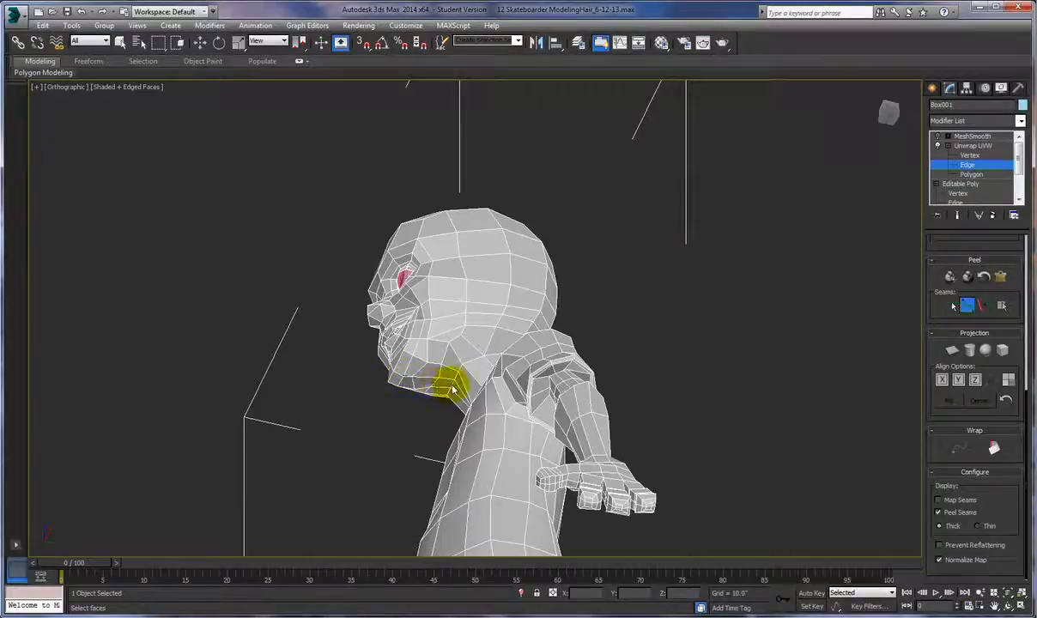
alt+middle_drag(456, 380, 472, 357)
middle_drag(512, 317, 445, 489)
alt+middle_drag(434, 293, 410, 348)
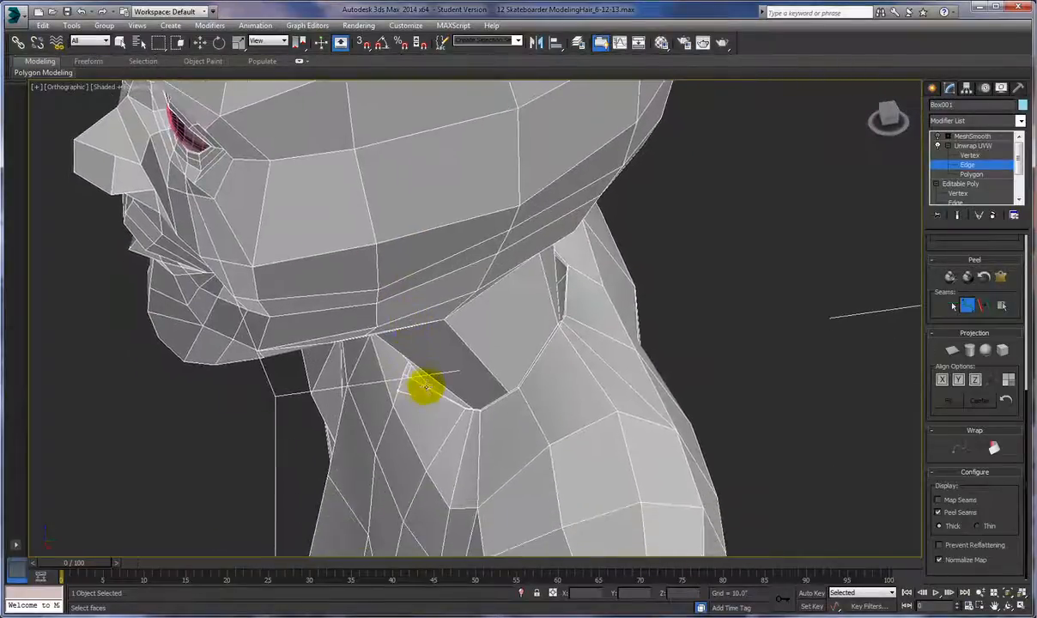
mouse_move(426, 383)
alt+middle_down()
mouse_move(430, 359)
mouse_move(426, 380)
alt+middle_up()
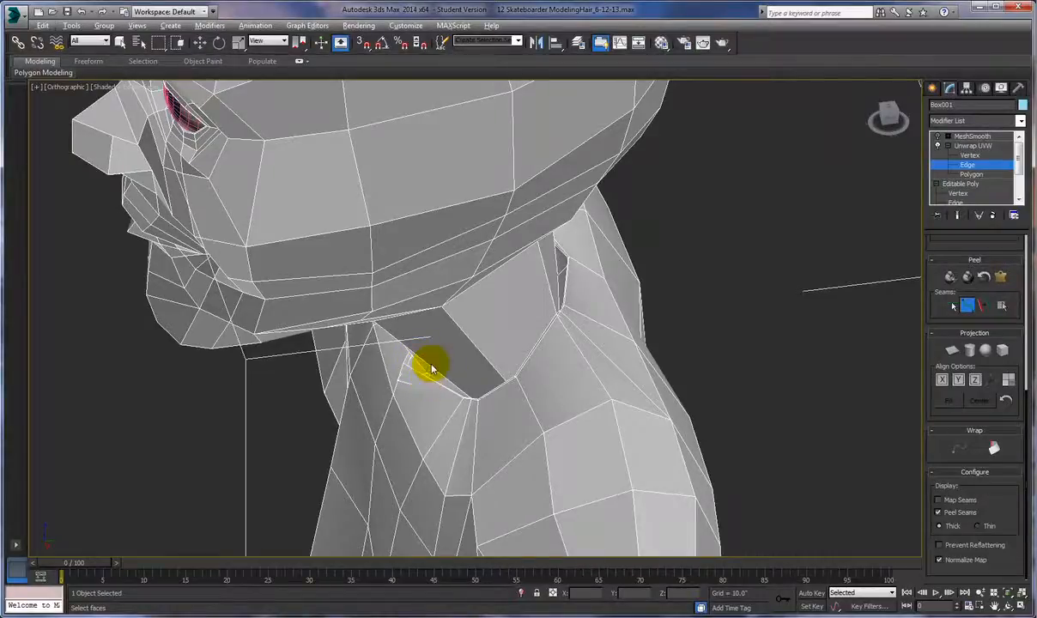
alt+middle_drag(432, 369, 416, 407)
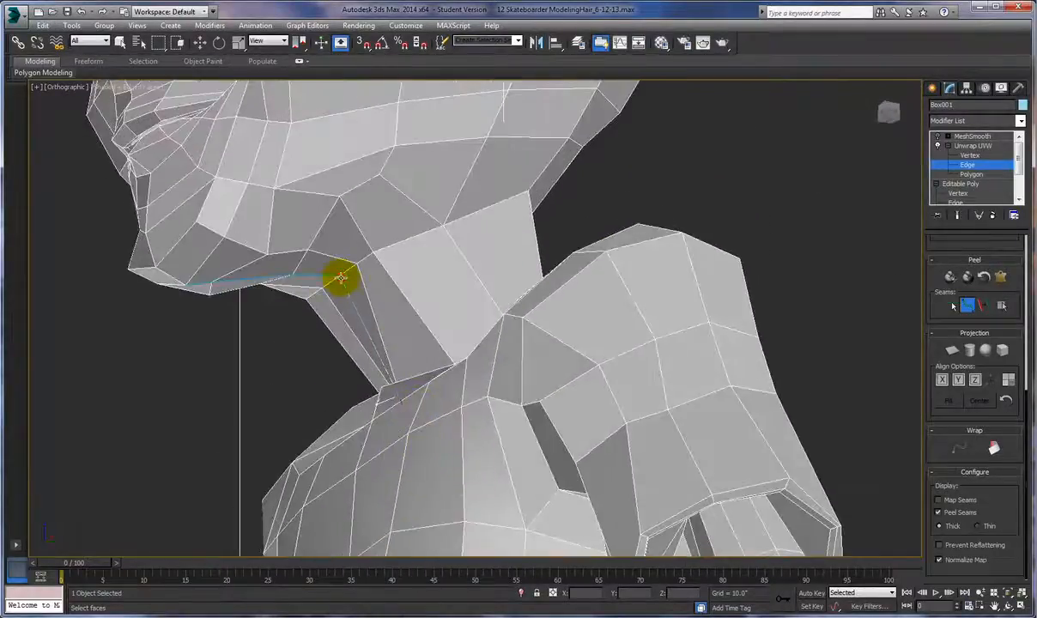
Try to run a point-to-point seam around the base of the neck, starting from the front of the neck.
alt+middle_drag(344, 287, 368, 367)
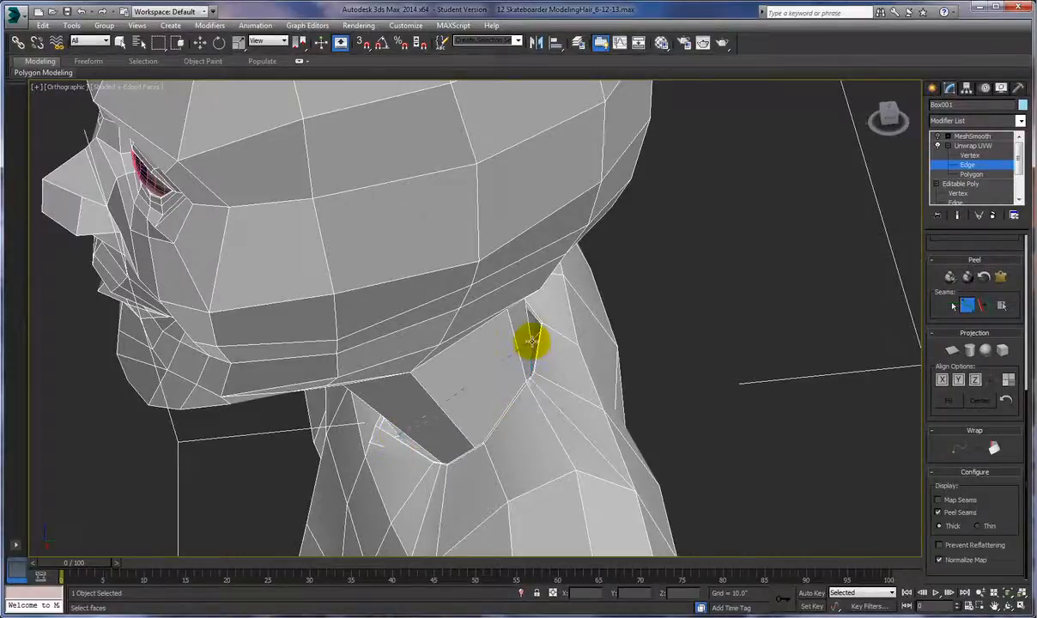
alt+middle_drag(533, 342, 477, 290)
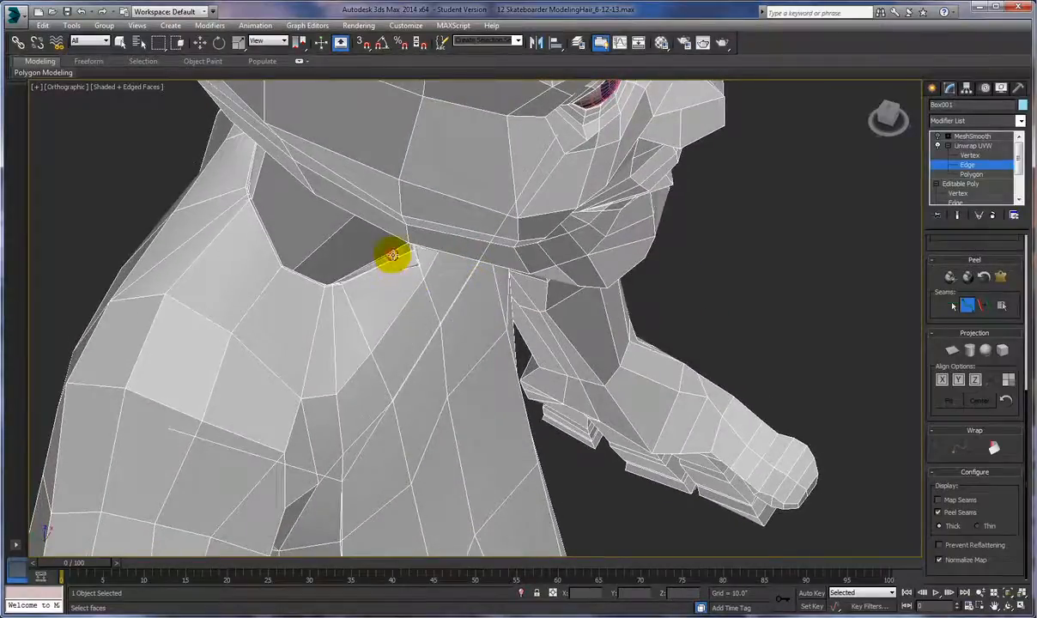
alt+middle_drag(380, 272, 407, 273)
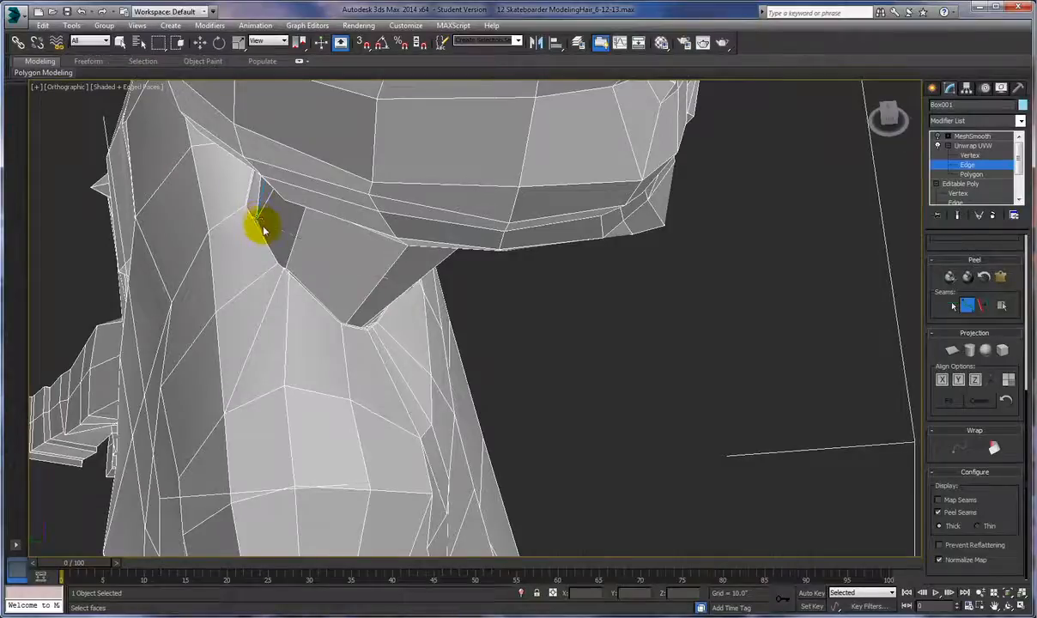
mouse_move(378, 284)
alt+middle_down()
mouse_move(385, 294)
mouse_move(370, 299)
alt+middle_up()
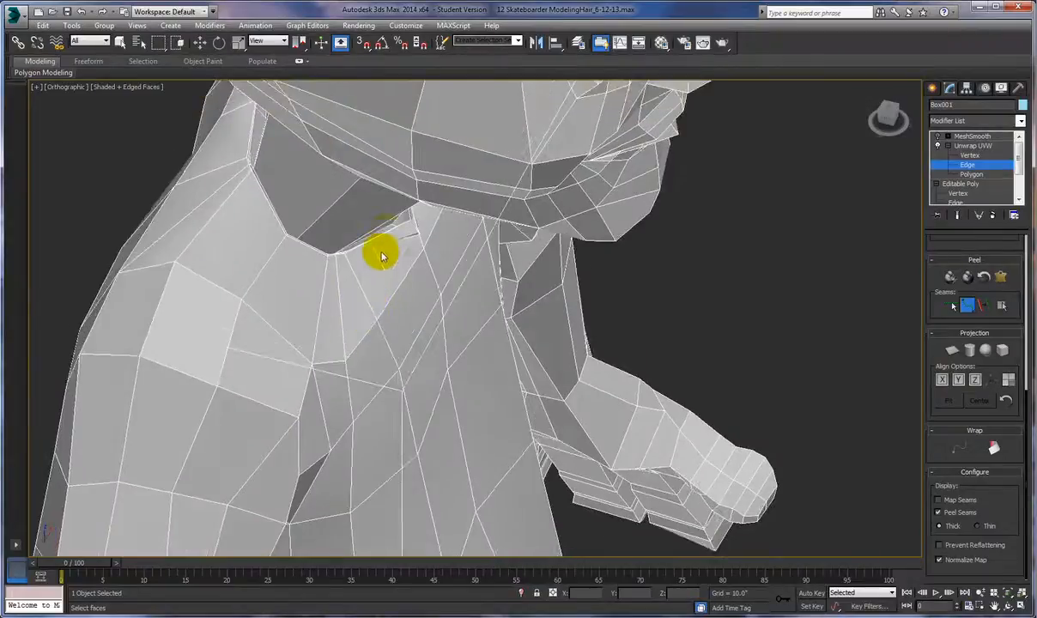
scroll(429, 254, up, 5)
alt+middle_drag(419, 254, 428, 262)
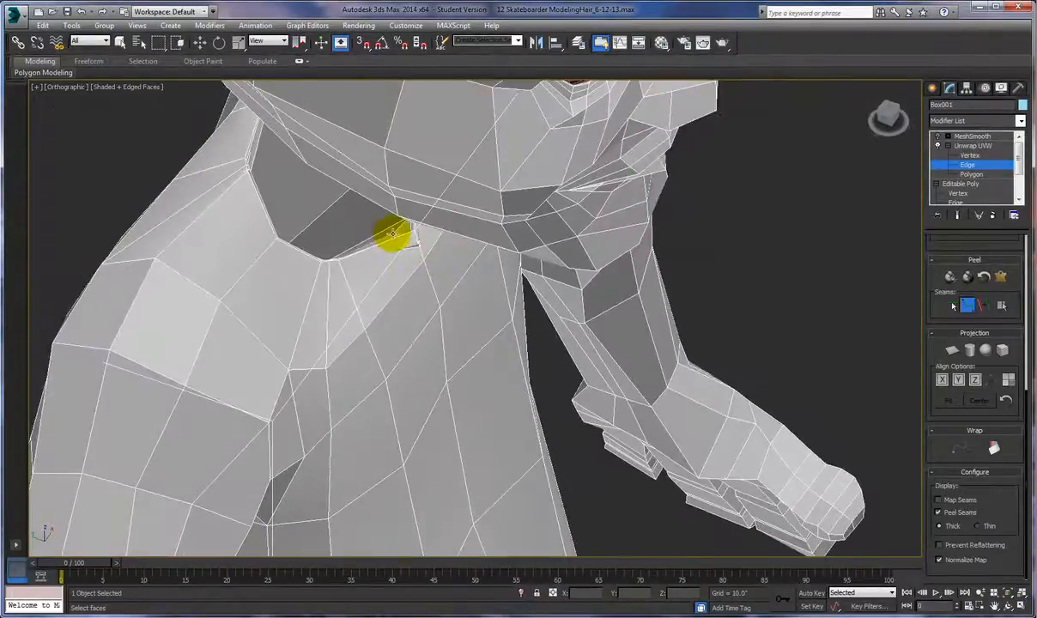
click(403, 229)
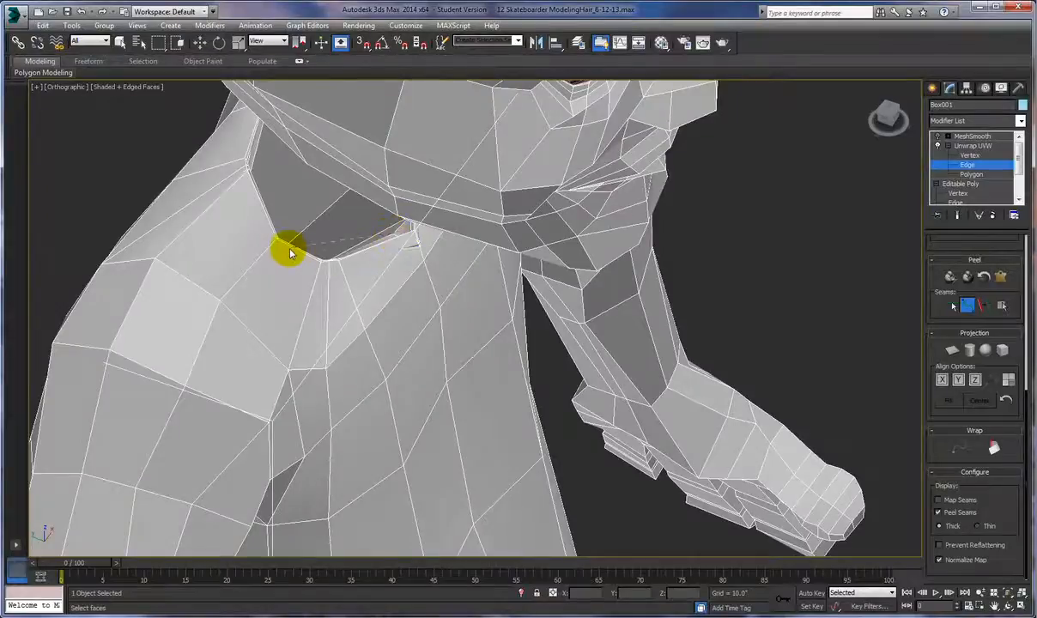
alt+middle_drag(290, 253, 308, 240)
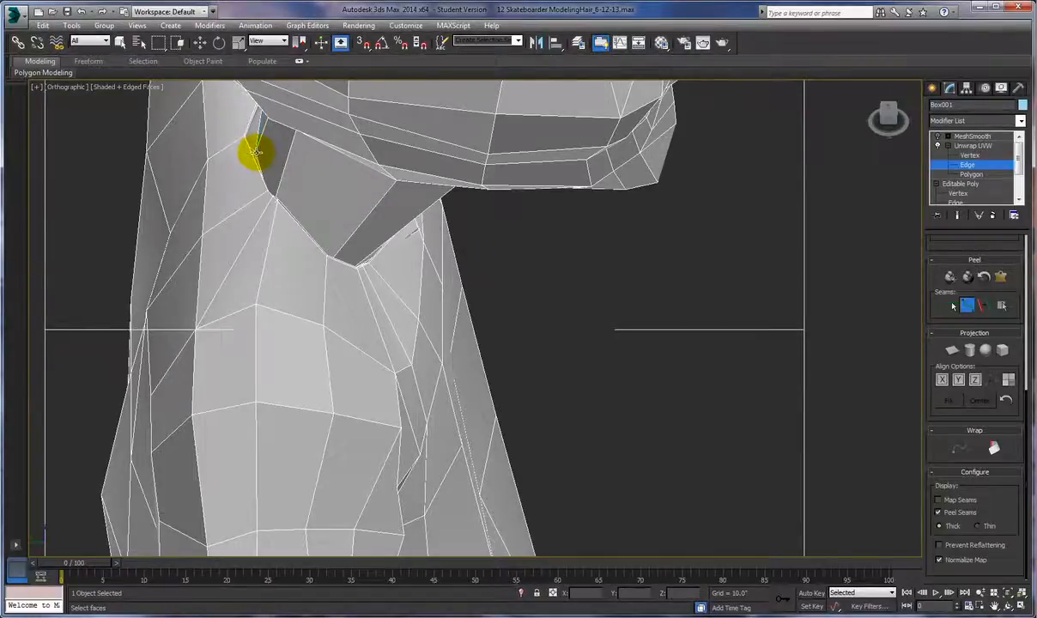
alt+middle_drag(332, 257, 320, 285)
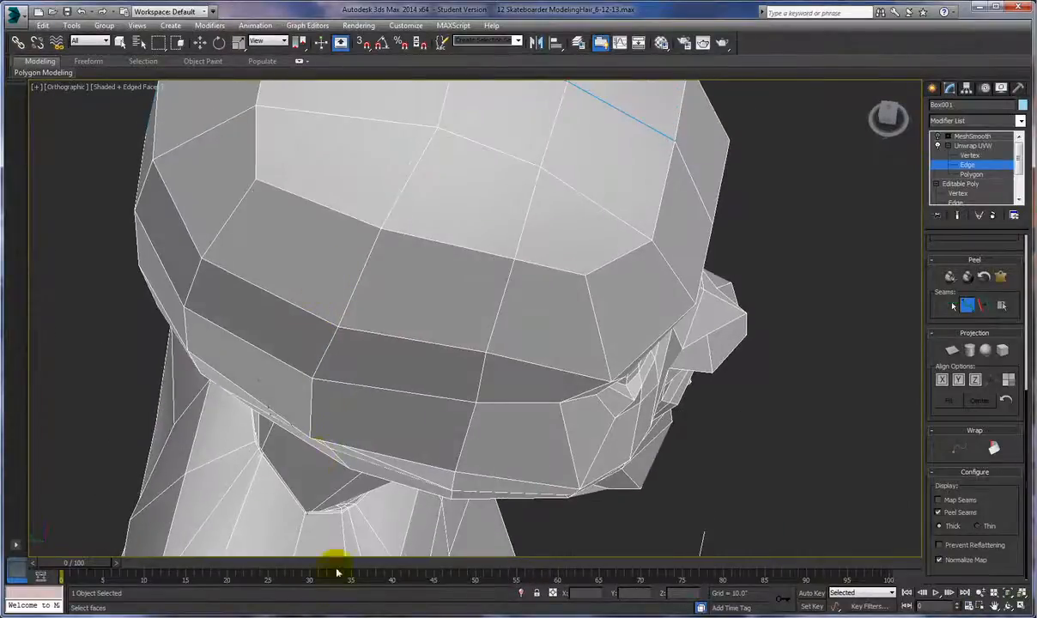
alt+middle_drag(336, 523, 336, 343)
middle_drag(308, 454, 372, 101)
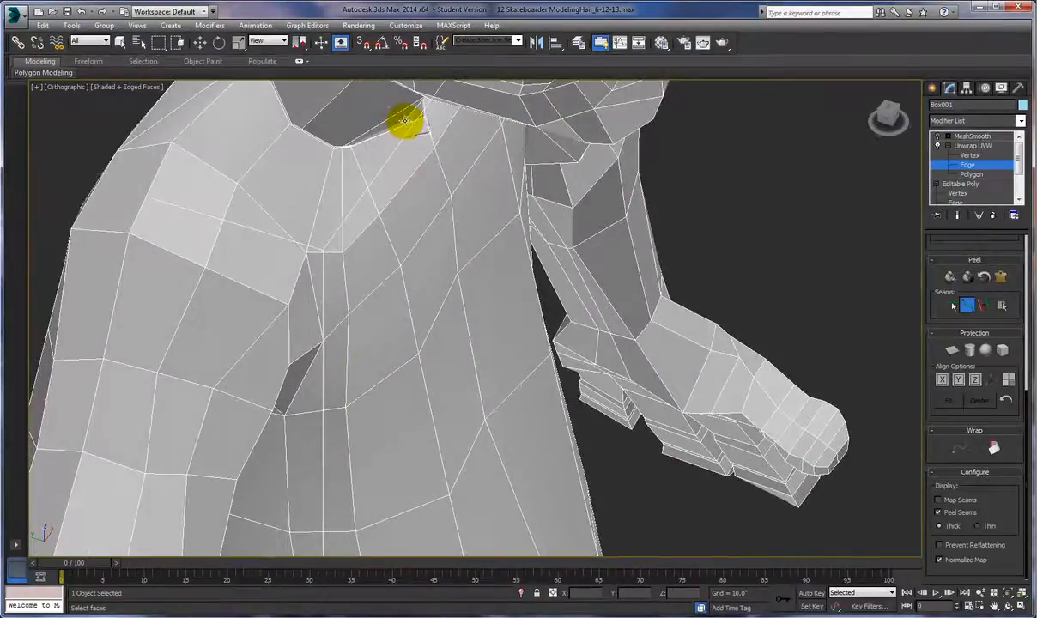
Lay a point-to-point seam along the neck base from the back of the neck, around the side and toward the front.
alt+middle_drag(405, 164, 361, 213)
scroll(345, 228, up, 10)
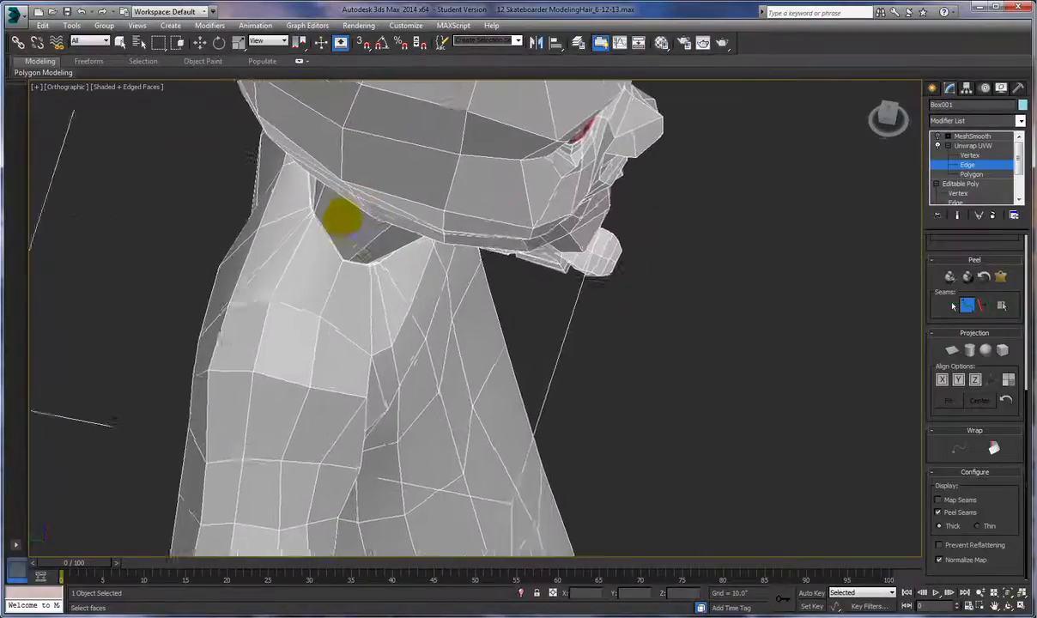
alt+middle_drag(331, 193, 336, 231)
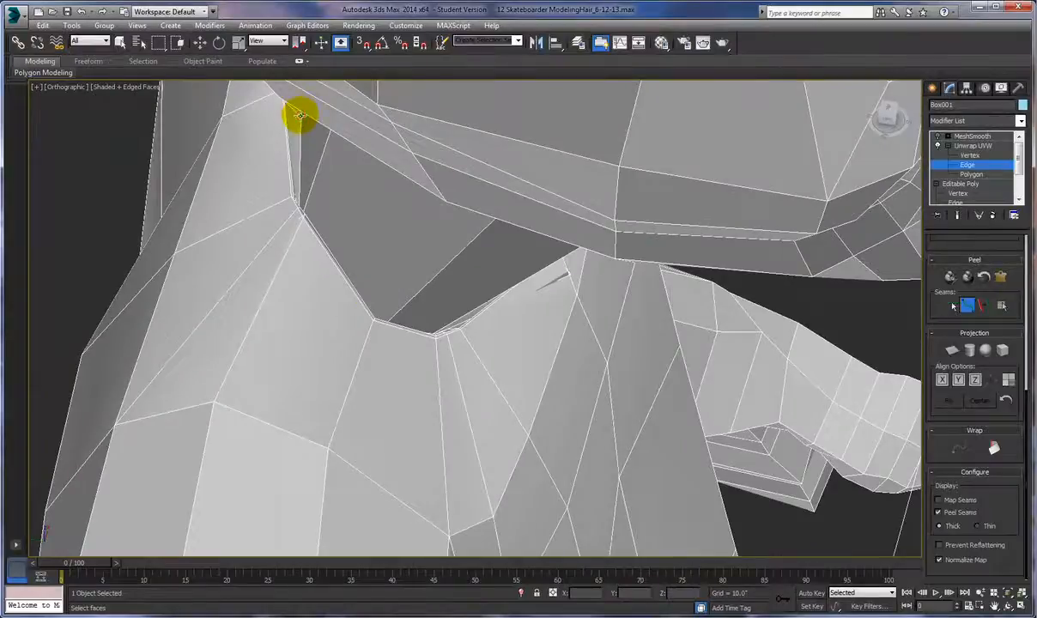
click(299, 203)
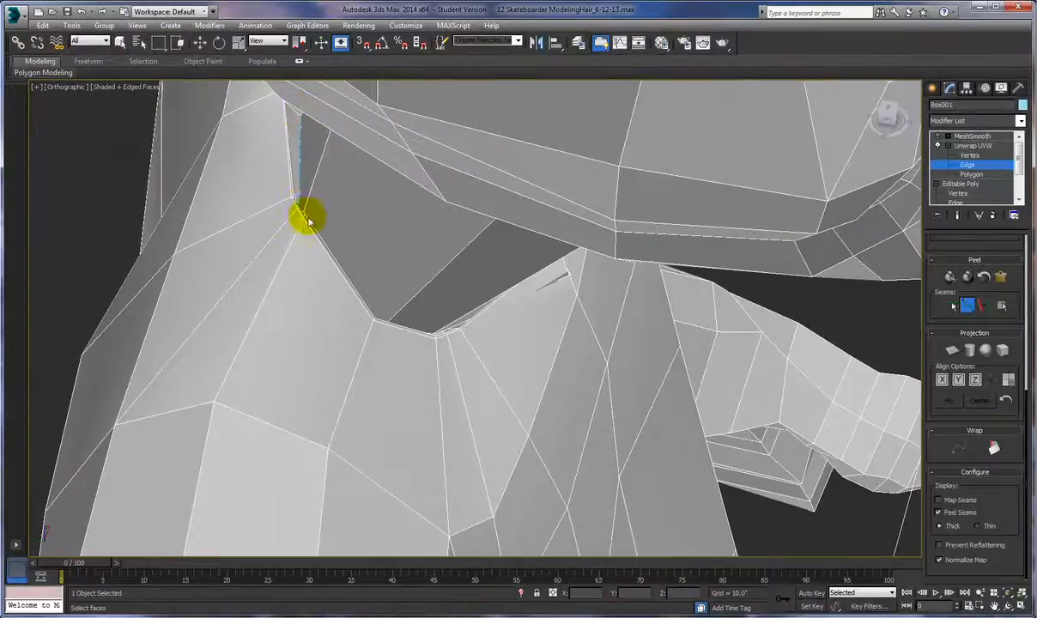
alt+middle_drag(384, 315, 380, 323)
middle_drag(372, 369, 413, 165)
alt+middle_drag(462, 194, 443, 225)
middle_drag(437, 278, 463, 70)
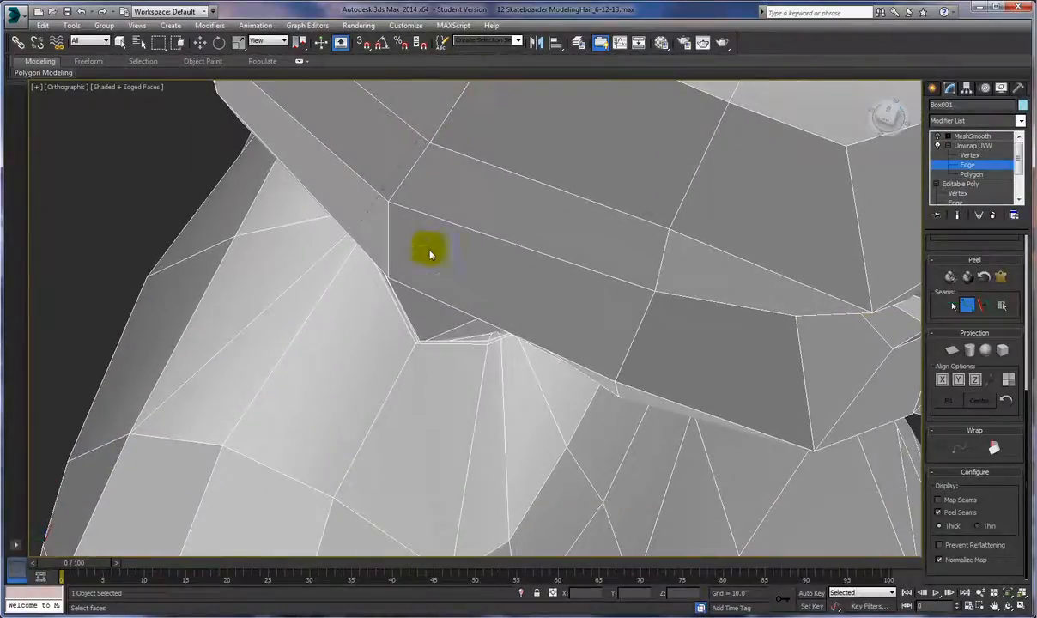
alt+middle_drag(430, 343, 429, 333)
middle_drag(451, 234, 398, 168)
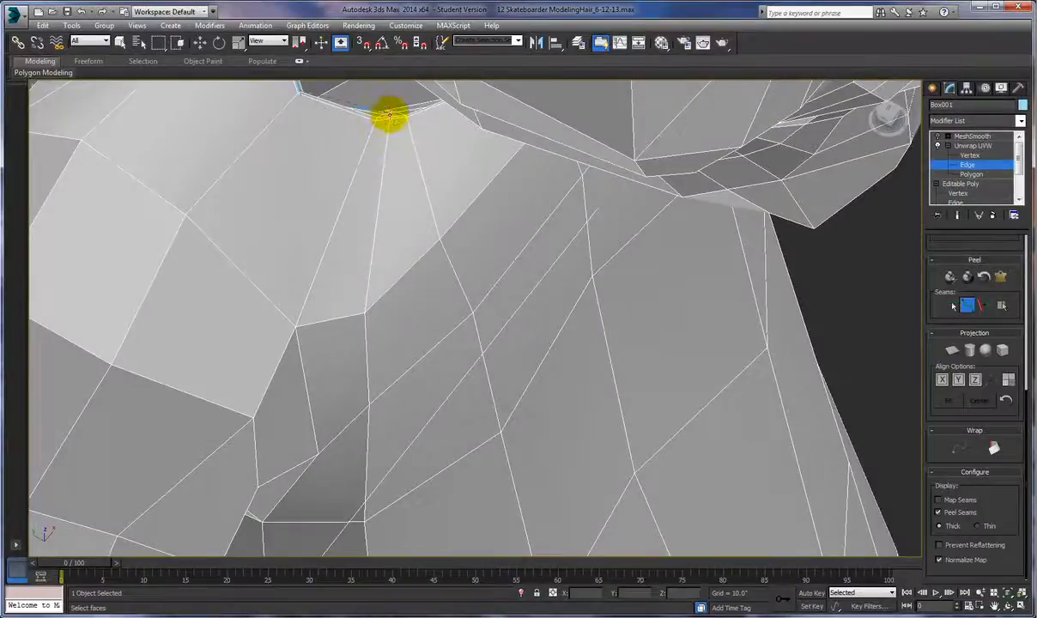
alt+middle_drag(401, 126, 421, 294)
middle_drag(435, 244, 383, 439)
scroll(386, 416, up, 3)
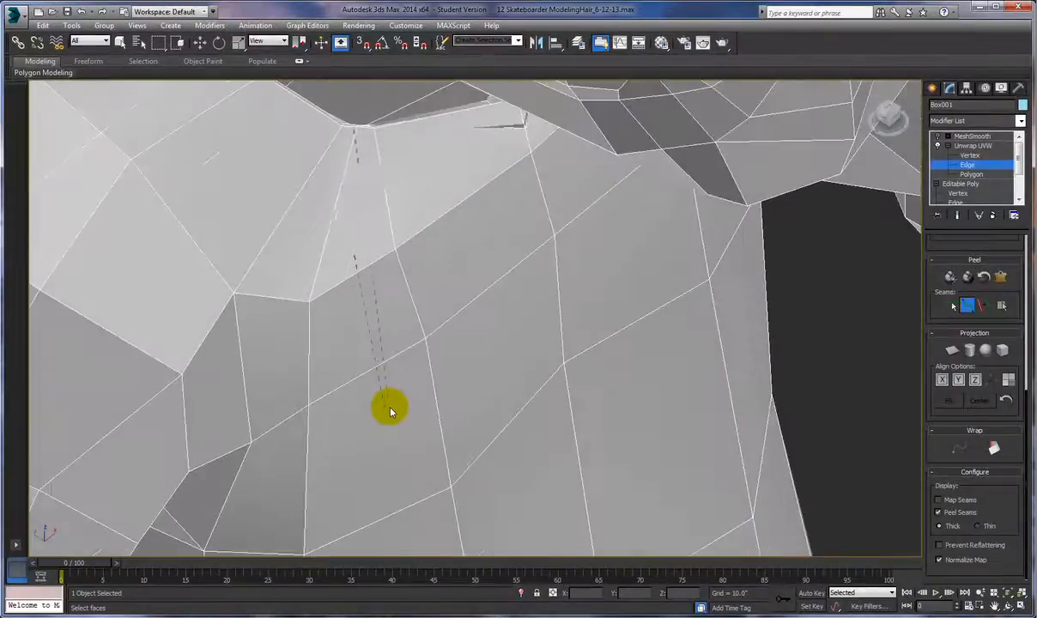
click(487, 101)
Switch to Edit Seams and examine the neck-base seam along the side, front and back of the neck.
alt+middle_drag(487, 118, 404, 214)
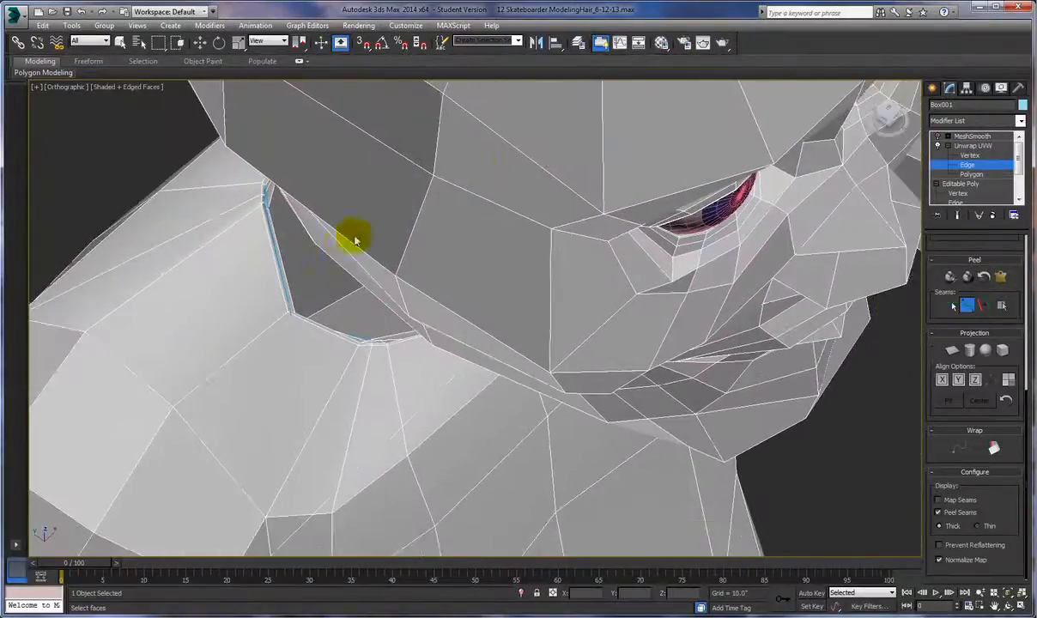
alt+middle_drag(312, 255, 308, 259)
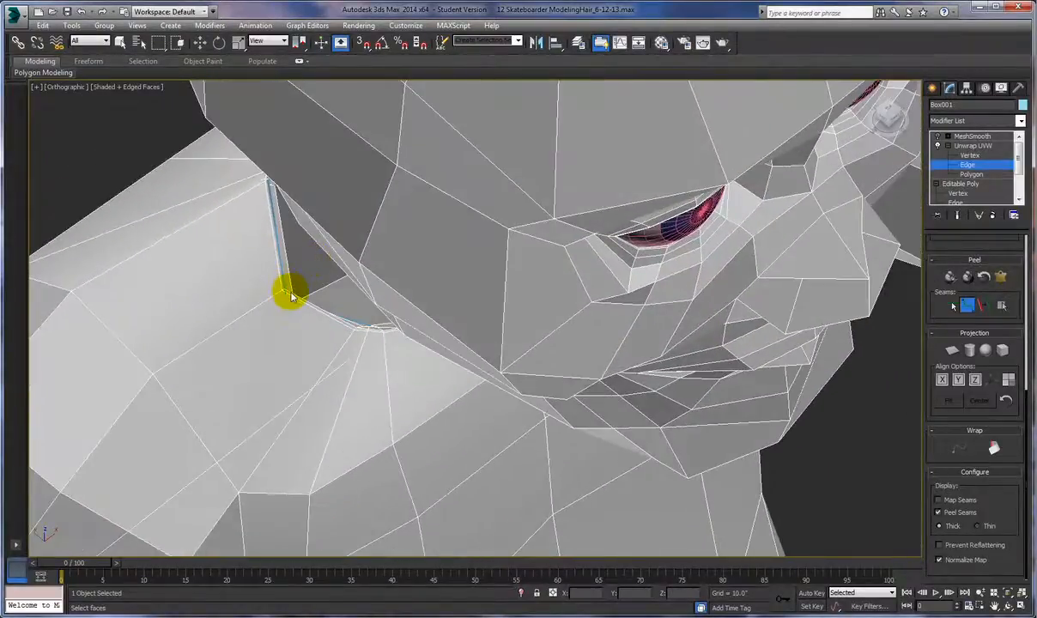
mouse_move(290, 296)
alt+middle_down()
mouse_move(313, 292)
mouse_move(283, 289)
alt+middle_up()
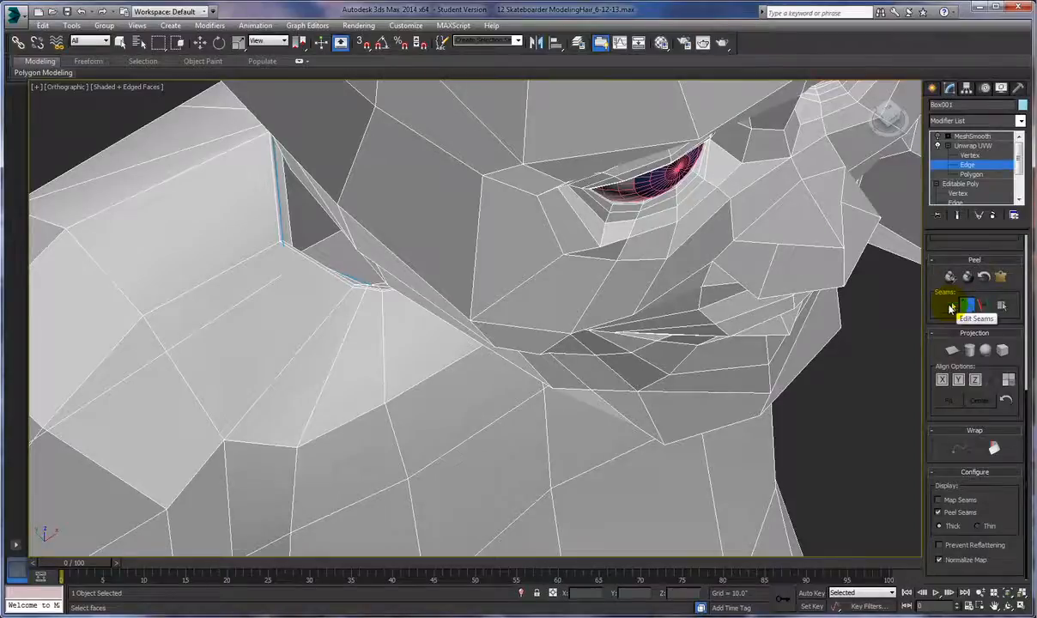
click(951, 305)
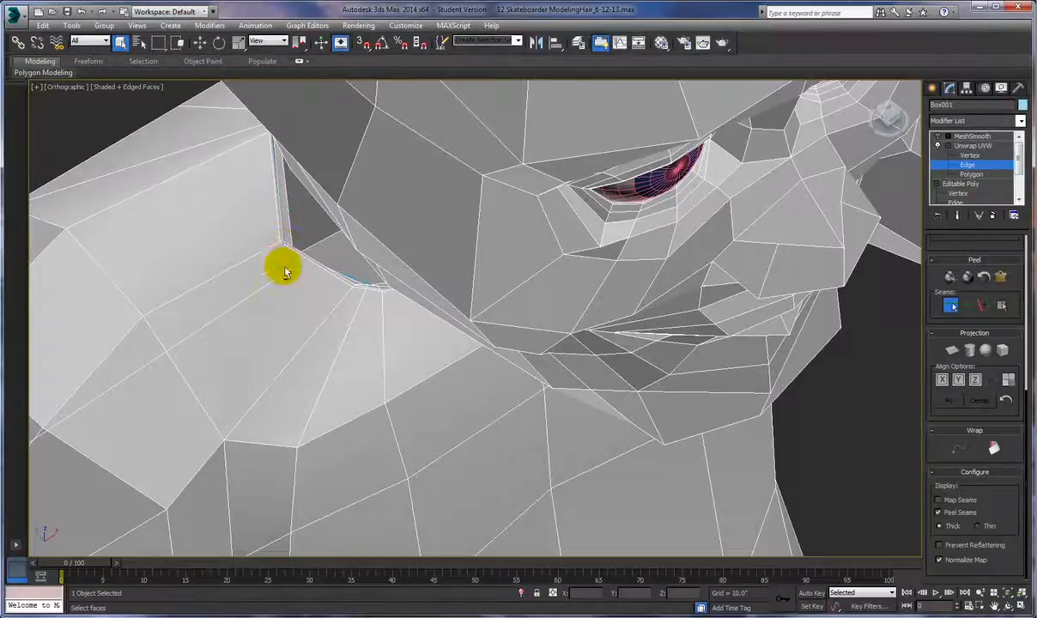
mouse_move(291, 255)
alt+middle_down()
mouse_move(273, 269)
mouse_move(261, 247)
alt+middle_up()
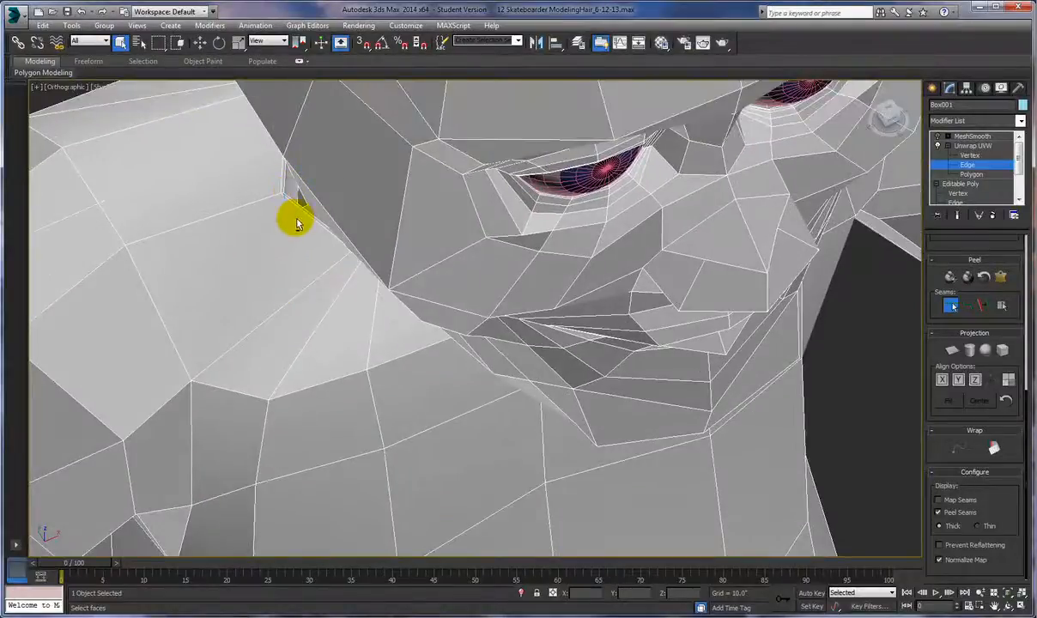
alt+middle_drag(294, 220, 420, 212)
alt+middle_drag(498, 502, 391, 268)
alt+middle_drag(418, 369, 398, 218)
alt+middle_drag(382, 364, 187, 304)
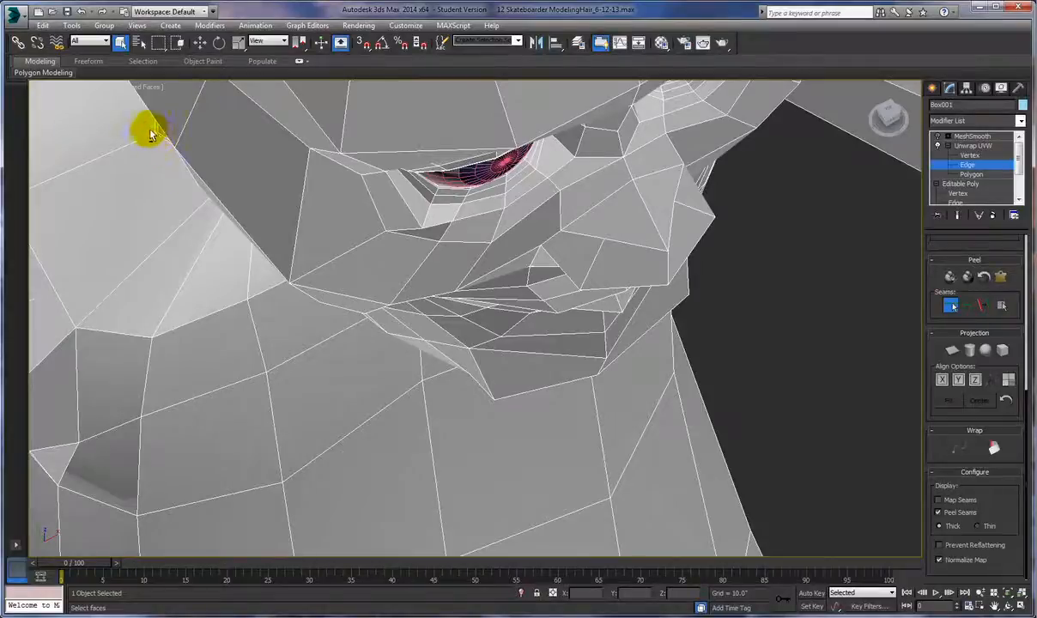
alt+middle_drag(166, 163, 266, 255)
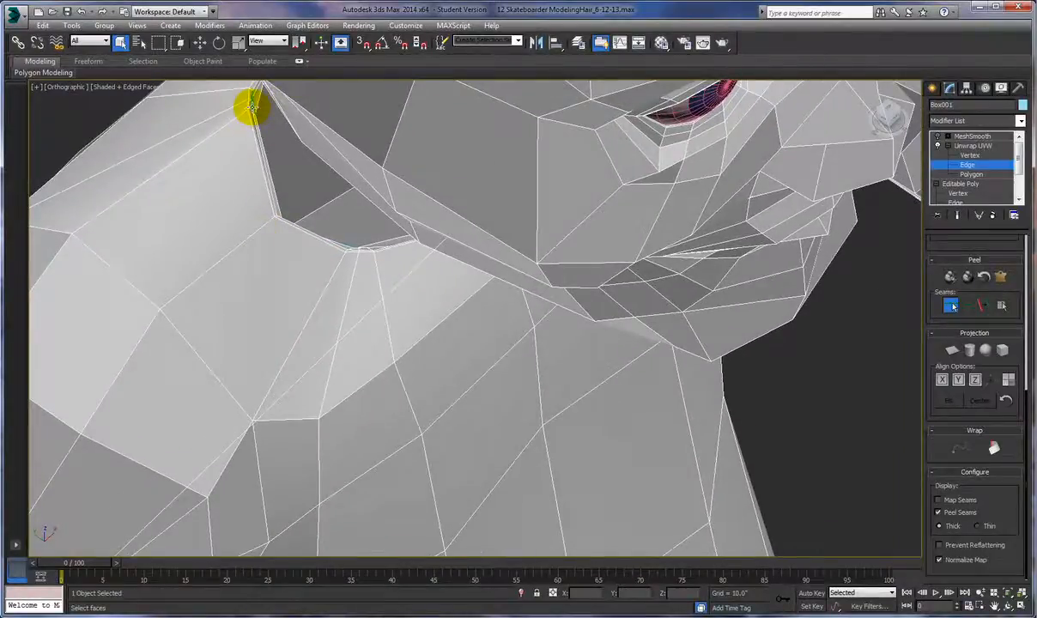
alt+middle_drag(249, 101, 269, 129)
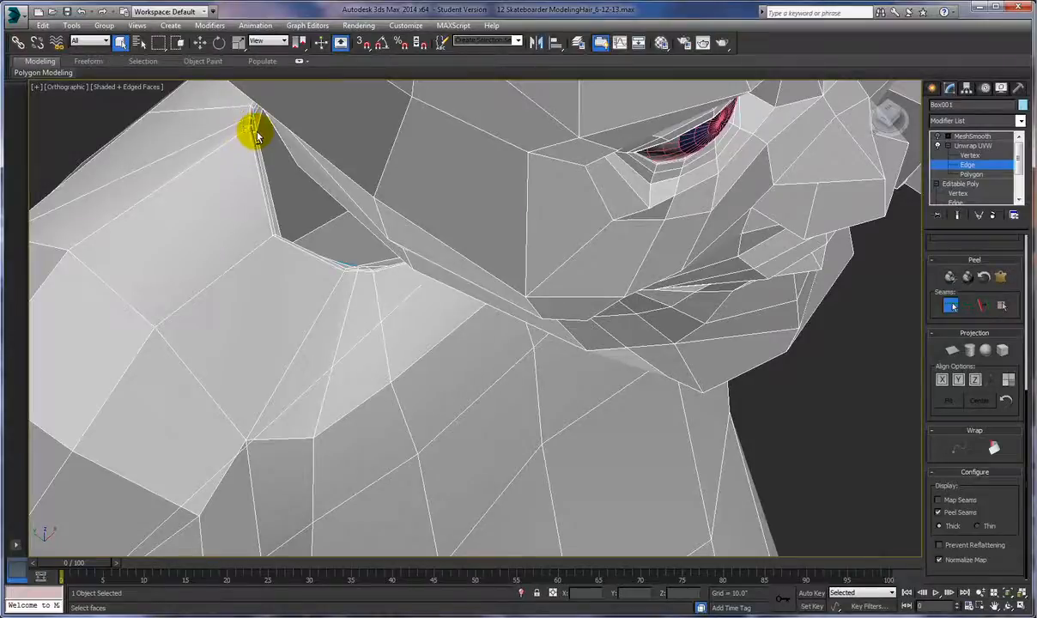
alt+middle_drag(247, 157, 360, 174)
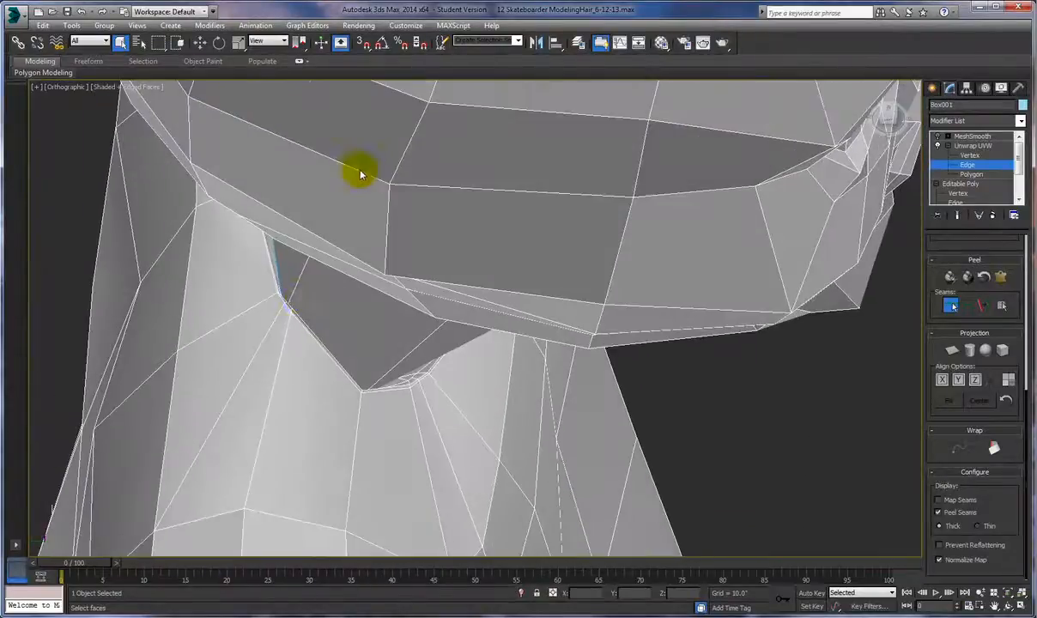
At Polygon level, select a face on the side of the head, expand the selection to the seams, and clear it.
alt+middle_drag(398, 381, 357, 486)
ctrl+alt+middle_drag(340, 391, 338, 451)
alt+middle_drag(298, 401, 398, 362)
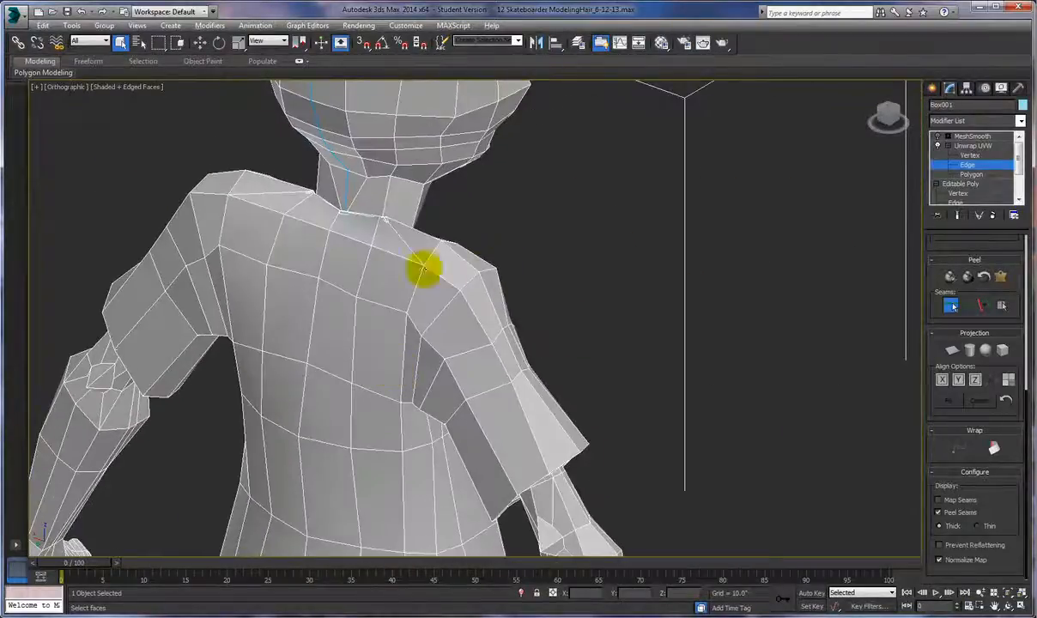
alt+middle_drag(475, 289, 412, 237)
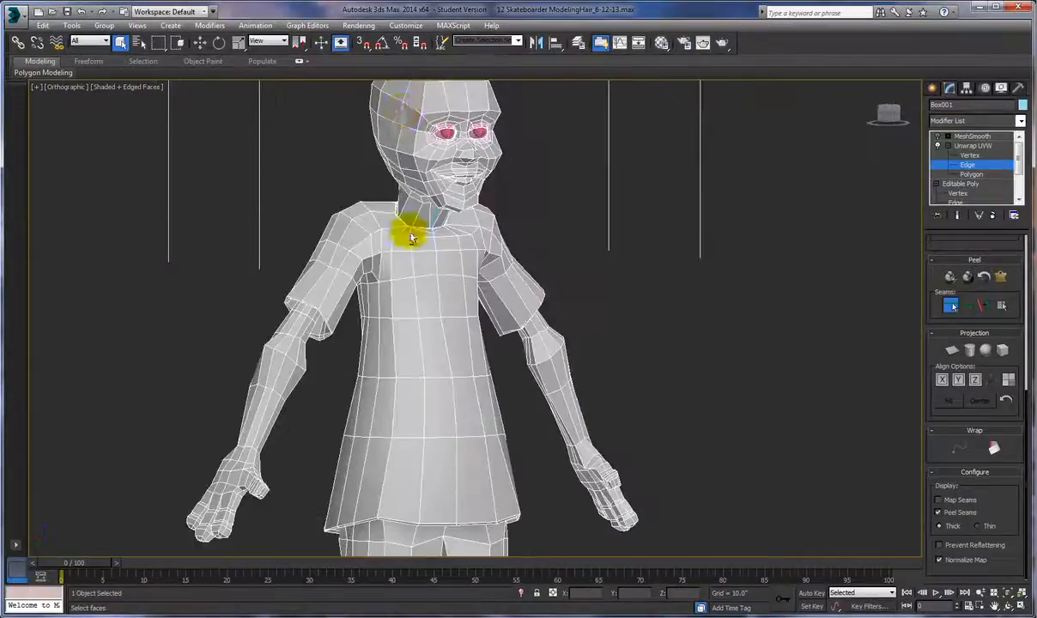
click(970, 174)
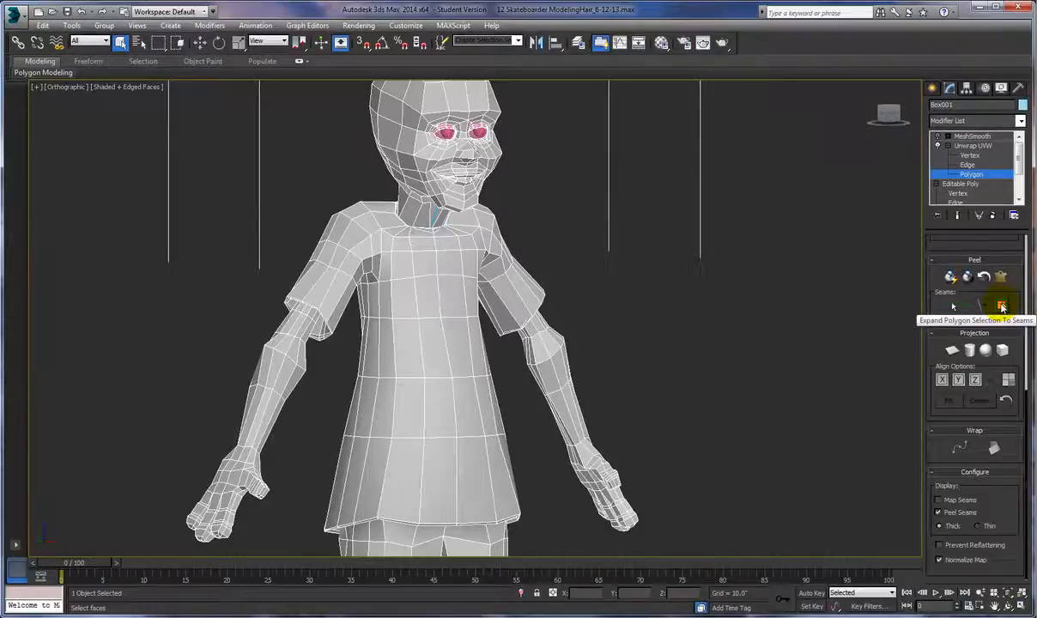
click(1001, 307)
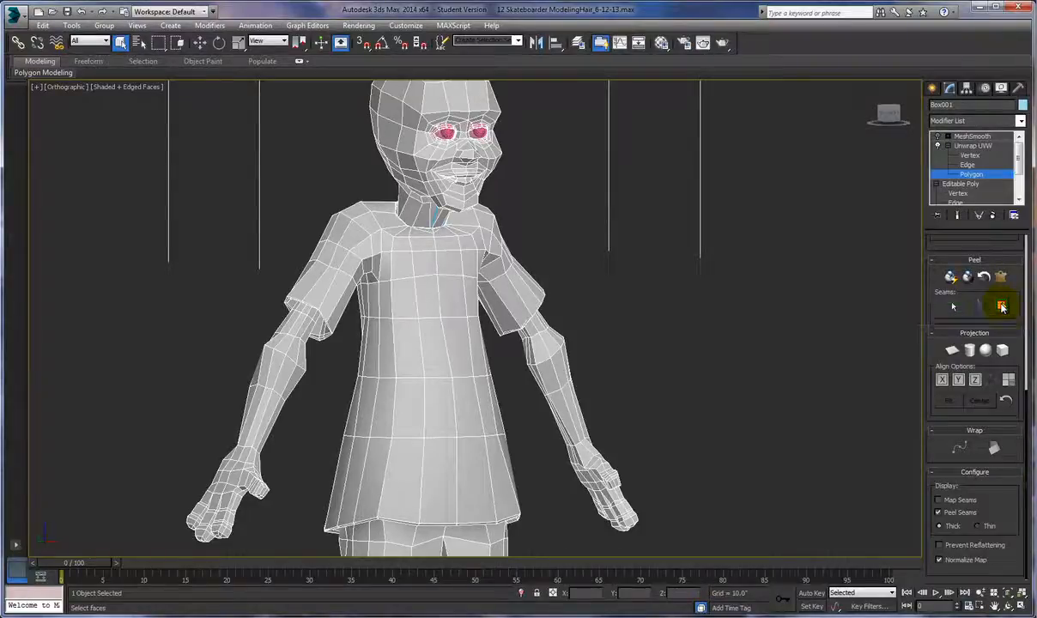
click(662, 225)
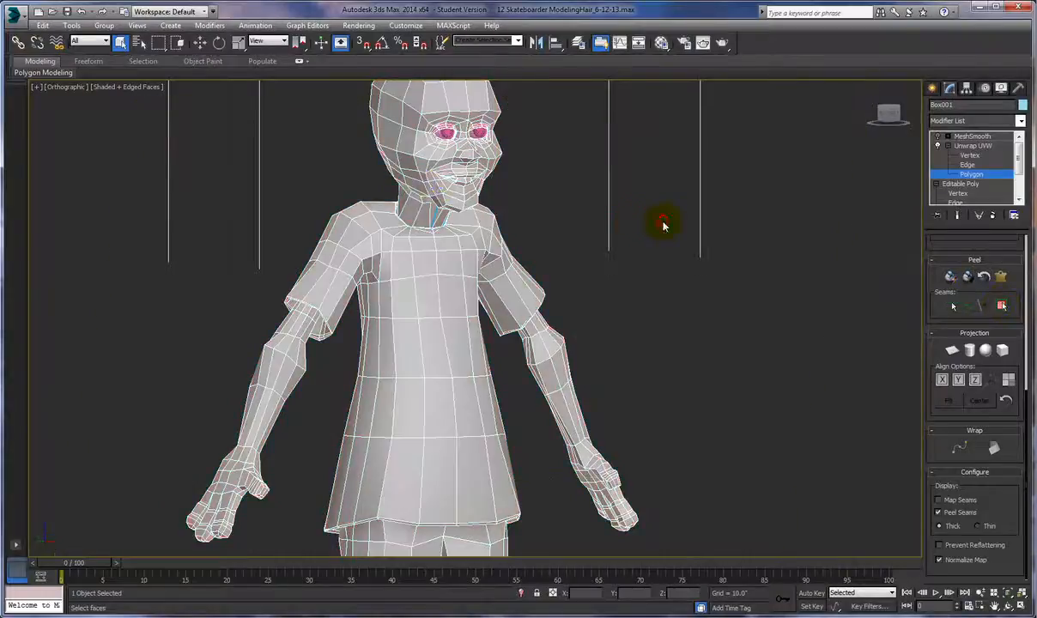
click(409, 136)
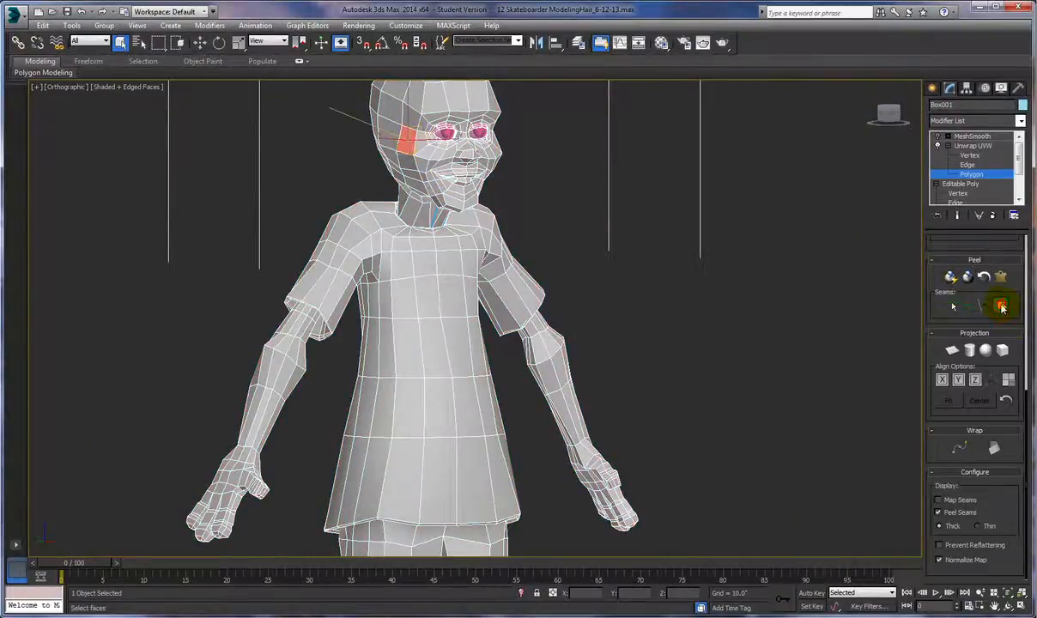
click(1002, 307)
click(644, 256)
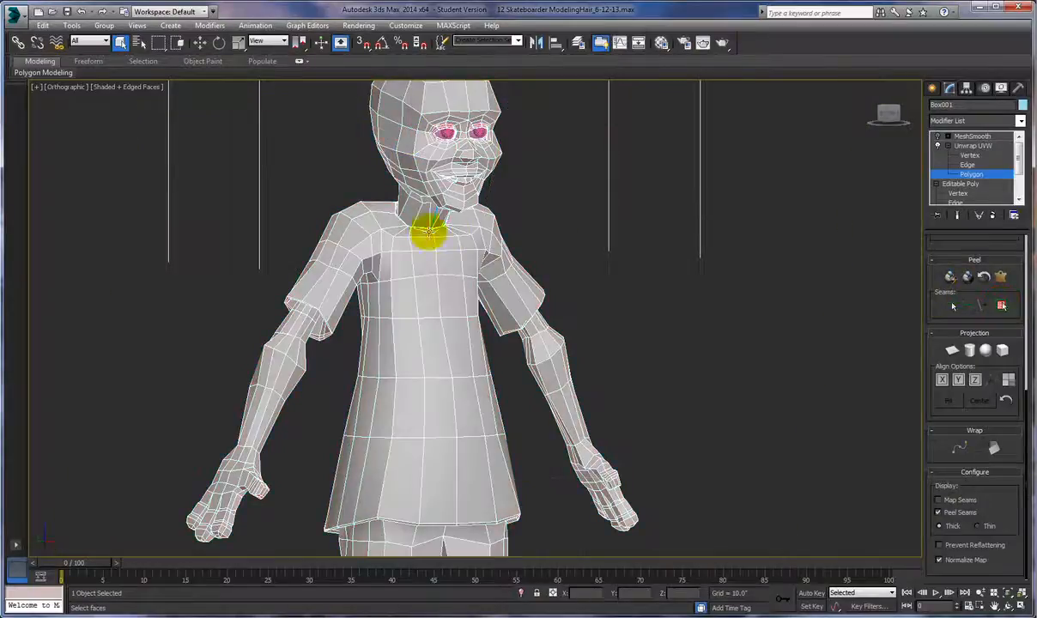
click(363, 195)
click(368, 140)
click(361, 195)
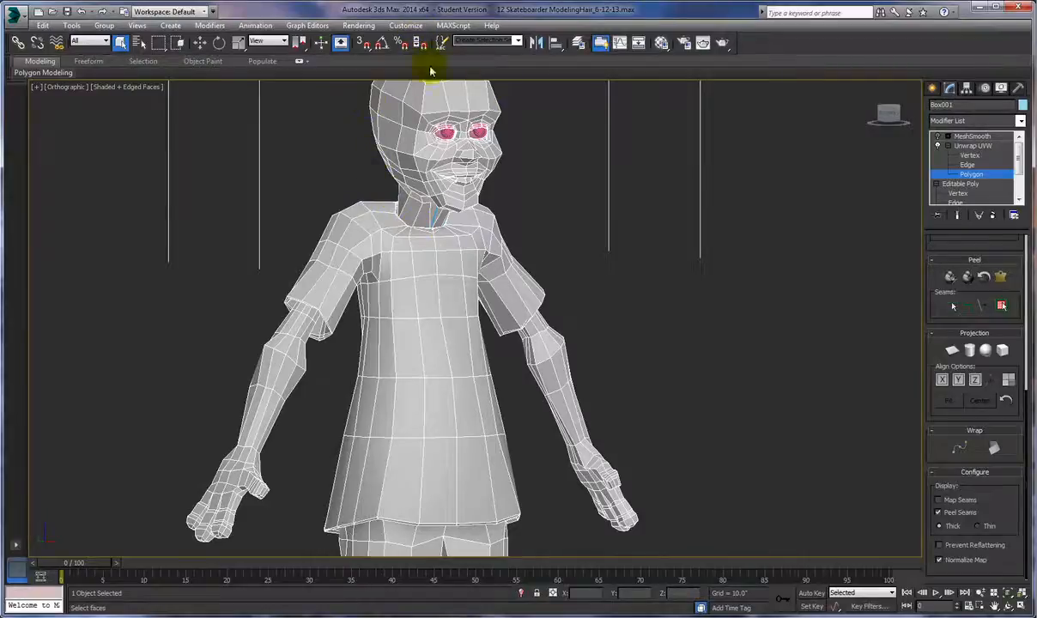
click(398, 231)
click(412, 228)
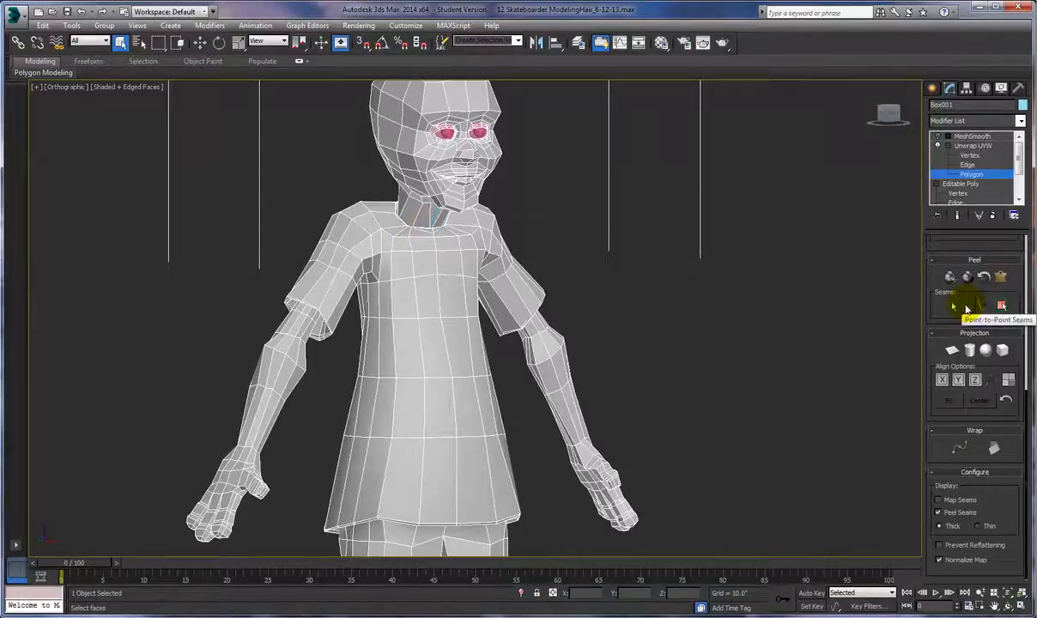
Try to run a point-to-point seam along the base of the neck, between the front of the collar and the back.
click(966, 307)
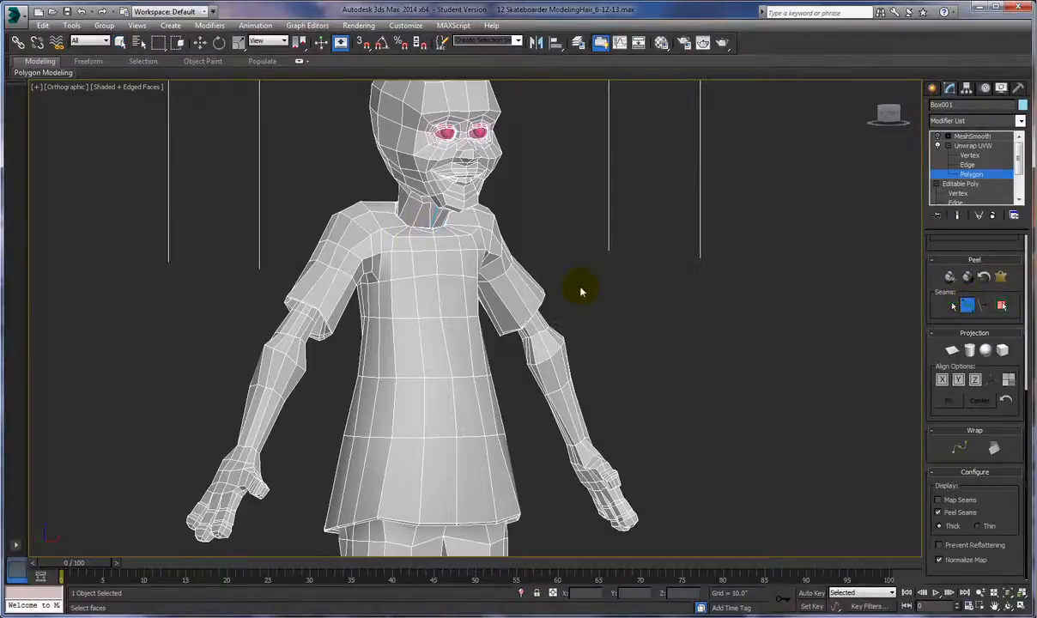
scroll(548, 316, up, 4)
scroll(607, 310, up, 3)
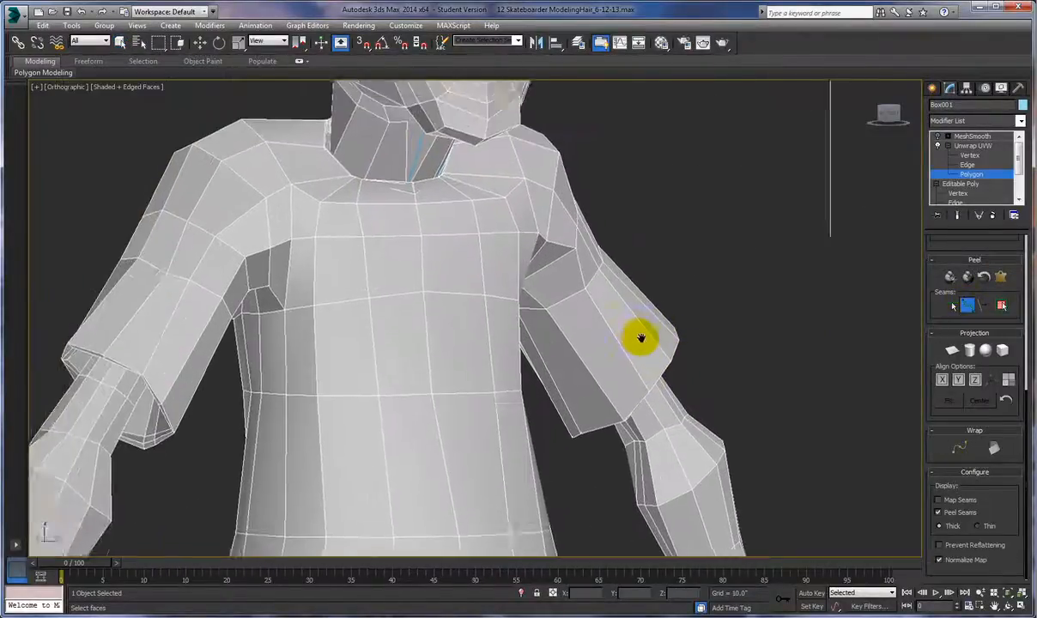
alt+middle_drag(613, 342, 673, 376)
alt+middle_drag(621, 347, 611, 345)
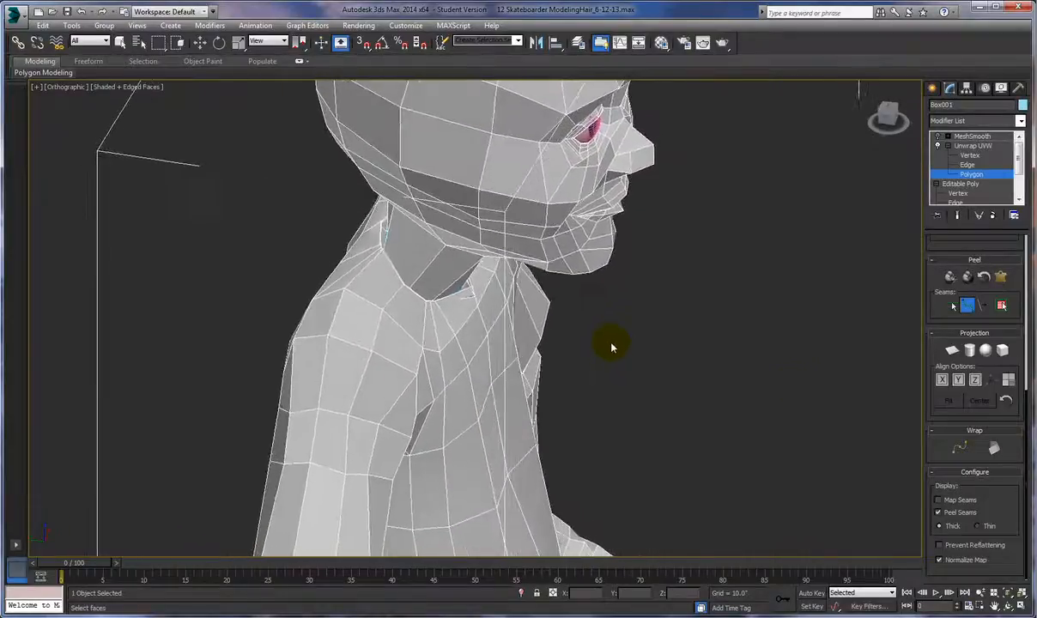
click(498, 290)
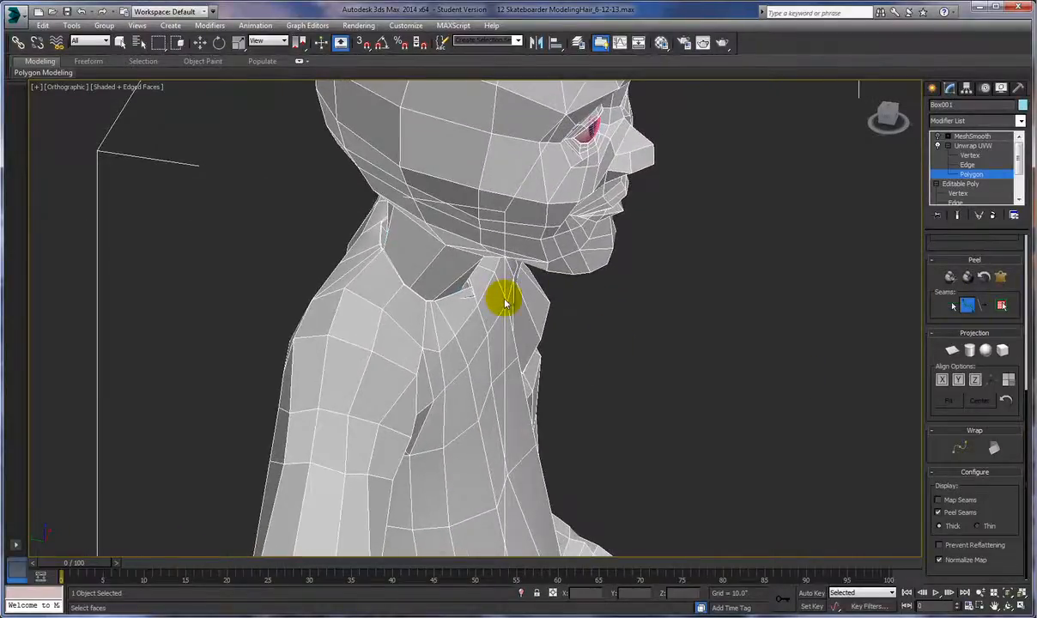
scroll(505, 302, up, 5)
alt+middle_drag(588, 350, 589, 352)
mouse_move(458, 267)
alt+middle_down()
mouse_move(439, 266)
mouse_move(458, 269)
alt+middle_up()
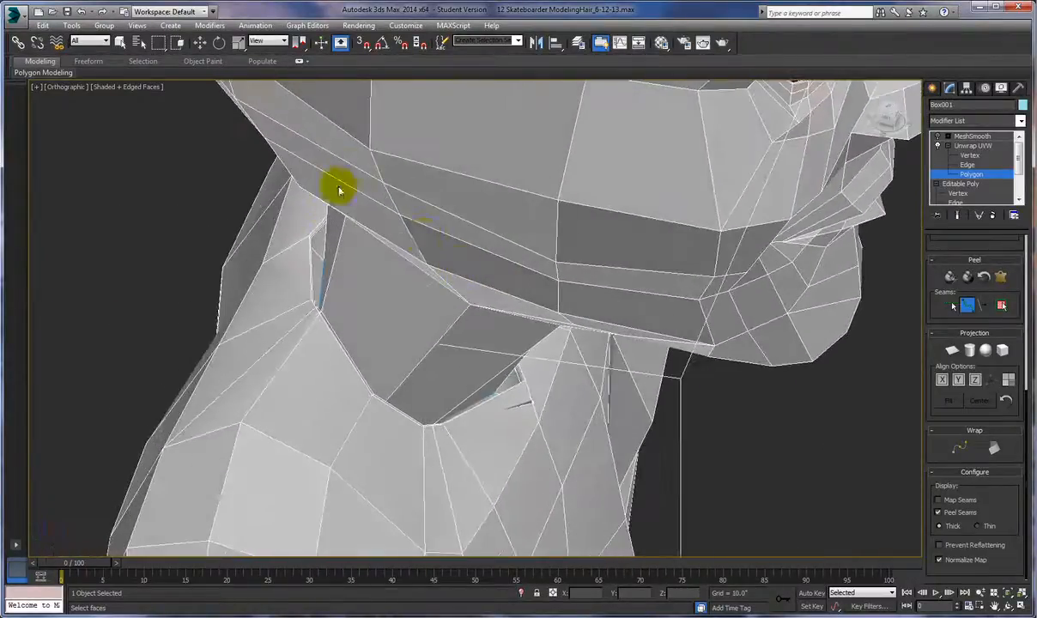
click(310, 236)
alt+middle_drag(321, 272, 294, 257)
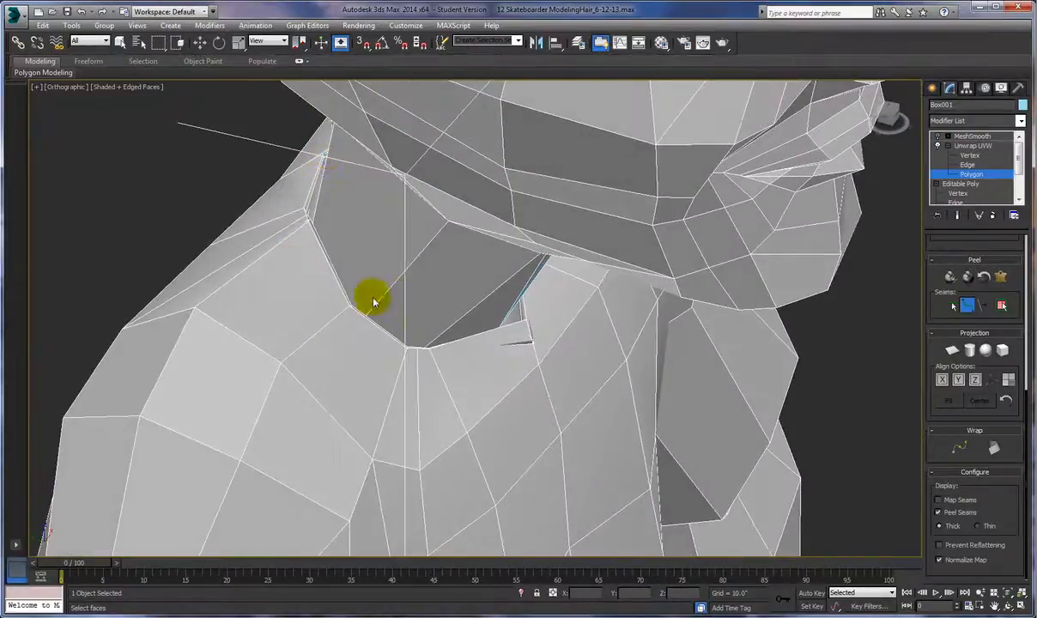
alt+middle_drag(370, 268, 400, 270)
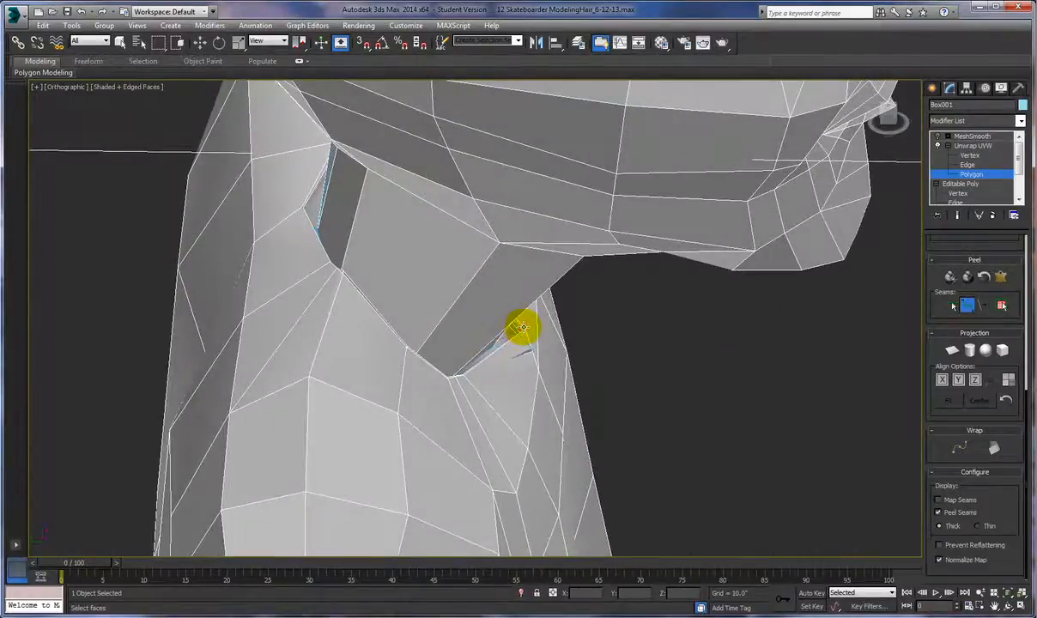
click(523, 327)
right_click(548, 333)
click(681, 442)
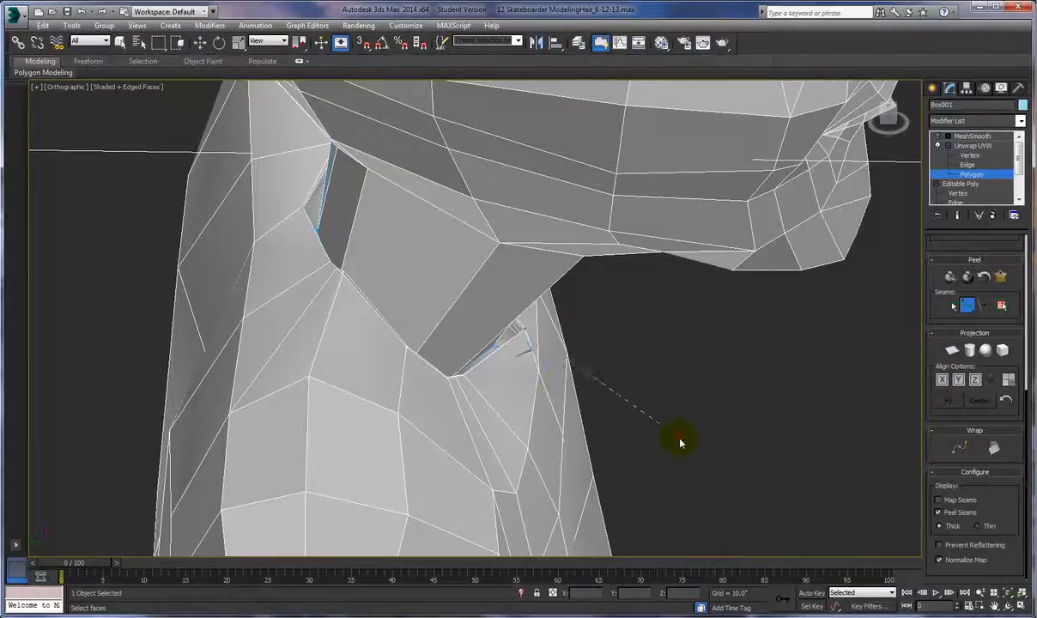
At the Editable Poly's Vertex level, accept the topology warning and move the front neckline vertex slightly inward toward the neck along Y.
click(956, 194)
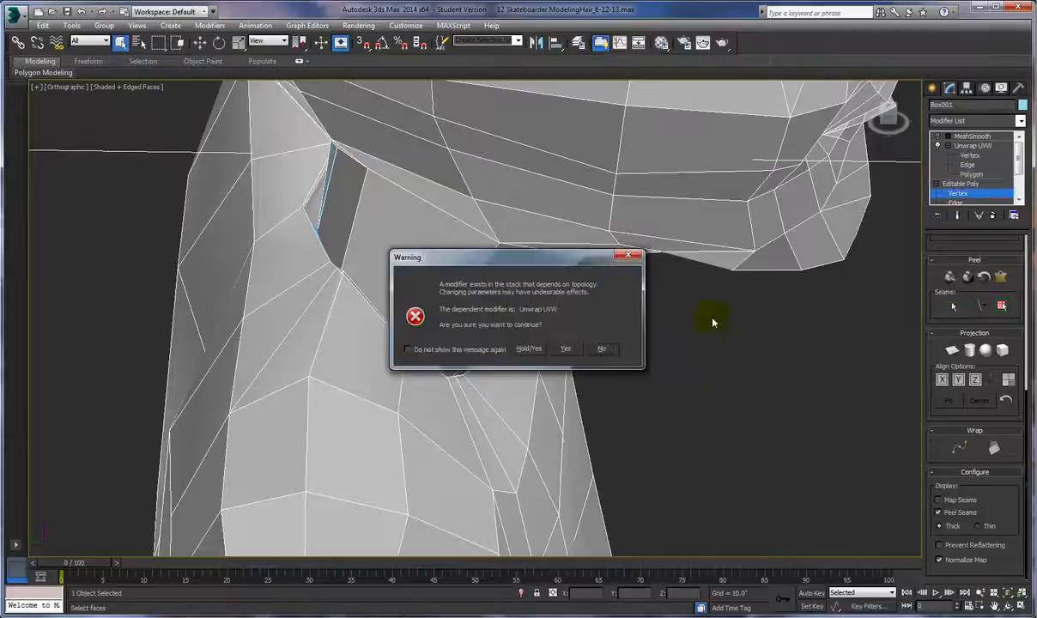
click(581, 349)
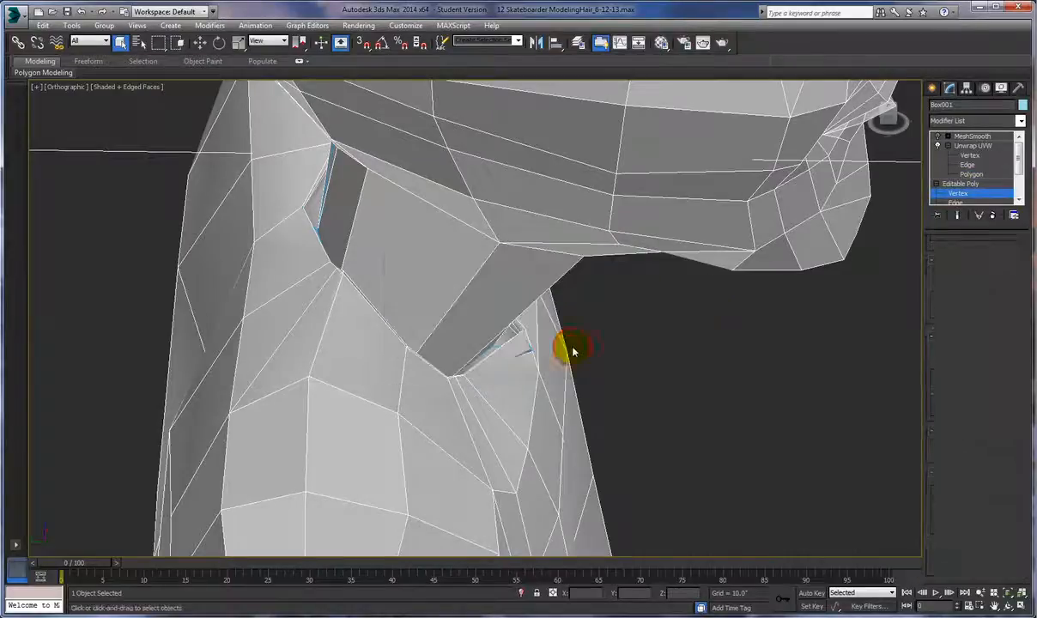
click(529, 352)
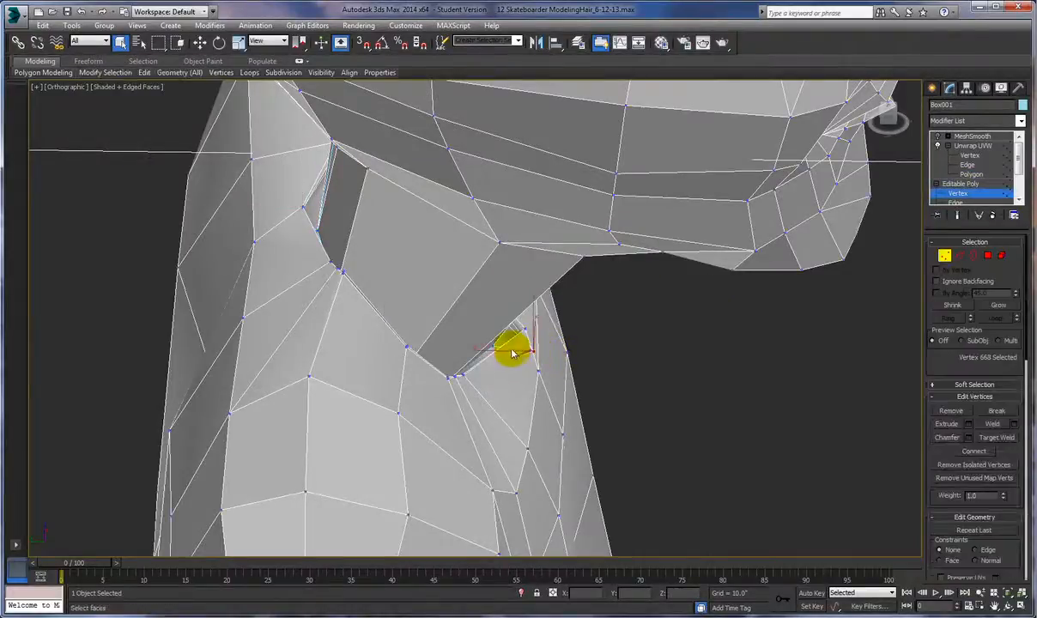
click(199, 43)
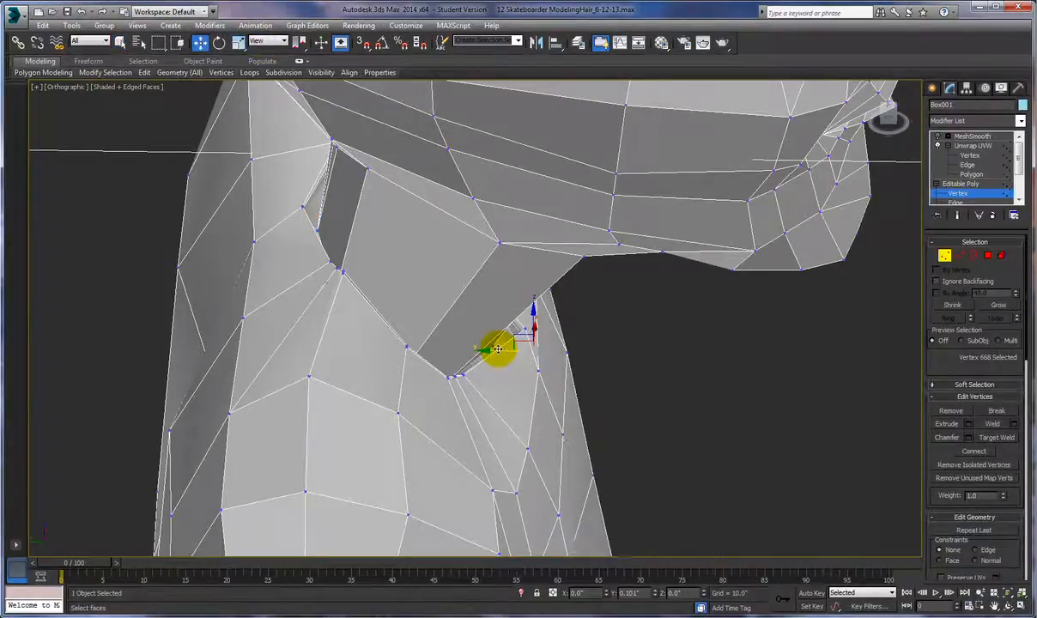
drag(498, 349, 523, 332)
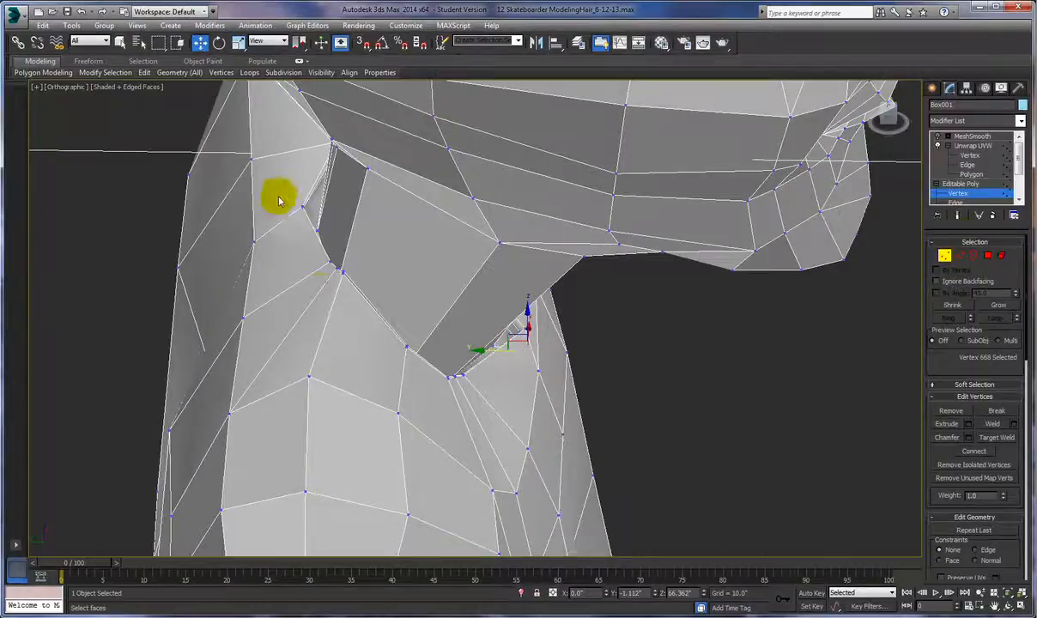
click(944, 256)
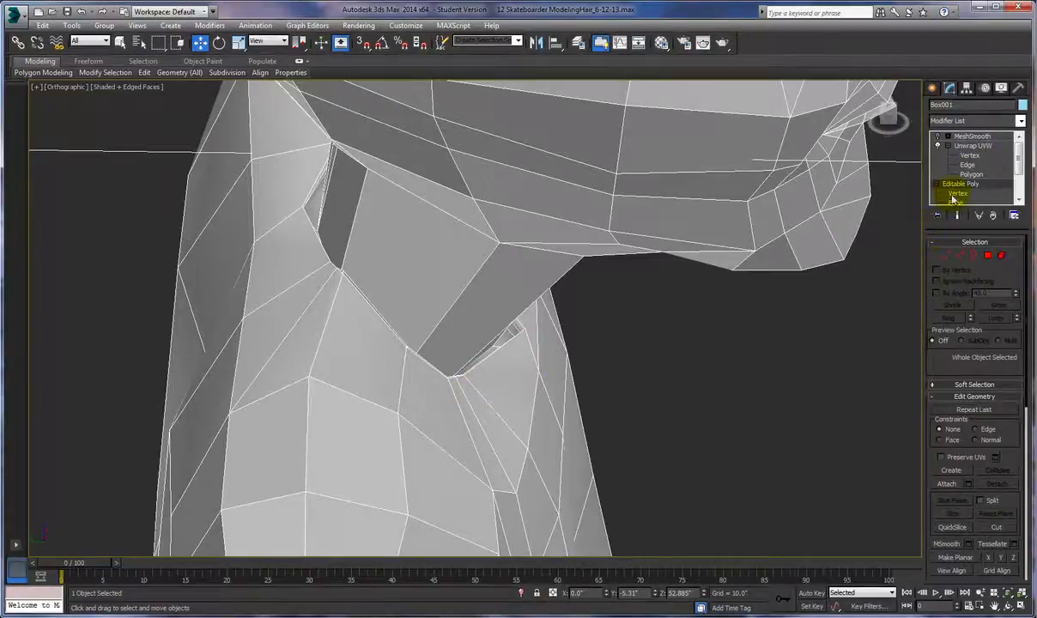
At the Unwrap UVW Edge level, lay a point-to-point seam along the neckline from the front, around the side, to the back.
click(968, 163)
alt+middle_drag(406, 310, 398, 308)
mouse_move(368, 223)
alt+middle_down()
mouse_move(393, 236)
mouse_move(385, 227)
alt+middle_up()
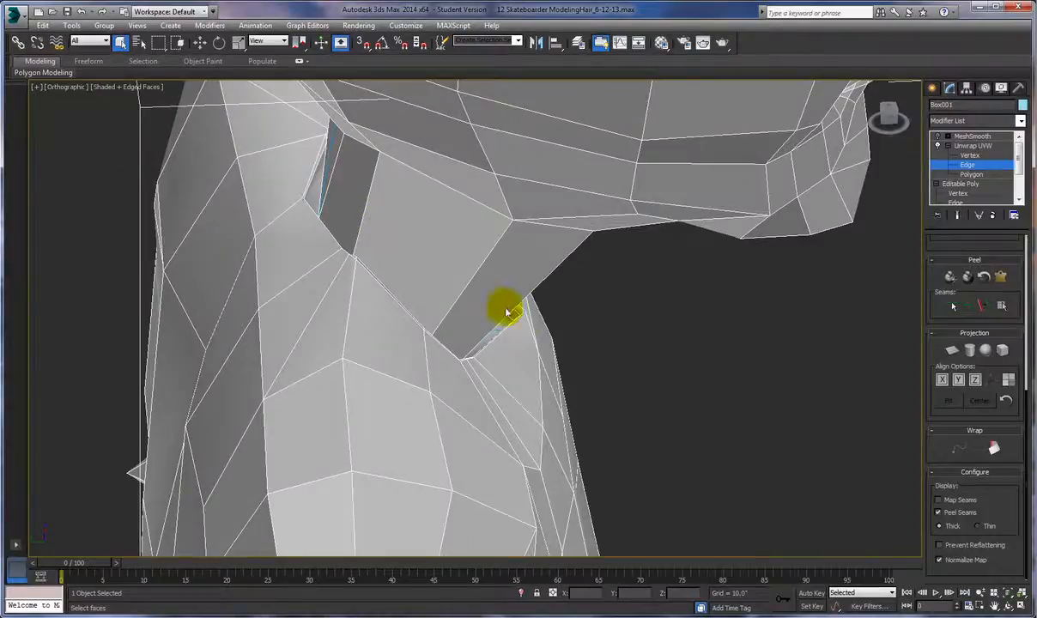
mouse_move(533, 317)
alt+middle_down()
mouse_move(542, 322)
mouse_move(511, 317)
alt+middle_up()
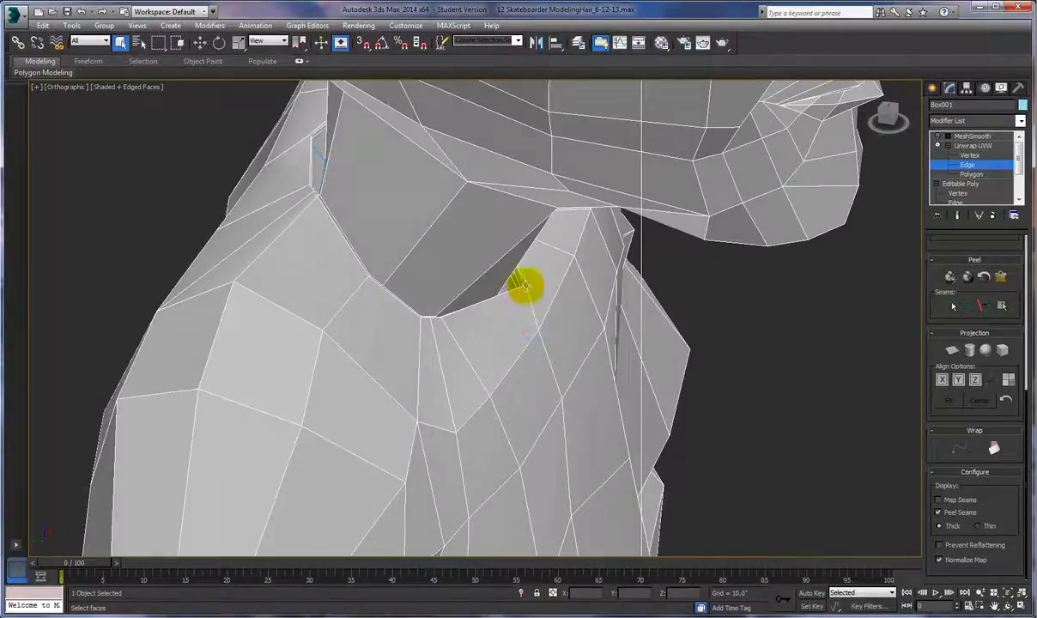
click(968, 308)
click(420, 317)
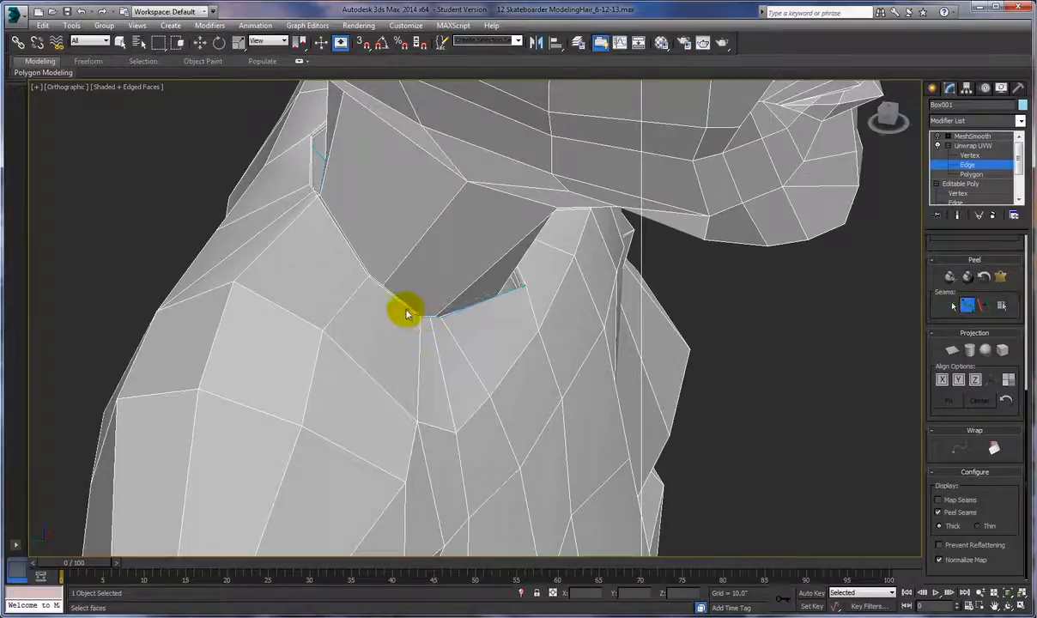
alt+middle_drag(365, 270, 481, 359)
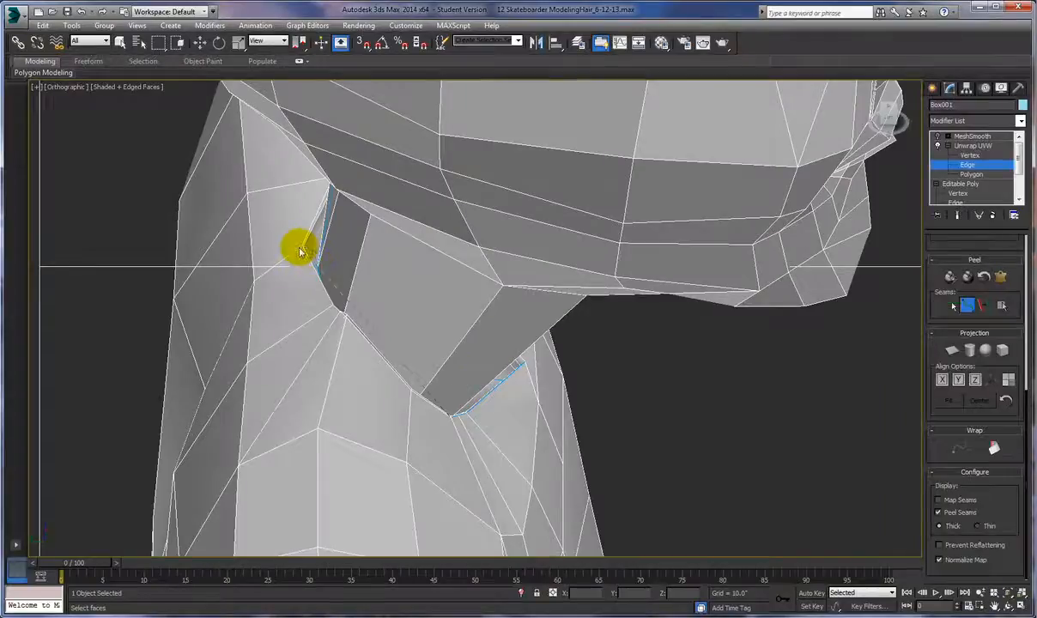
click(451, 415)
Use Edit Seams to remove the stray seam edges inside the back of the collar on the opposite side of the neck.
alt+middle_drag(474, 435, 391, 411)
alt+middle_drag(601, 329, 486, 341)
alt+middle_drag(618, 342, 618, 349)
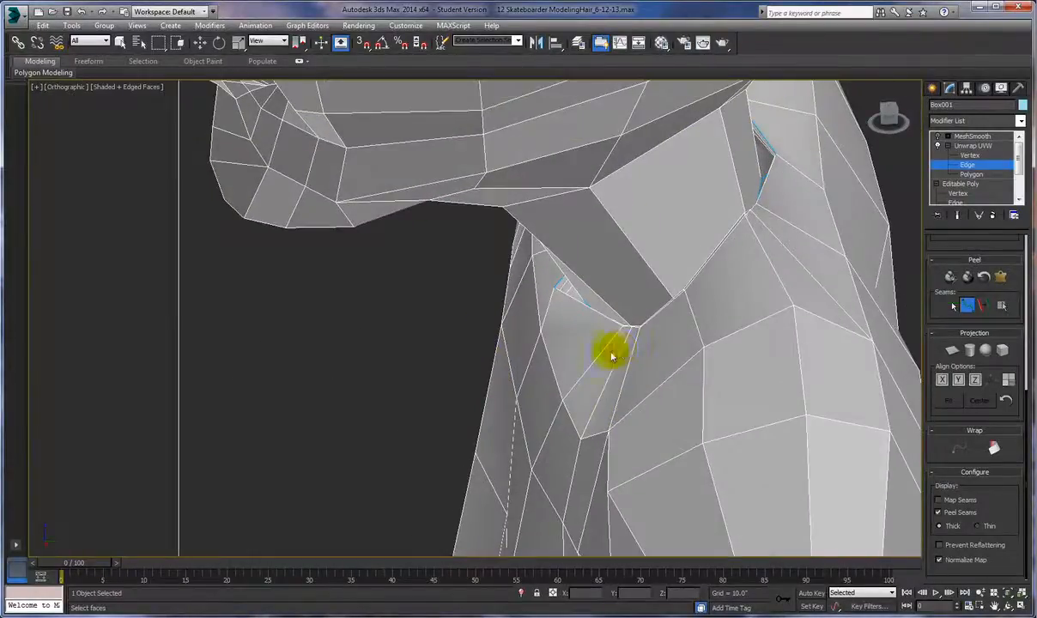
alt+middle_drag(563, 299, 589, 328)
alt+middle_drag(588, 397, 604, 335)
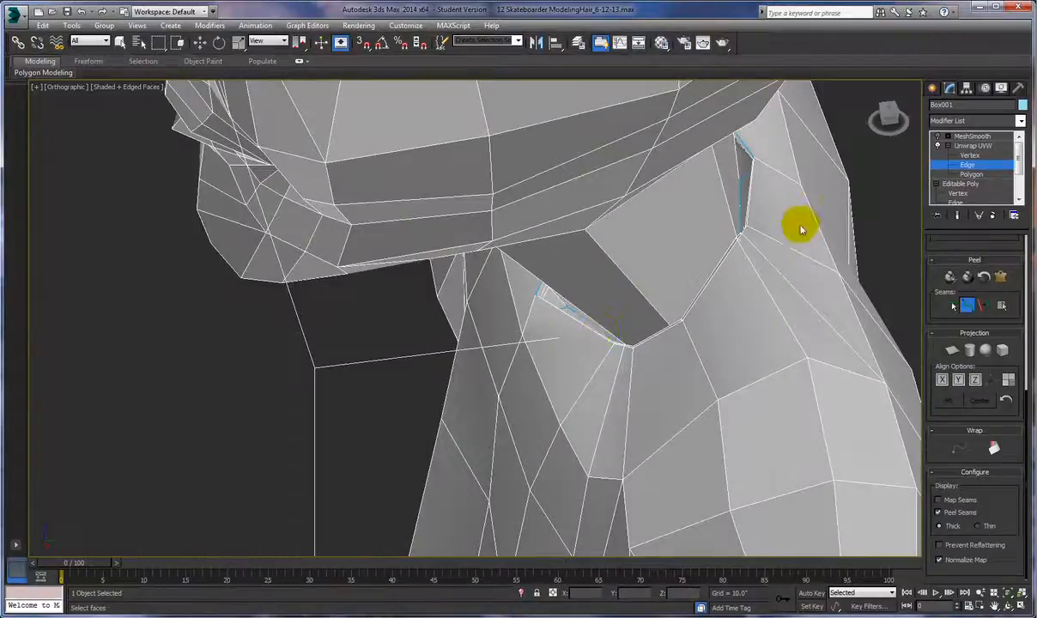
click(951, 306)
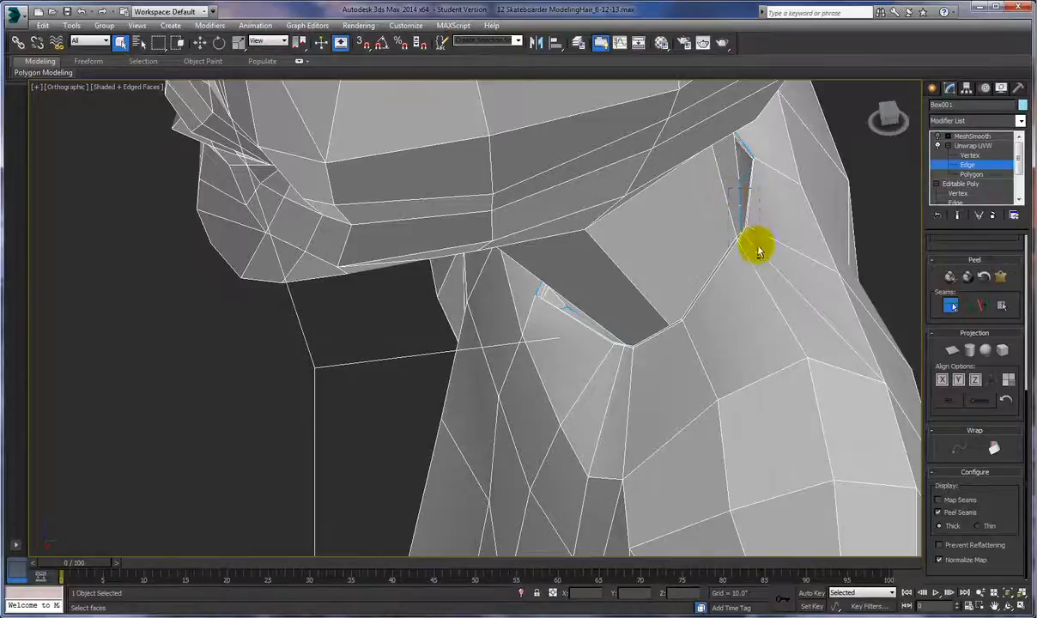
drag(664, 218, 742, 363)
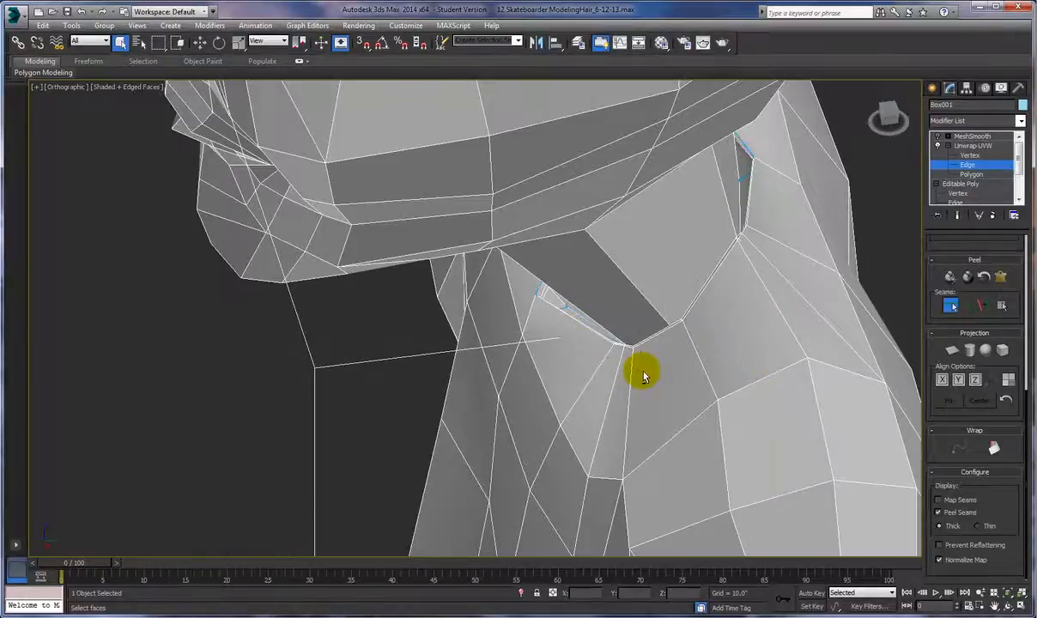
Lay a point-to-point seam around the opposite side of the neckline, from the front to the back seam, and end the seam tool.
alt+middle_drag(594, 310, 593, 310)
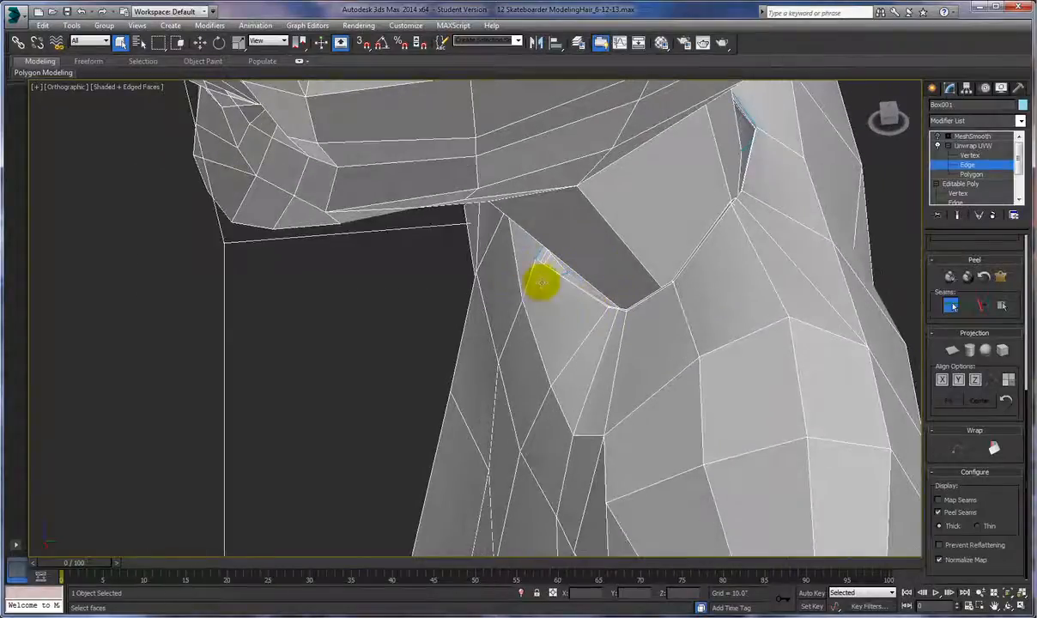
click(968, 306)
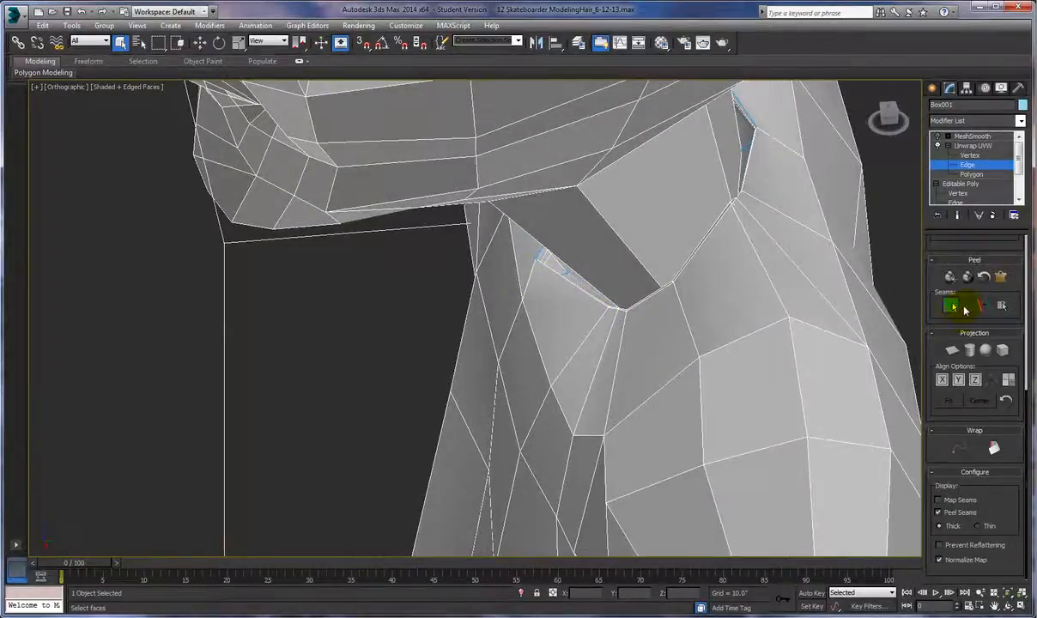
click(537, 260)
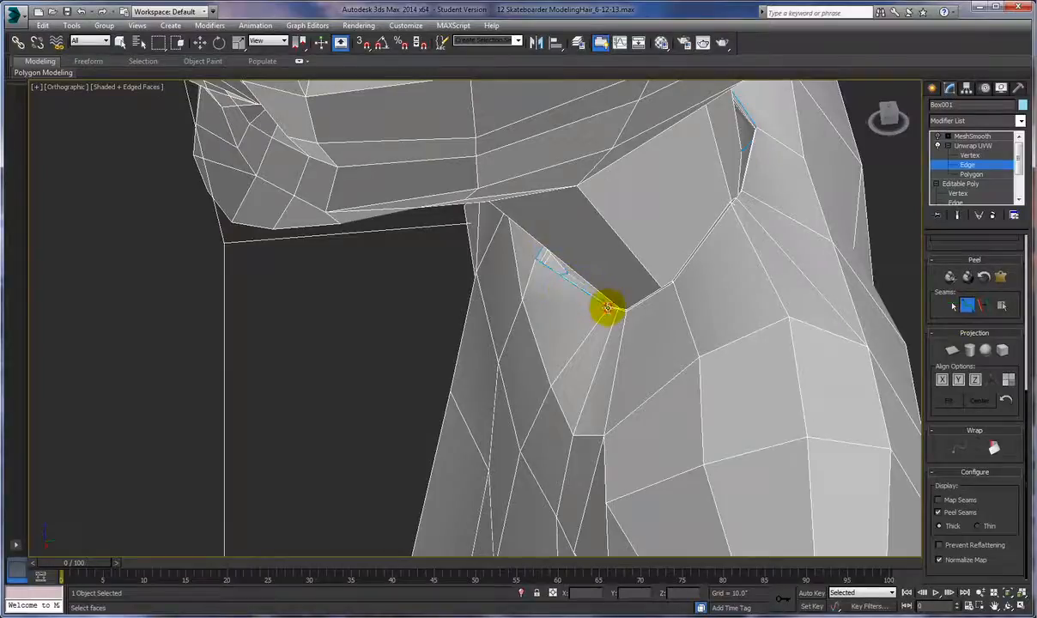
click(623, 314)
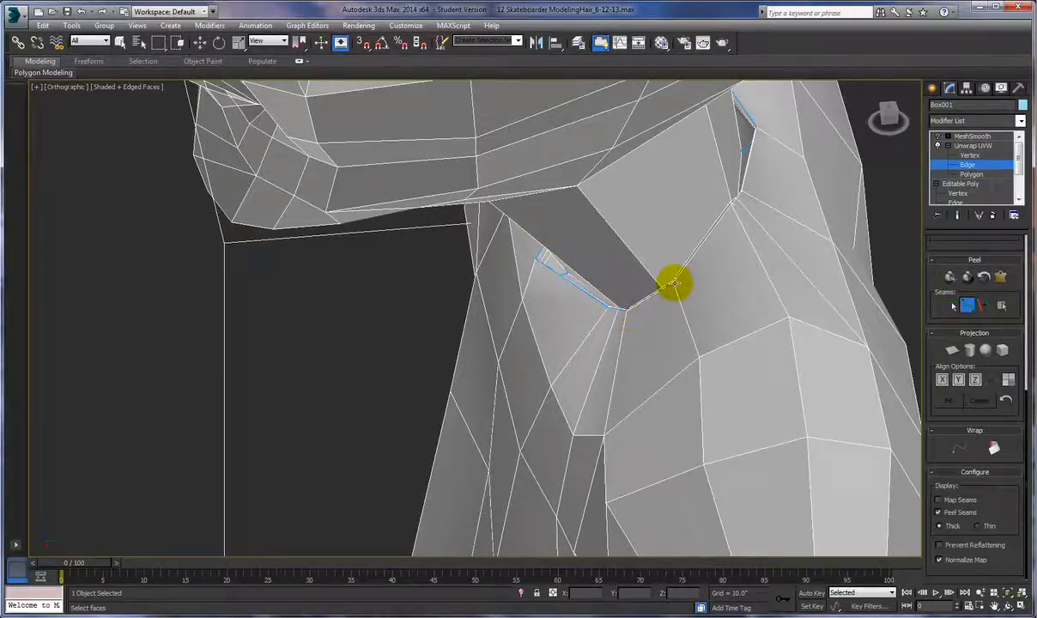
alt+middle_drag(731, 225, 747, 237)
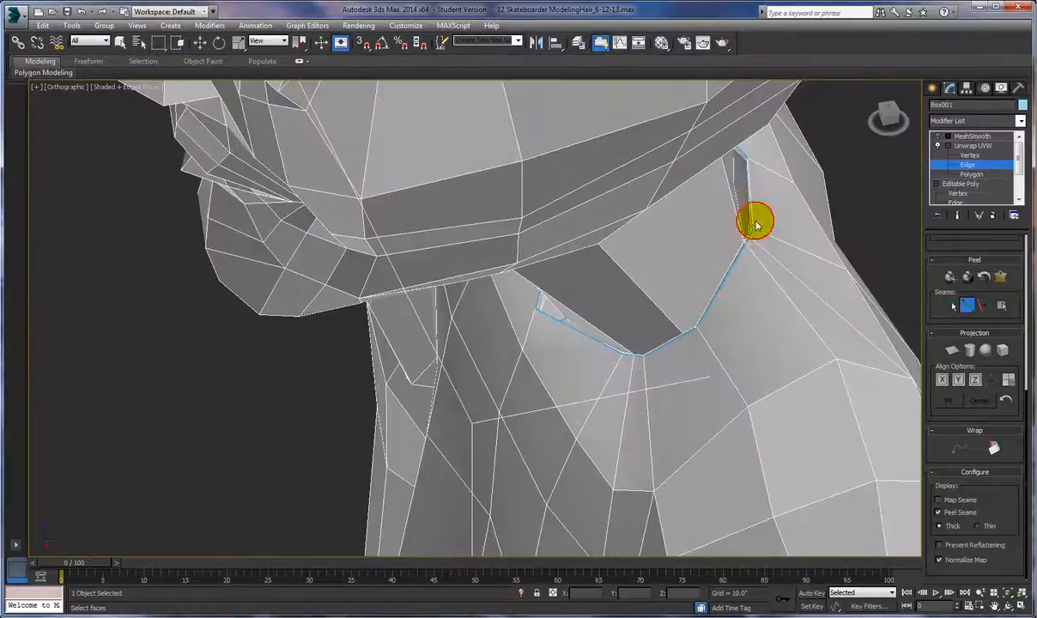
click(750, 159)
alt+middle_drag(729, 280, 745, 265)
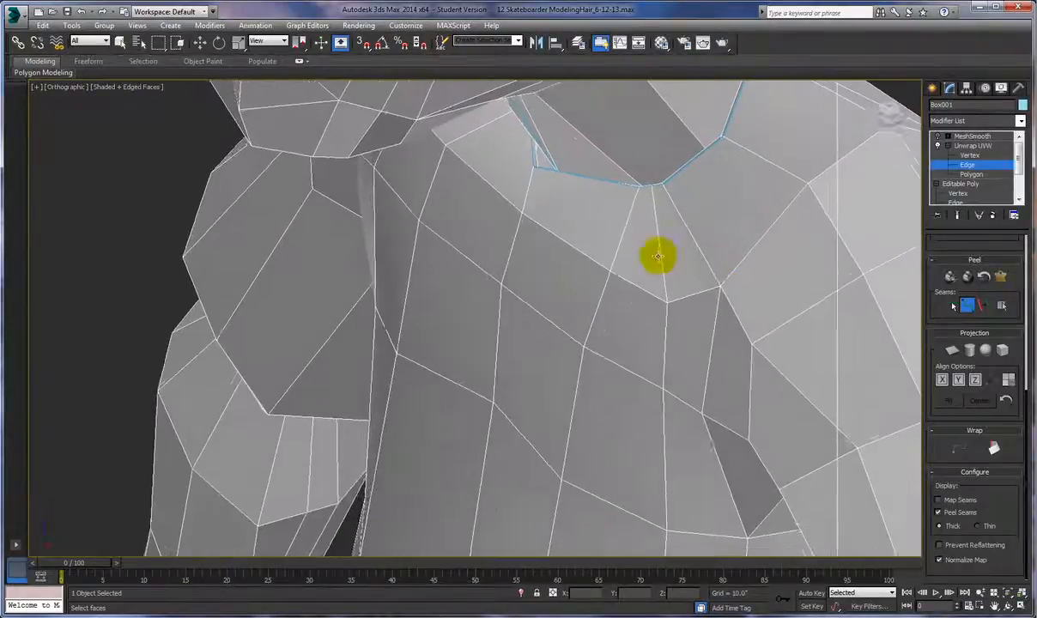
scroll(659, 255, down, 5)
alt+middle_drag(641, 289, 713, 296)
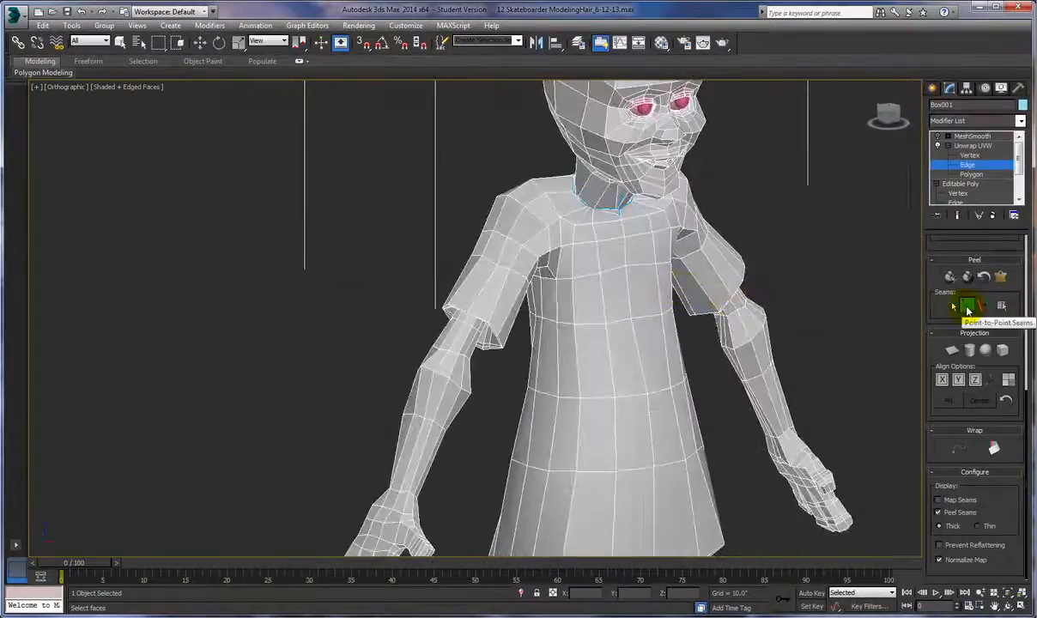
click(968, 308)
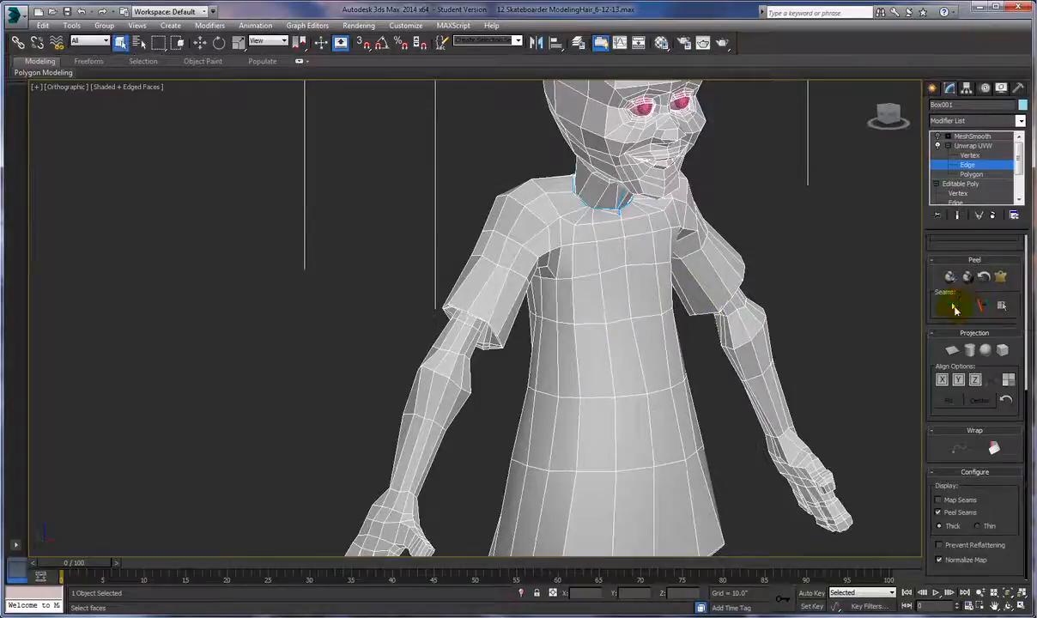
At the Unwrap UVW Polygon level, select a polygon on the side of the head and expand the selection to the seams.
click(968, 175)
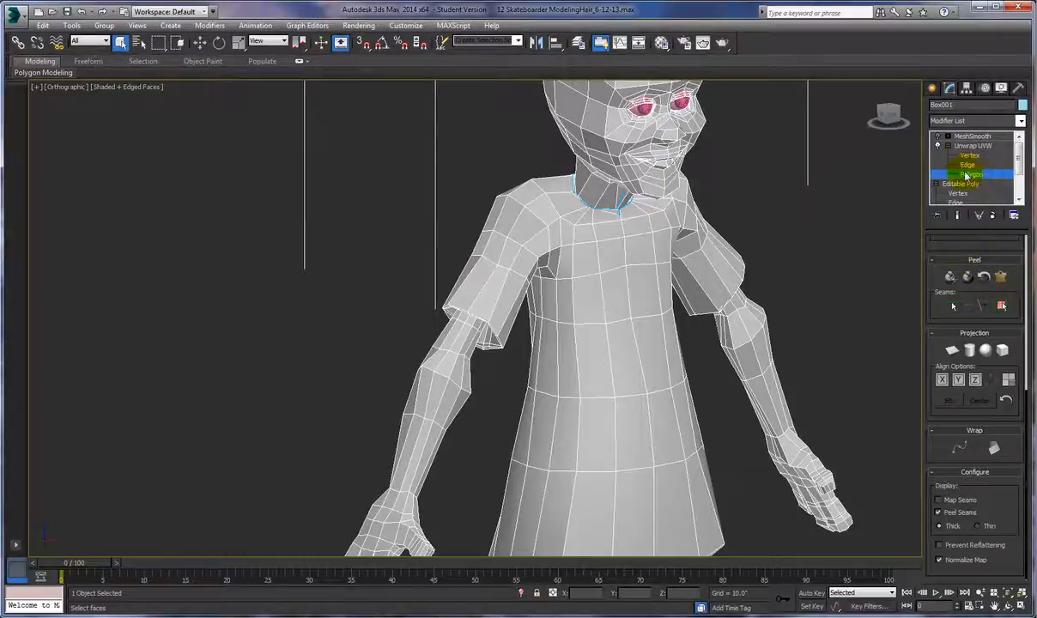
click(966, 165)
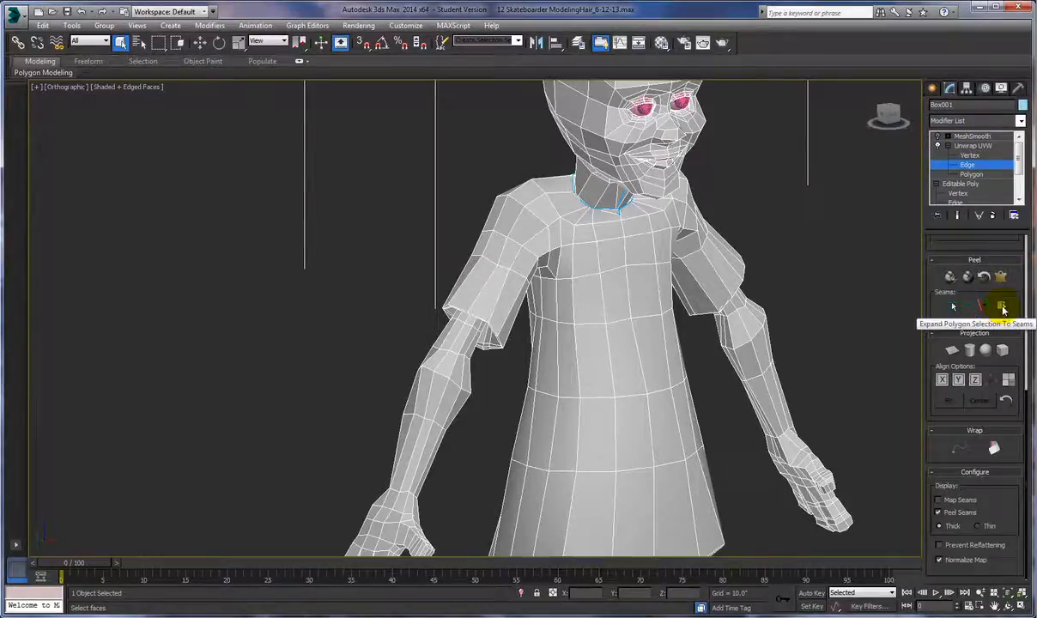
click(968, 175)
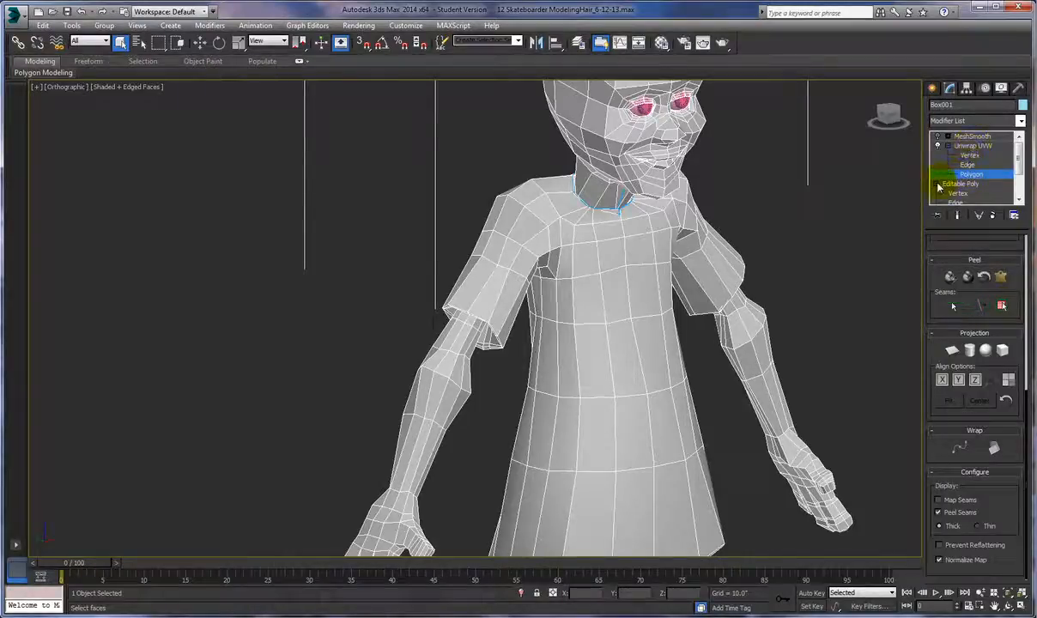
click(939, 184)
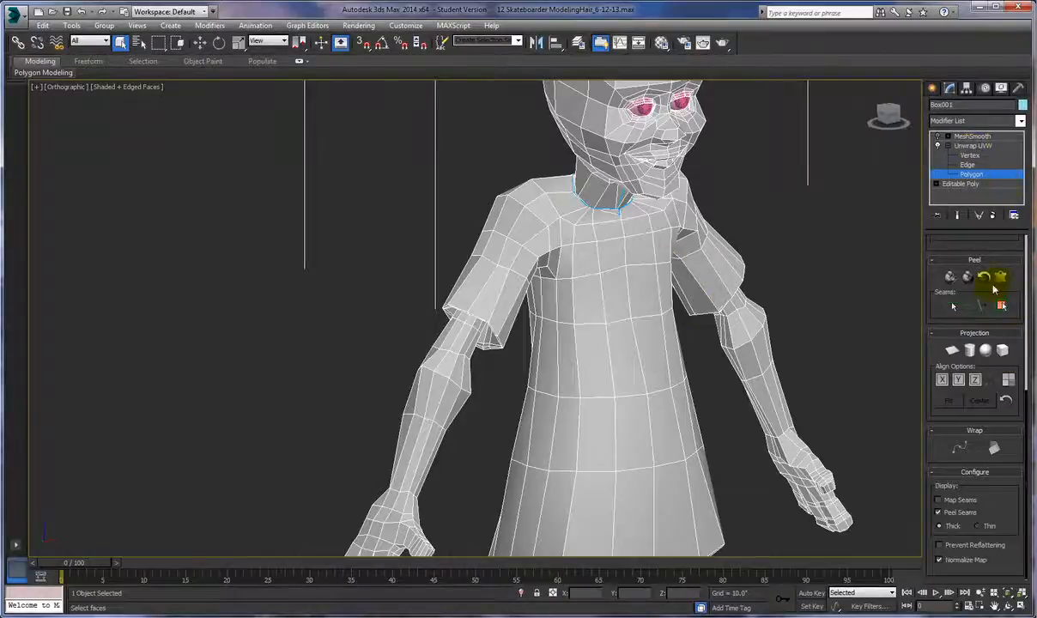
click(1002, 305)
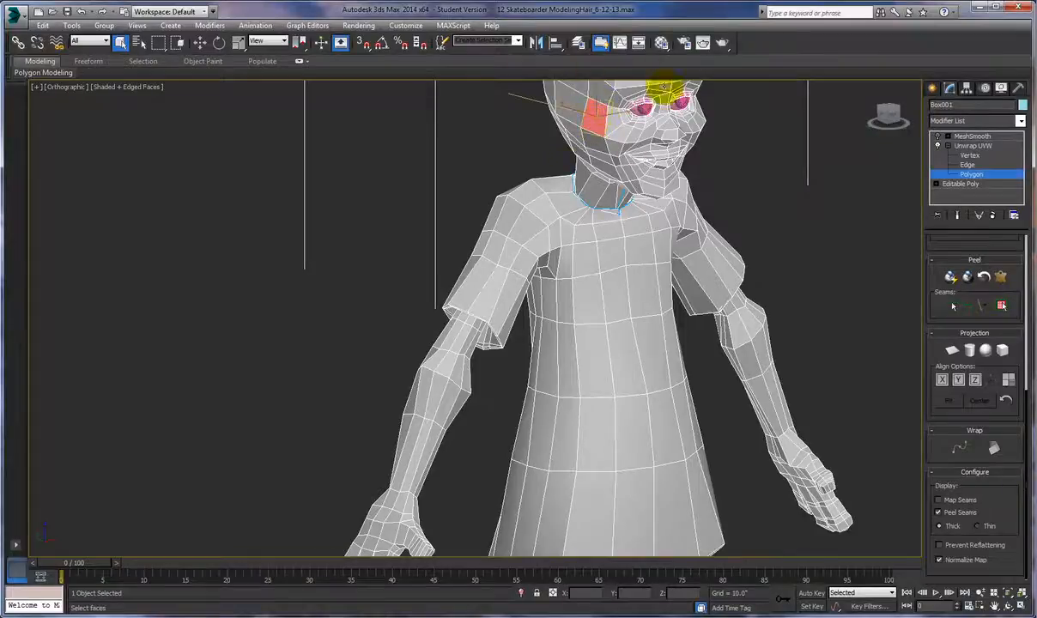
click(1001, 306)
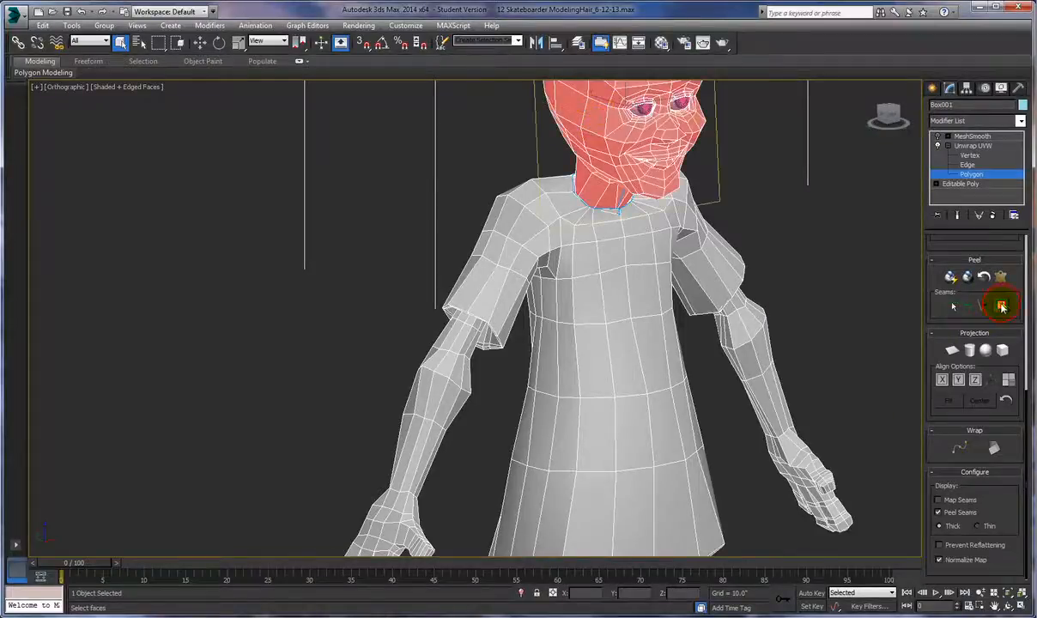
Examine the head selection, the neckline seam, and the shirt and sleeves from the front, sides and back.
scroll(815, 360, down, 3)
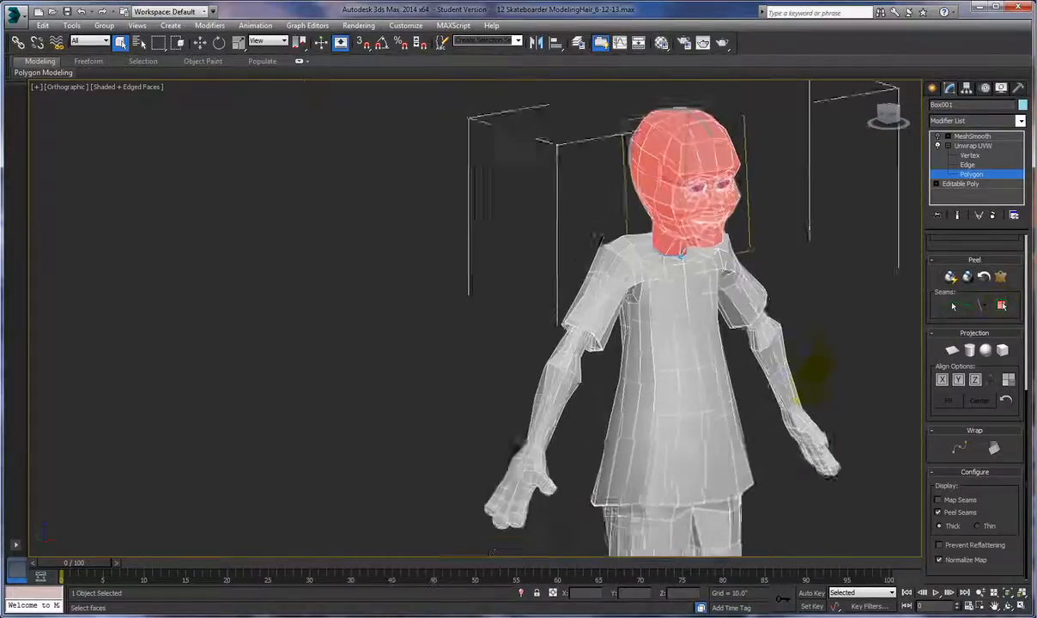
alt+middle_drag(827, 370, 679, 290)
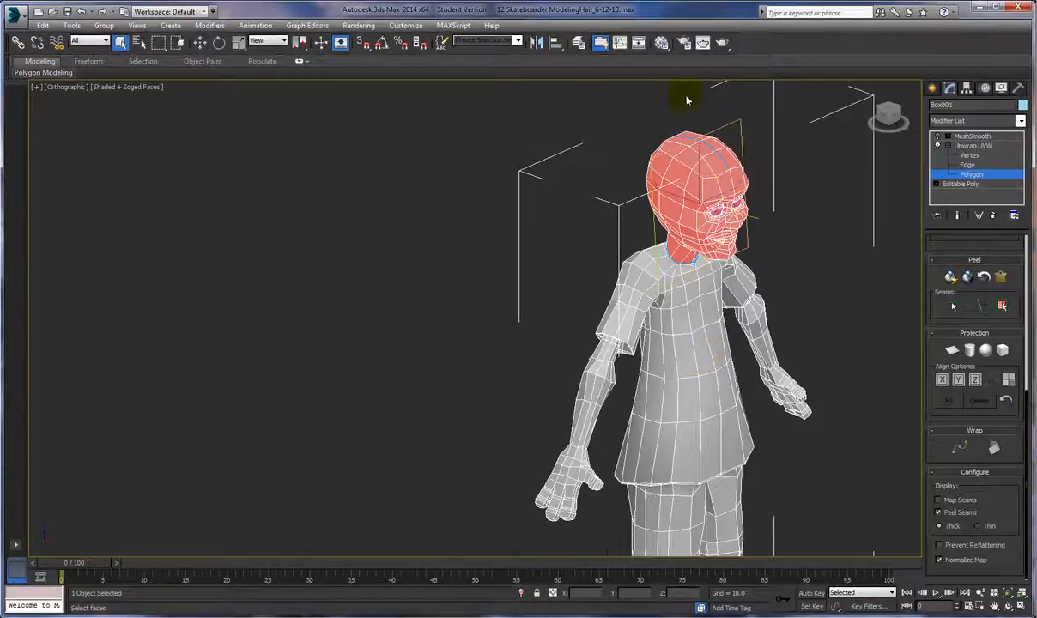
alt+middle_drag(701, 202, 741, 215)
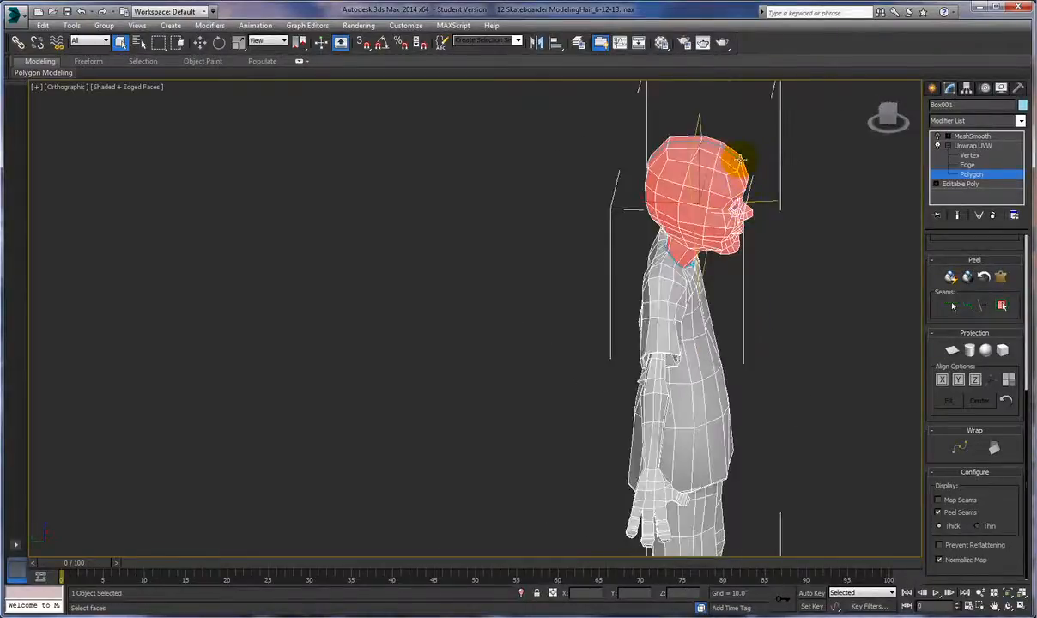
alt+middle_drag(706, 158, 741, 155)
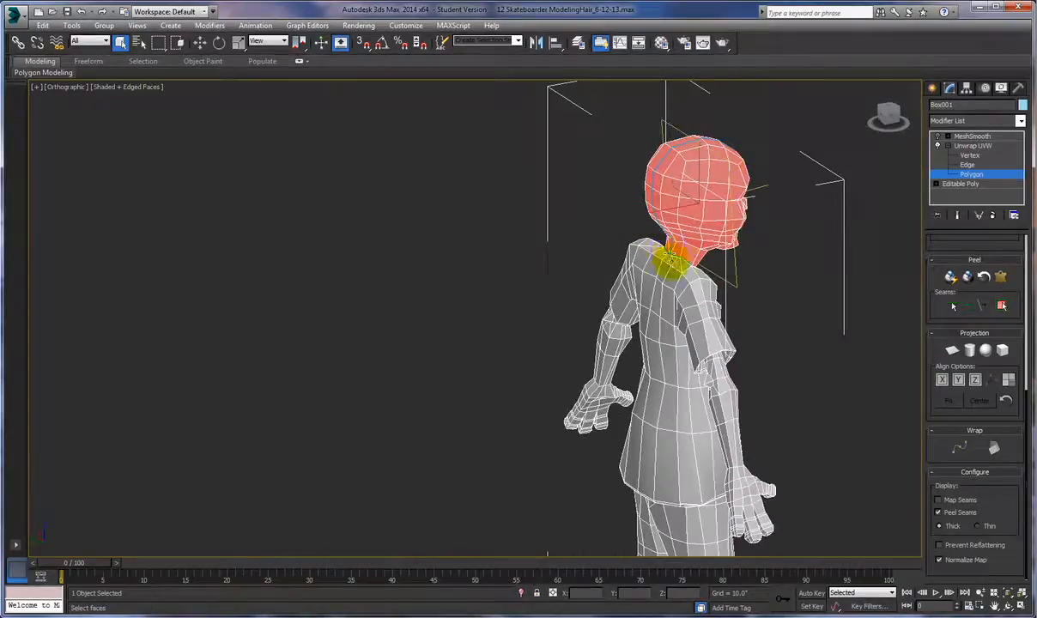
alt+middle_drag(745, 301, 672, 296)
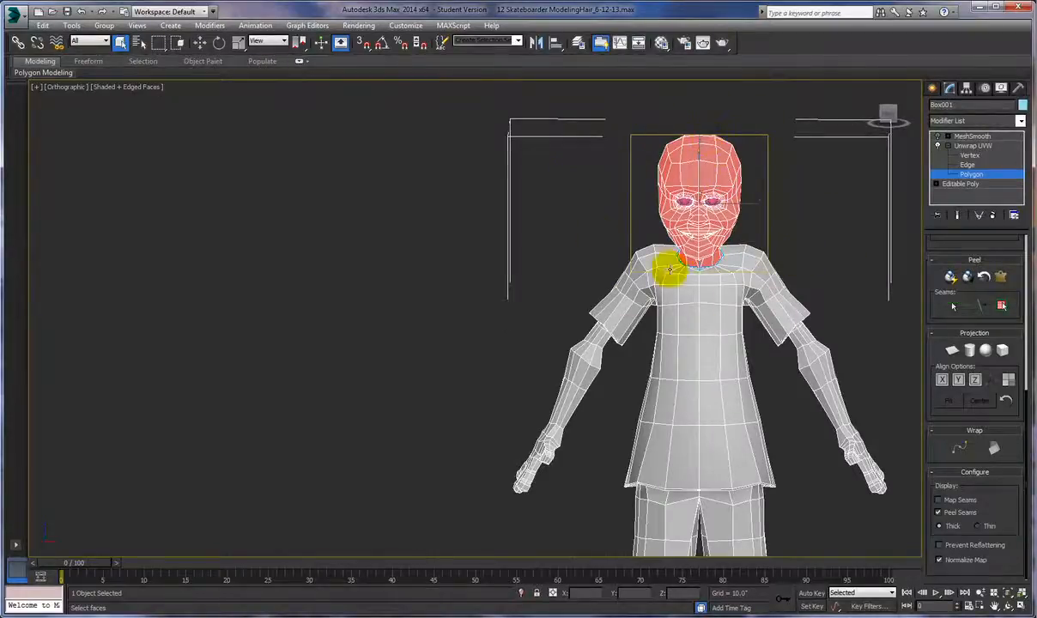
alt+middle_drag(791, 174, 815, 190)
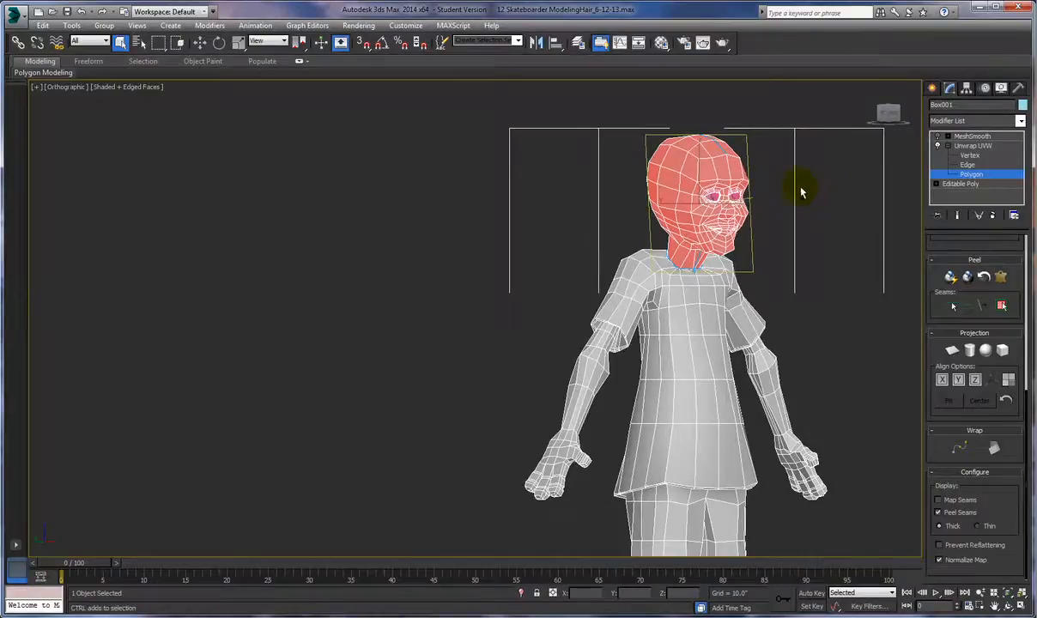
scroll(801, 197, down, 2)
alt+middle_drag(800, 200, 555, 203)
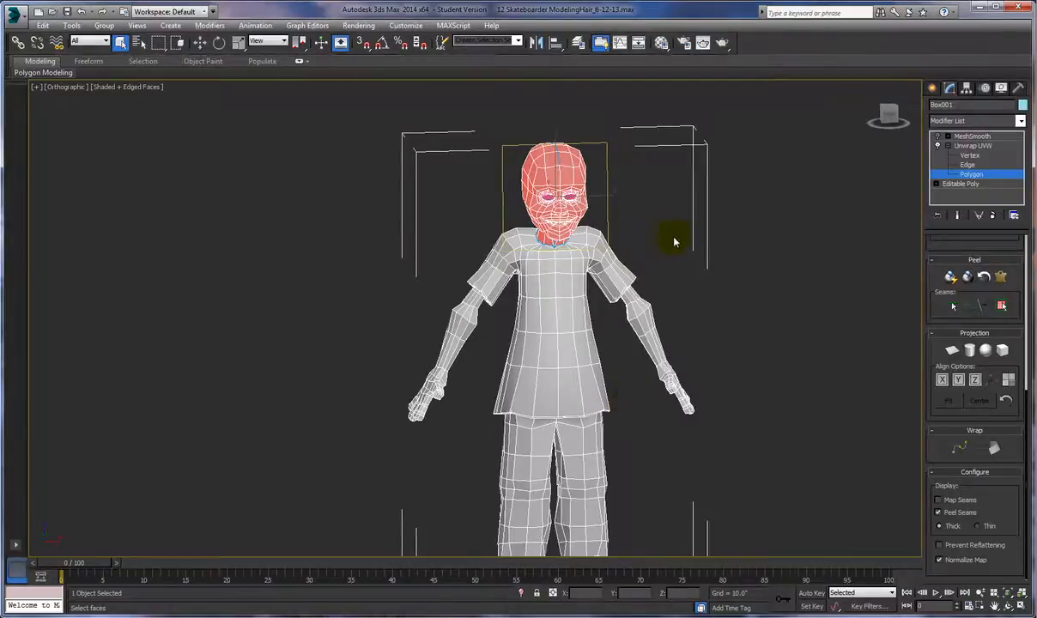
scroll(676, 228, up, 4)
middle_drag(665, 259, 666, 188)
scroll(745, 331, up, 2)
scroll(746, 328, up, 1)
alt+middle_drag(671, 235, 670, 234)
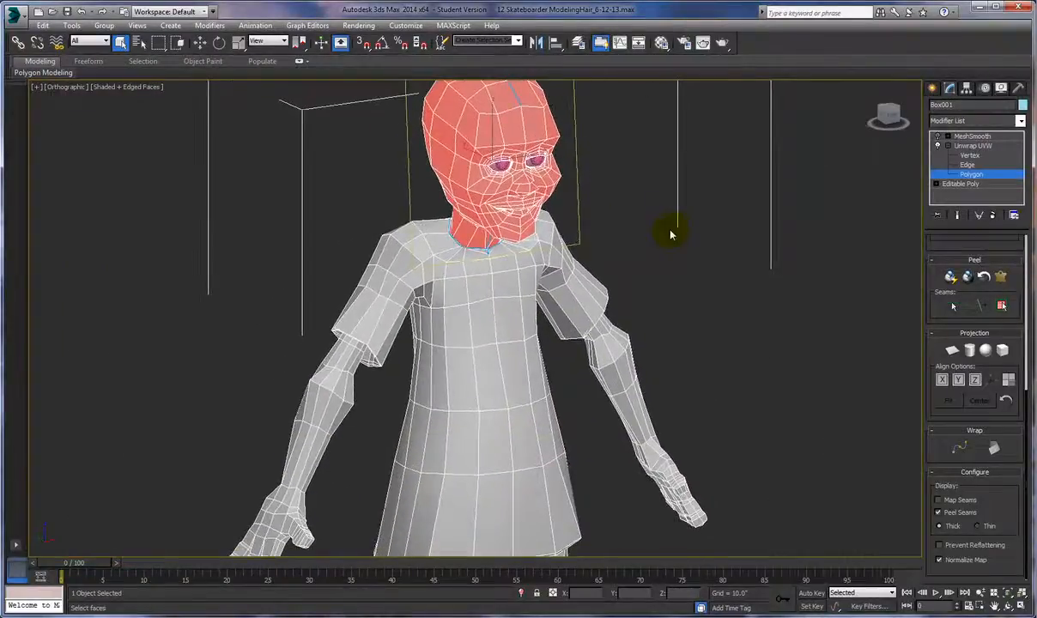
alt+middle_drag(440, 234, 455, 282)
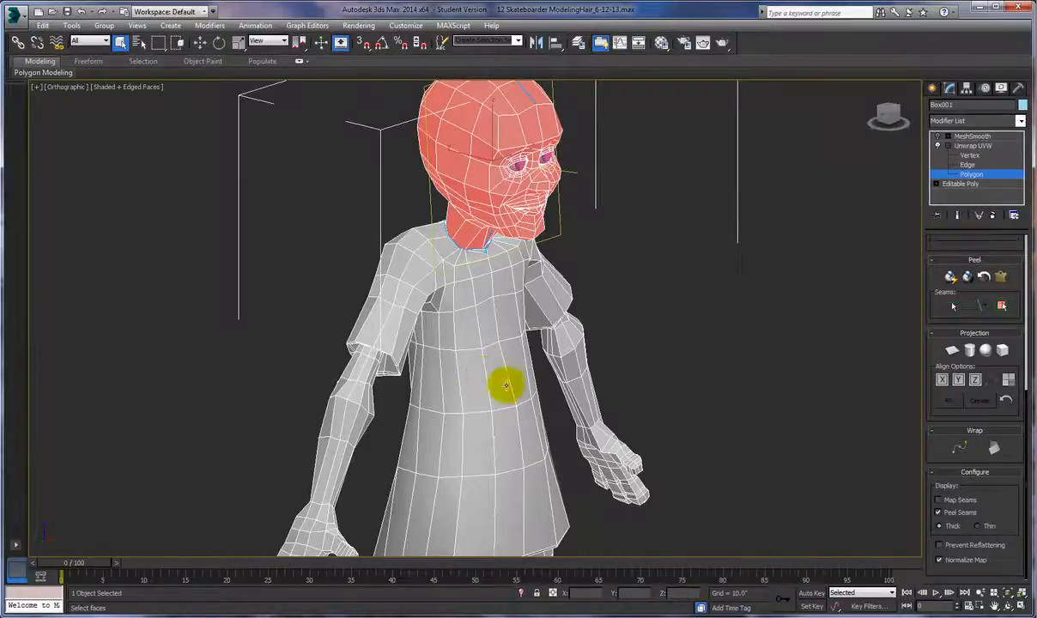
mouse_move(498, 396)
alt+middle_down()
mouse_move(529, 339)
mouse_move(482, 382)
mouse_move(483, 396)
alt+middle_up()
alt+middle_drag(534, 413, 491, 347)
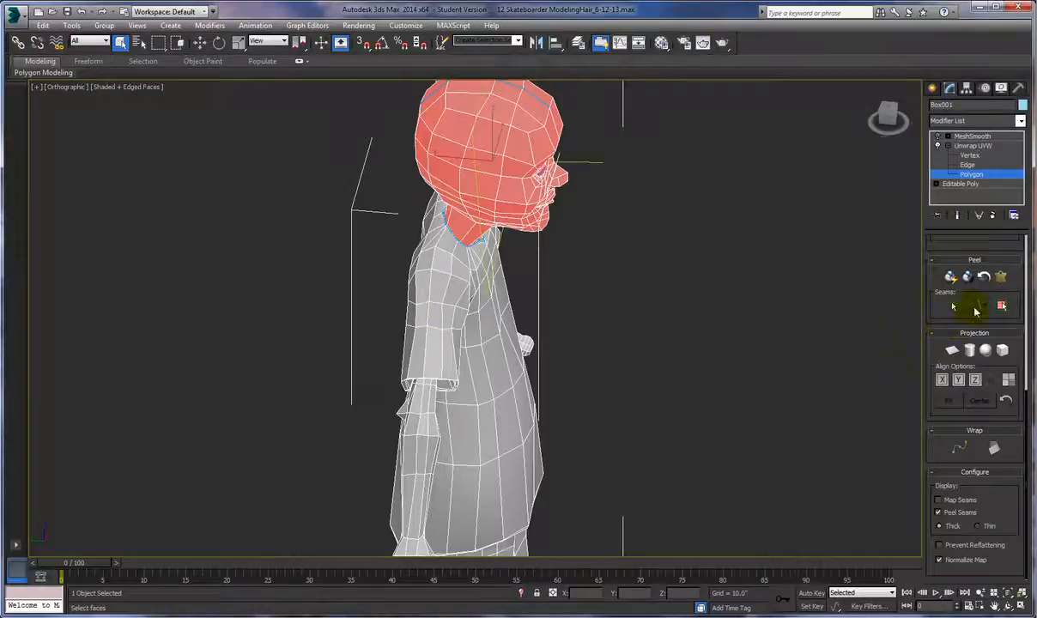
Lay a point-to-point seam from the side of the neckline over the character's right shoulder and down the sleeve to its hem.
click(968, 307)
scroll(571, 300, up, 5)
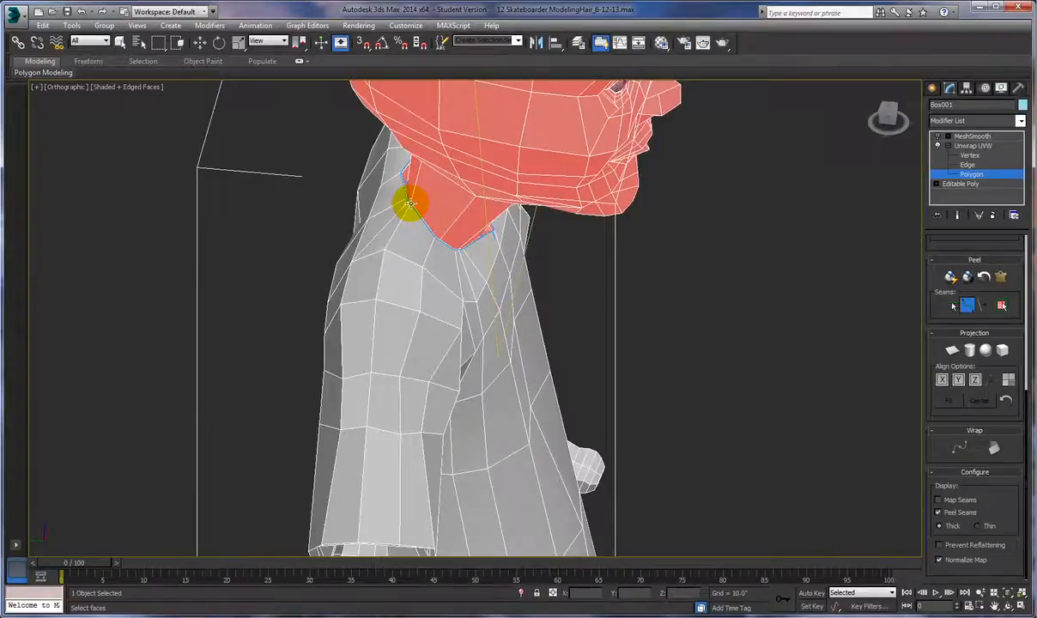
click(411, 202)
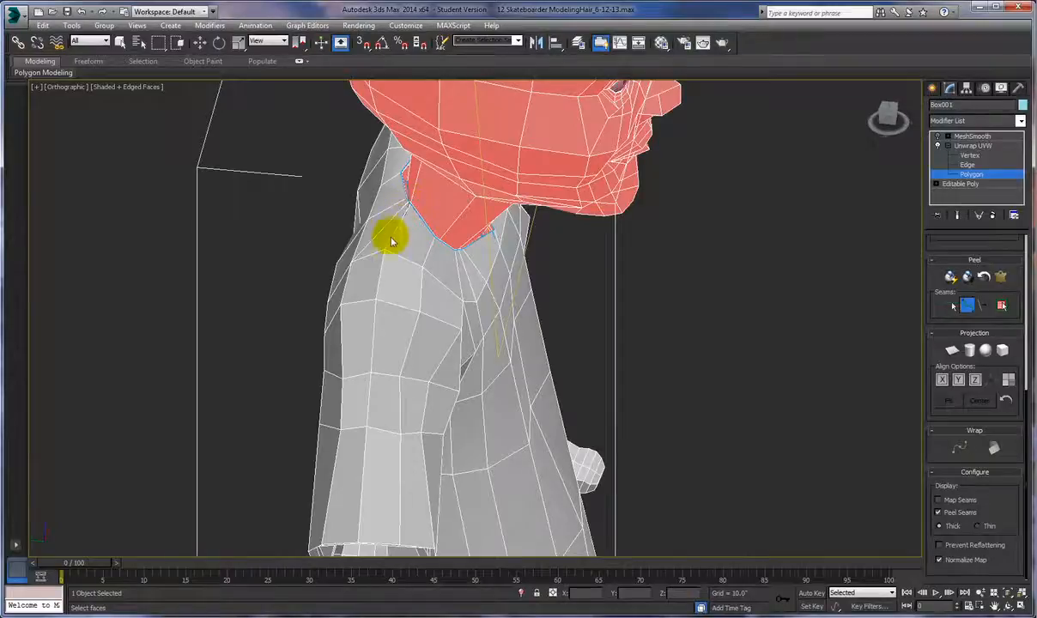
click(364, 426)
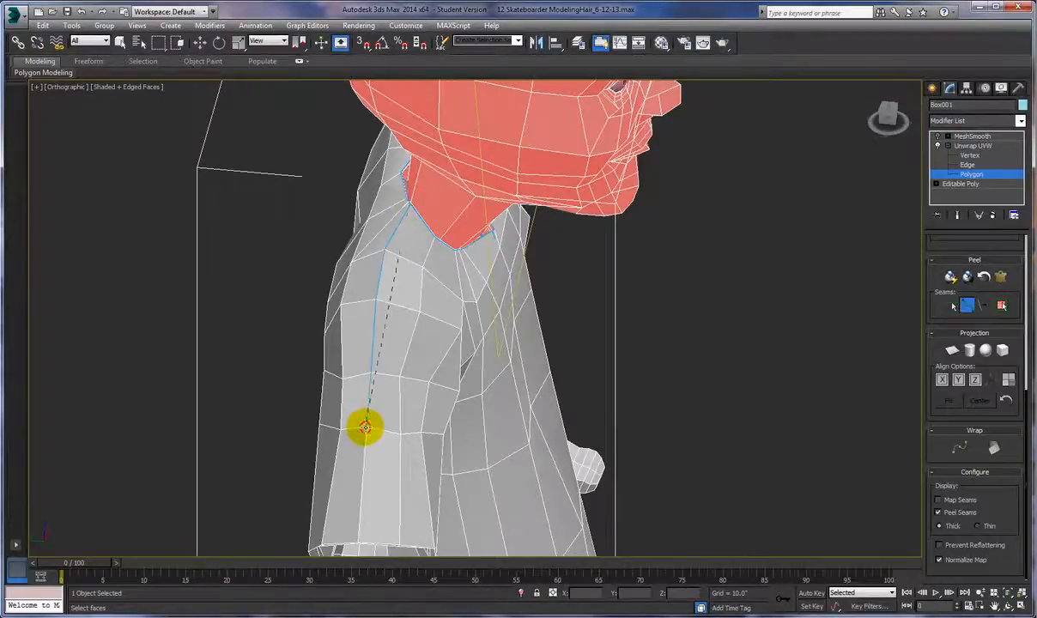
middle_drag(393, 423, 448, 178)
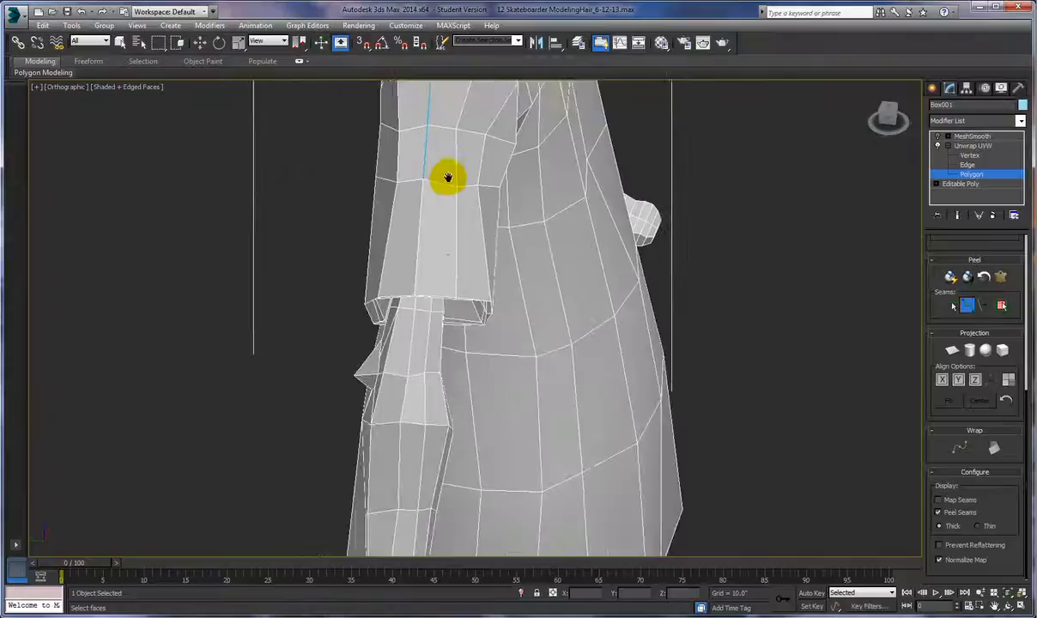
click(414, 292)
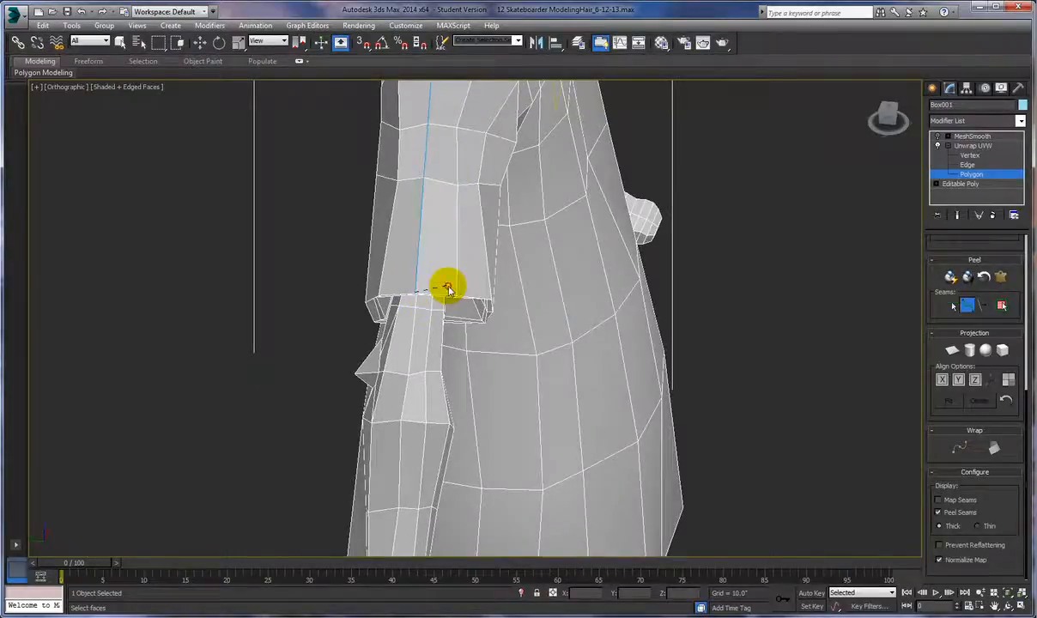
Continue the point-to-point seam around the right sleeve opening toward the underarm side.
middle_drag(456, 303, 450, 386)
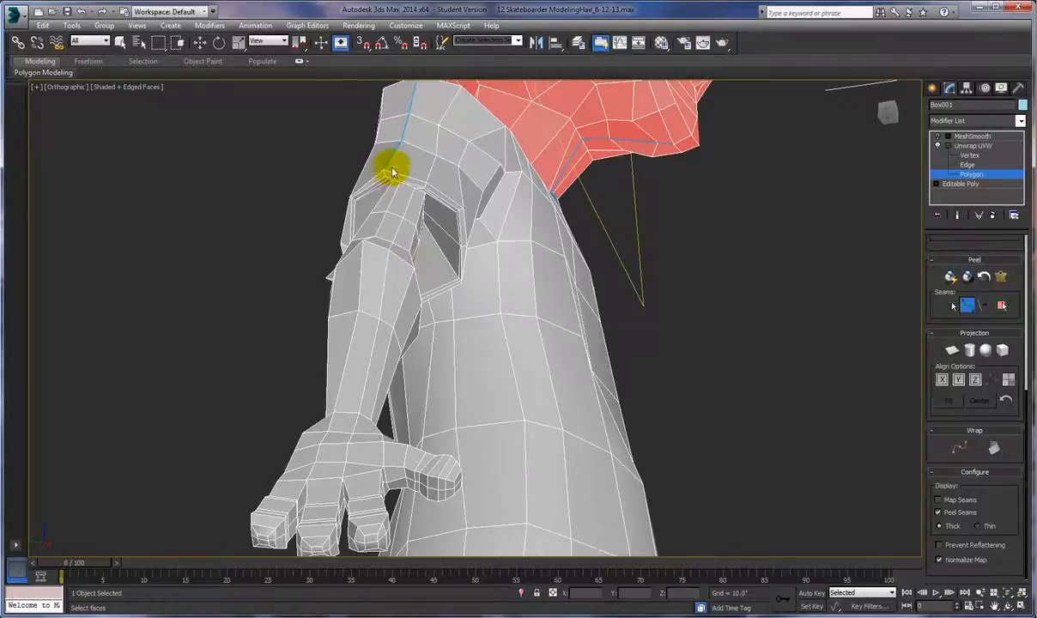
alt+middle_drag(393, 174, 398, 162)
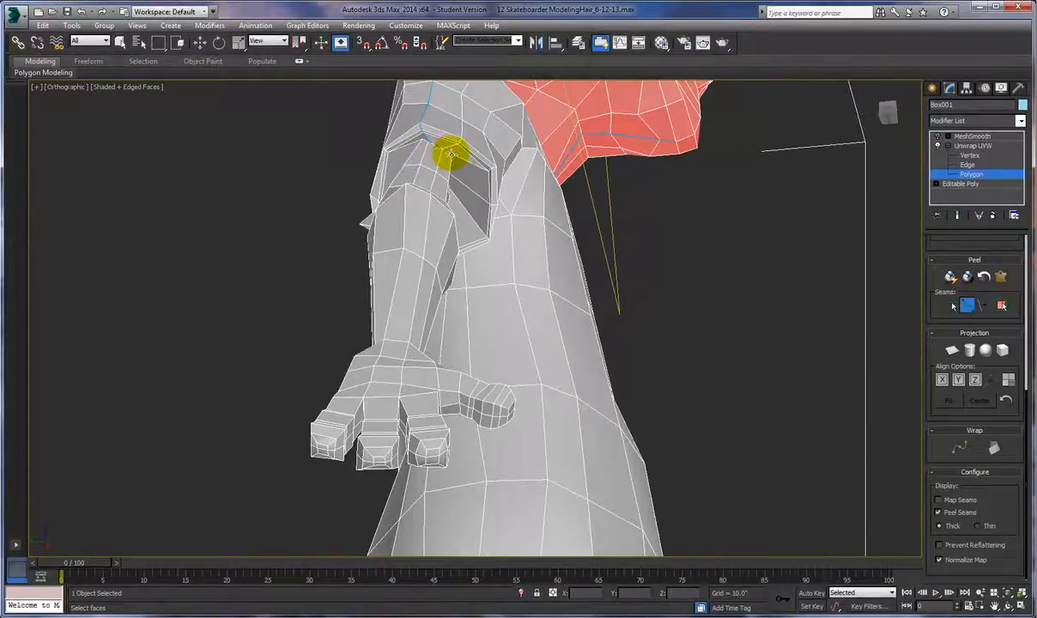
alt+middle_drag(451, 154, 413, 174)
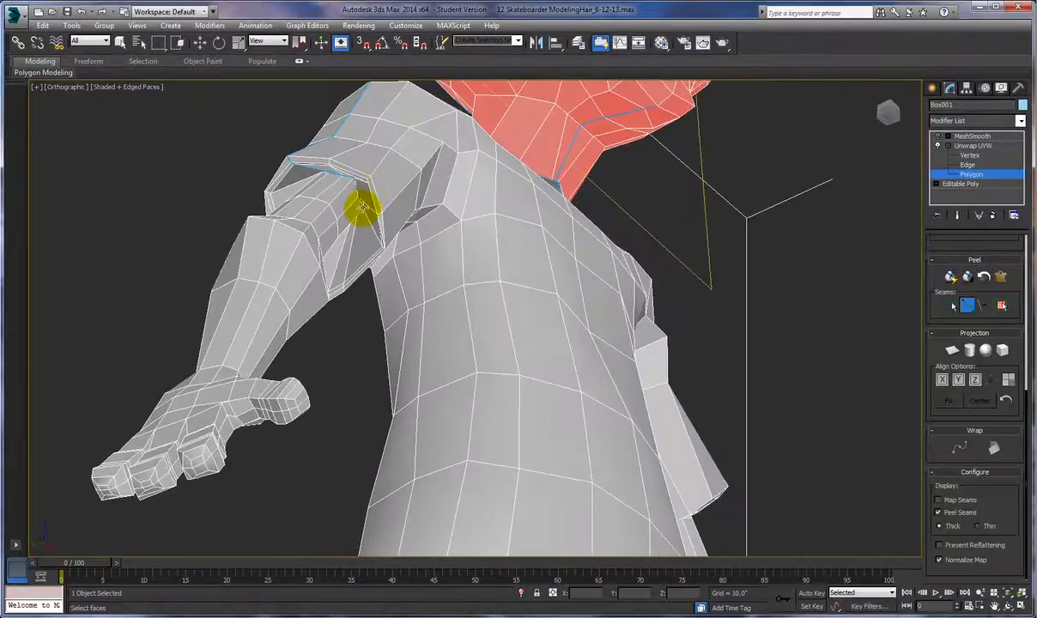
alt+middle_drag(364, 216, 614, 260)
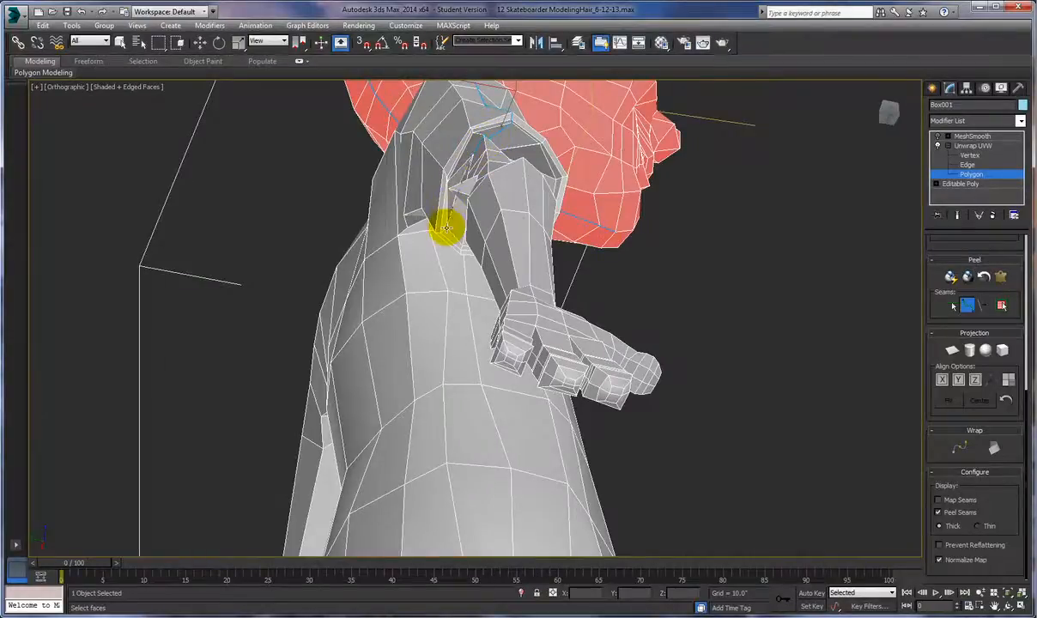
alt+middle_drag(446, 227, 456, 228)
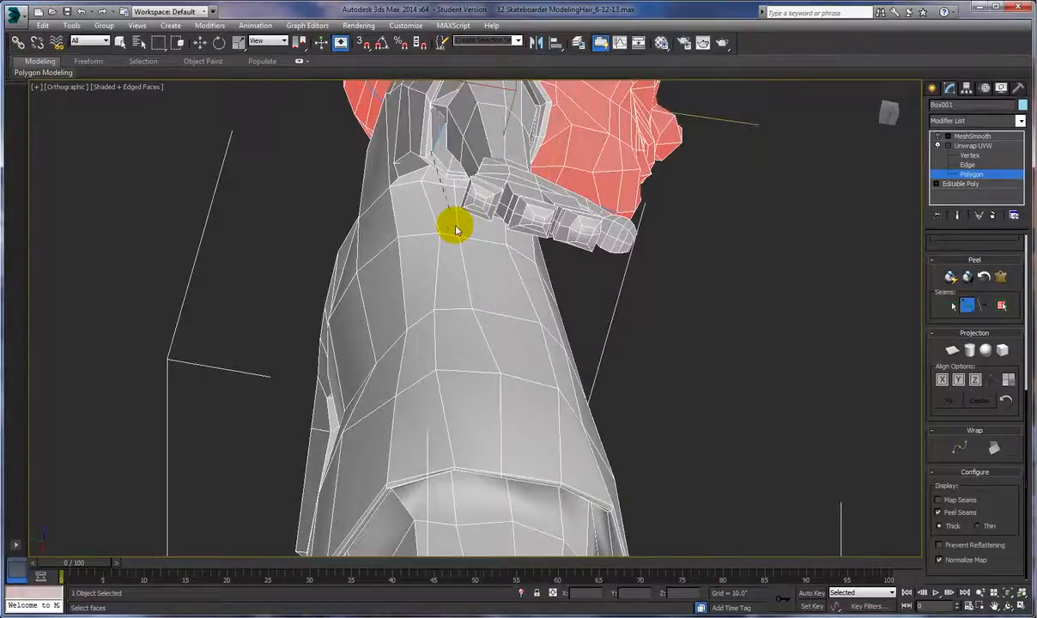
alt+middle_drag(456, 229, 507, 186)
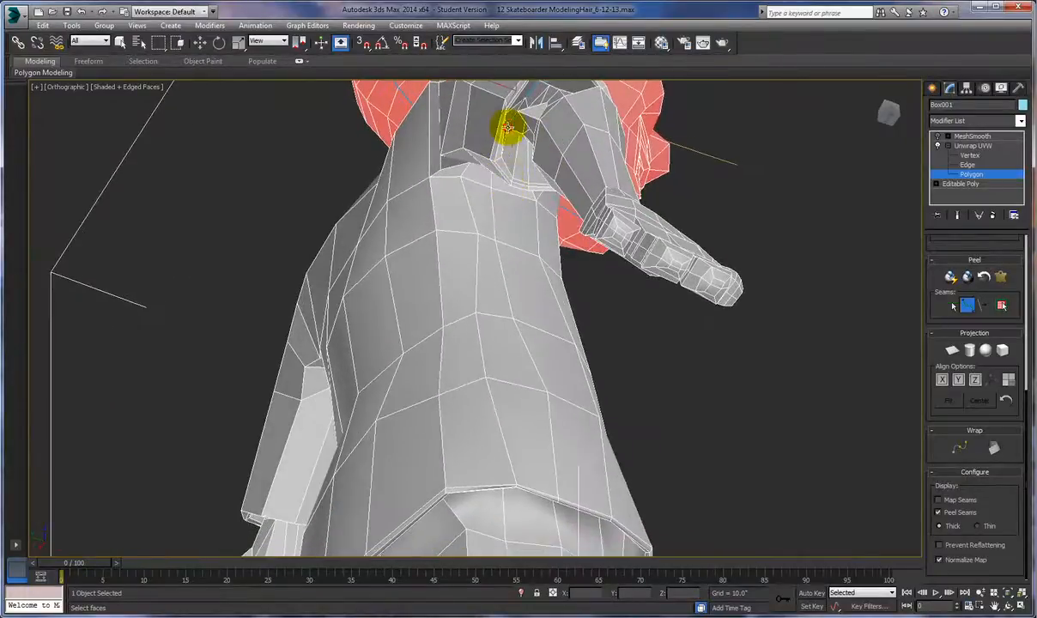
alt+middle_drag(520, 148, 447, 164)
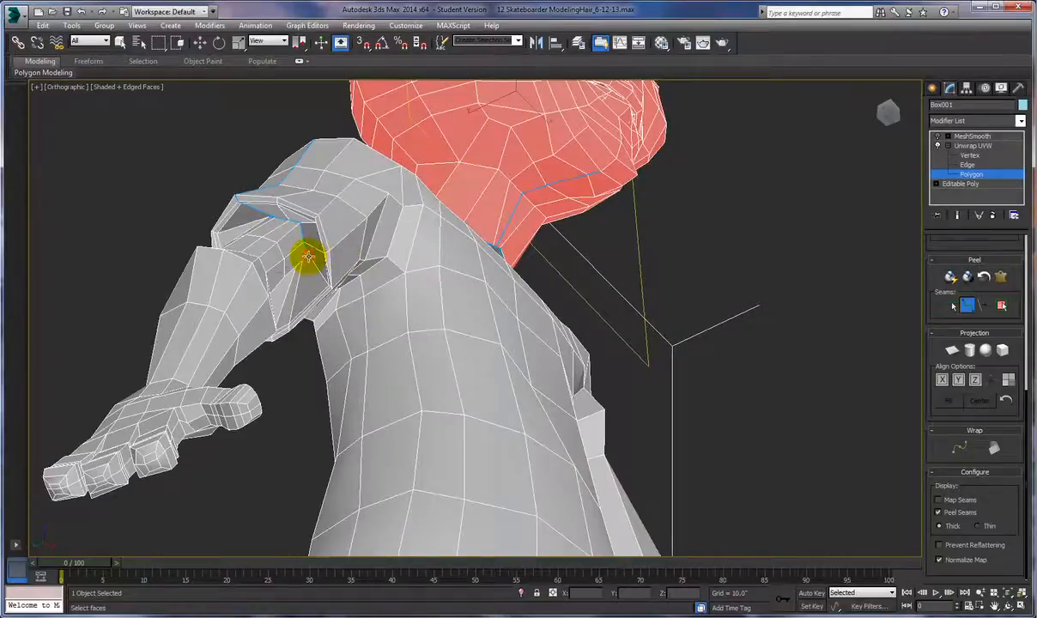
Carry the seam from the underside of the right sleeve past the armpit and down the side of the shirt to its hem.
alt+middle_drag(353, 280, 432, 146)
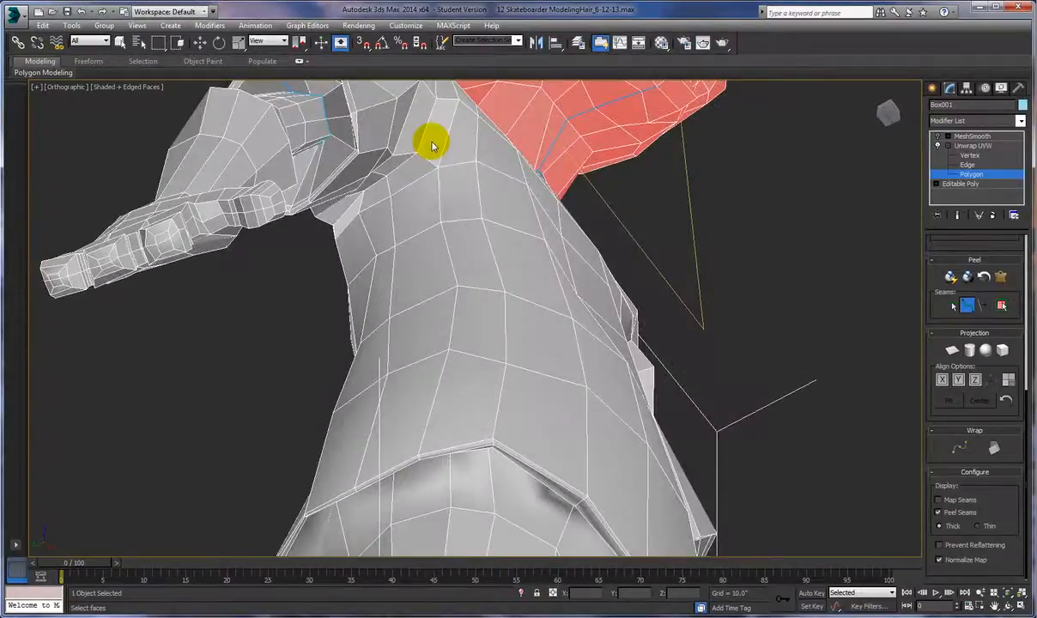
alt+middle_drag(350, 165, 361, 240)
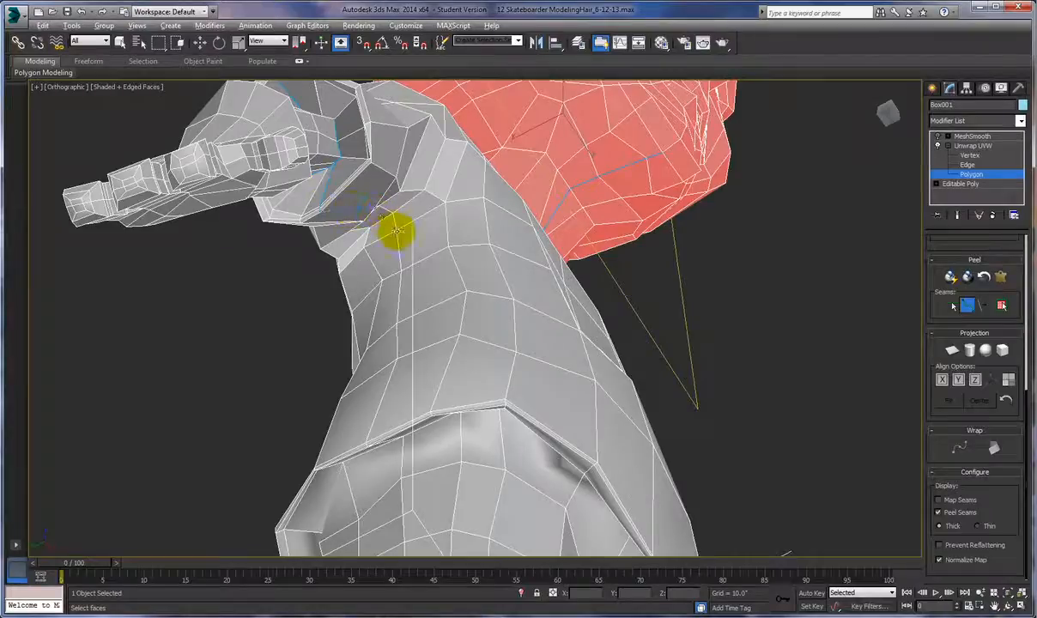
click(368, 443)
Carry the point-to-point seam from the right side of the shirt along its bottom hem and across the front.
alt+middle_drag(458, 377, 479, 364)
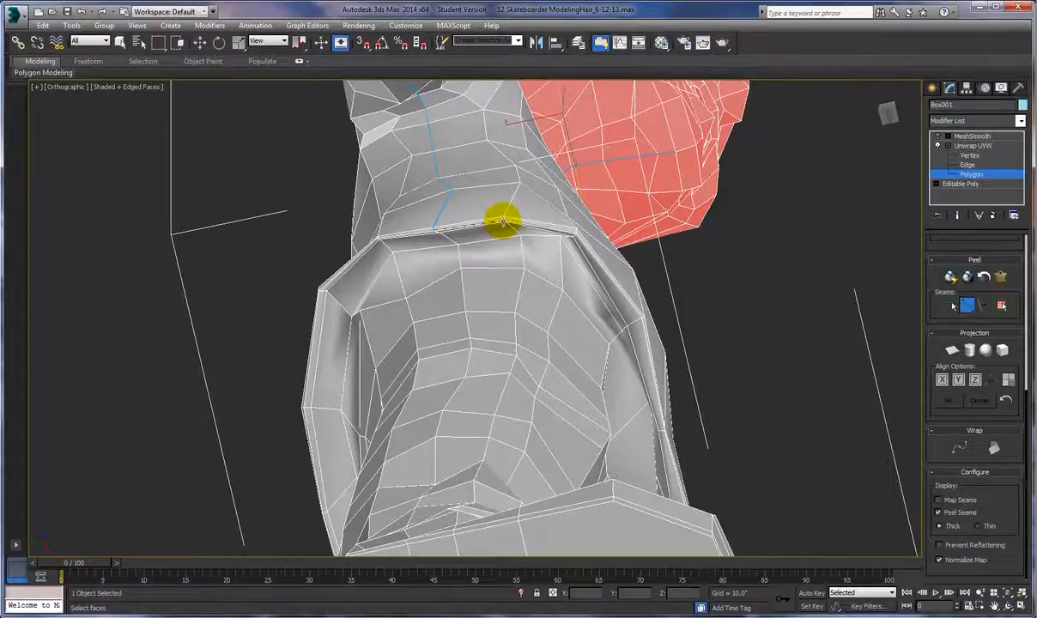
click(503, 221)
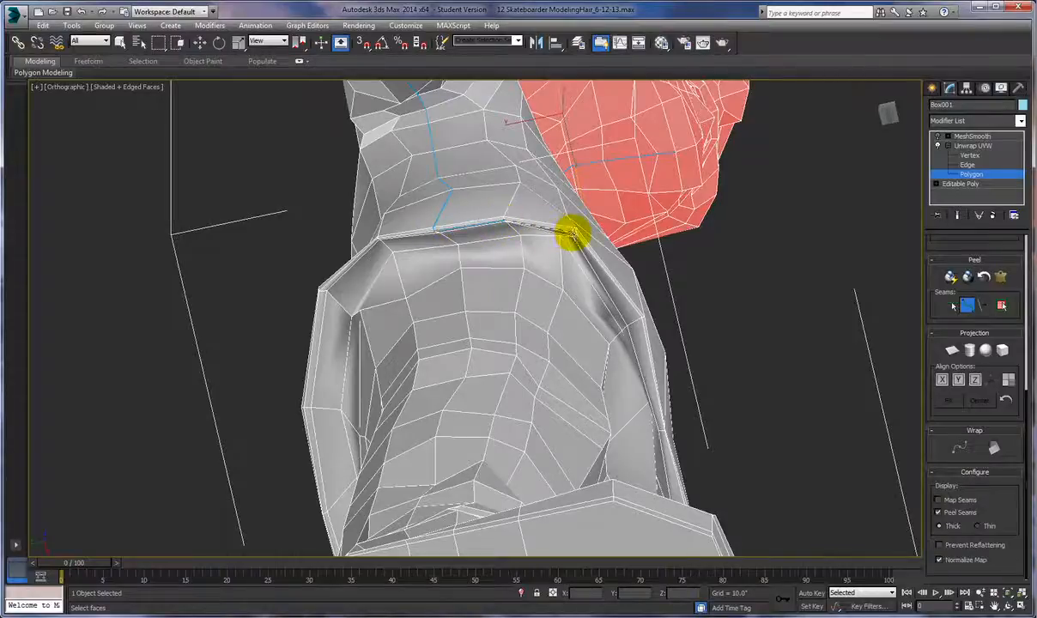
click(573, 231)
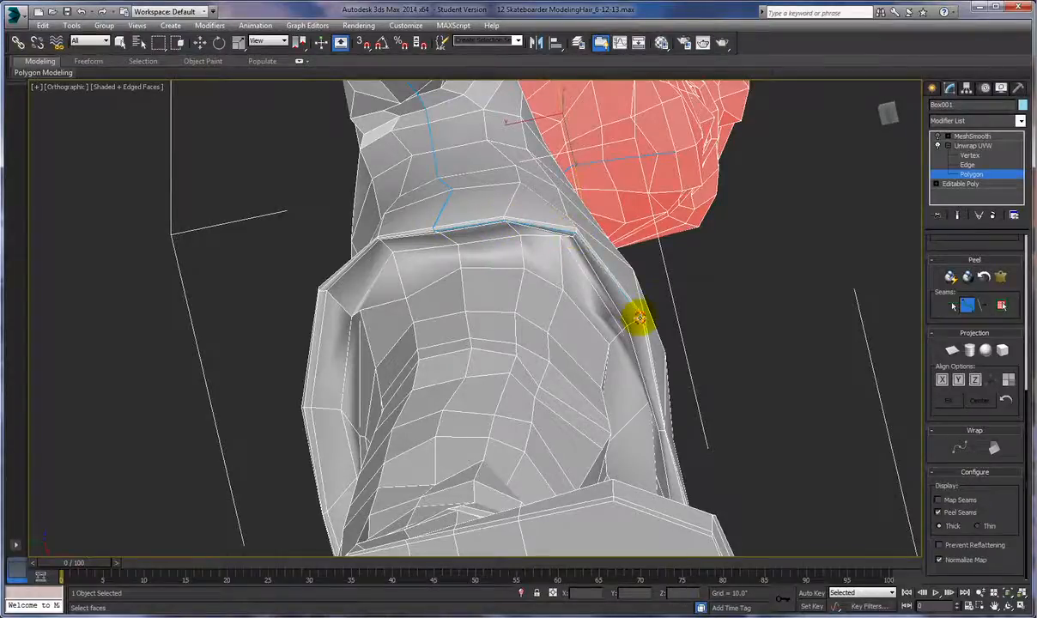
click(640, 318)
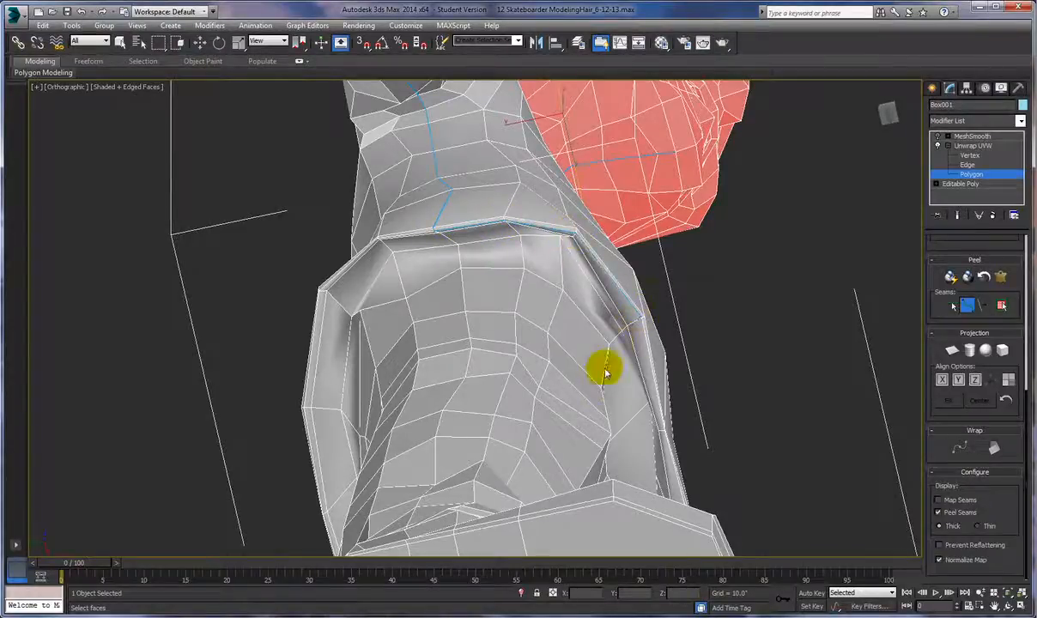
click(658, 431)
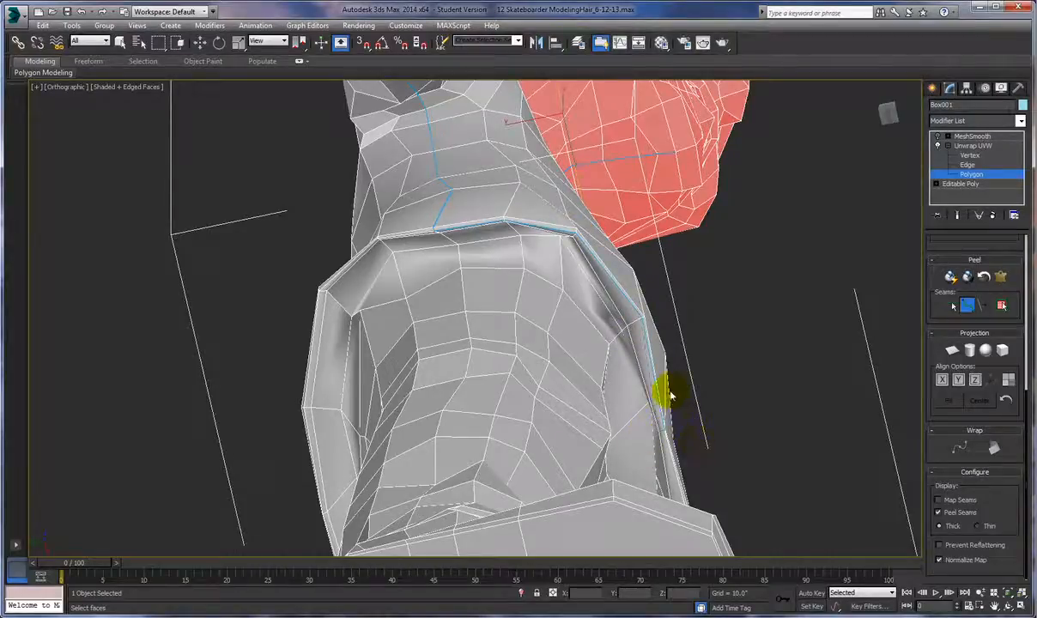
alt+middle_drag(678, 425, 637, 375)
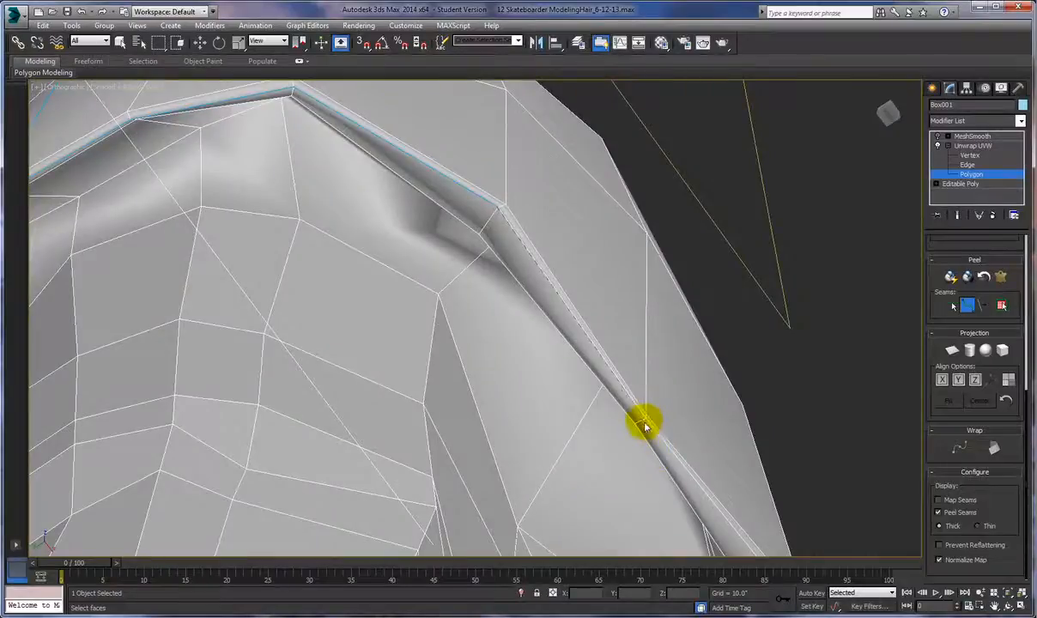
alt+middle_drag(655, 435, 625, 430)
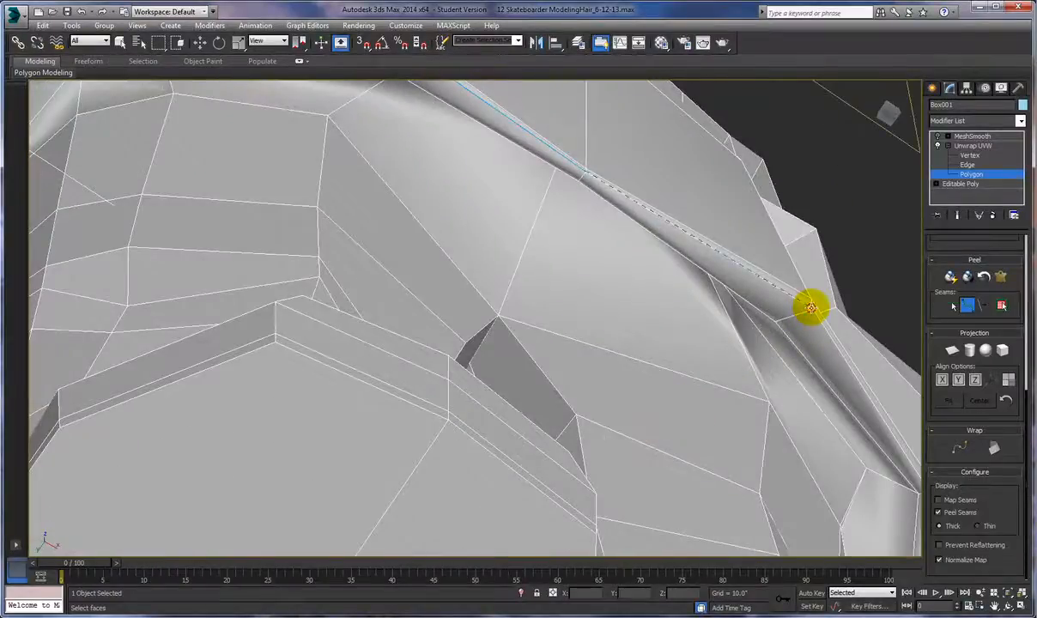
alt+middle_drag(795, 332, 484, 336)
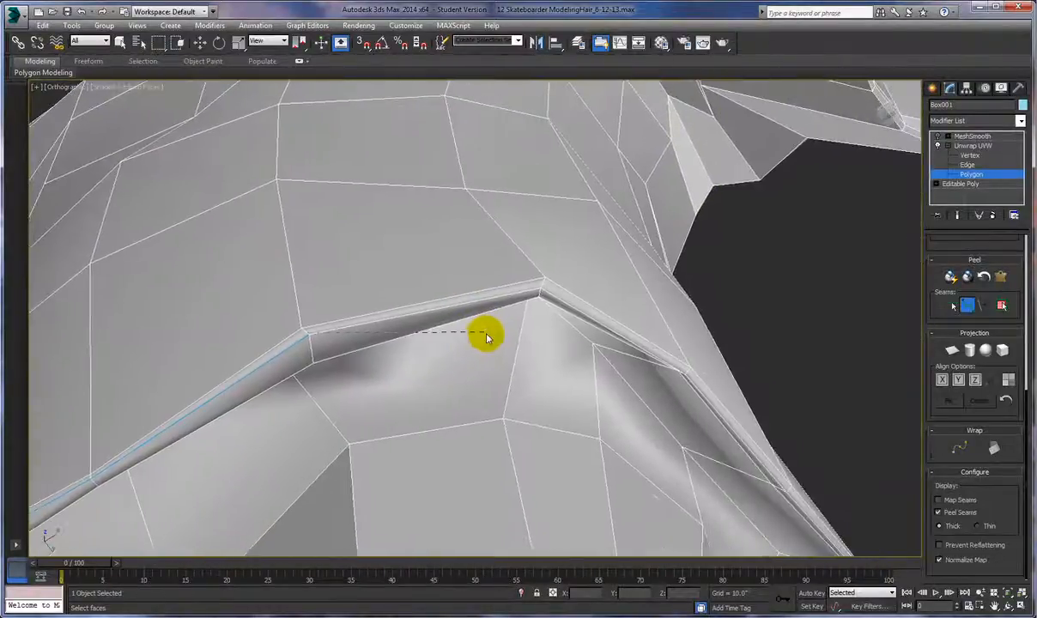
click(539, 290)
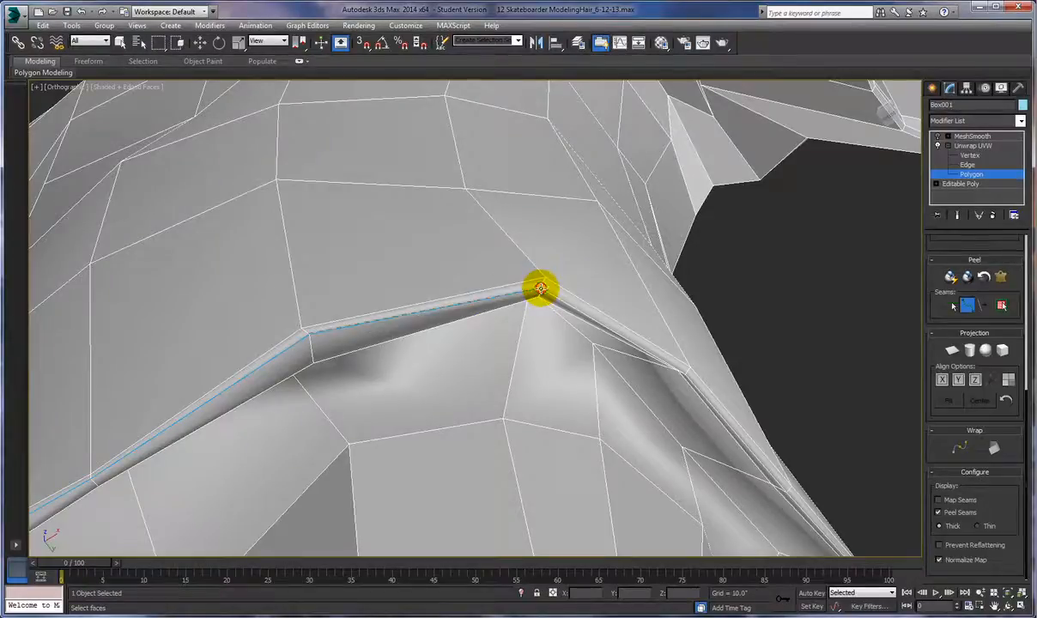
Continue the hem seam around the character's left side of the shirt toward the back.
click(685, 374)
alt+middle_drag(697, 393, 637, 359)
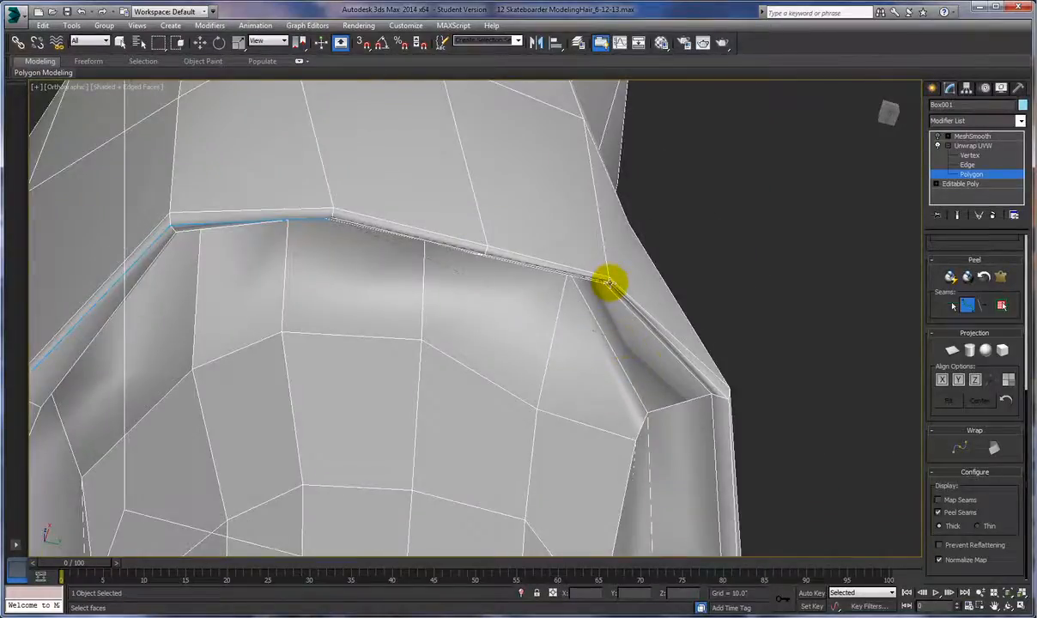
alt+middle_drag(627, 324, 611, 329)
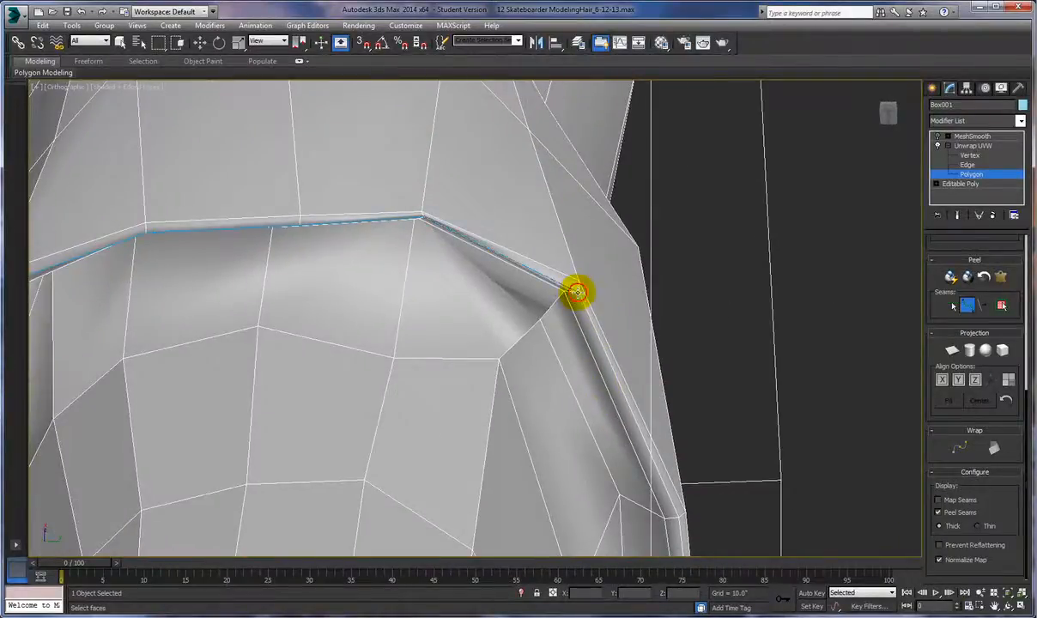
alt+middle_drag(597, 399, 569, 402)
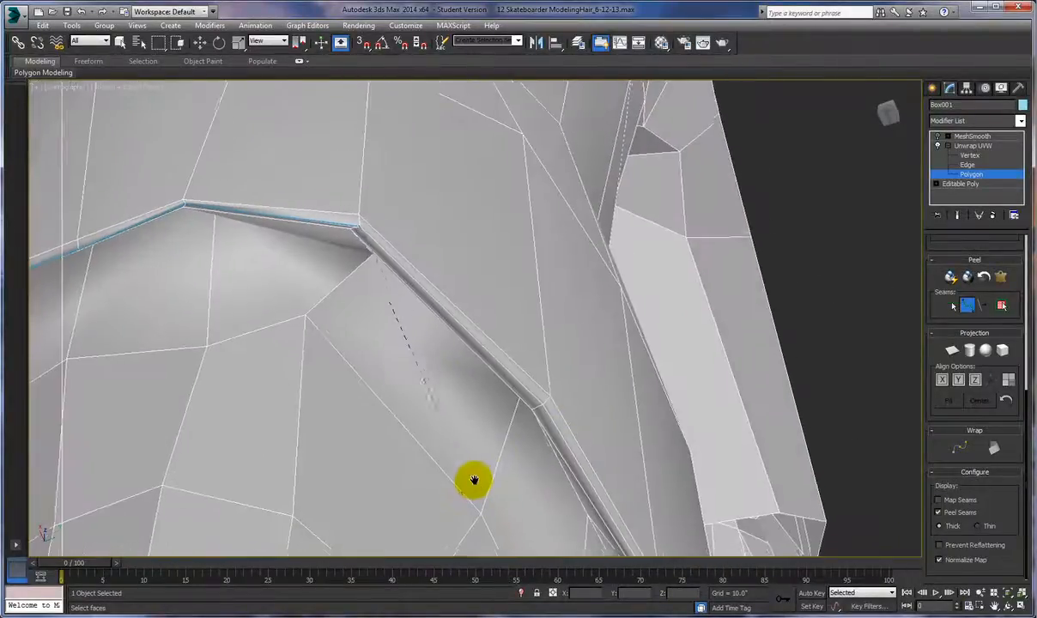
middle_drag(473, 487, 486, 439)
click(558, 367)
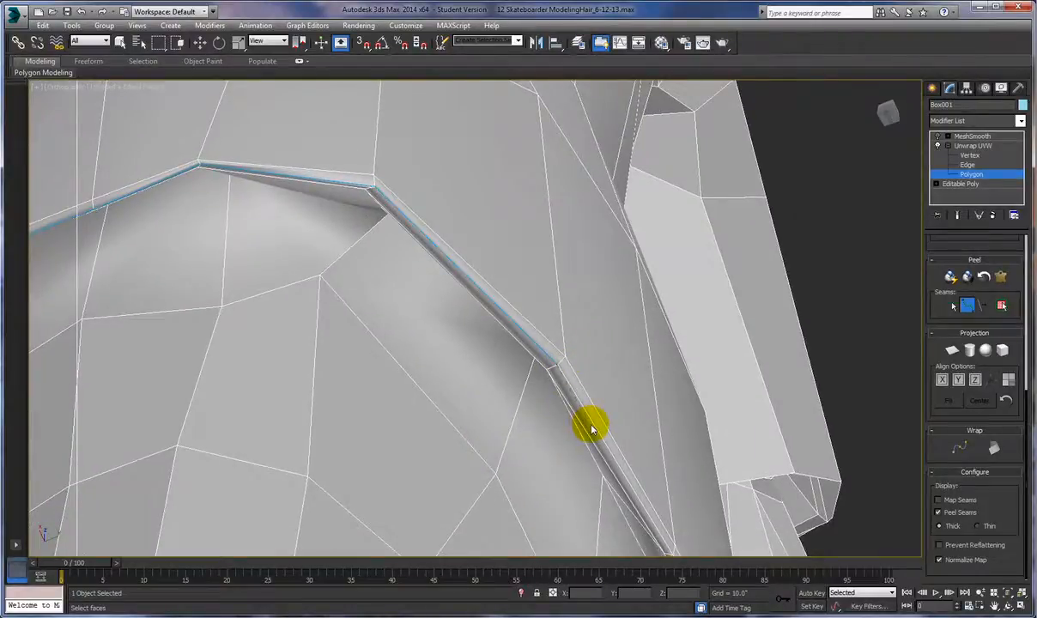
Run the hem seam across the back of the shirt and close the loop at the existing hem seam.
alt+middle_drag(591, 430, 556, 419)
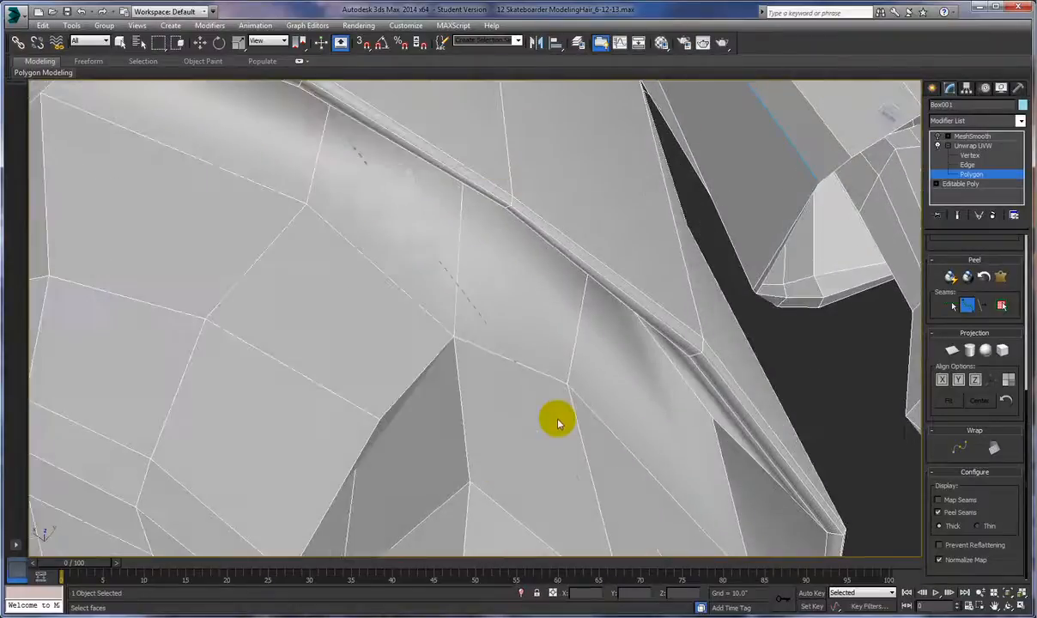
click(700, 354)
click(842, 534)
middle_drag(829, 516, 588, 398)
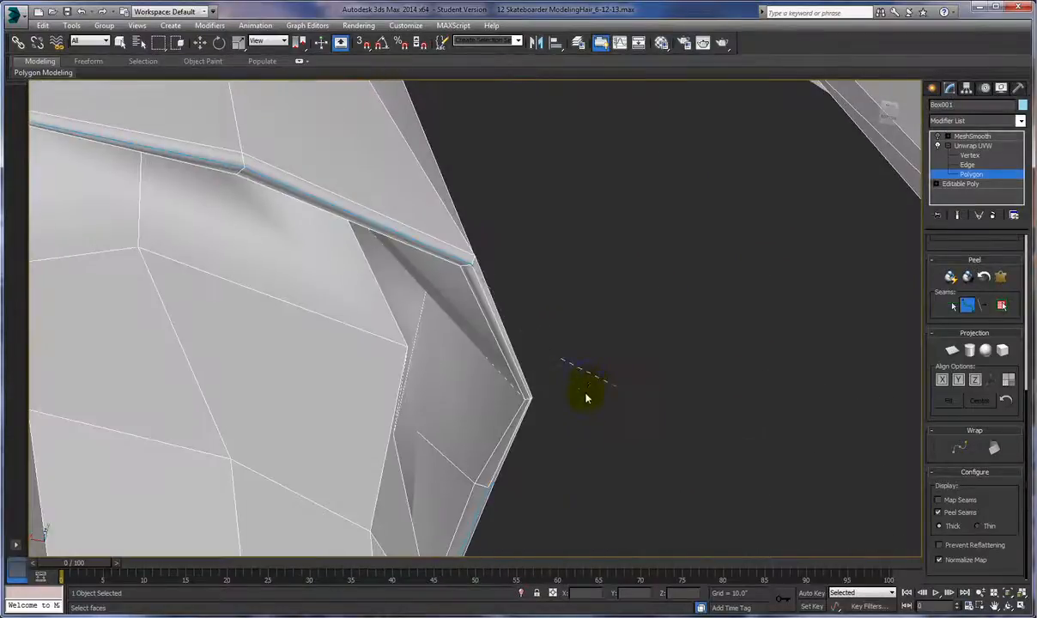
click(525, 401)
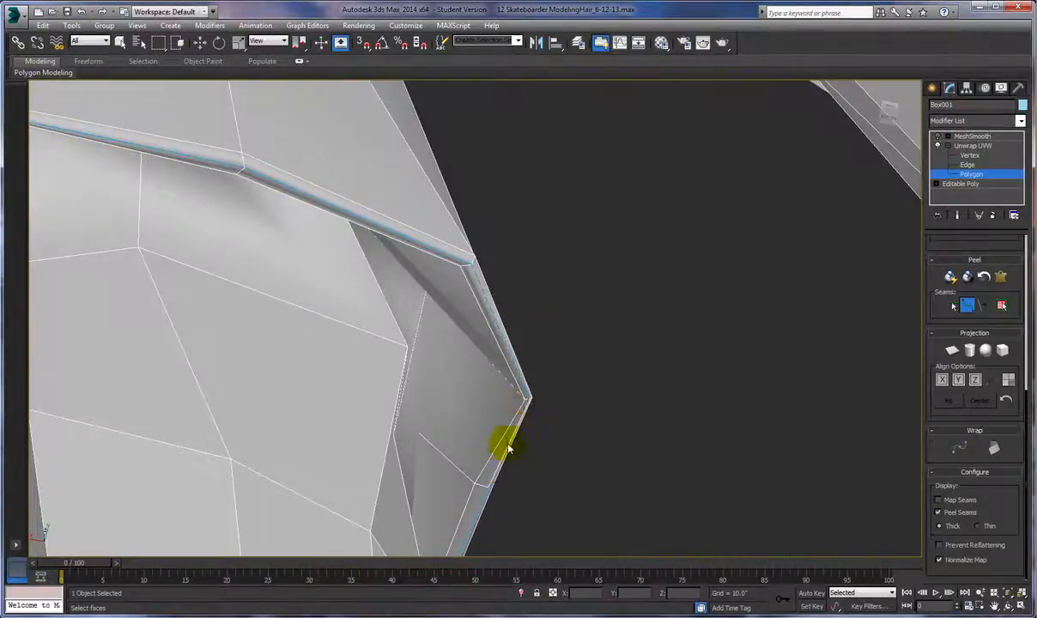
click(486, 487)
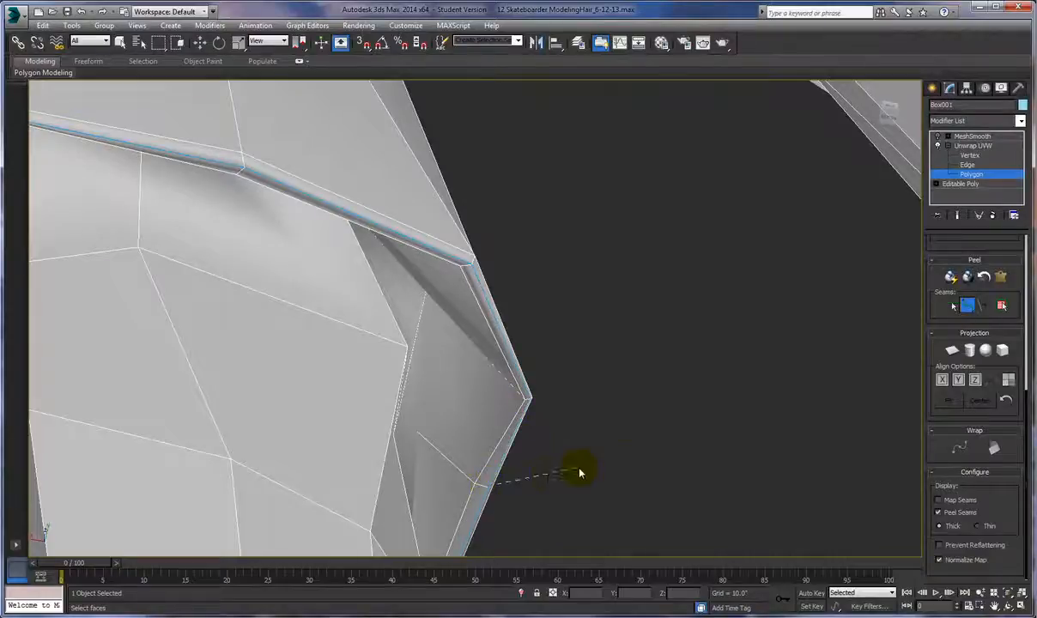
Lay a seam from the shirt hem up the character's left side, past the armpit, to the underside of the sleeve hem.
scroll(611, 459, down, 8)
alt+middle_drag(639, 508, 477, 423)
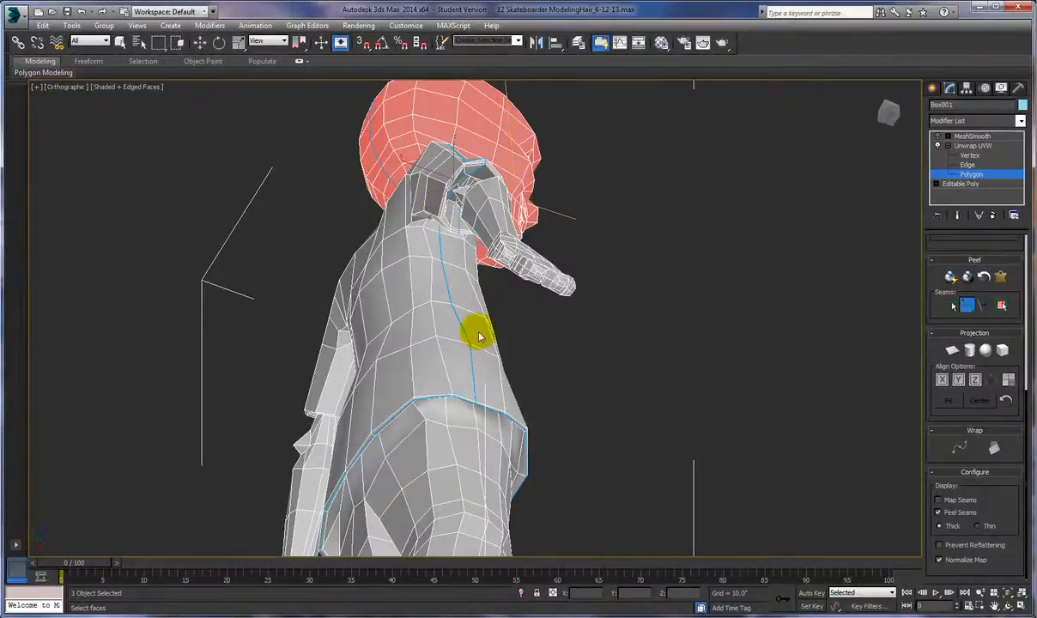
alt+middle_drag(455, 370, 678, 386)
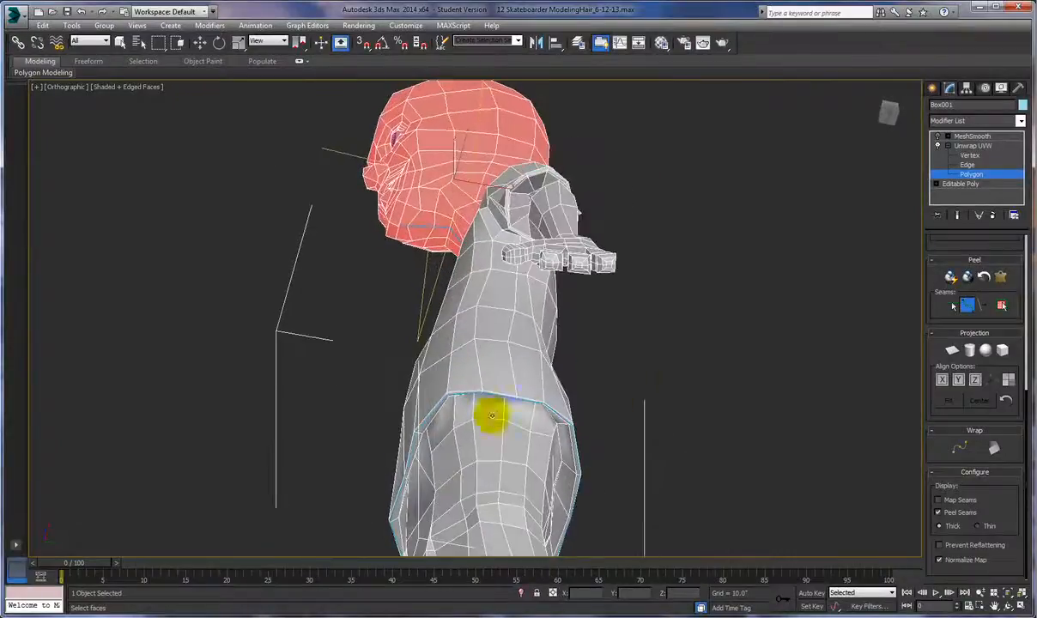
click(515, 397)
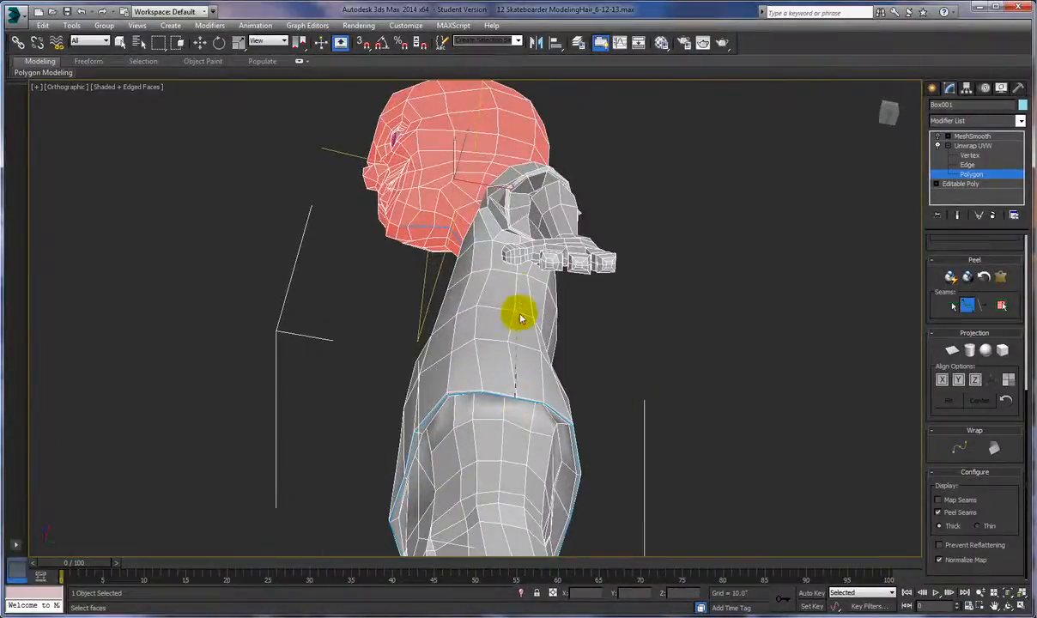
alt+middle_drag(515, 275, 516, 243)
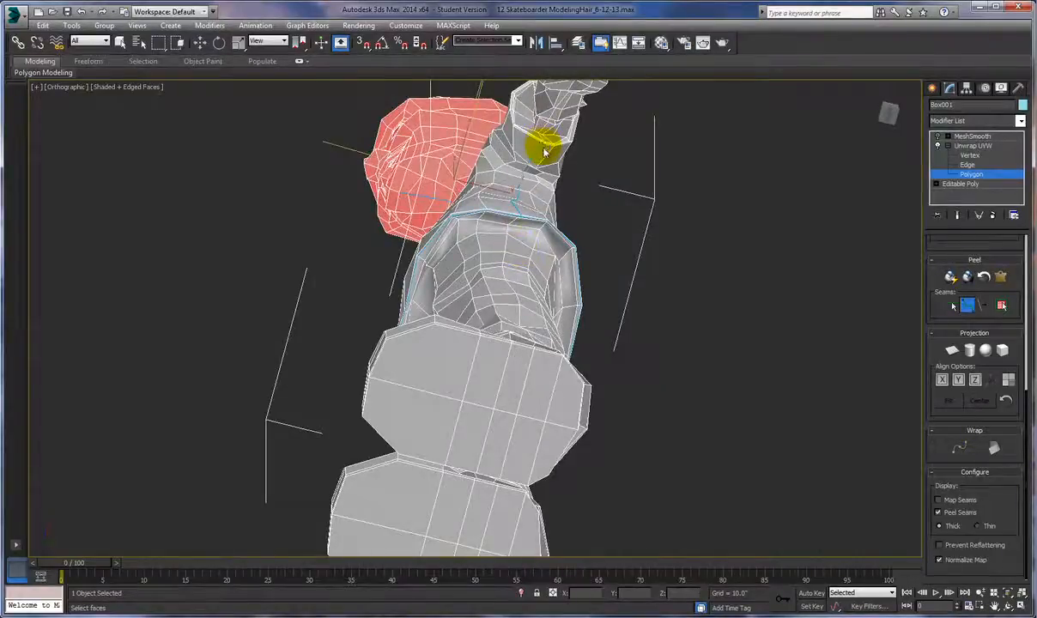
scroll(549, 99, up, 6)
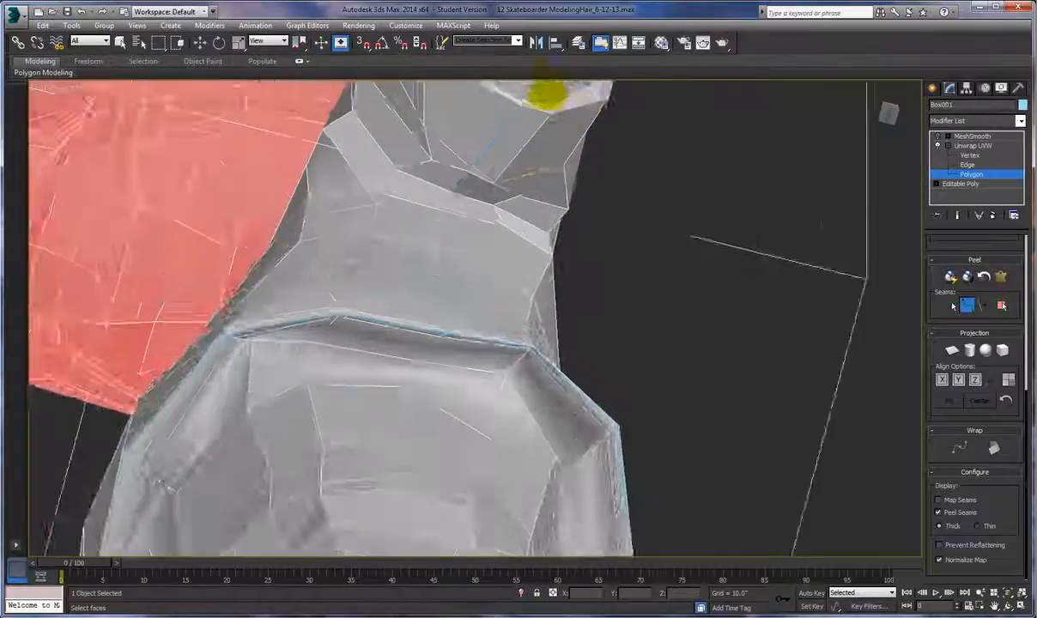
middle_drag(551, 84, 521, 340)
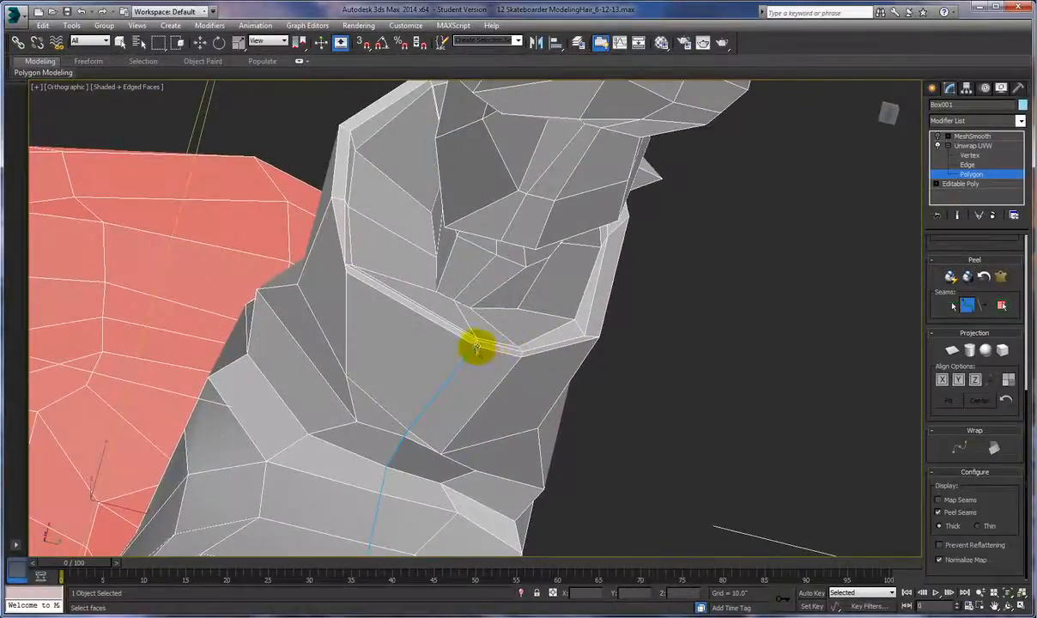
alt+middle_drag(496, 358, 498, 361)
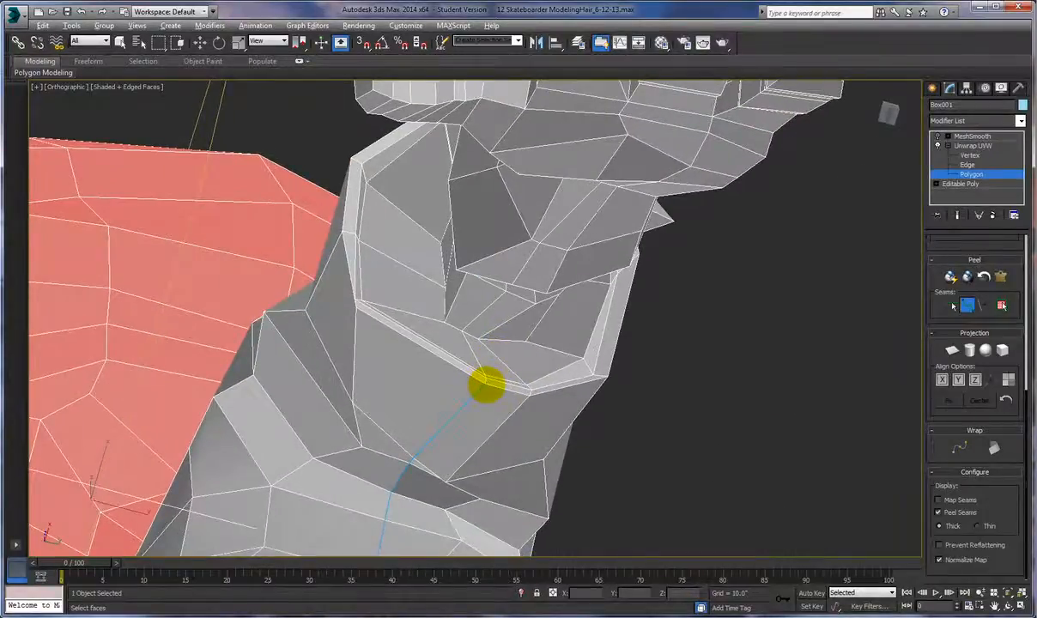
Extend the left side seam over the sleeve hem into the sleeve opening and begin tracing where the sleeve meets the arm.
scroll(485, 385, down, 10)
alt+middle_drag(511, 498, 429, 533)
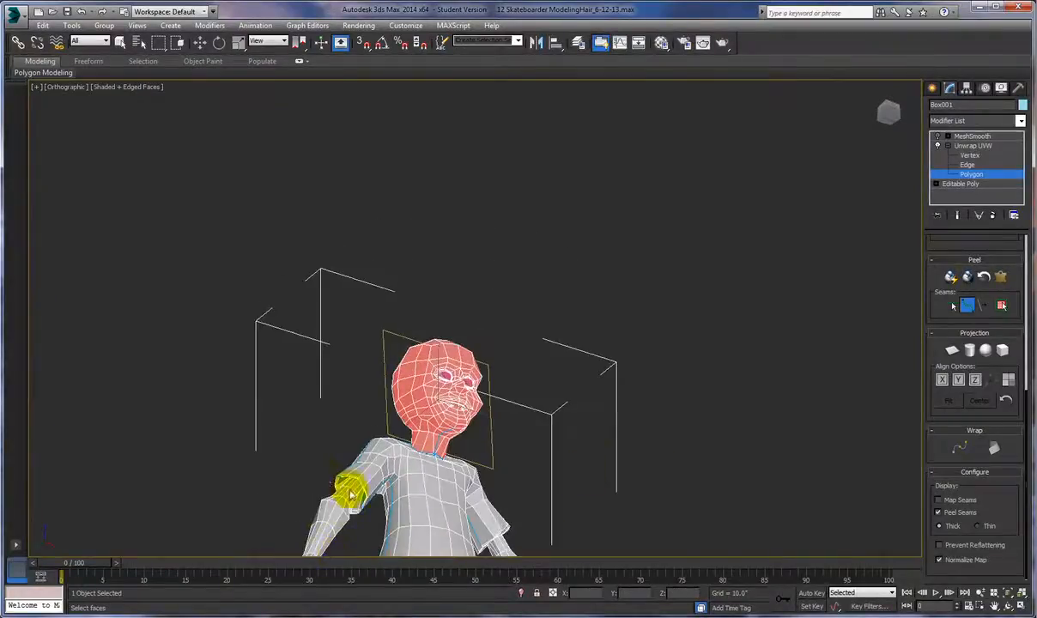
alt+middle_drag(359, 493, 300, 472)
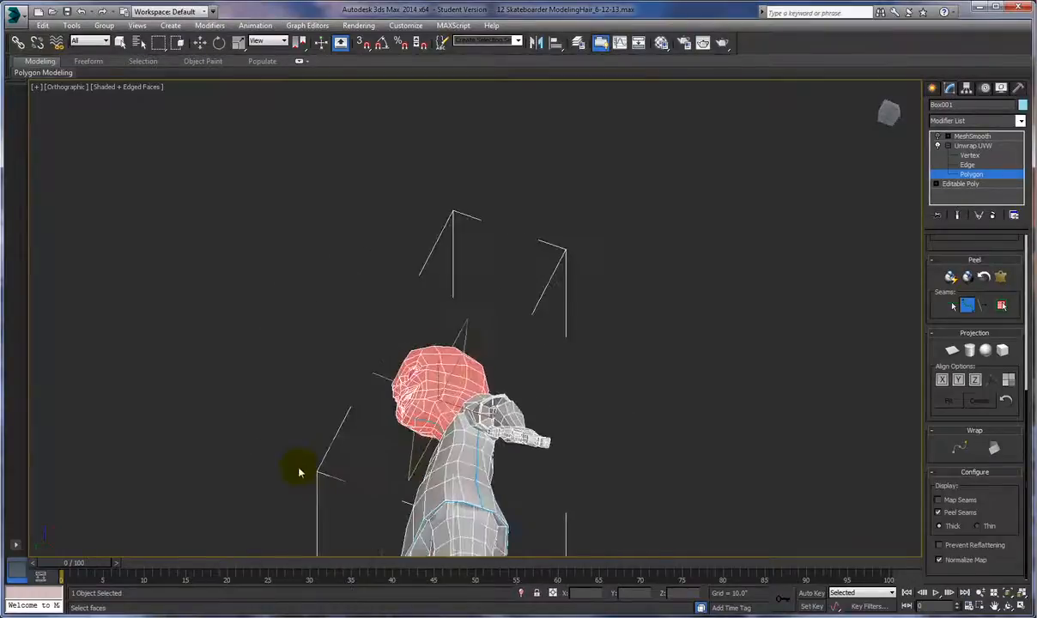
scroll(505, 422, up, 6)
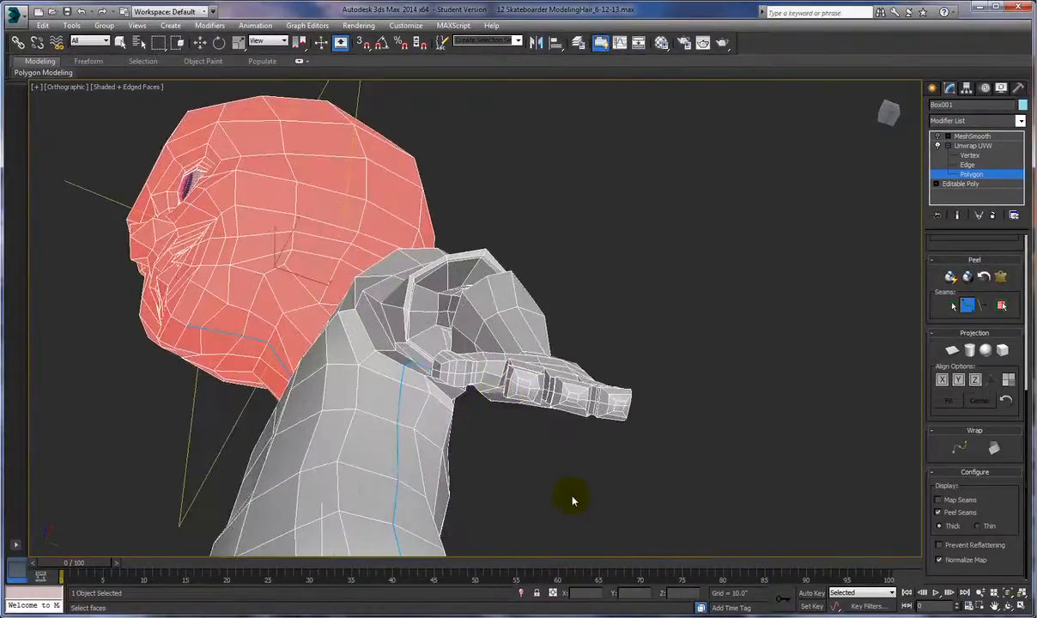
scroll(571, 497, up, 4)
scroll(528, 456, up, 3)
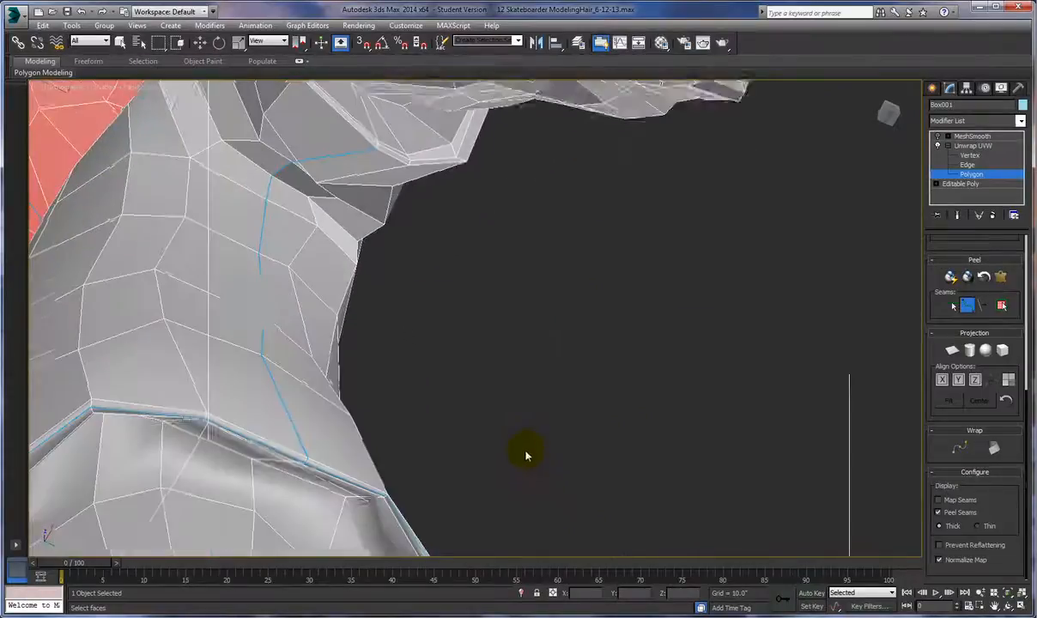
alt+middle_drag(527, 441, 702, 476)
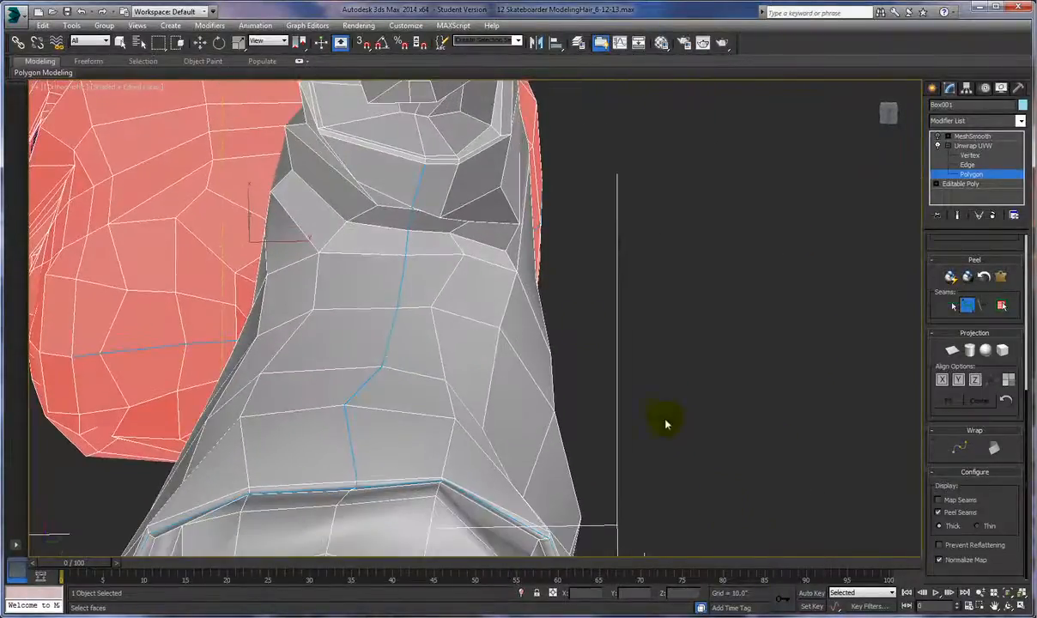
click(416, 111)
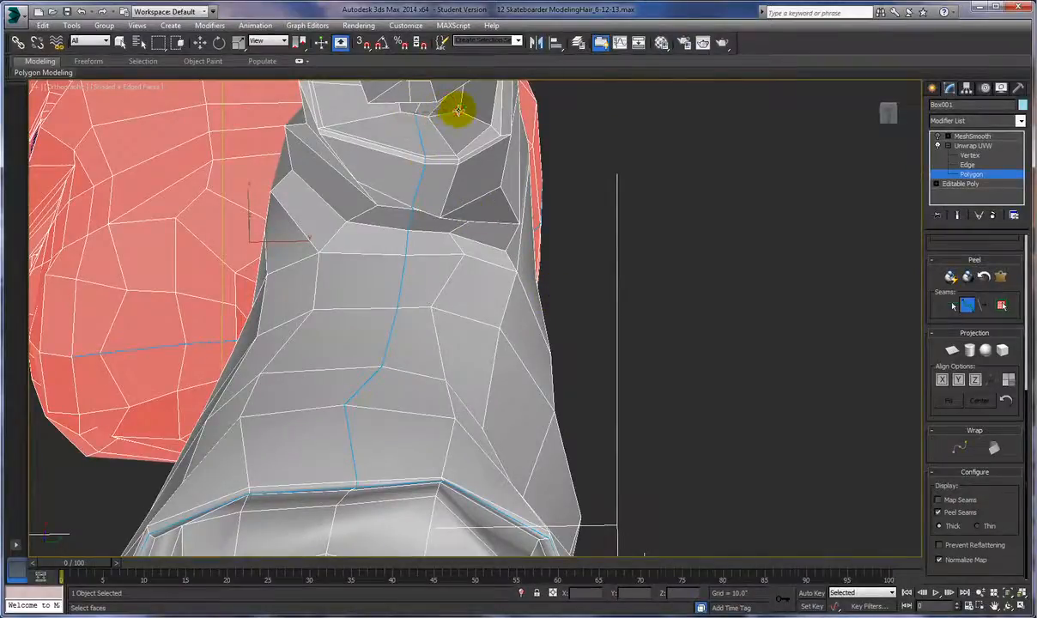
click(458, 110)
Continue the peel seam inside the character's left sleeve opening around the join with the arm, toward the top of the sleeve.
alt+middle_drag(478, 133, 425, 142)
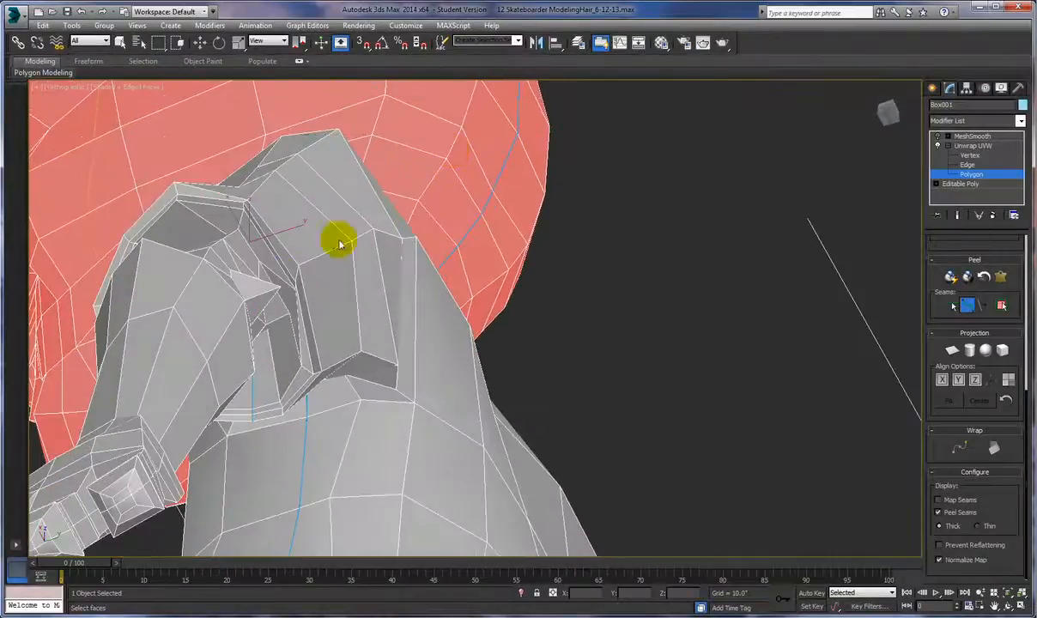
alt+middle_drag(249, 309, 364, 328)
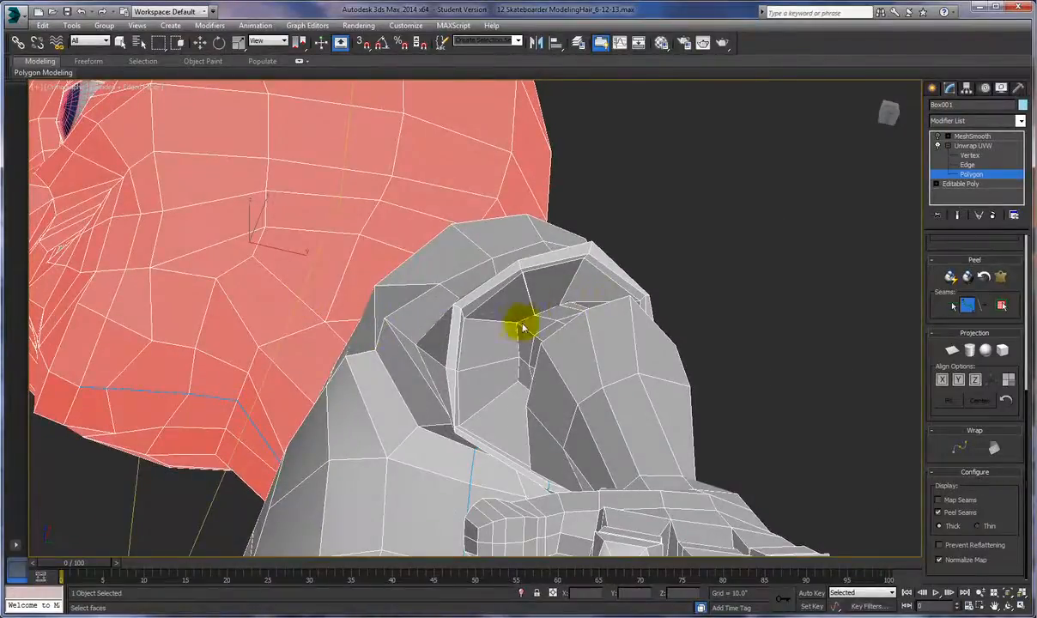
alt+middle_drag(528, 336, 548, 327)
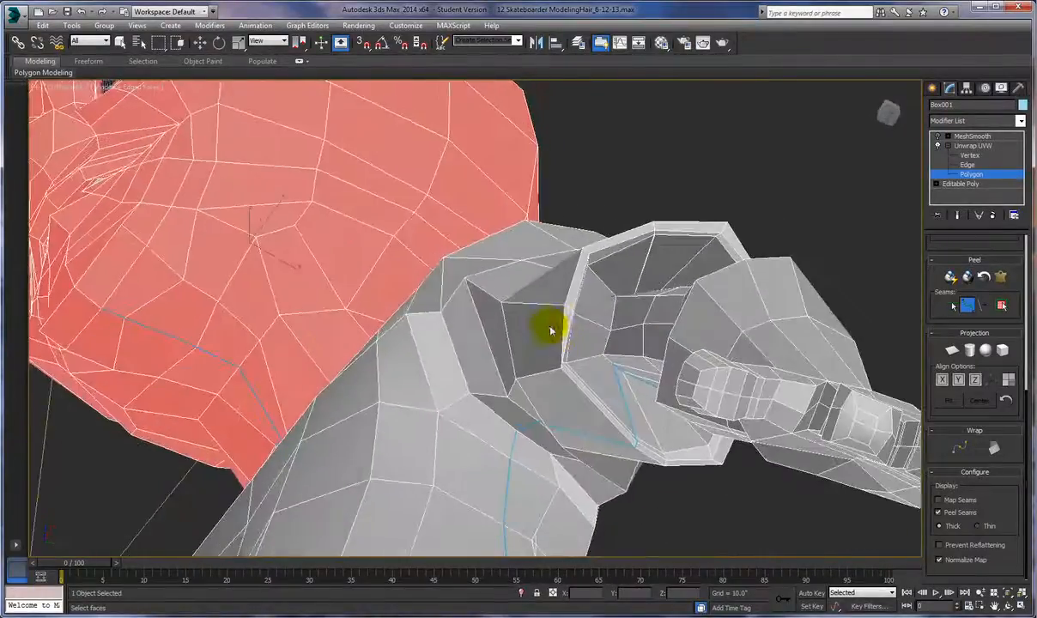
click(606, 359)
alt+middle_drag(611, 364, 422, 376)
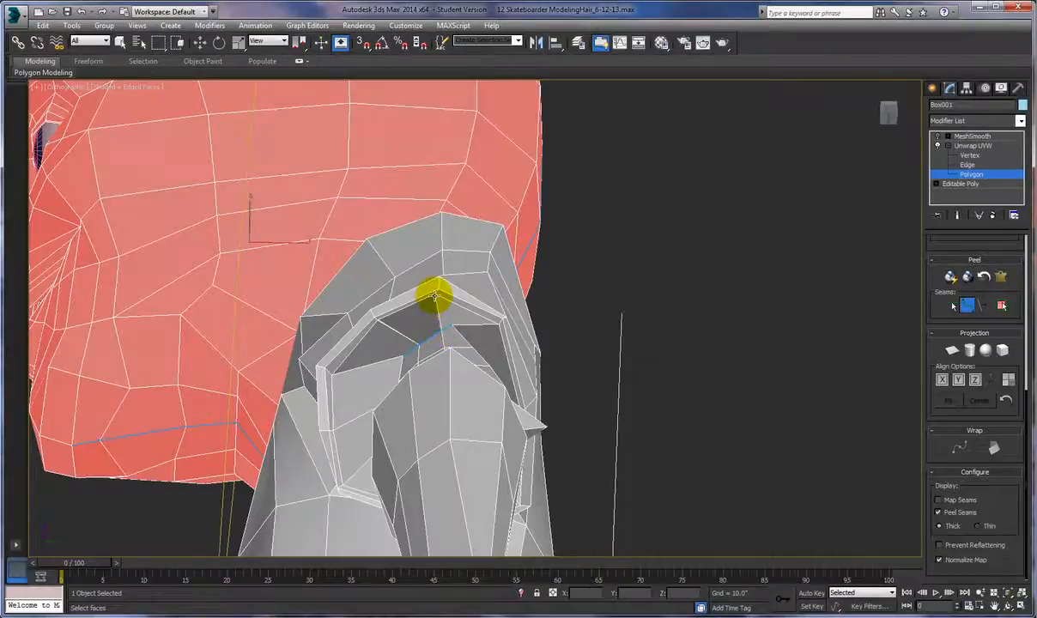
Run a peel seam from the left sleeve hem up over the shoulder to the neckline seam.
alt+middle_drag(441, 276, 544, 324)
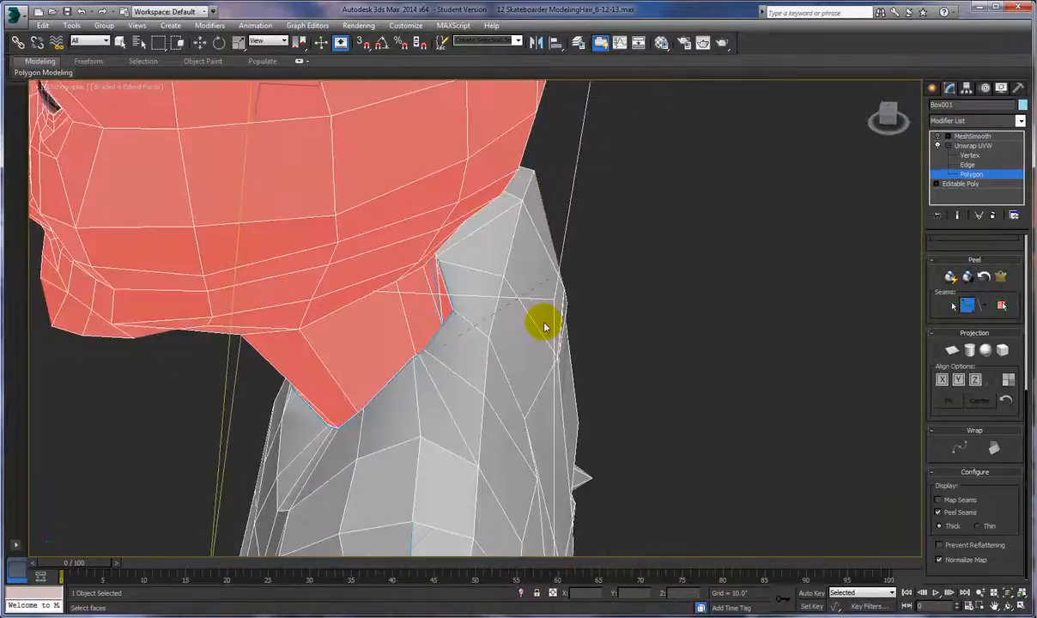
click(413, 359)
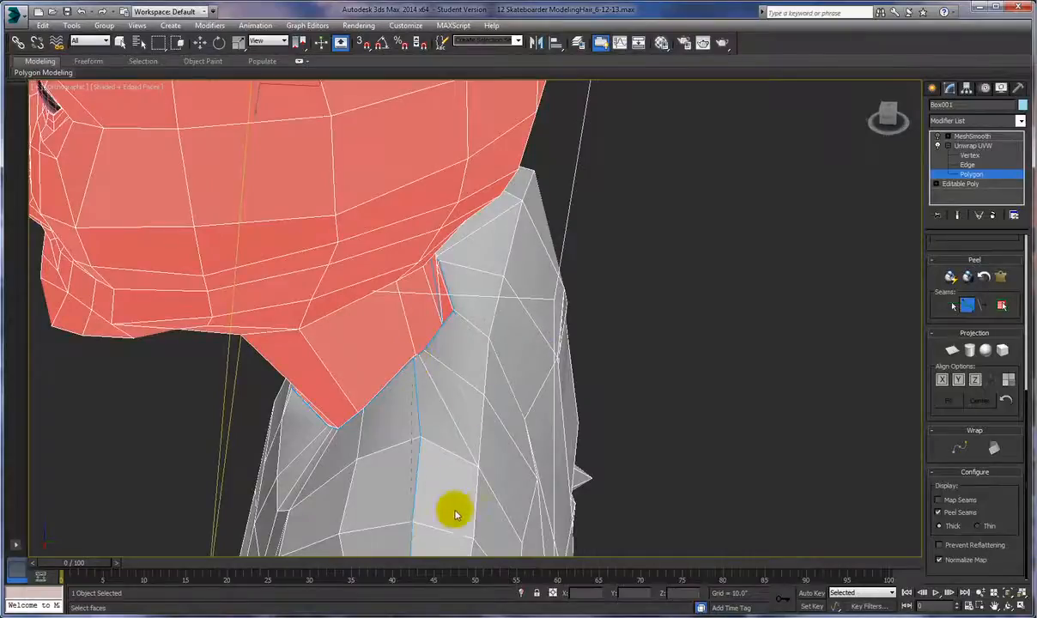
alt+middle_drag(557, 386, 692, 366)
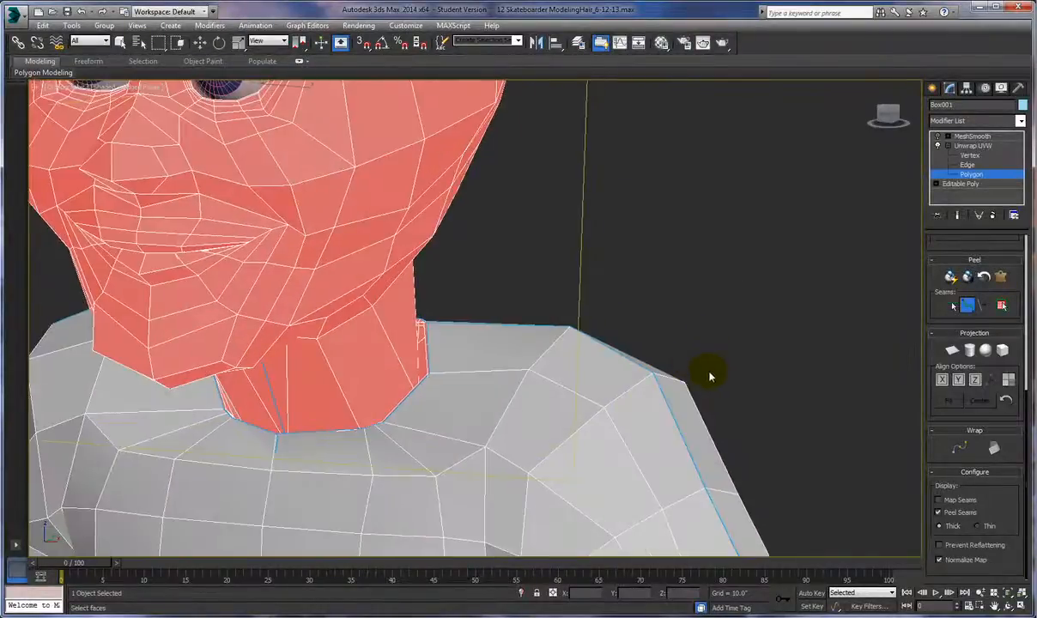
Stop editing seams, clear the head selection and expand a shirt-front polygon to its seam boundaries to check the front panel.
scroll(702, 352, down, 5)
alt+middle_drag(707, 454, 595, 243)
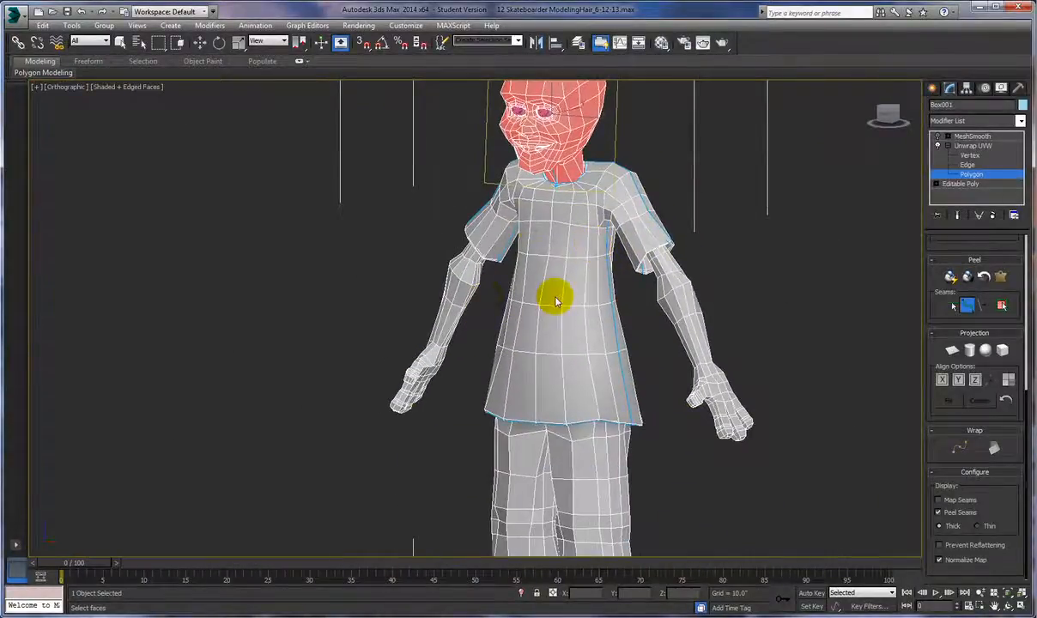
alt+middle_drag(690, 377, 777, 391)
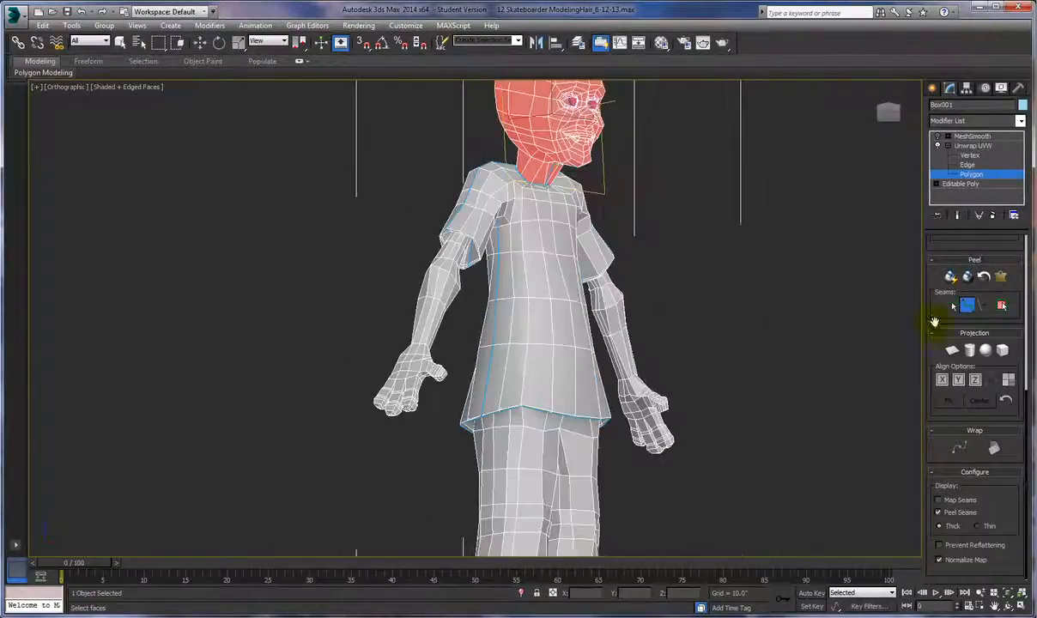
click(678, 243)
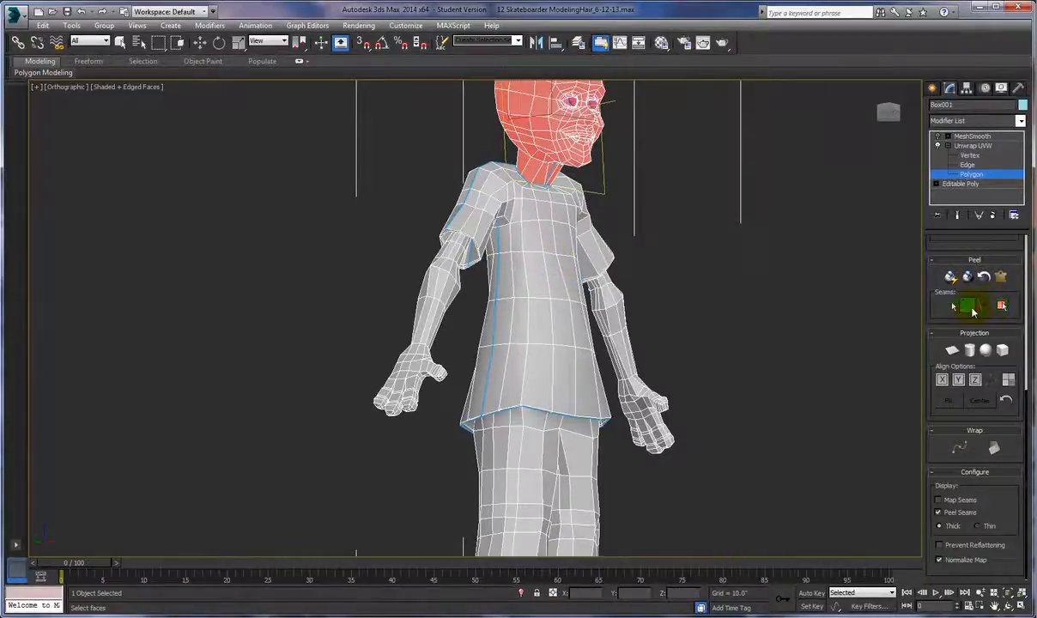
click(752, 326)
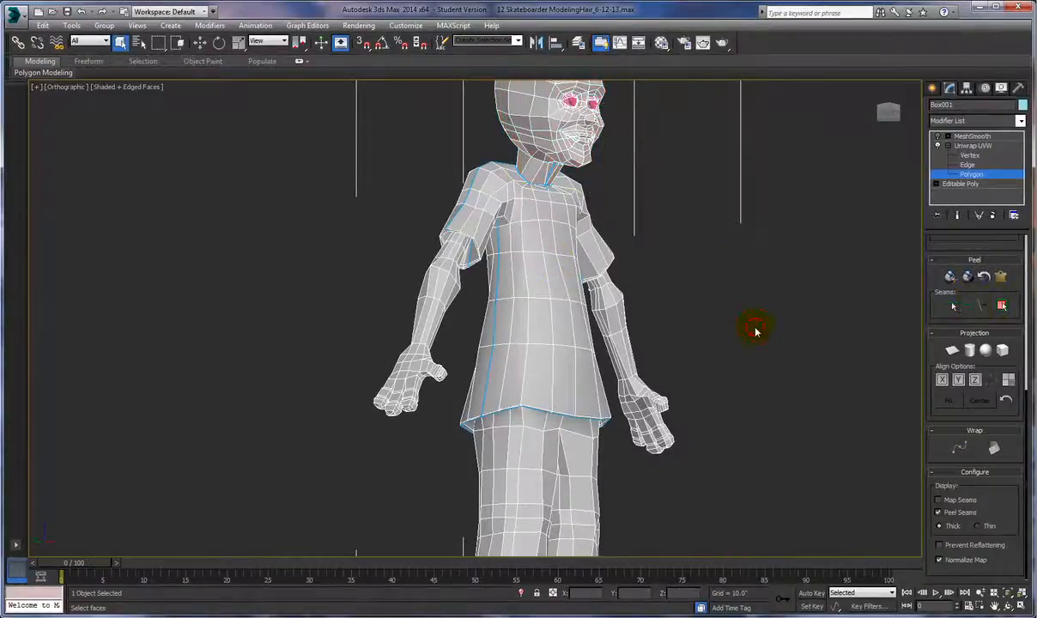
click(539, 274)
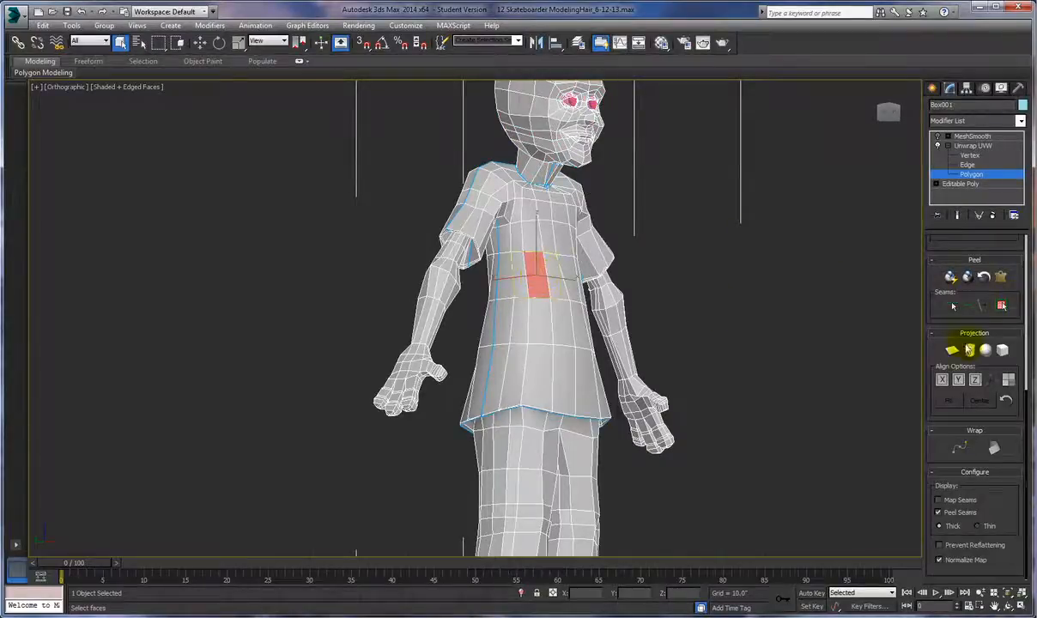
click(1002, 306)
Select a polygon on the shirt's back and expand the selection to the surrounding seams to check the back panel.
alt+middle_drag(718, 353, 854, 375)
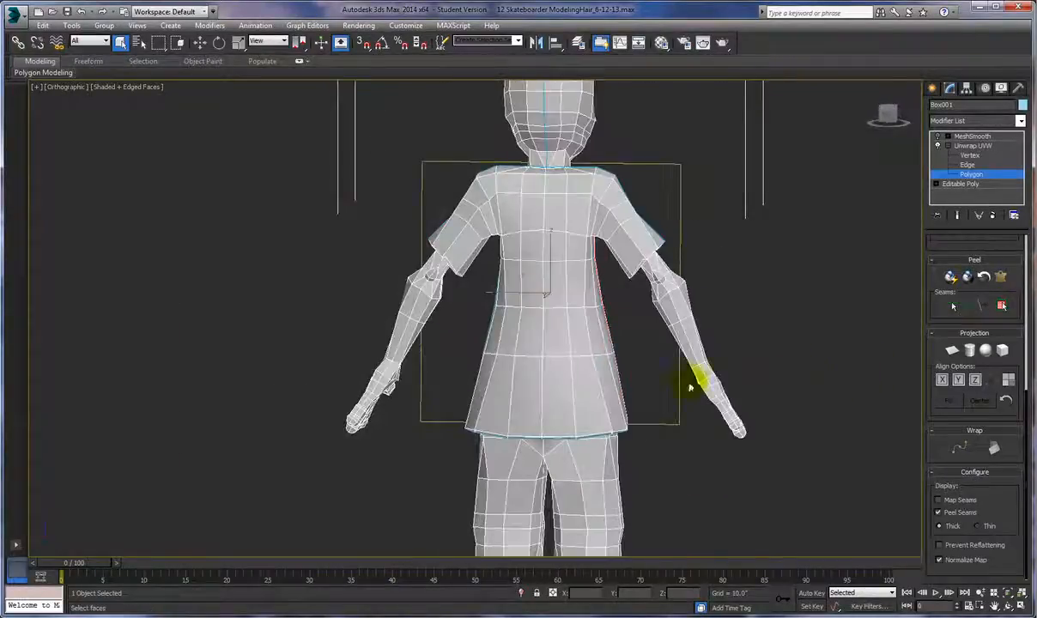
click(590, 316)
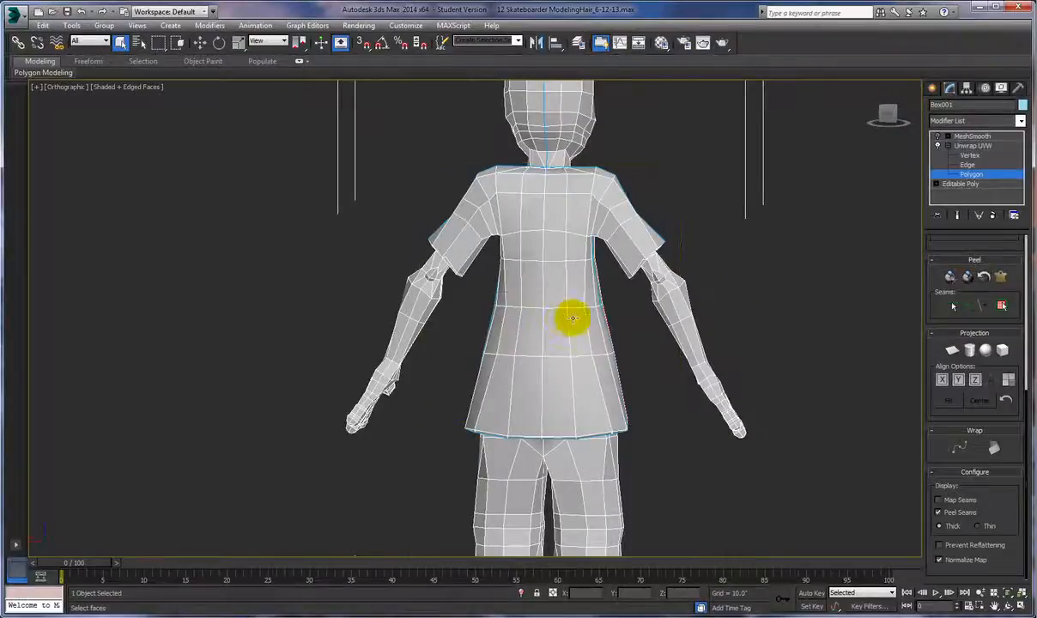
click(561, 319)
click(1001, 307)
Examine the selected back panel along the shoulders, sleeves, sides and hem from several angles.
alt+middle_drag(898, 362, 715, 422)
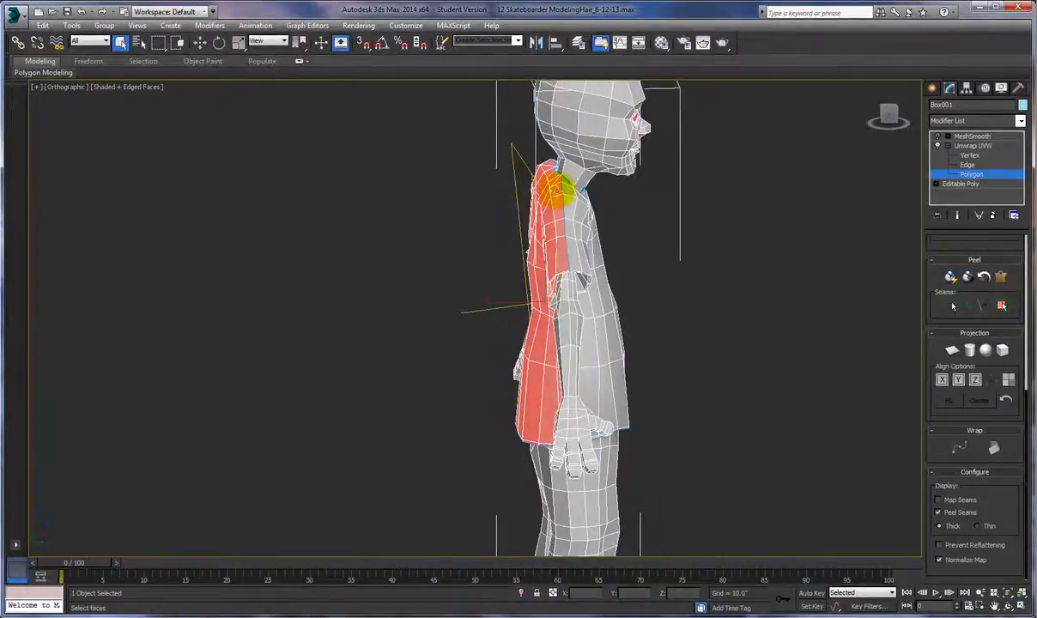
alt+middle_drag(731, 352, 676, 359)
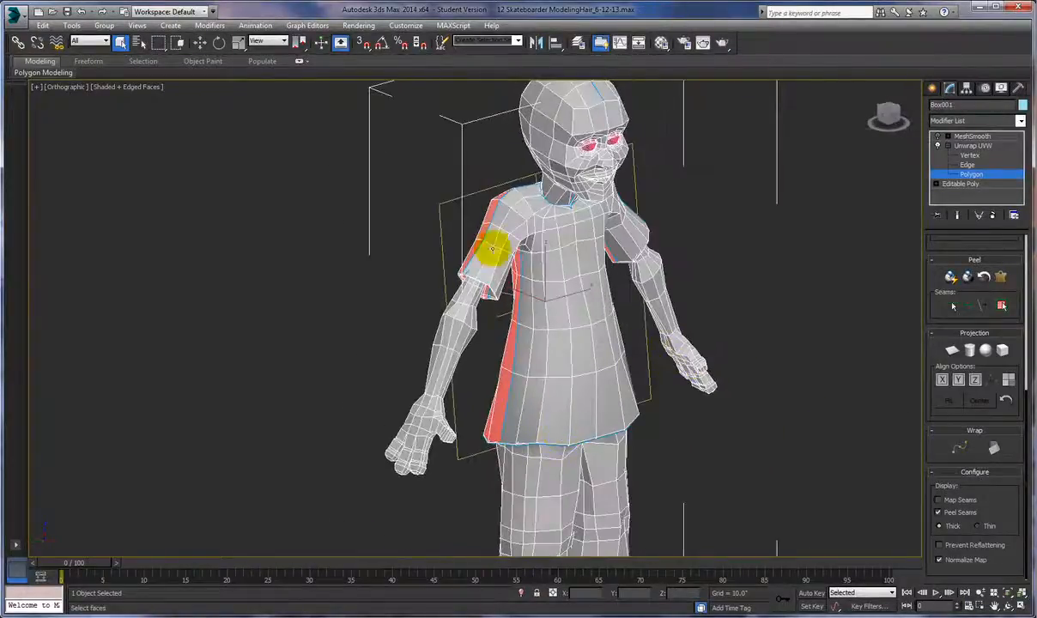
alt+middle_drag(782, 371, 694, 370)
scroll(796, 322, down, 2)
mouse_move(798, 335)
alt+middle_down()
mouse_move(694, 310)
mouse_move(700, 319)
mouse_move(811, 323)
mouse_move(811, 337)
alt+middle_up()
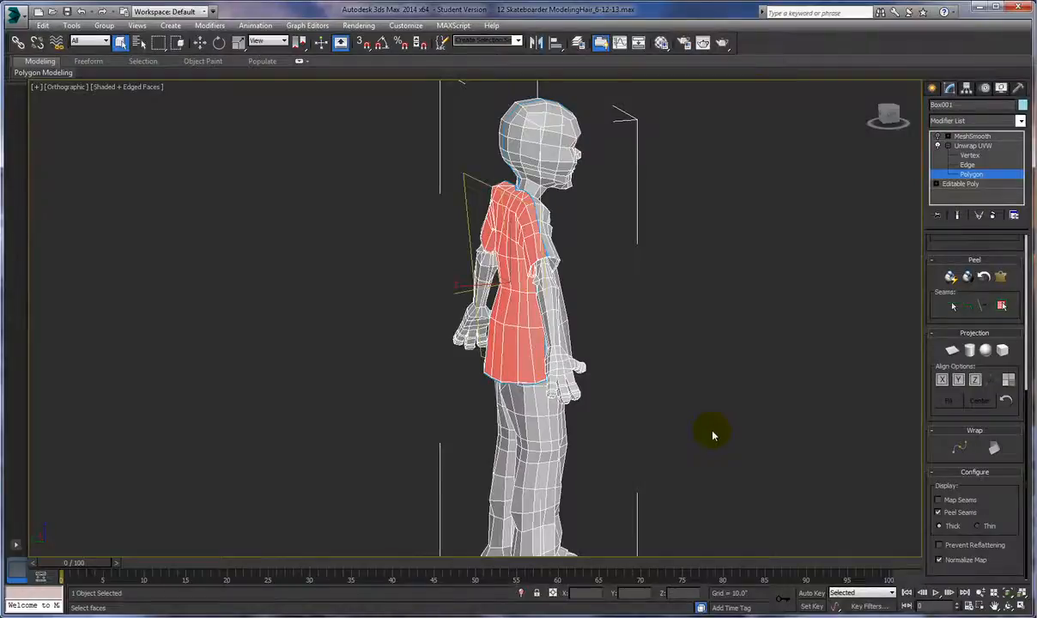
scroll(707, 421, up, 5)
alt+middle_drag(700, 414, 845, 347)
alt+middle_drag(704, 362, 684, 338)
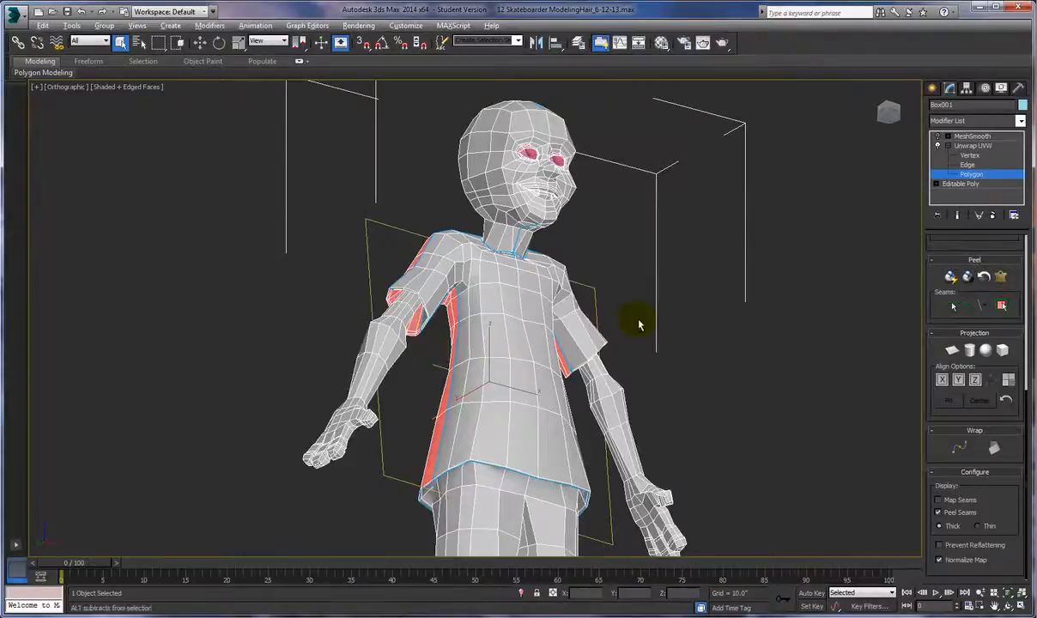
alt+middle_drag(676, 327, 790, 280)
Clear the selection, resume point-to-point seam editing and lay a peel seam around the character's right wrist.
click(750, 297)
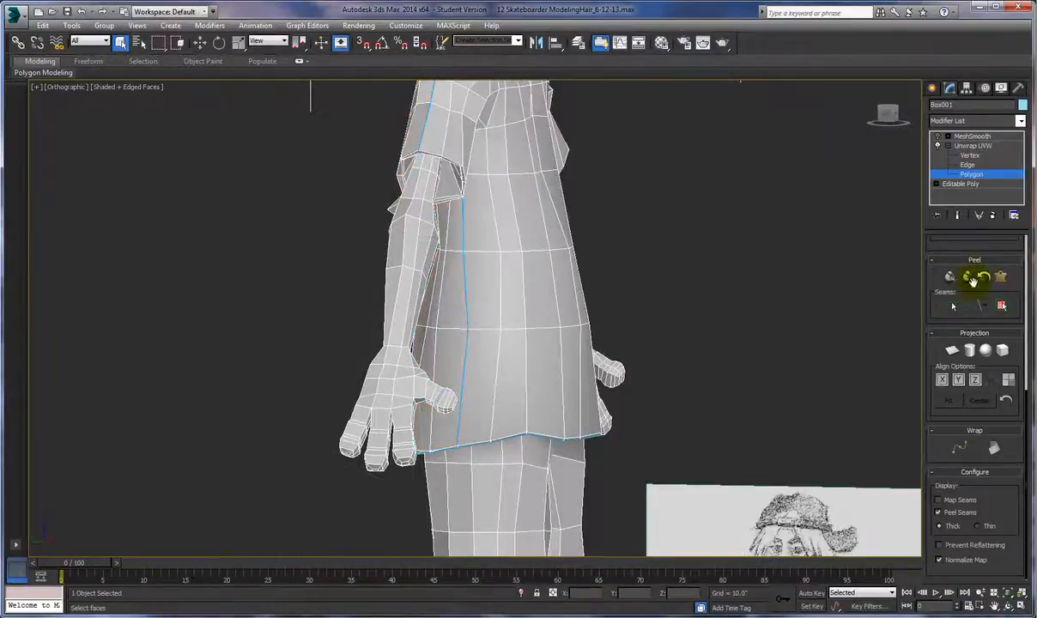
alt+middle_drag(734, 297, 618, 323)
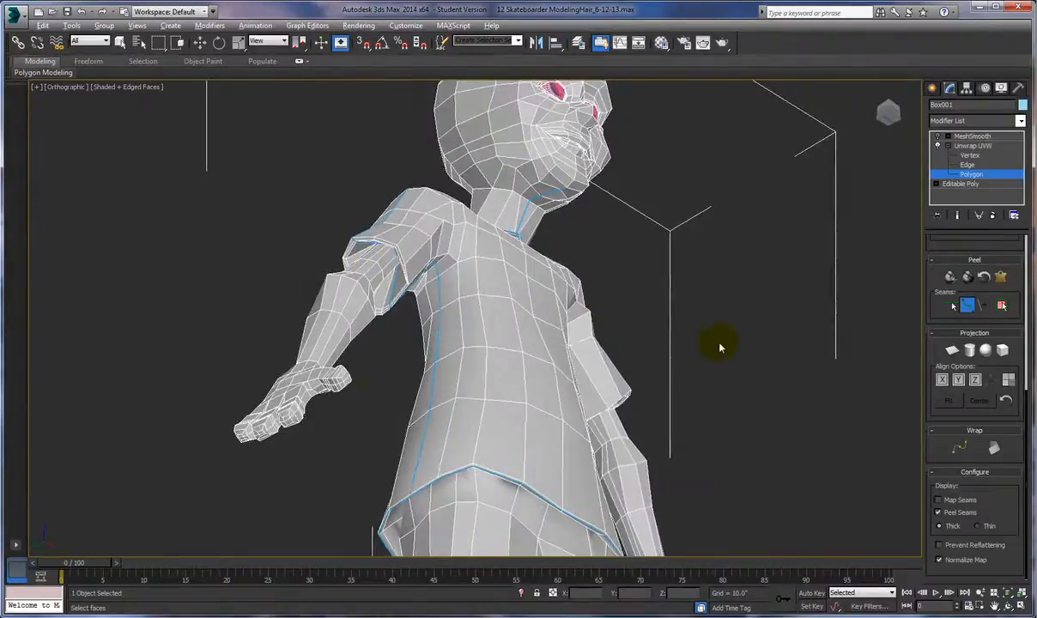
alt+middle_drag(718, 354, 802, 335)
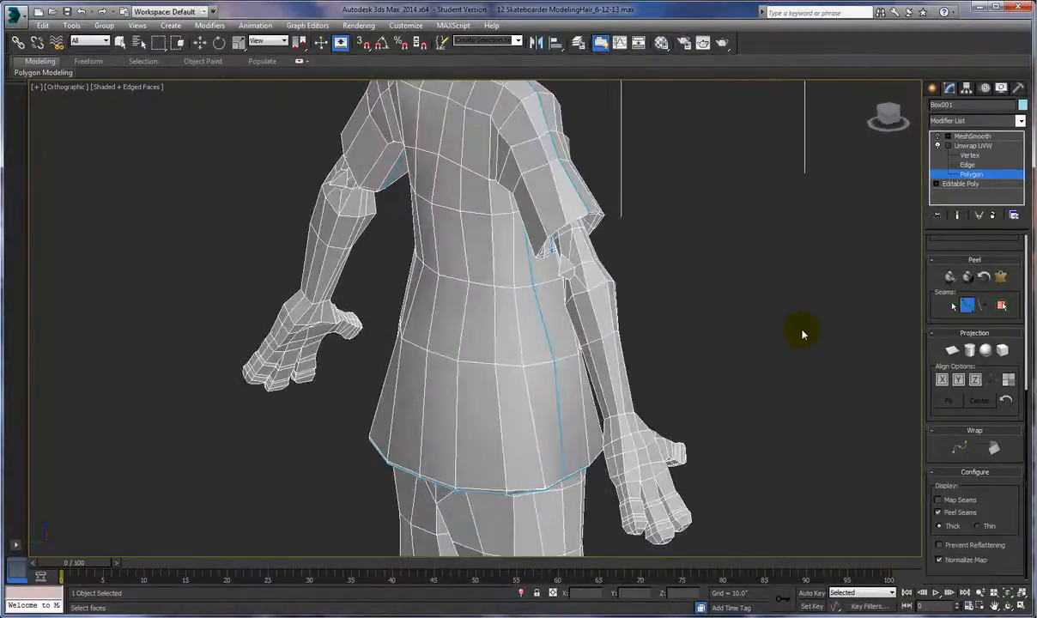
scroll(742, 391, up, 5)
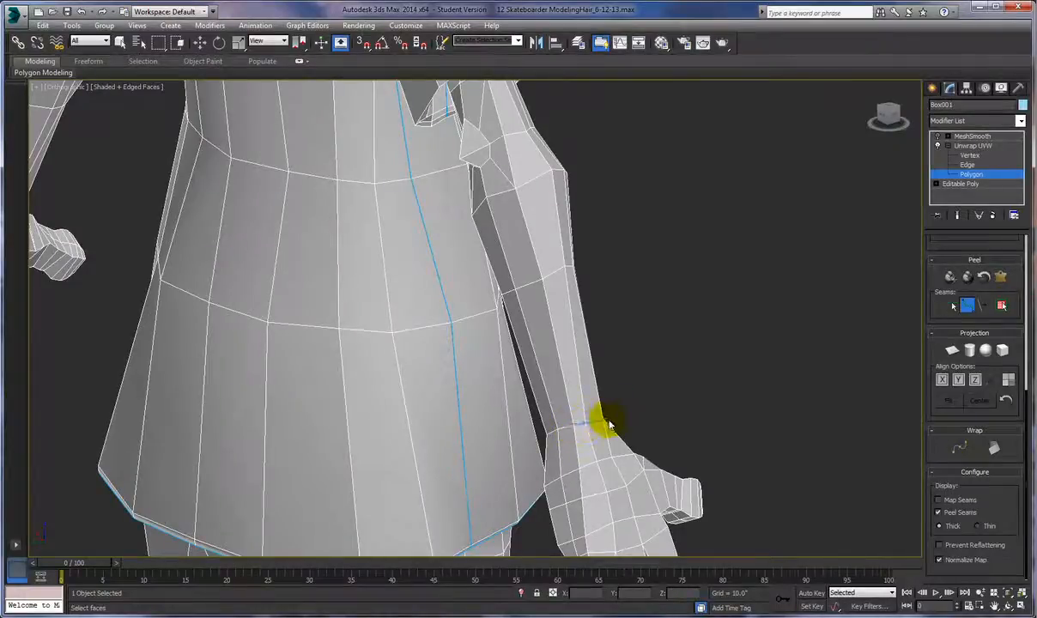
alt+middle_drag(624, 420, 591, 395)
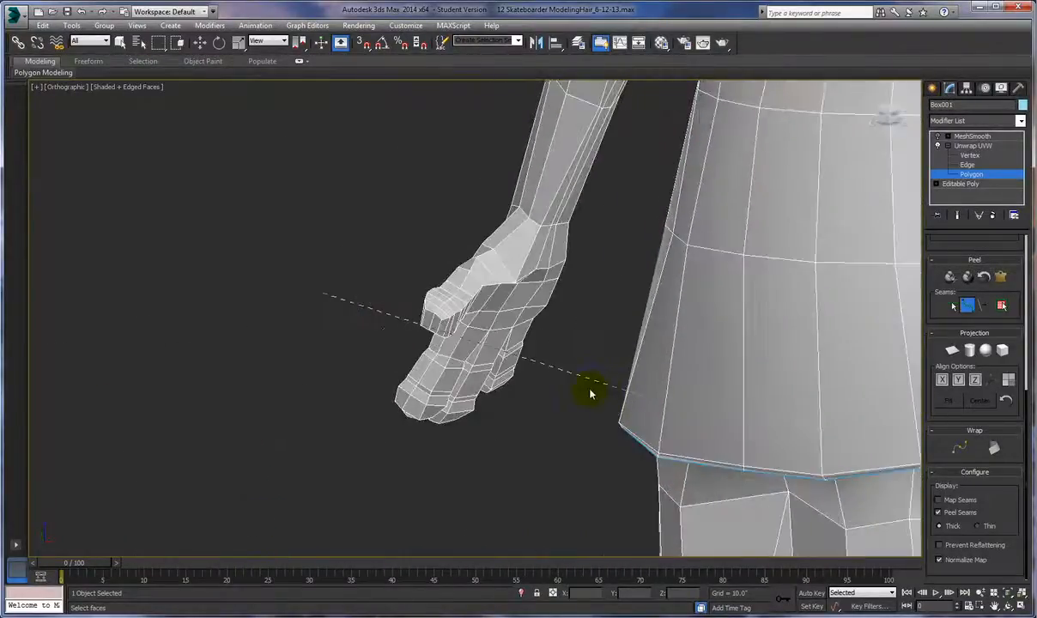
click(541, 225)
alt+middle_drag(573, 237, 743, 231)
alt+middle_drag(611, 325, 300, 343)
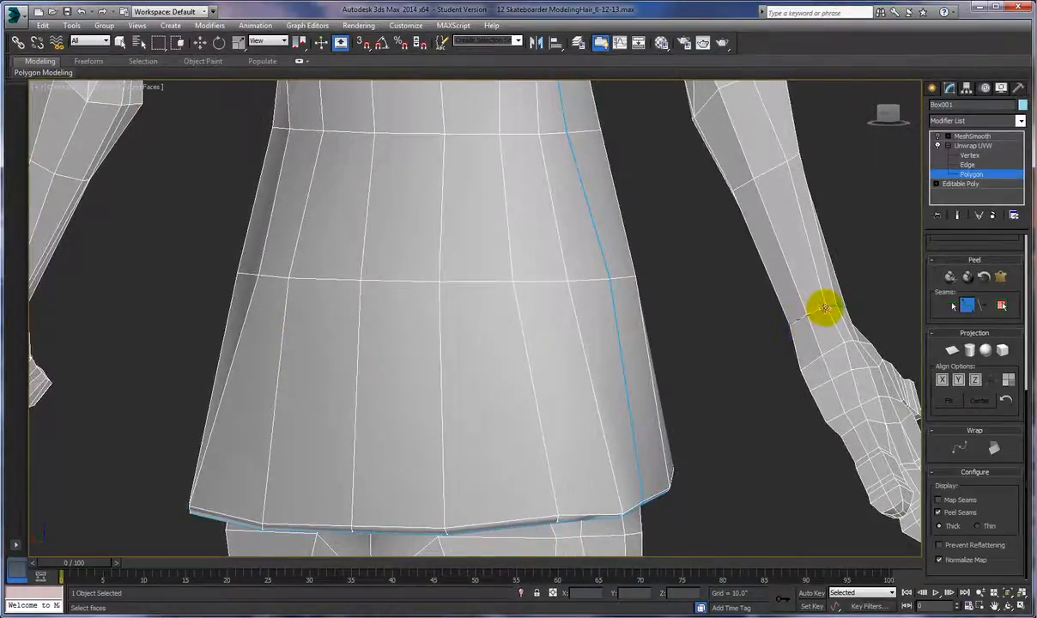
click(824, 307)
alt+middle_drag(749, 389, 685, 432)
alt+middle_drag(701, 243, 689, 255)
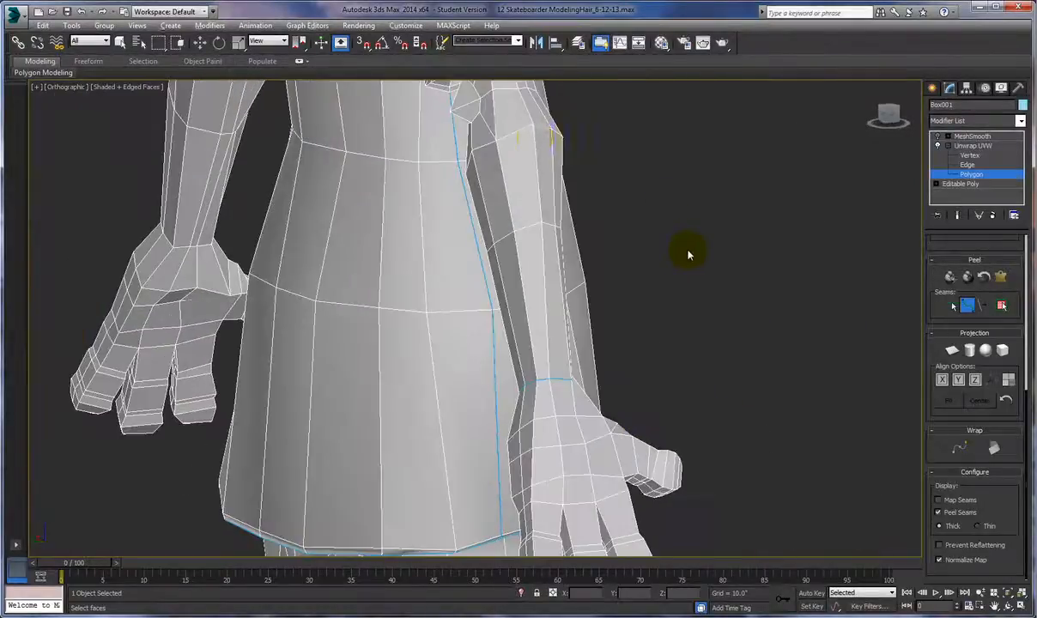
Lay a peel seam along the underside of the right arm from inside the sleeve opening to the wrist seam.
alt+middle_drag(540, 135, 750, 502)
click(768, 435)
alt+middle_drag(764, 445, 523, 150)
scroll(687, 352, up, 3)
scroll(687, 352, down, 2)
alt+middle_drag(690, 349, 735, 439)
alt+middle_drag(541, 318, 563, 319)
click(434, 208)
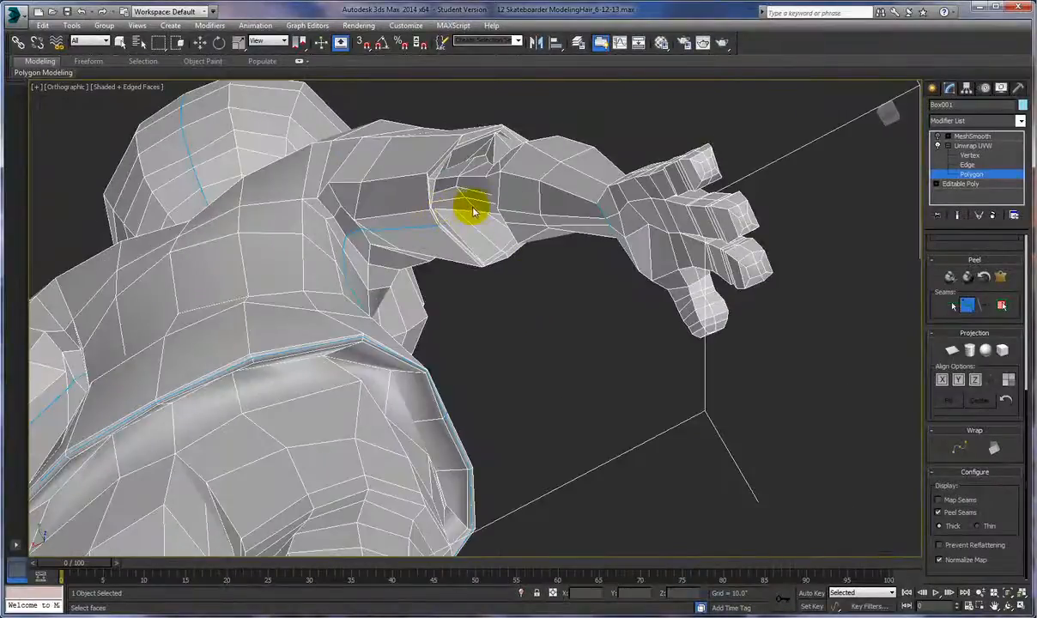
click(603, 221)
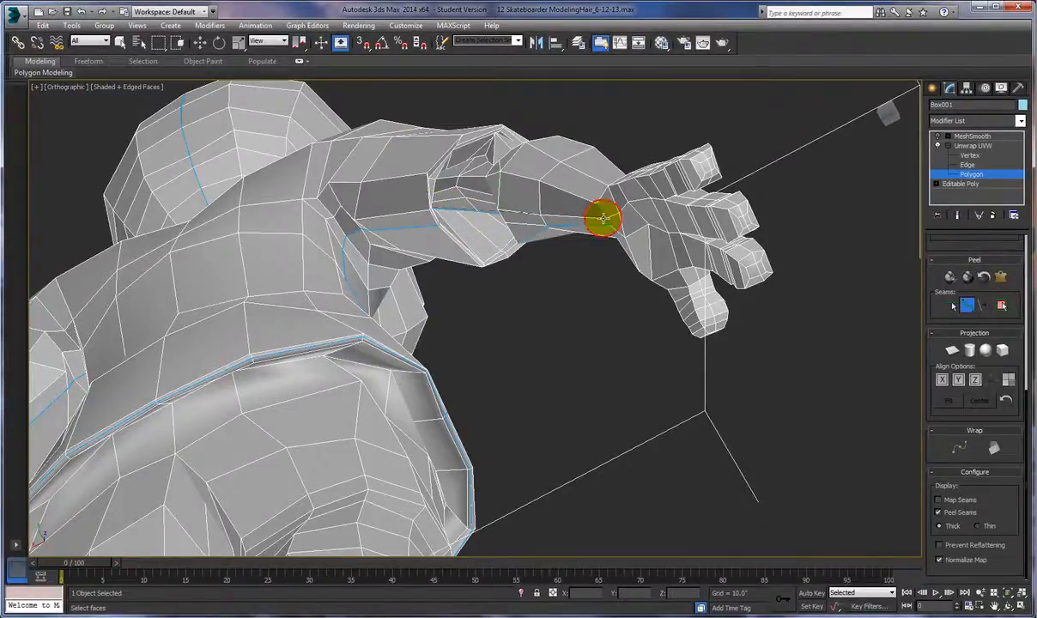
alt+middle_drag(603, 218, 500, 325)
mouse_move(427, 295)
alt+middle_down()
mouse_move(434, 301)
mouse_move(411, 301)
mouse_move(430, 300)
alt+middle_up()
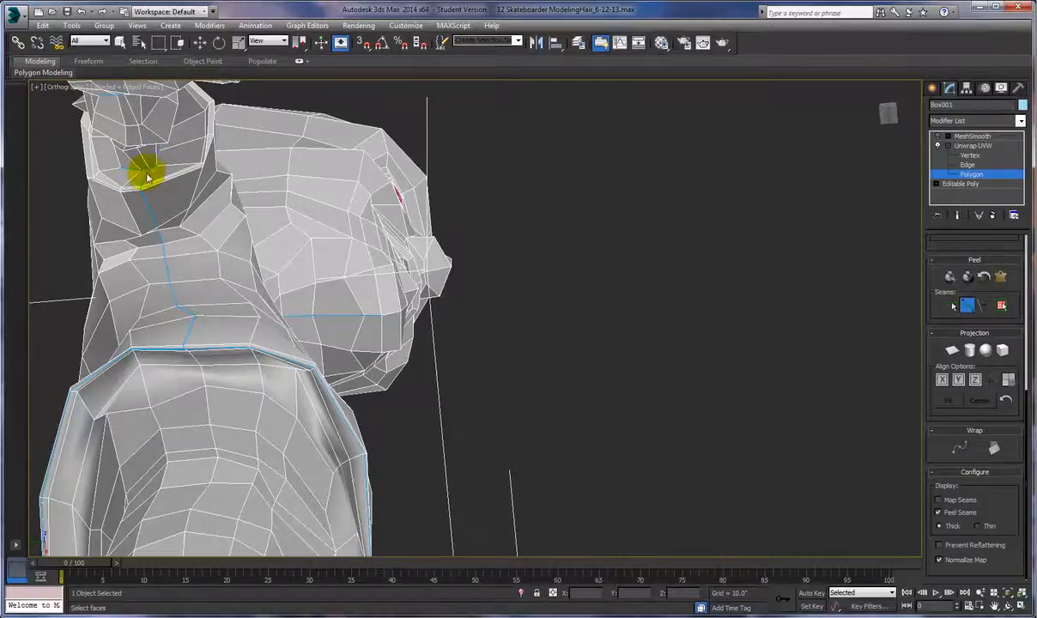
scroll(171, 221, down, 1)
middle_drag(170, 225, 349, 245)
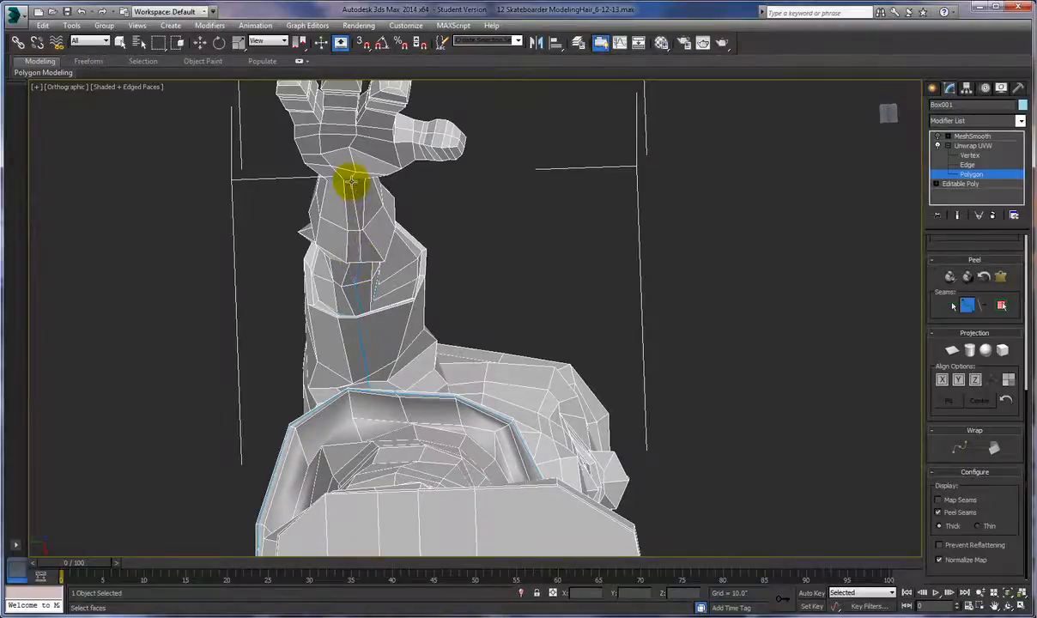
alt+middle_drag(351, 181, 674, 419)
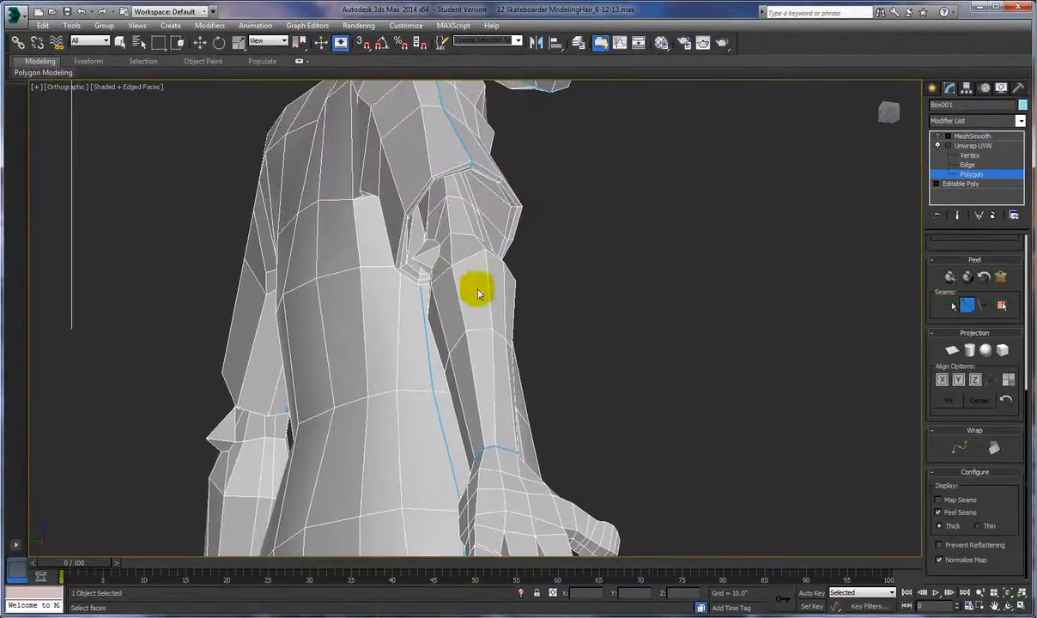
Stop editing seams, select a right forearm polygon and expand the selection to the arm's seam boundaries.
click(971, 309)
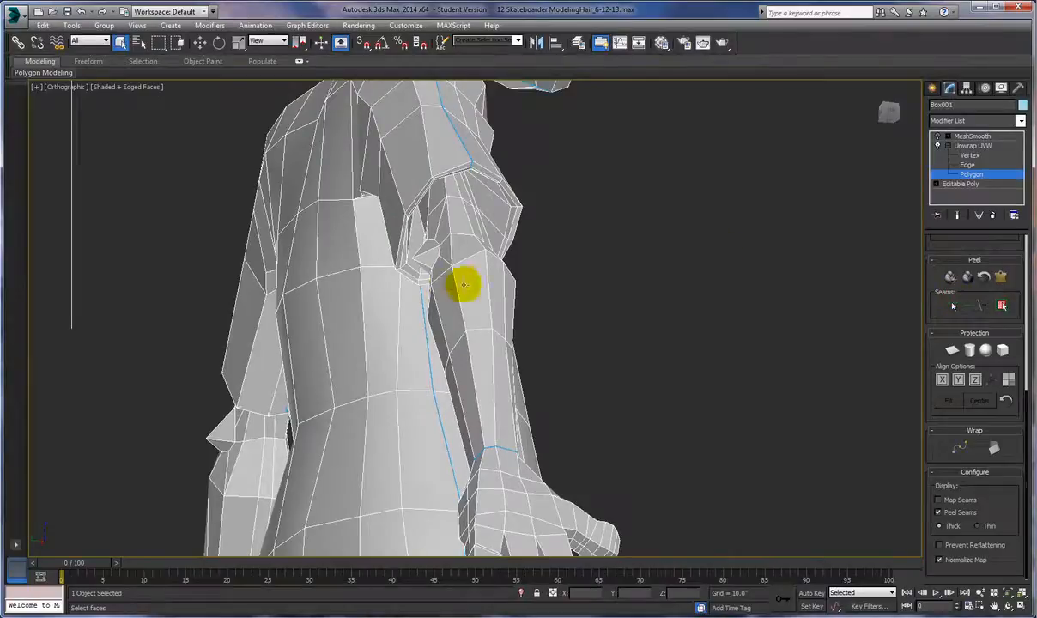
click(461, 278)
click(1002, 306)
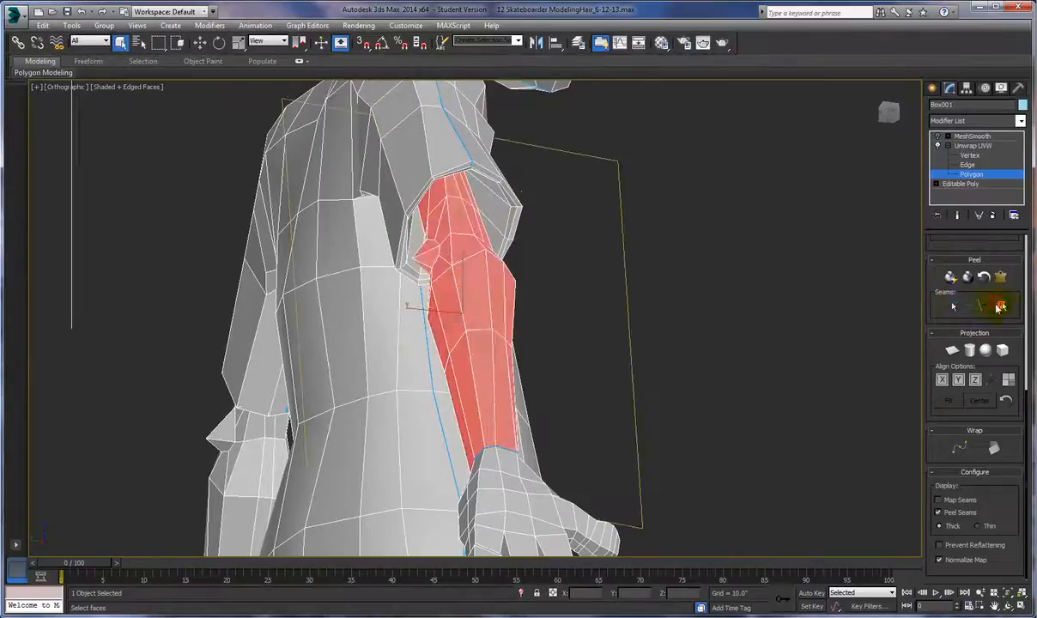
alt+middle_drag(771, 352, 609, 325)
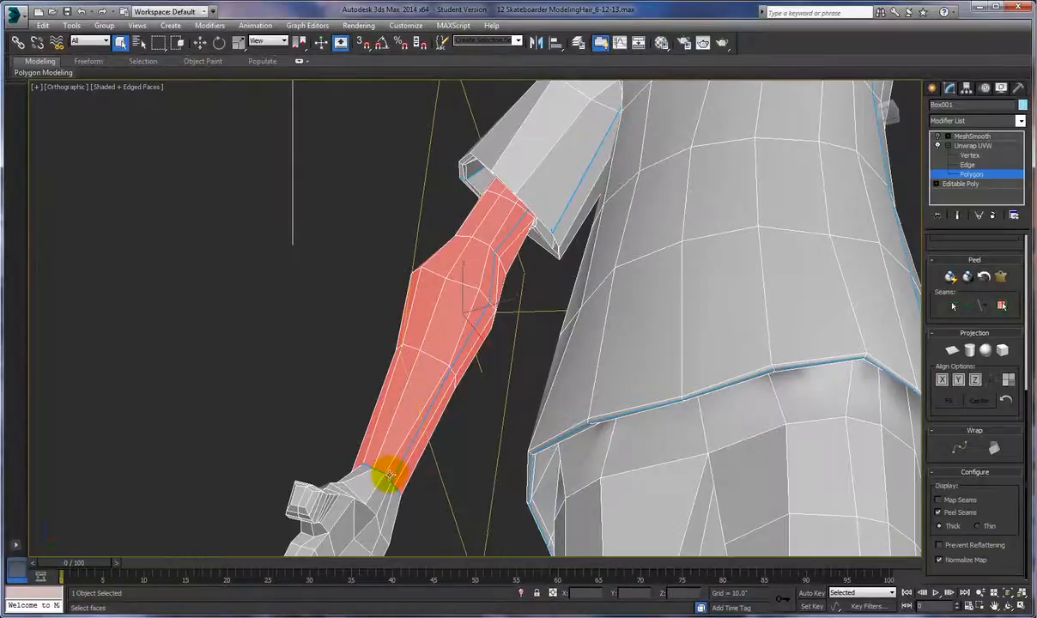
alt+middle_drag(471, 472, 614, 519)
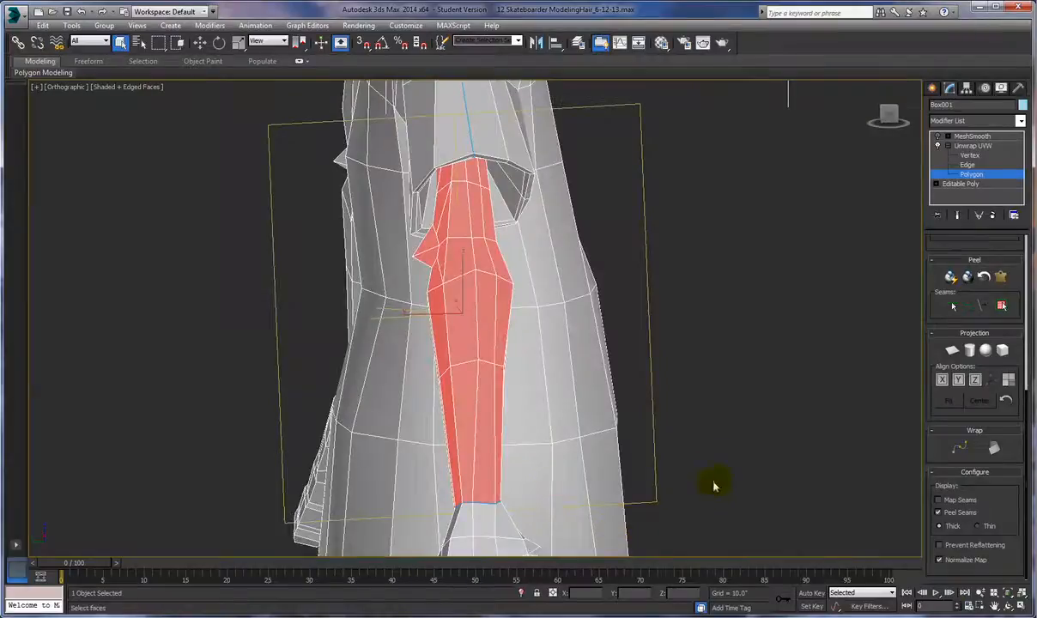
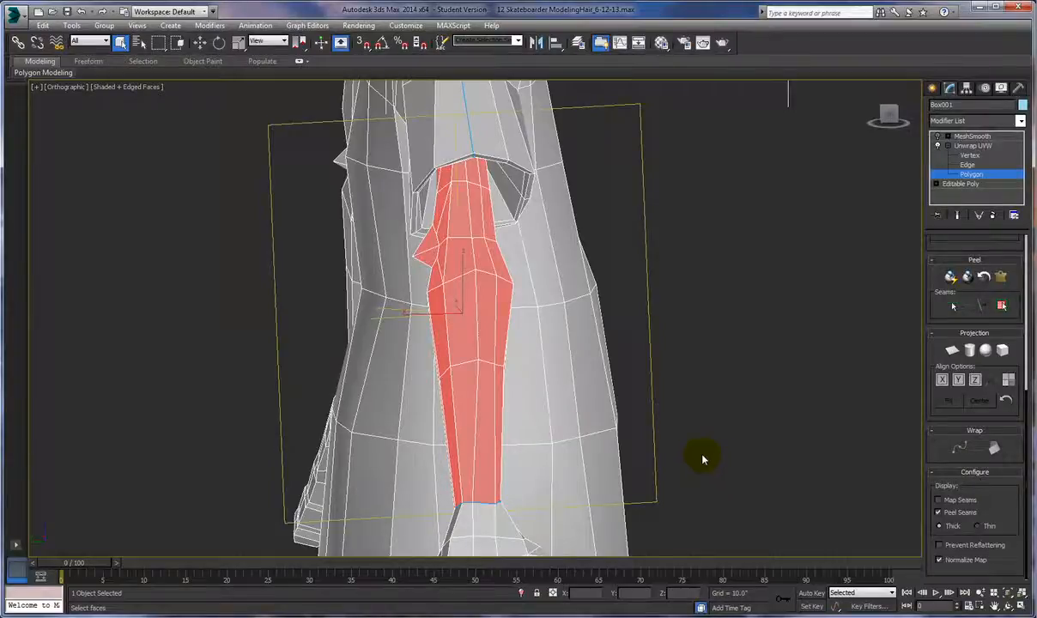
Resume point-to-point seam editing and lay a peel seam from the right wrist along the hand's outer edge and around the little fingertip.
scroll(698, 461, down, 4)
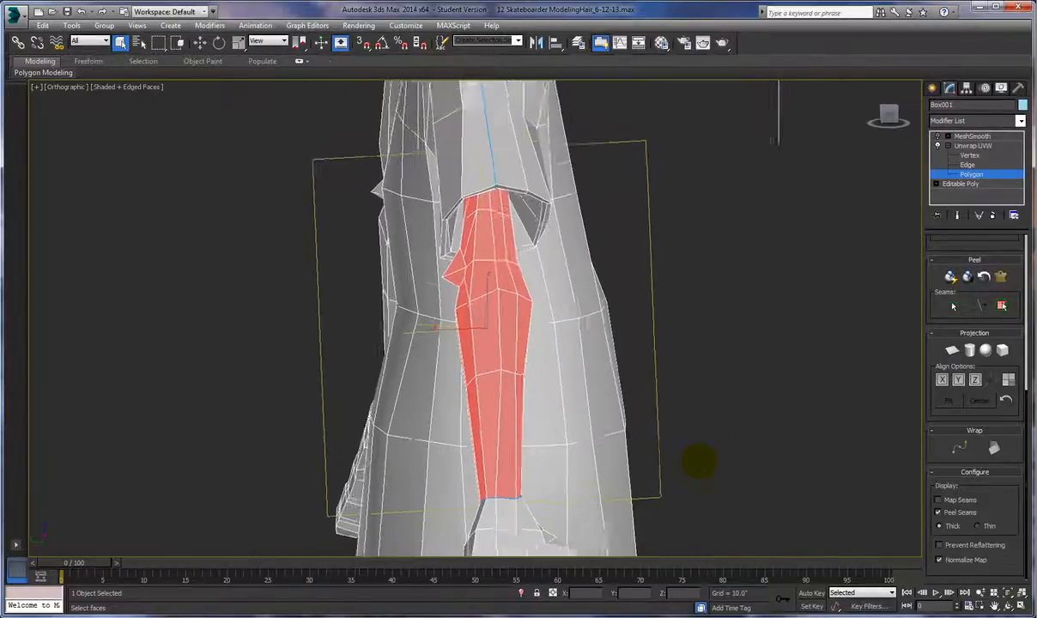
middle_drag(748, 454, 678, 397)
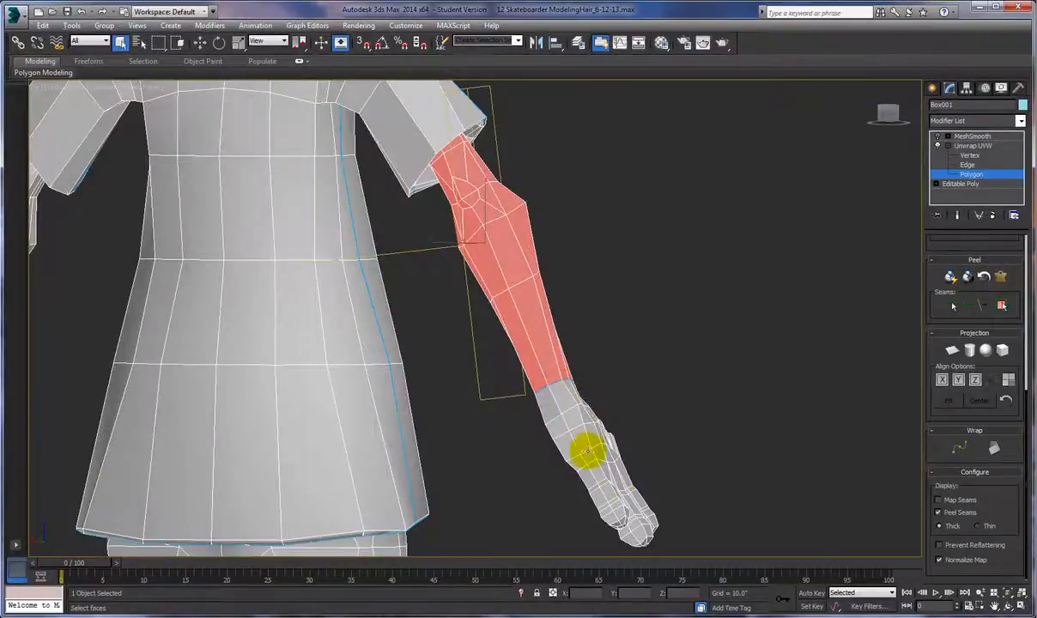
alt+middle_drag(689, 479, 613, 439)
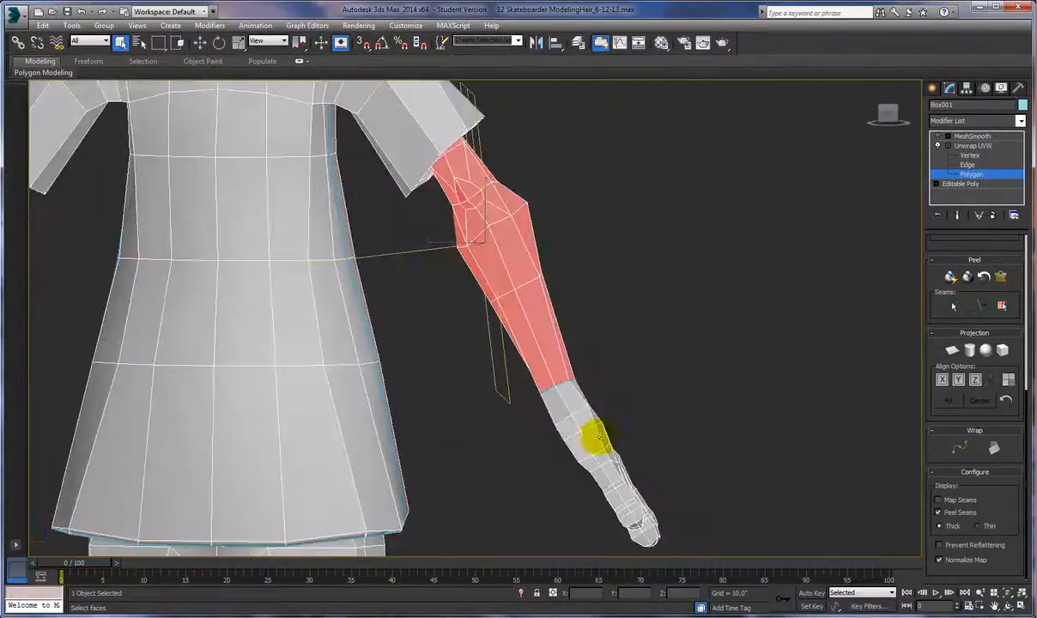
alt+middle_drag(598, 477, 765, 503)
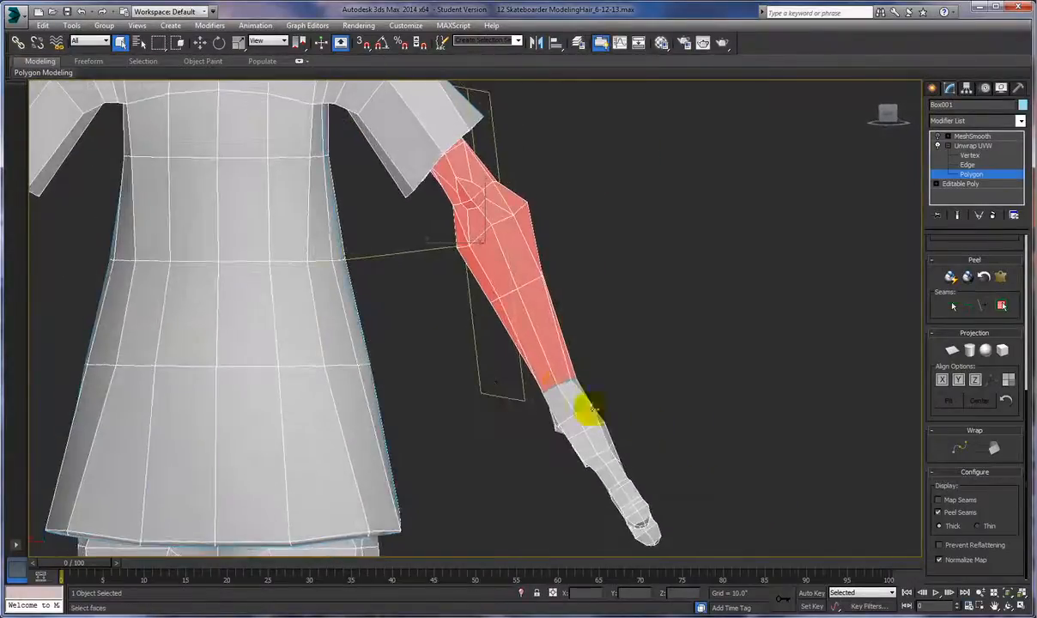
middle_drag(724, 466, 667, 273)
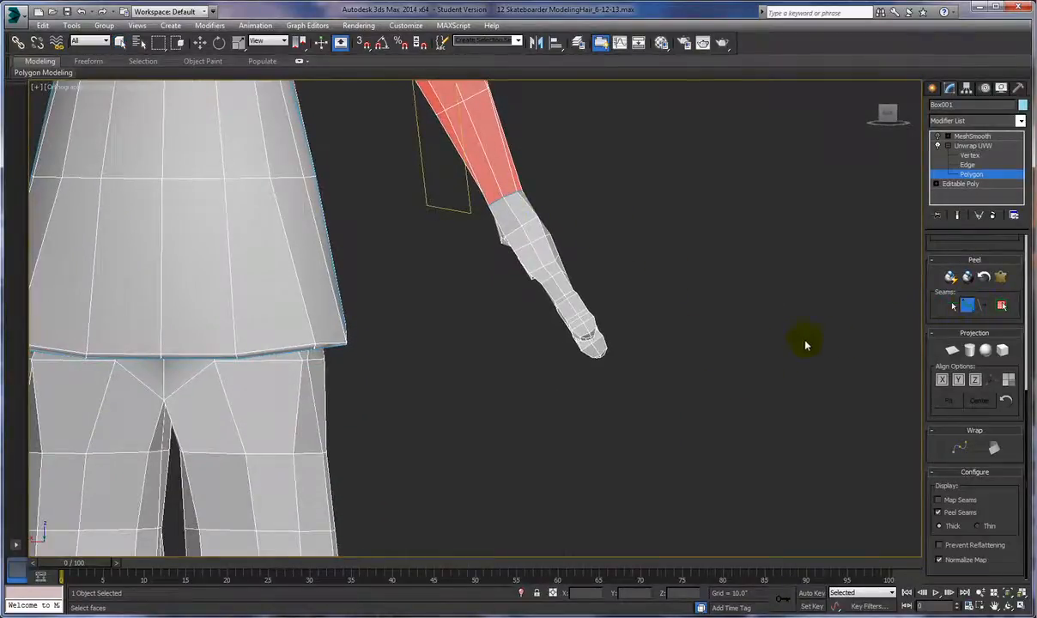
scroll(703, 388, down, 1)
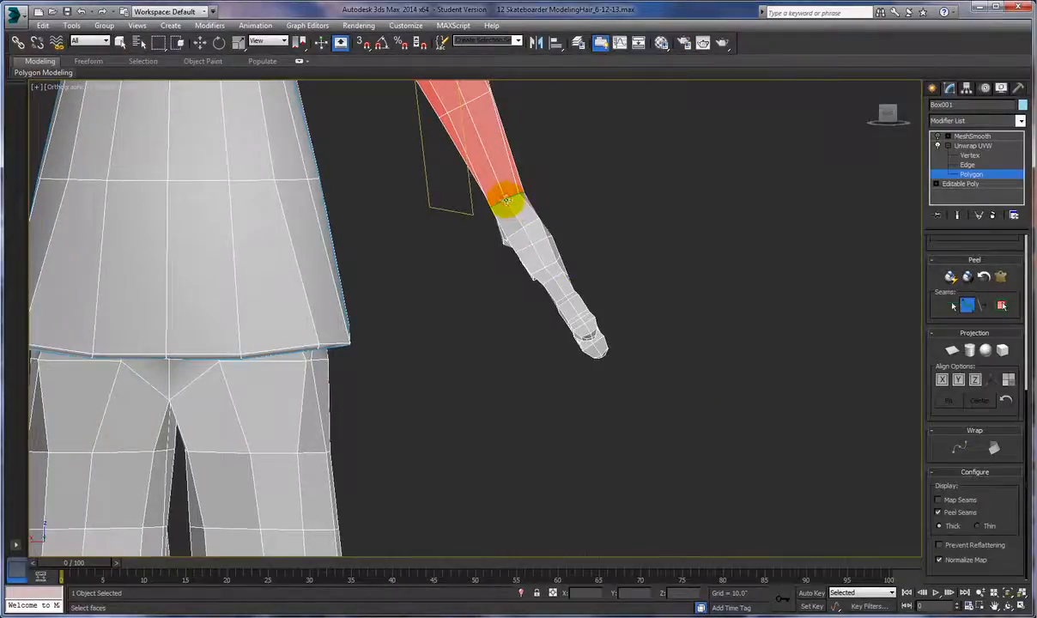
click(506, 200)
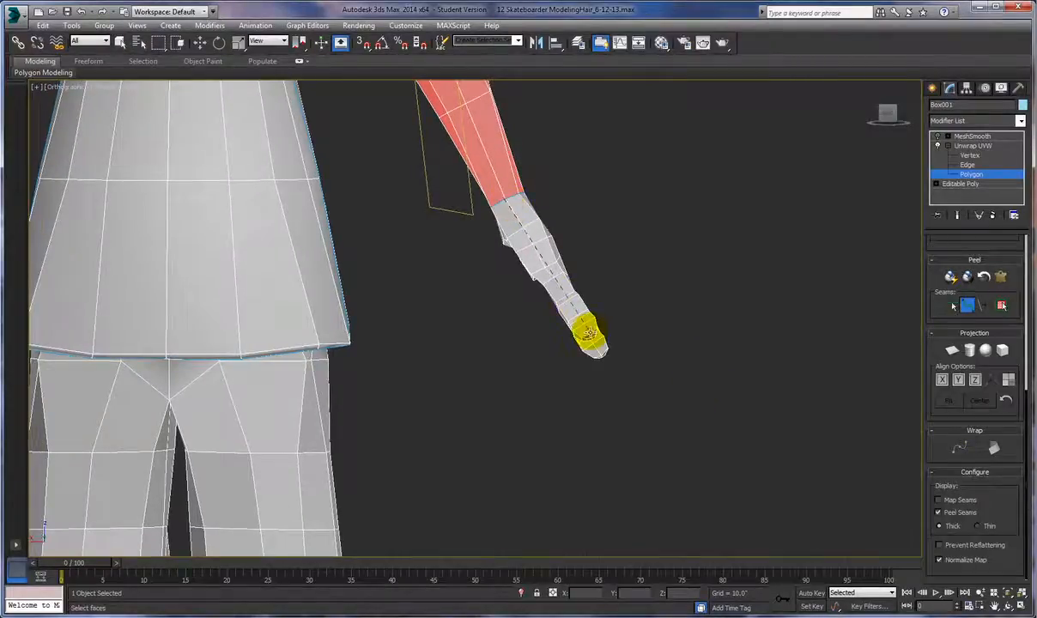
alt+middle_drag(650, 345, 575, 336)
scroll(575, 335, up, 8)
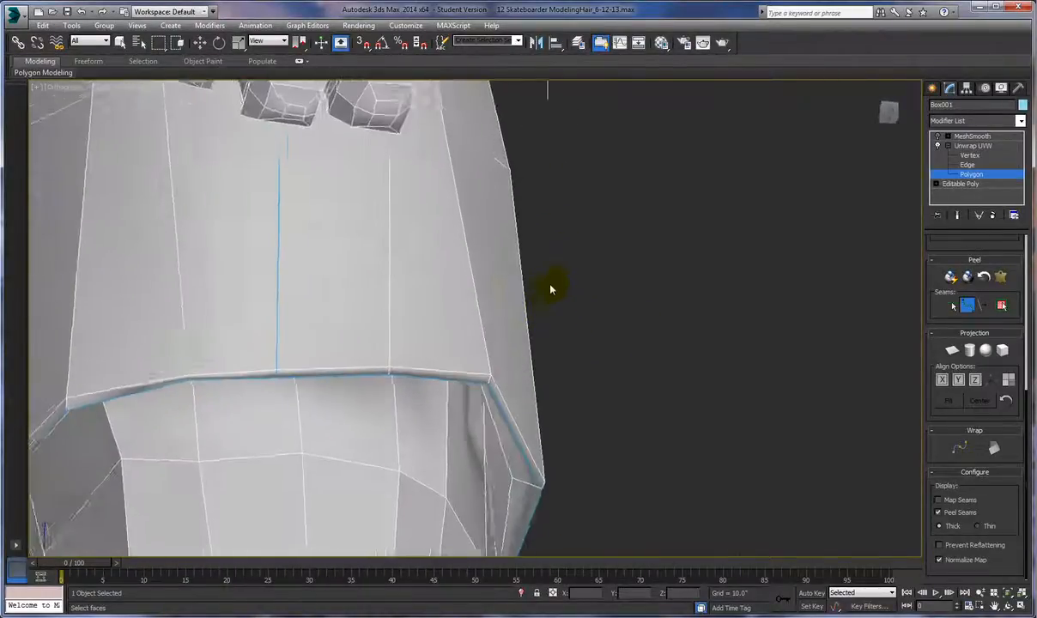
alt+middle_drag(551, 290, 647, 457)
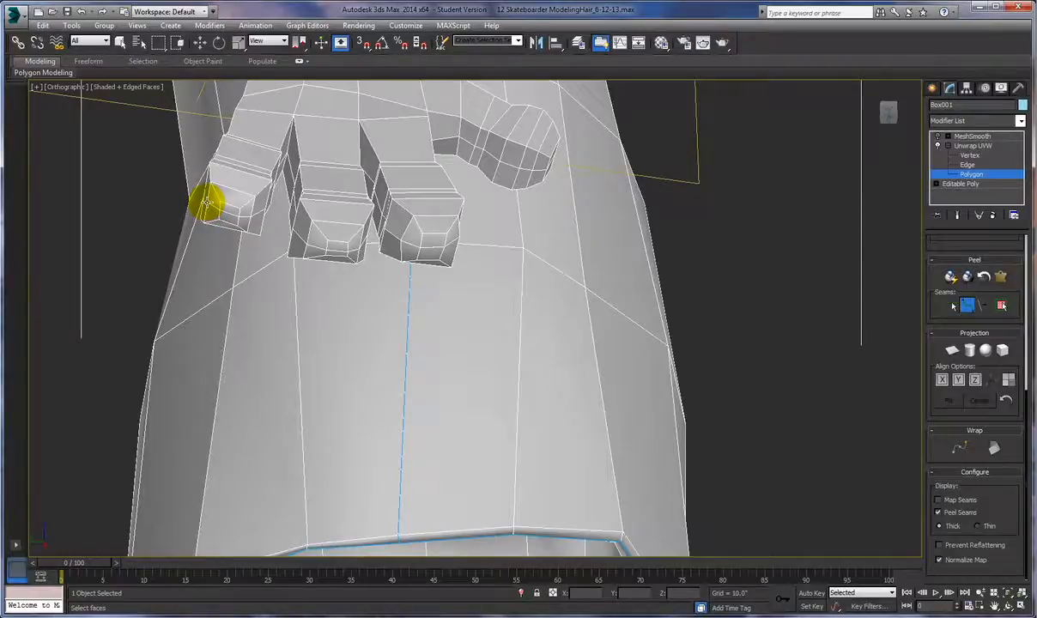
alt+middle_drag(207, 202, 237, 222)
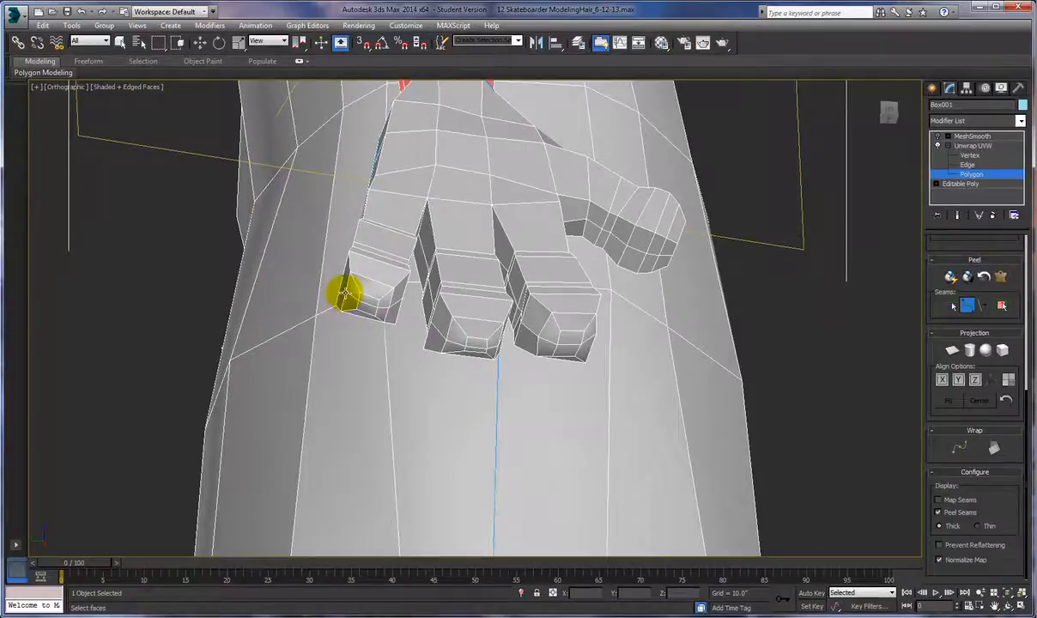
click(399, 299)
alt+middle_drag(409, 342, 399, 338)
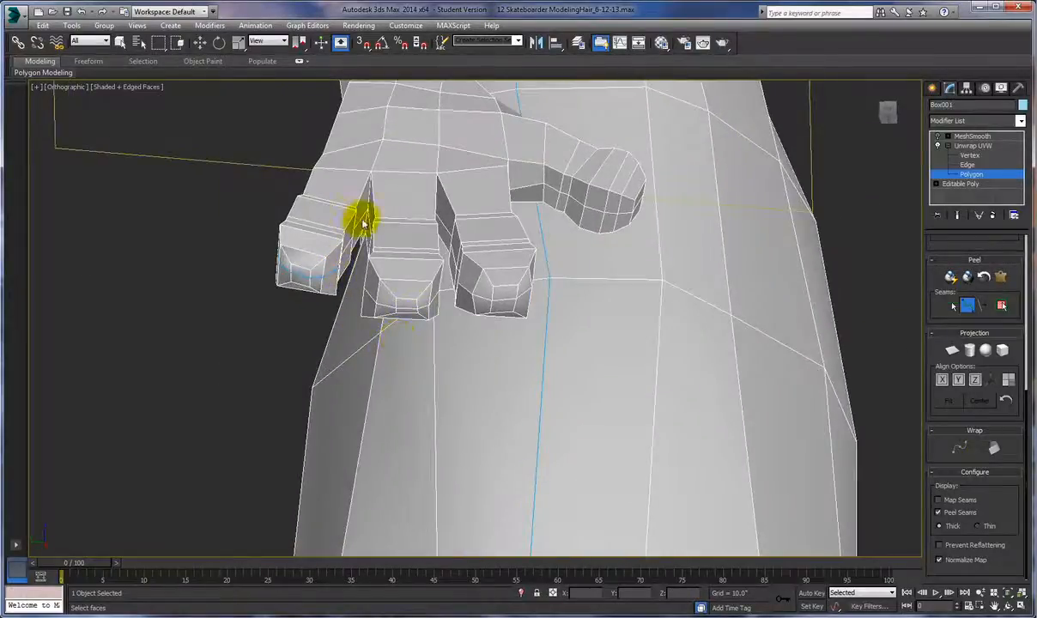
Continue the peel seam between the little and middle fingers of the right hand and around the middle fingertip.
alt+middle_drag(382, 243, 358, 259)
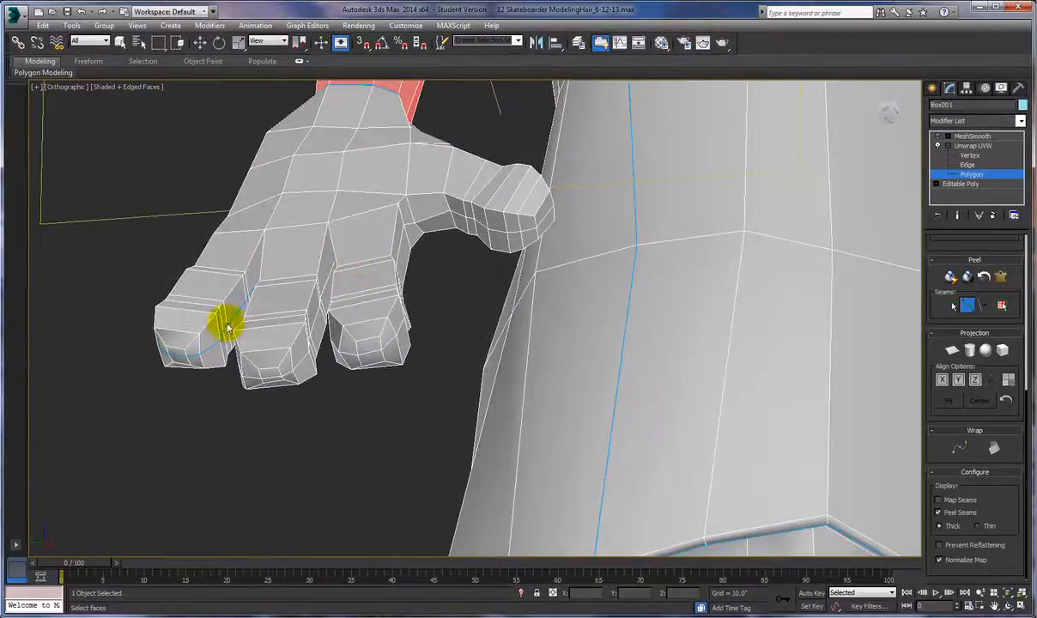
alt+middle_drag(278, 290, 309, 289)
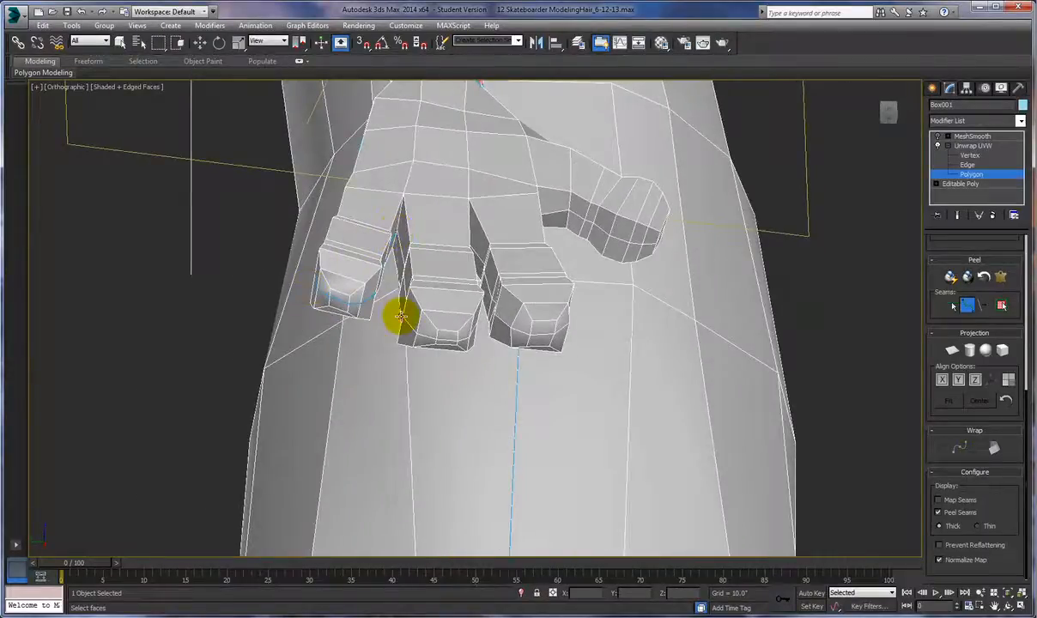
click(464, 341)
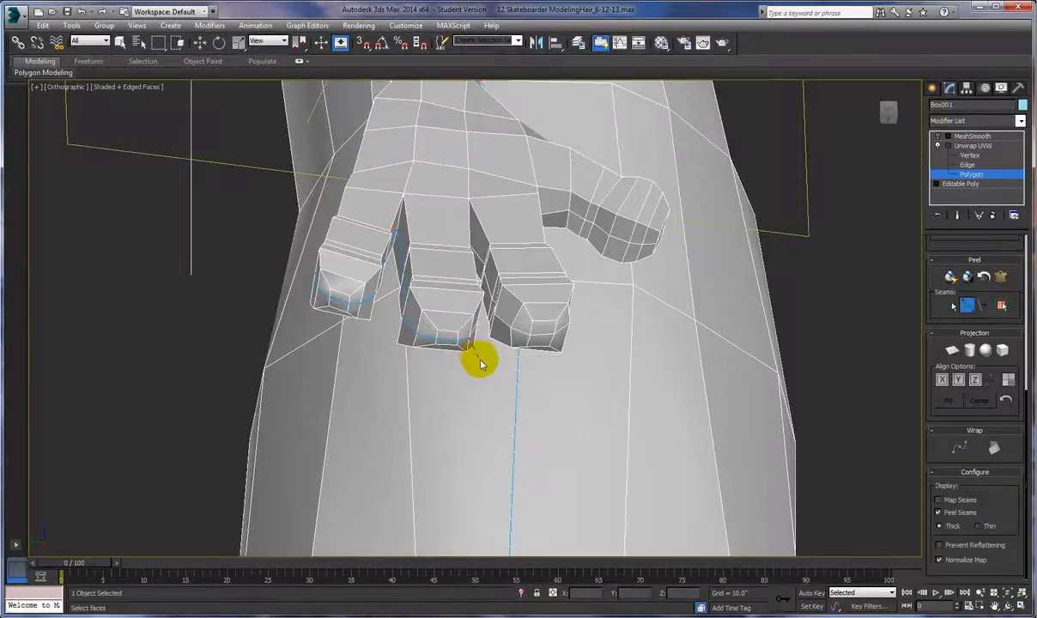
alt+middle_drag(479, 369, 456, 363)
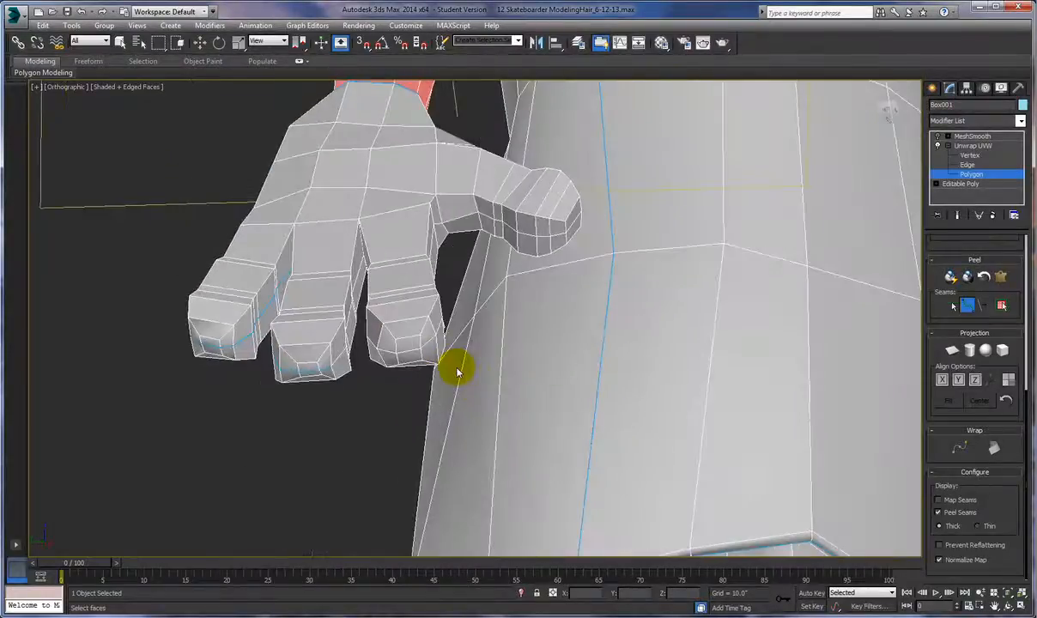
alt+middle_drag(399, 385, 474, 352)
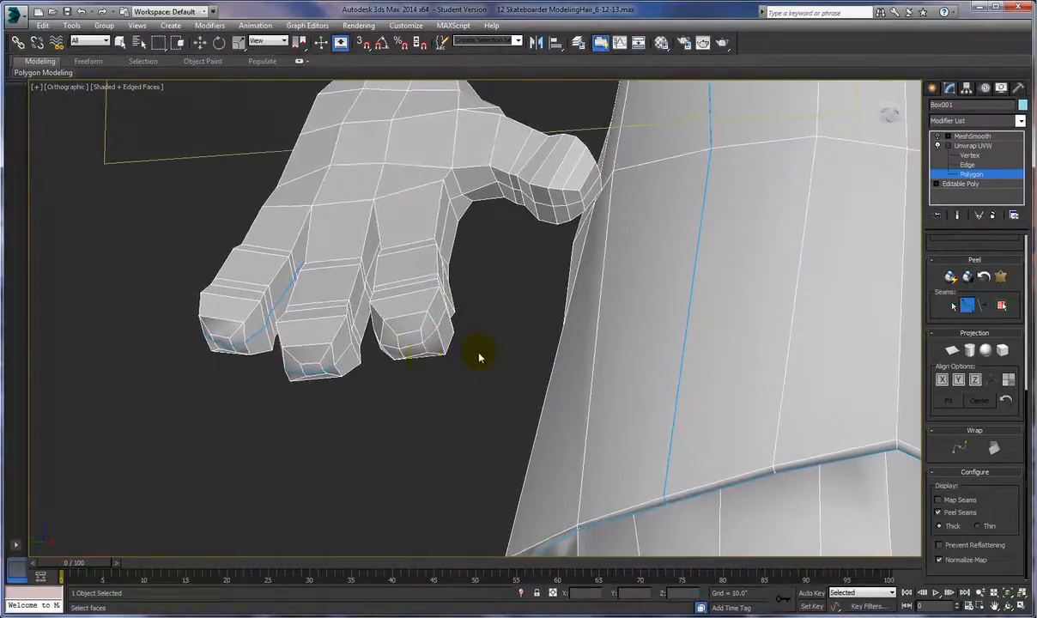
click(336, 365)
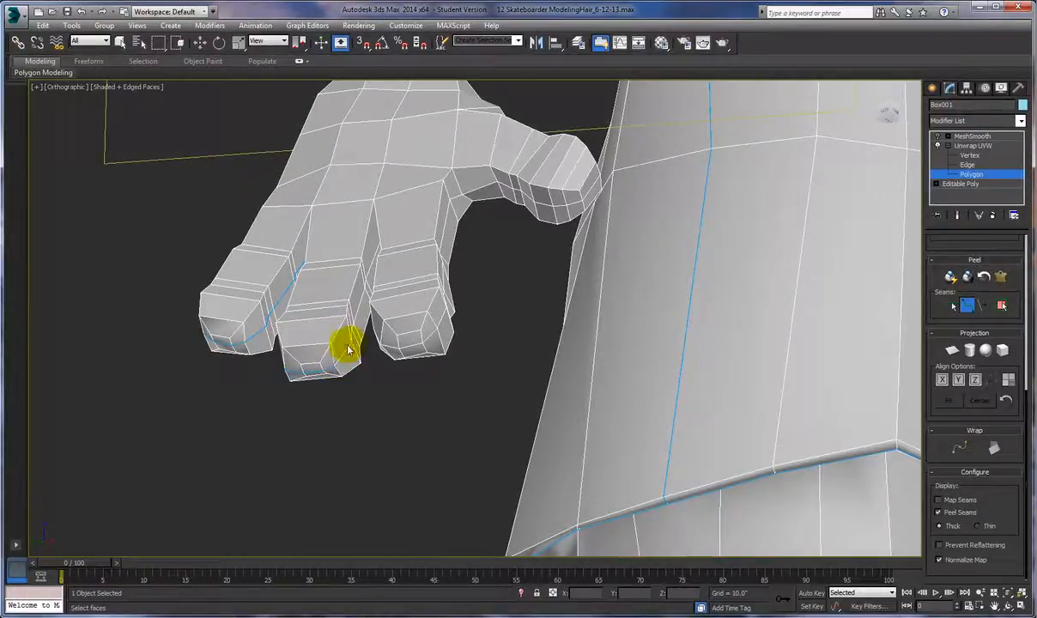
click(353, 320)
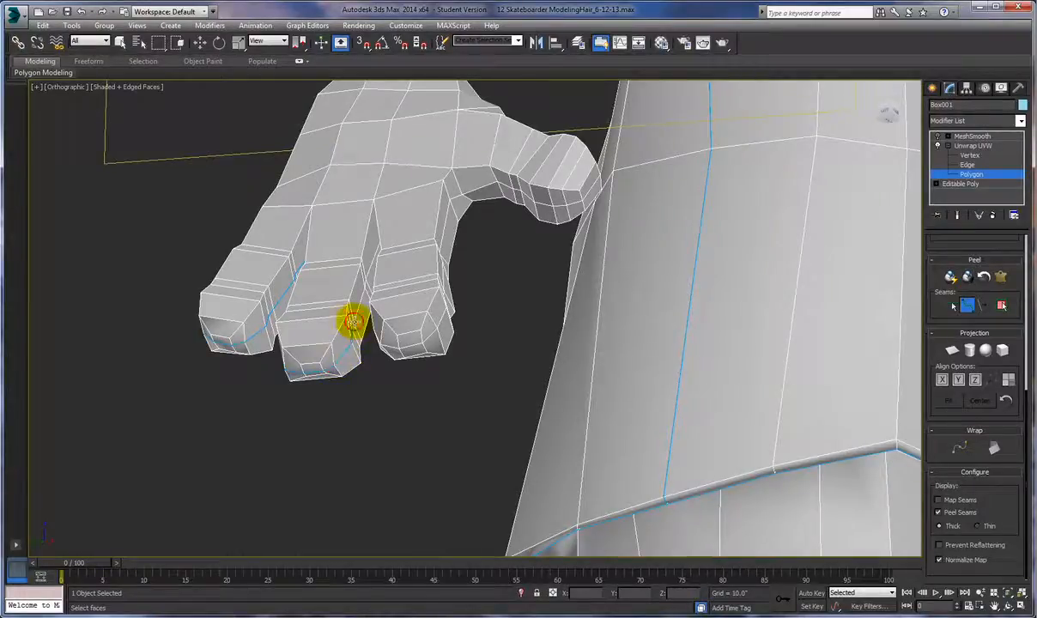
Continue the peel seam between the middle and index fingers, around the index fingertip and along its side toward the thumb.
mouse_move(359, 329)
alt+middle_down()
mouse_move(386, 327)
mouse_move(377, 330)
alt+middle_up()
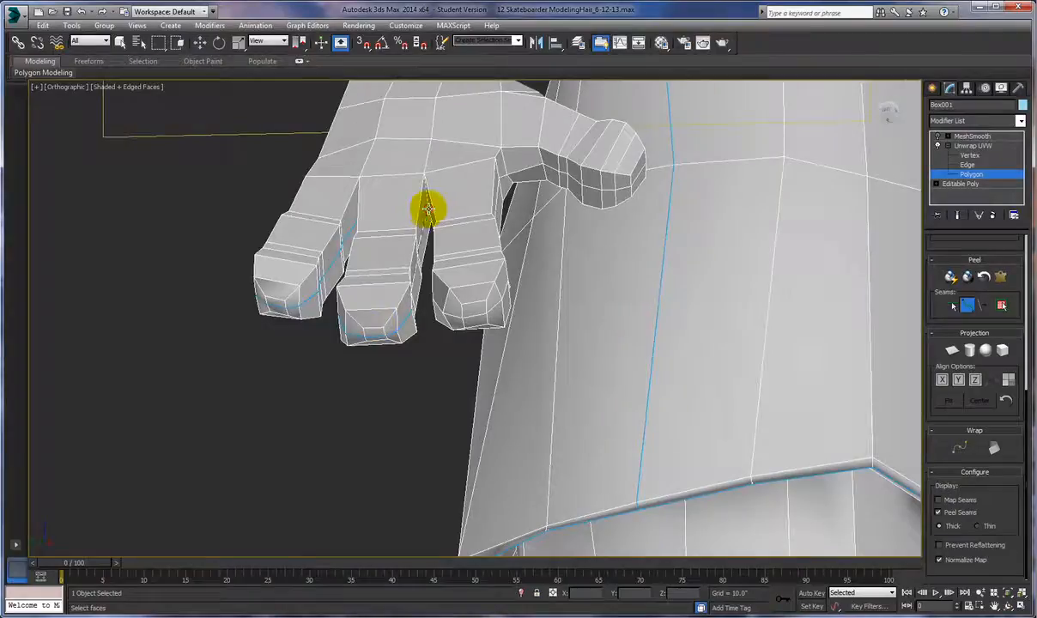
mouse_move(418, 350)
alt+middle_down()
mouse_move(398, 352)
mouse_move(412, 346)
mouse_move(420, 358)
alt+middle_up()
alt+middle_drag(470, 389, 408, 273)
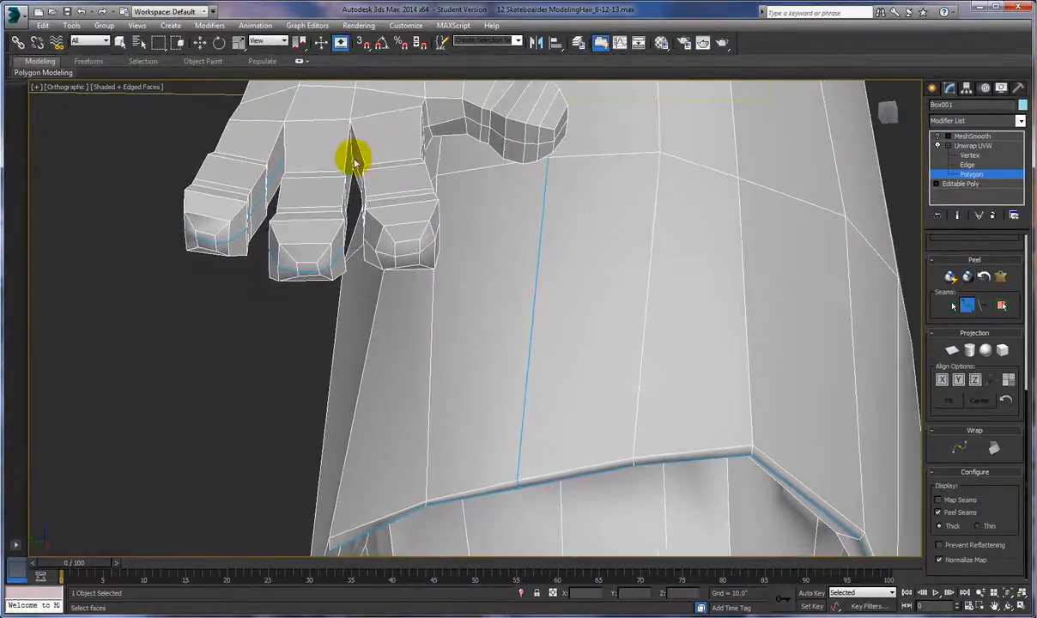
alt+middle_drag(364, 238, 307, 266)
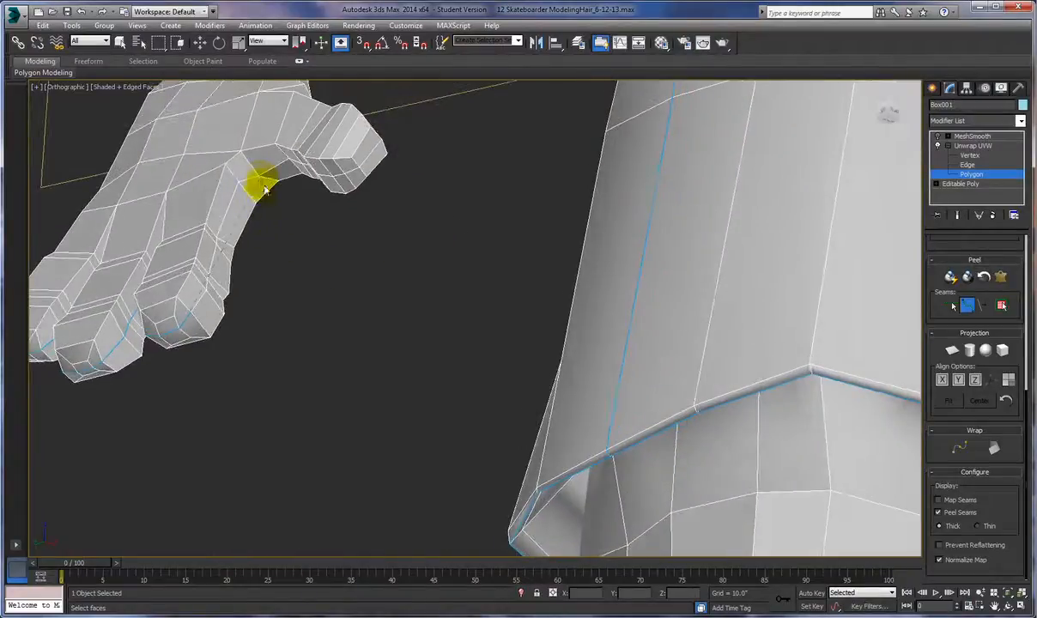
alt+middle_drag(260, 175, 312, 199)
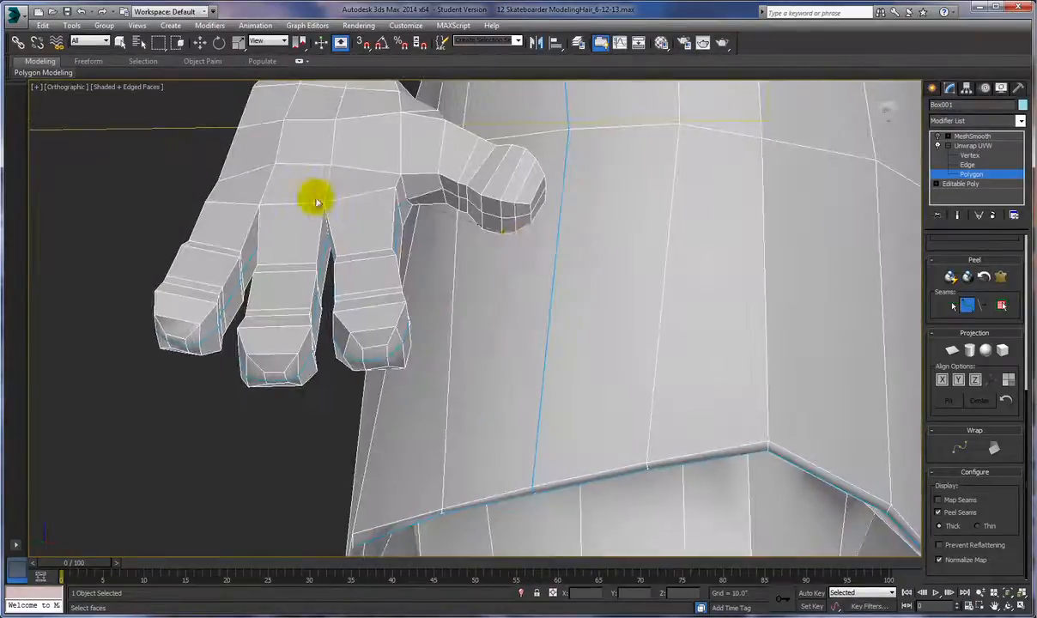
Continue the peel seam around the right thumb's tip and up its side to the wrist seam.
alt+middle_drag(530, 214, 487, 308)
click(198, 342)
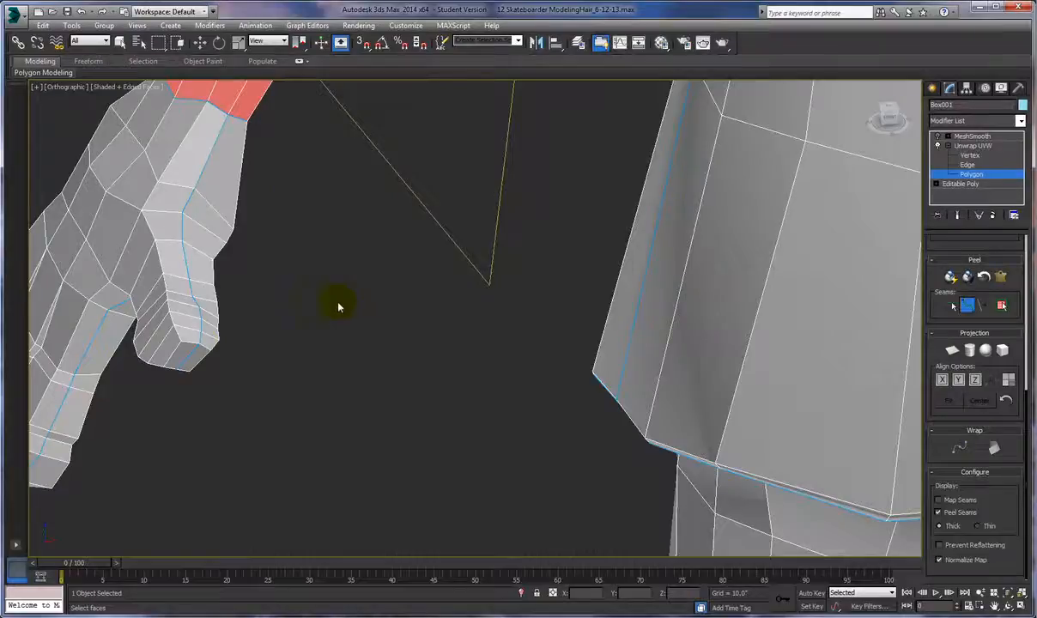
ctrl+alt+middle_drag(383, 322, 394, 364)
alt+middle_drag(291, 383, 343, 336)
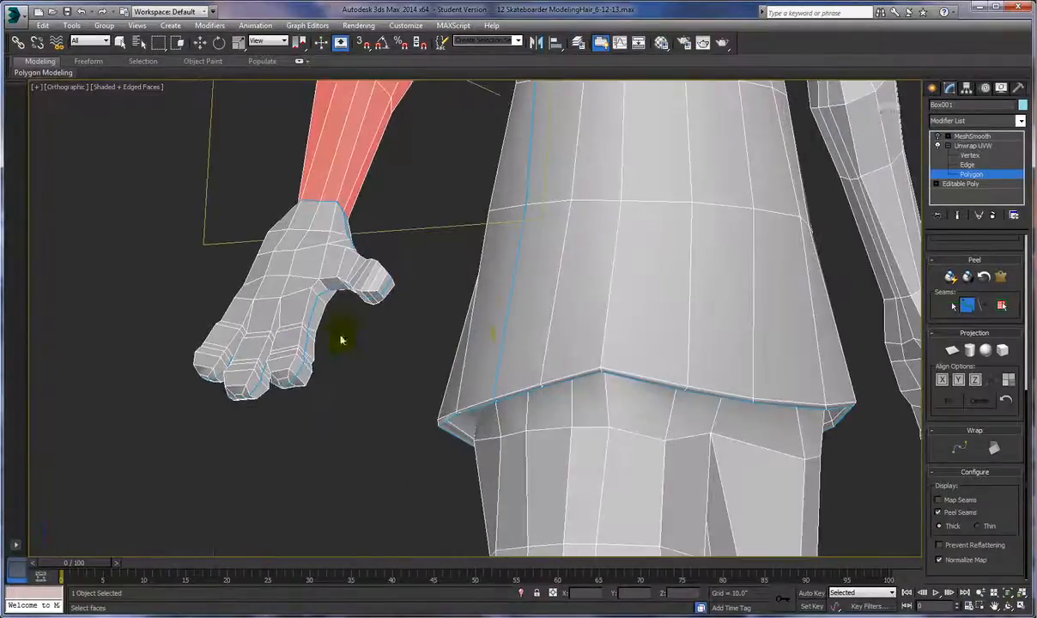
Stop editing seams, select a palm-side polygon of the right hand and expand the selection to its seams.
alt+middle_drag(509, 336, 361, 329)
alt+middle_drag(577, 329, 516, 331)
middle_drag(652, 272, 383, 509)
middle_drag(493, 472, 670, 484)
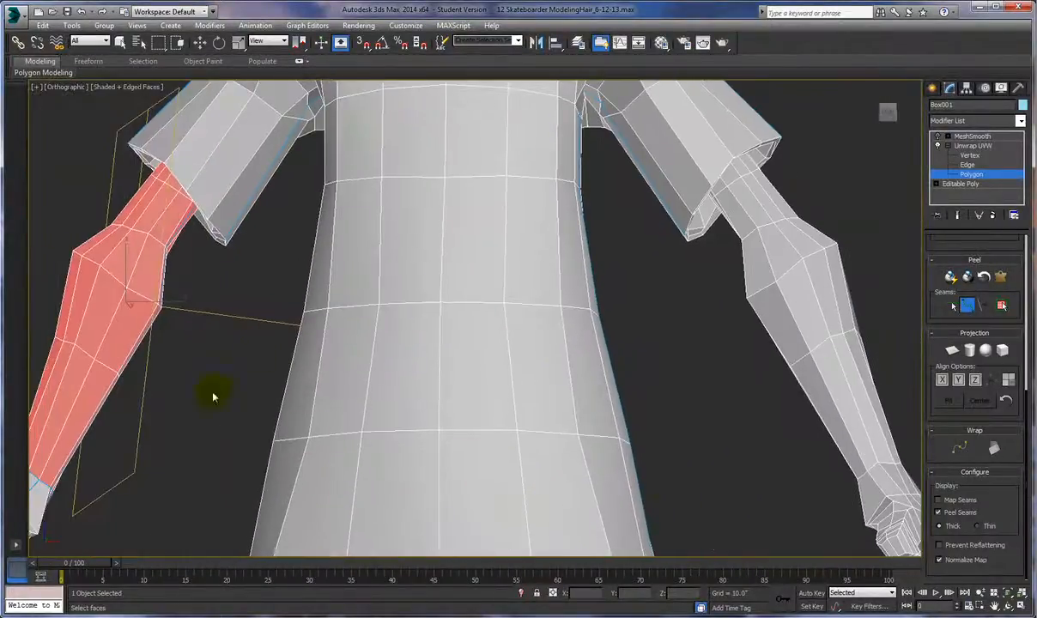
click(960, 176)
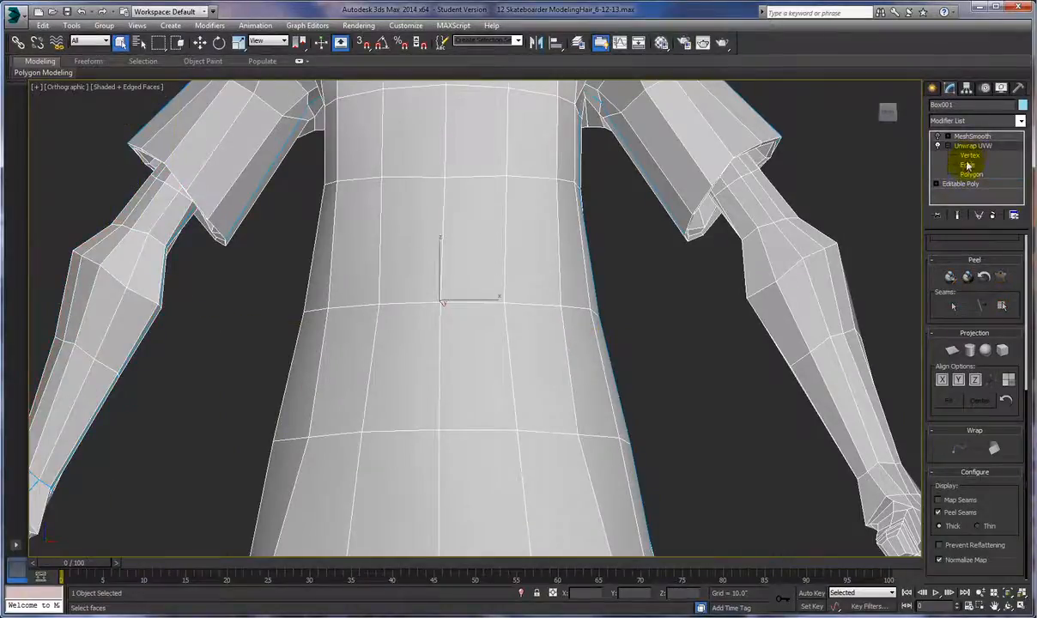
click(968, 165)
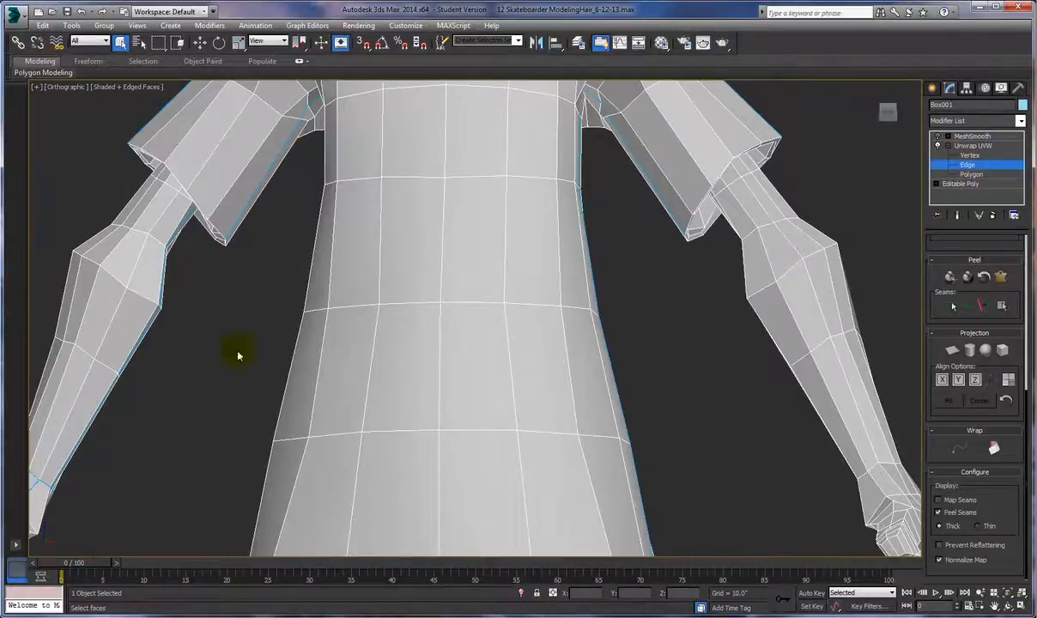
middle_drag(631, 506, 773, 334)
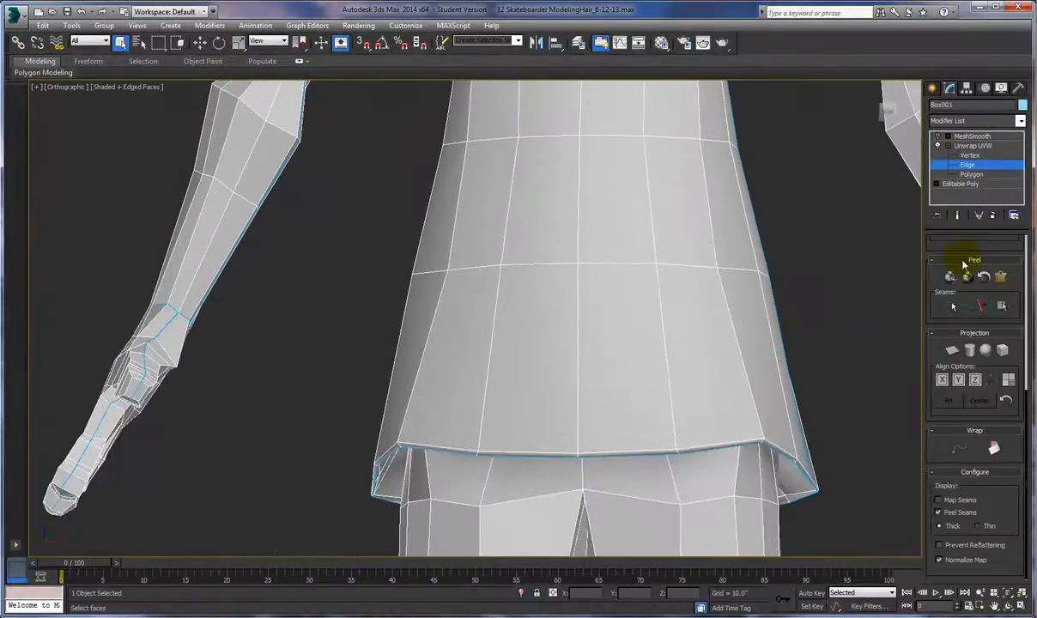
click(970, 175)
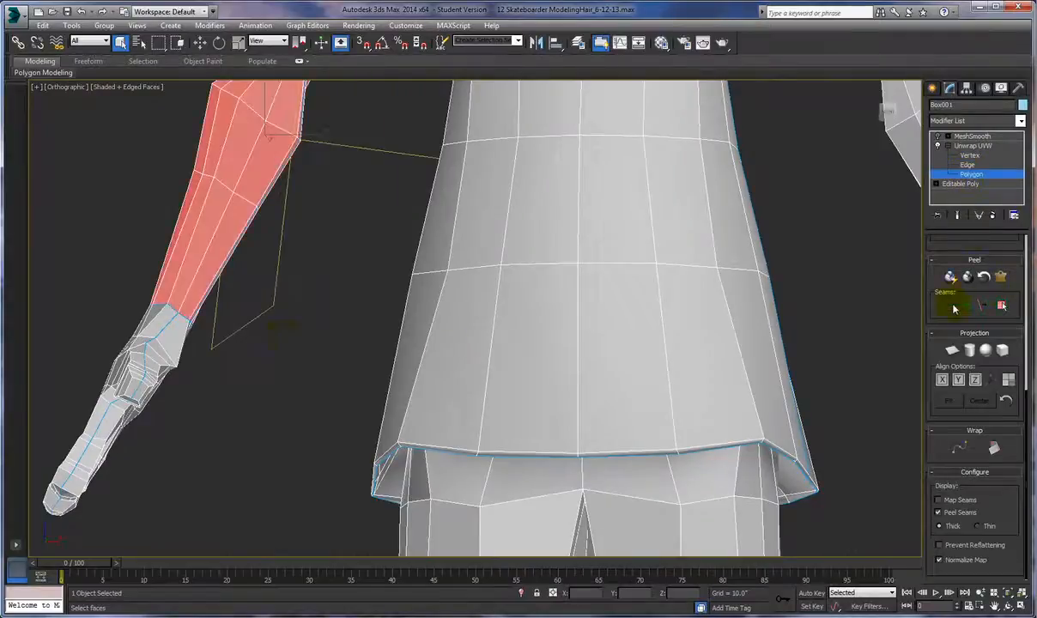
click(169, 351)
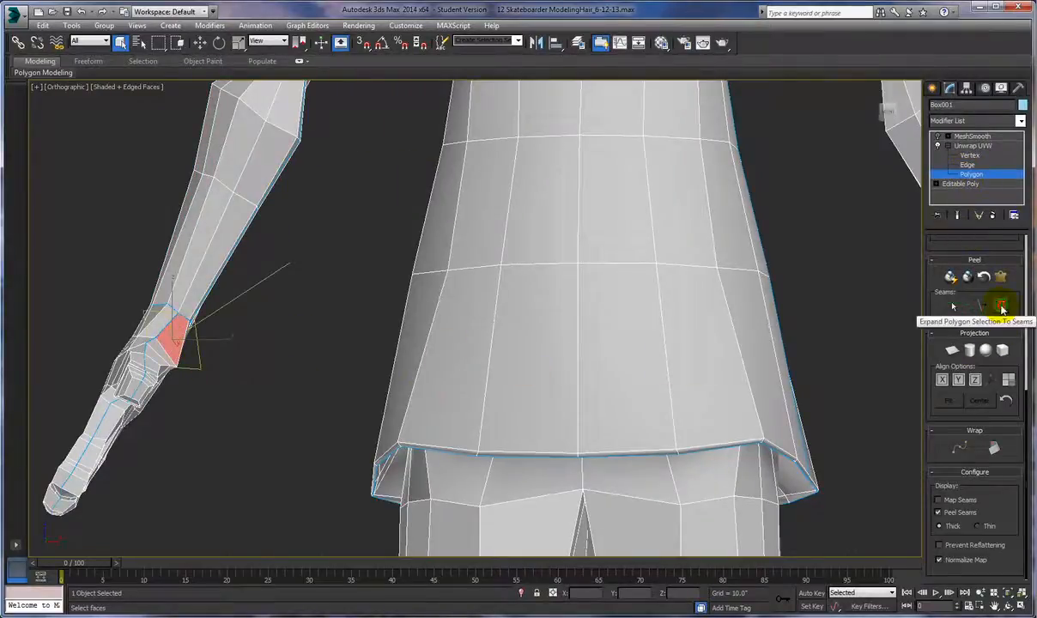
click(1002, 308)
Select a polygon on the back of the right hand and expand the selection to its seams.
alt+middle_drag(296, 452, 353, 472)
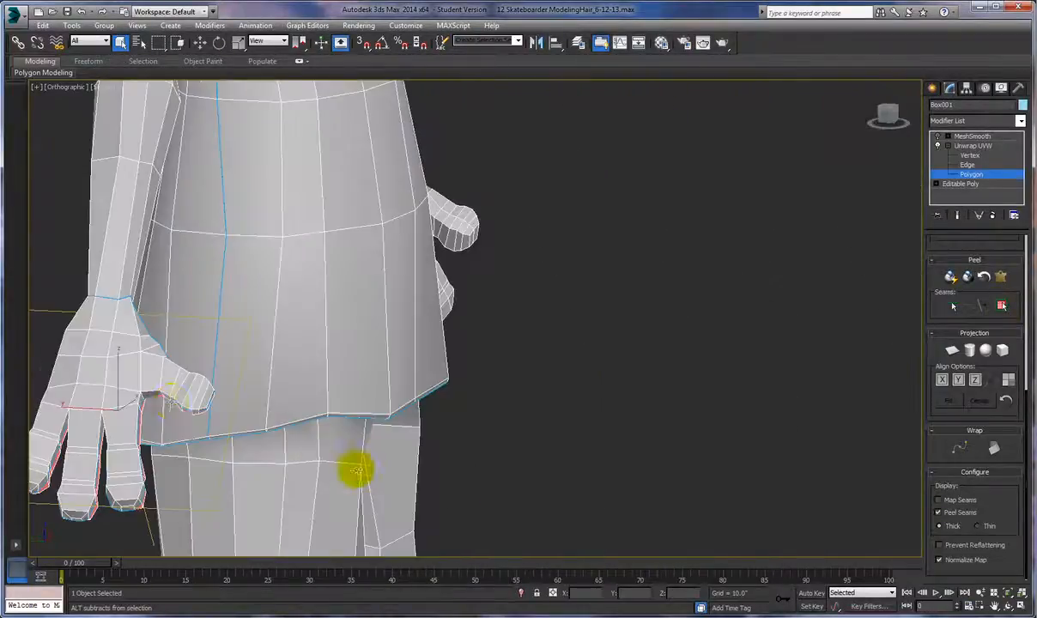
click(129, 375)
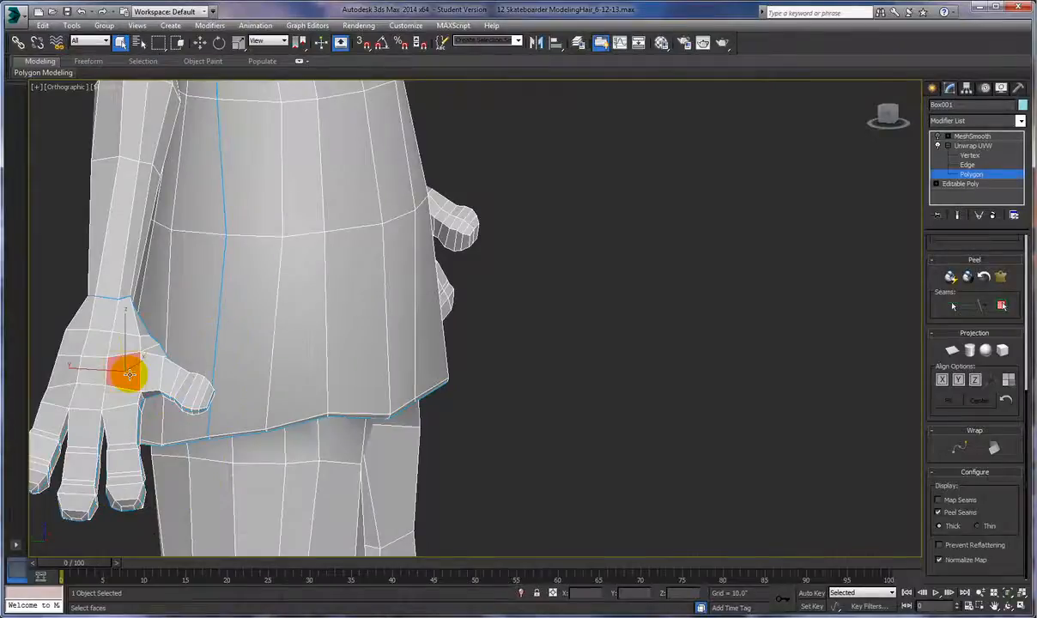
click(1002, 305)
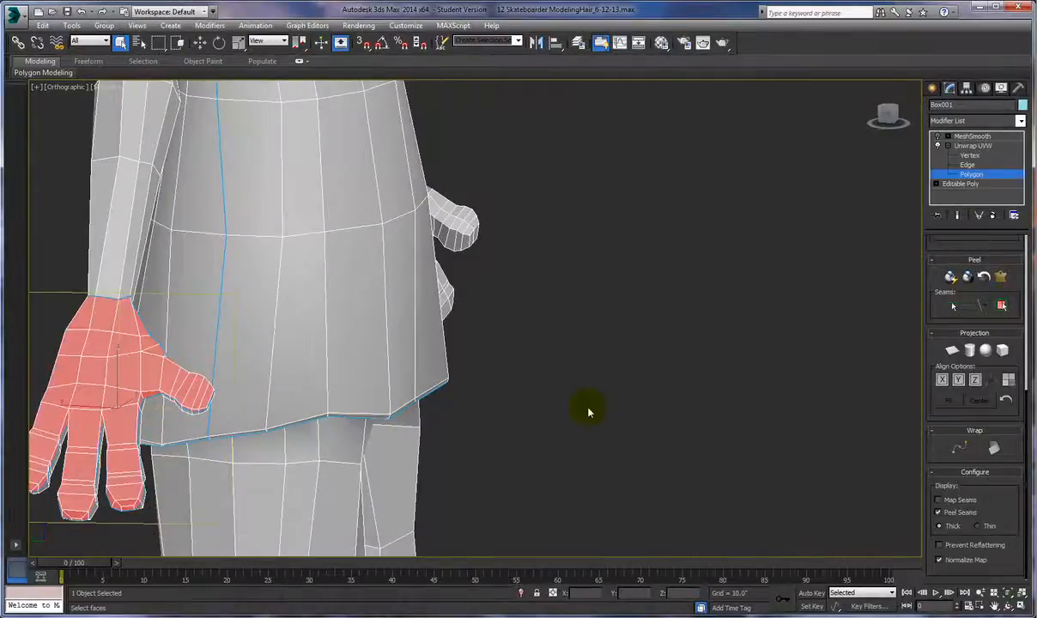
alt+middle_drag(586, 414, 491, 394)
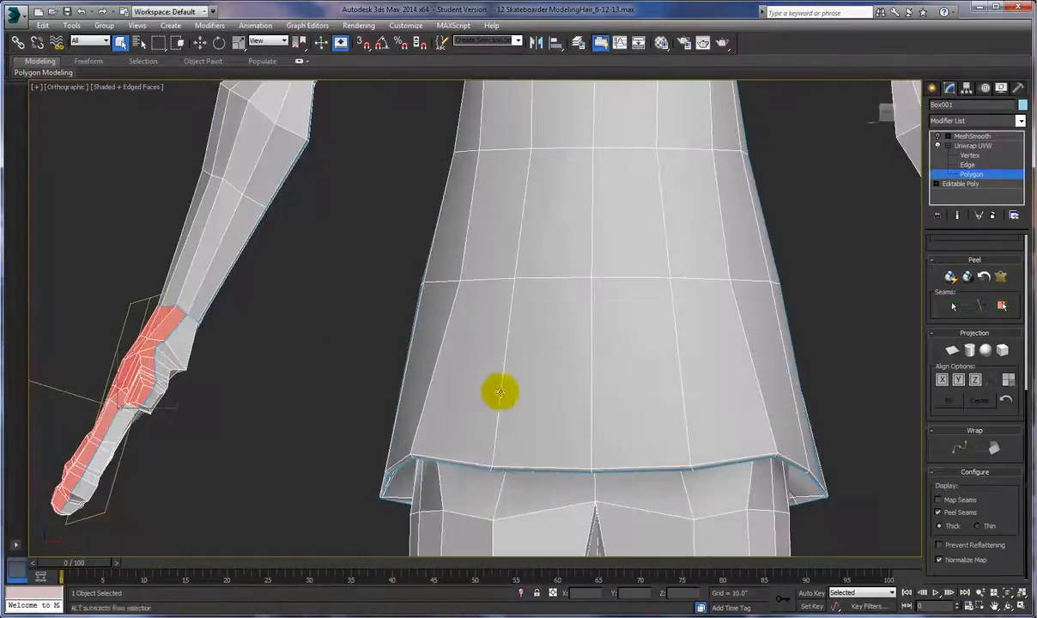
Clear the face selection and lay a peel seam around the character's left wrist.
click(287, 300)
alt+middle_drag(287, 301, 615, 468)
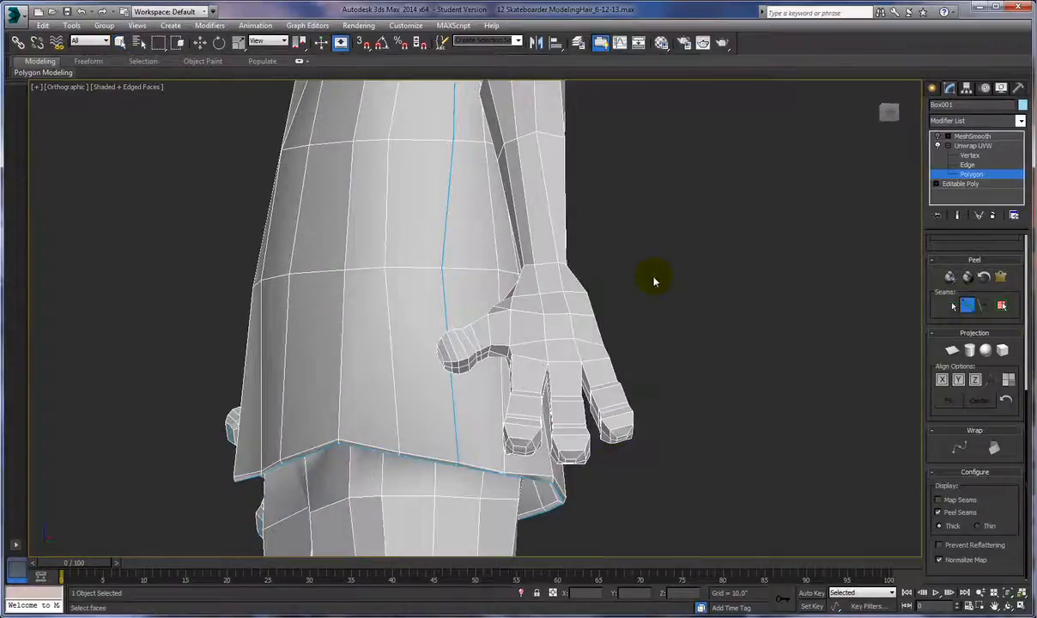
alt+middle_drag(613, 290, 646, 322)
click(603, 297)
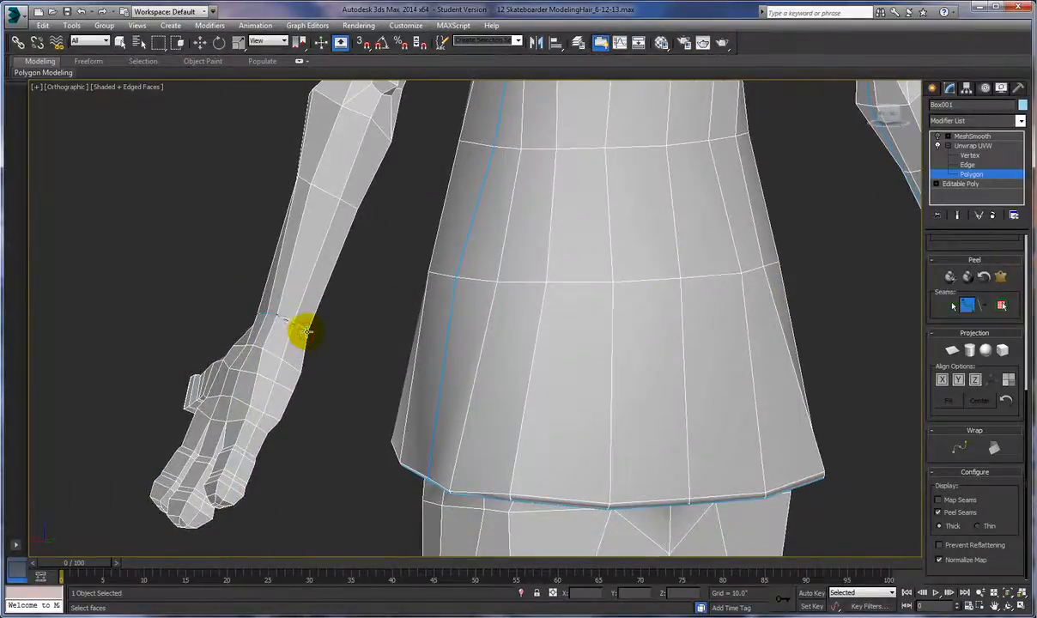
alt+middle_drag(354, 375, 293, 378)
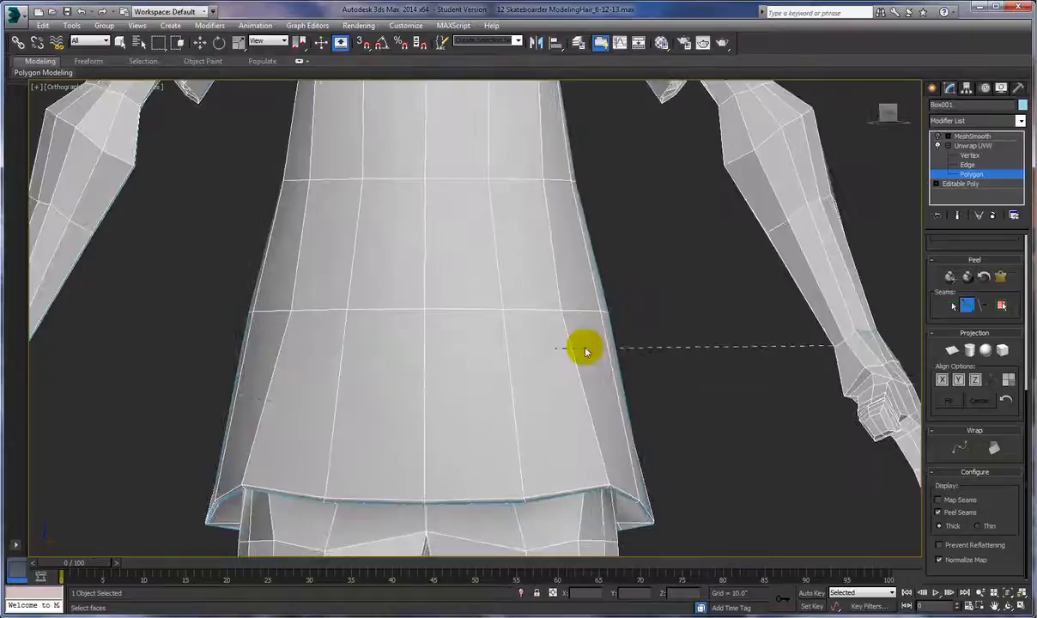
click(857, 332)
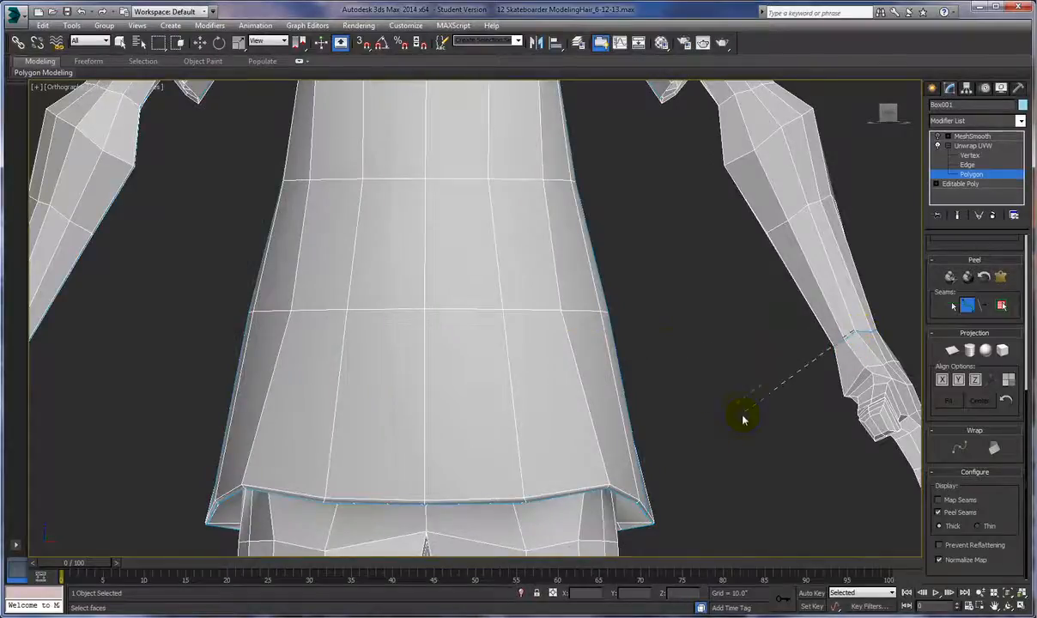
Lay a peel seam along the underside of the left arm from the shirt sleeve to the wrist seam.
alt+middle_drag(771, 424, 538, 392)
middle_drag(486, 361, 933, 449)
alt+middle_drag(652, 488, 540, 442)
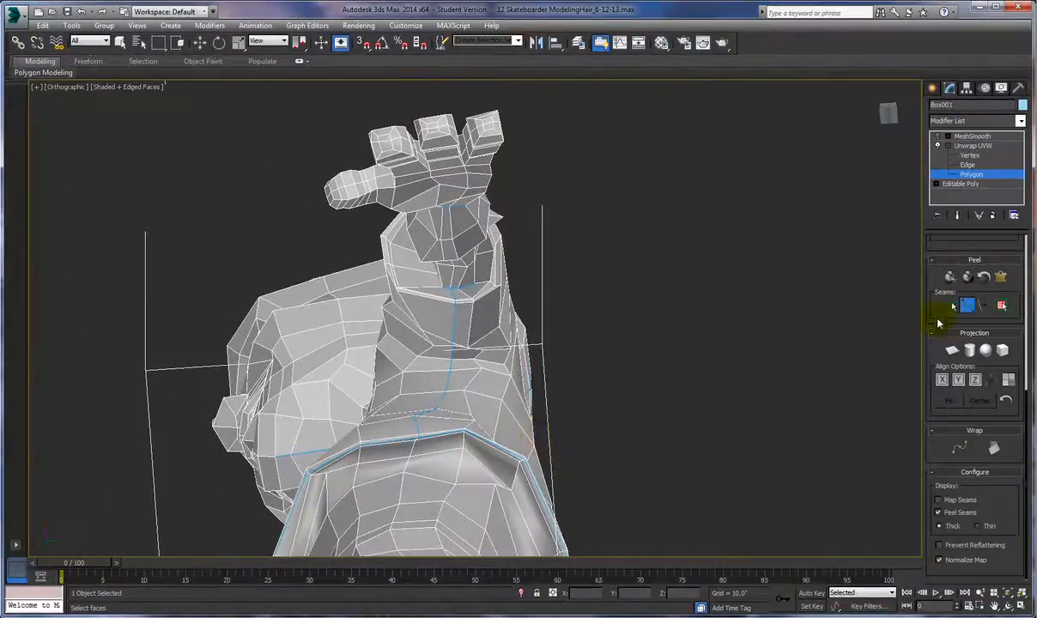
click(454, 294)
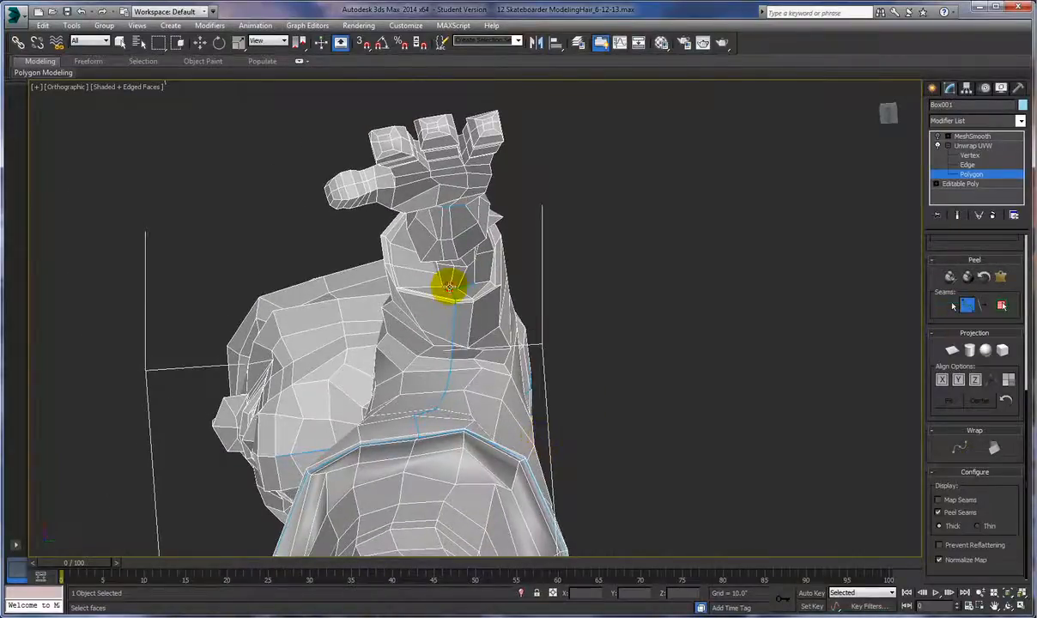
click(453, 267)
alt+middle_drag(452, 267, 452, 255)
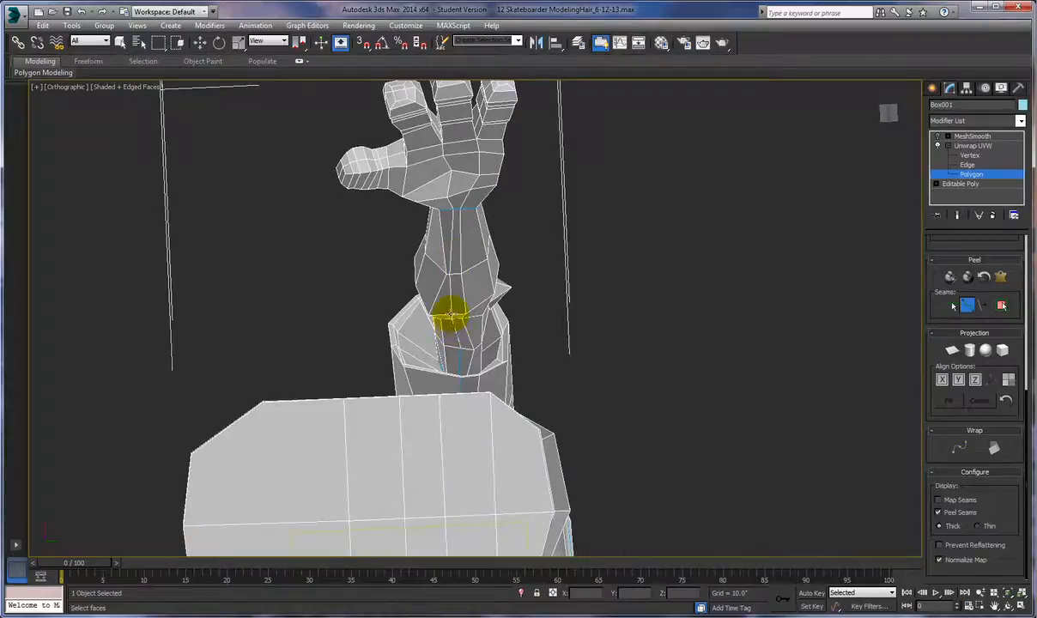
click(452, 211)
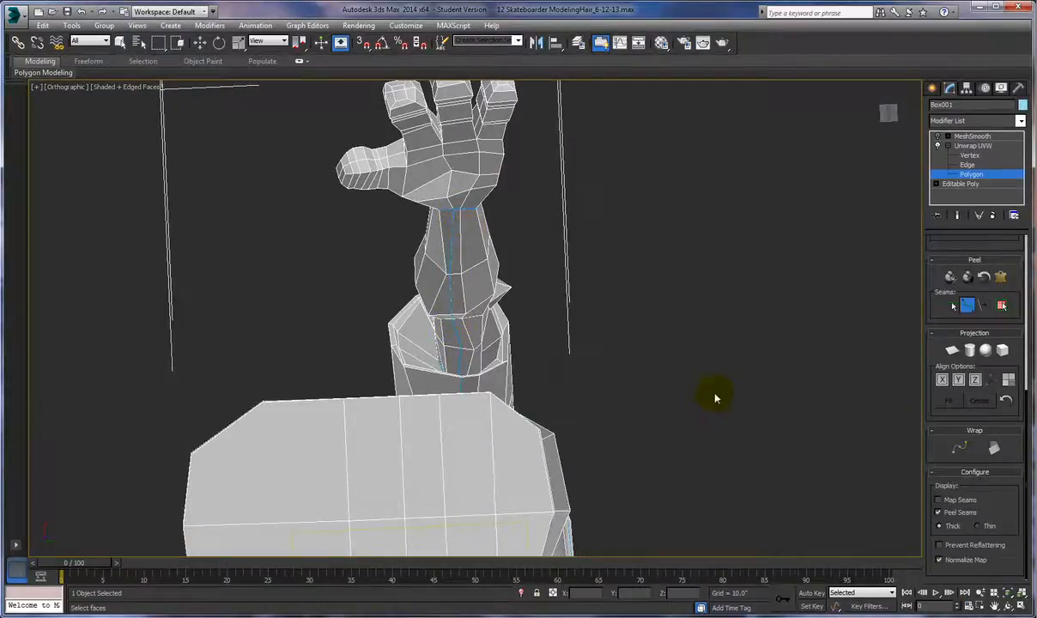
alt+middle_drag(712, 397, 849, 319)
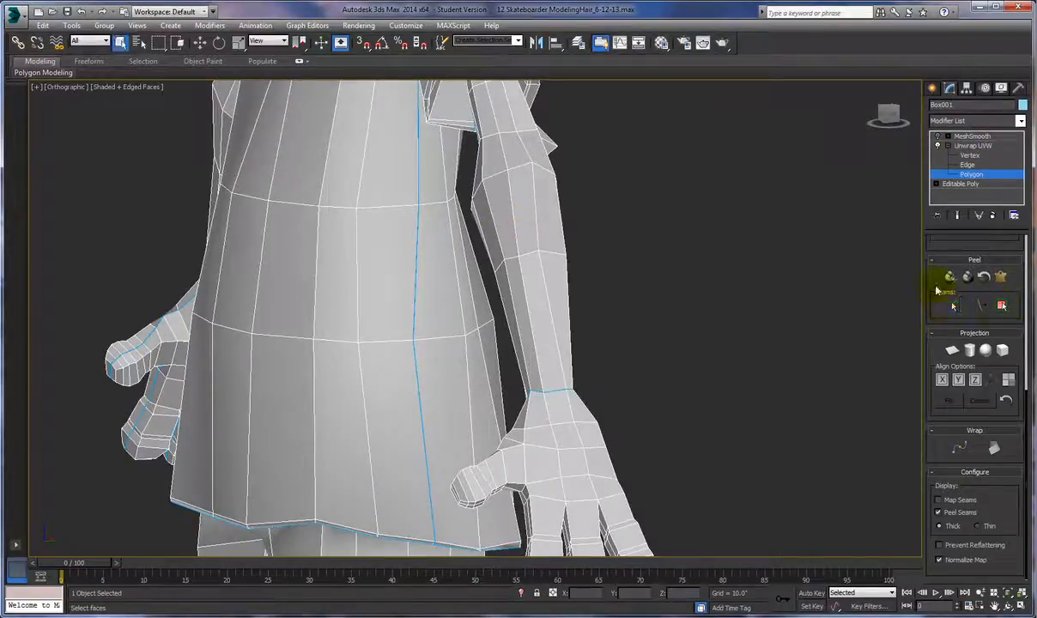
Select a polygon on the left forearm and expand the selection to its seams.
click(528, 223)
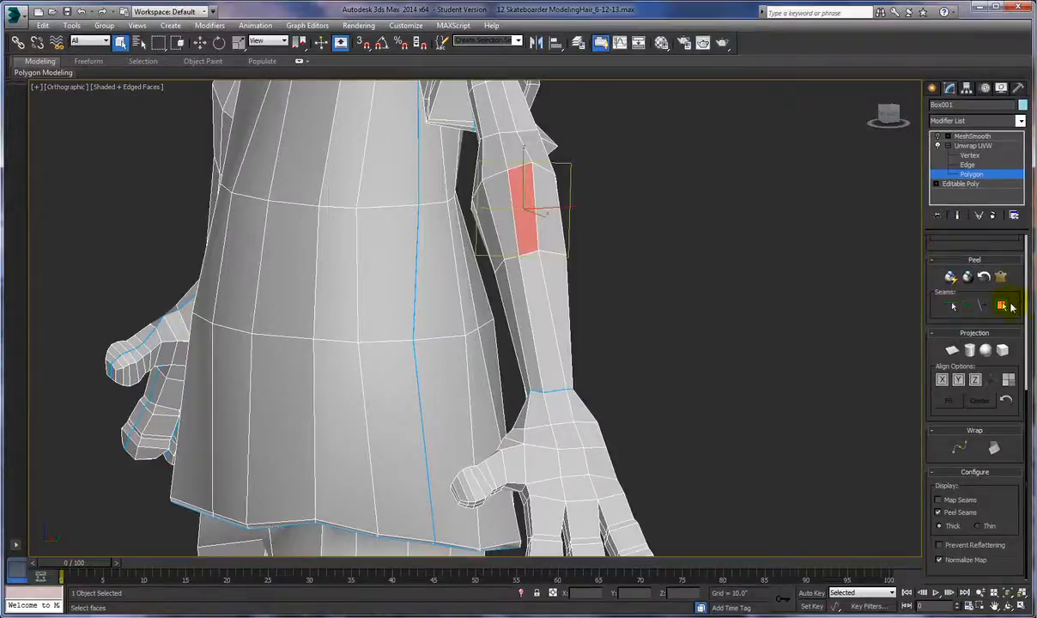
click(1002, 306)
alt+middle_drag(798, 353, 775, 355)
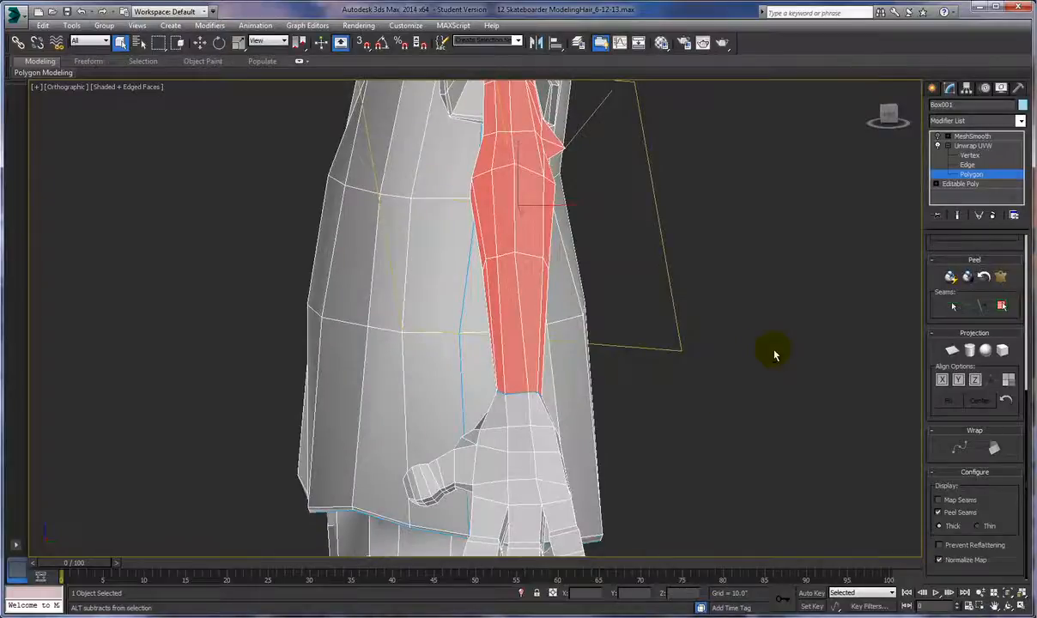
alt+middle_drag(724, 426, 829, 415)
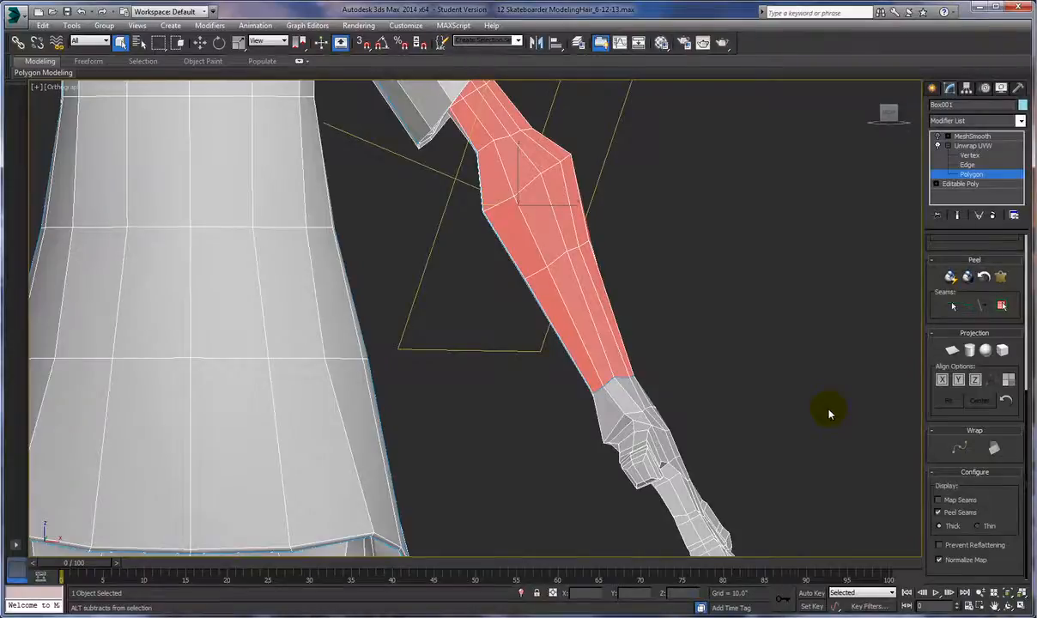
Lay a peel seam from the left wrist around the thumb and along the index finger's side and tip.
alt+middle_drag(742, 401, 687, 354)
click(966, 307)
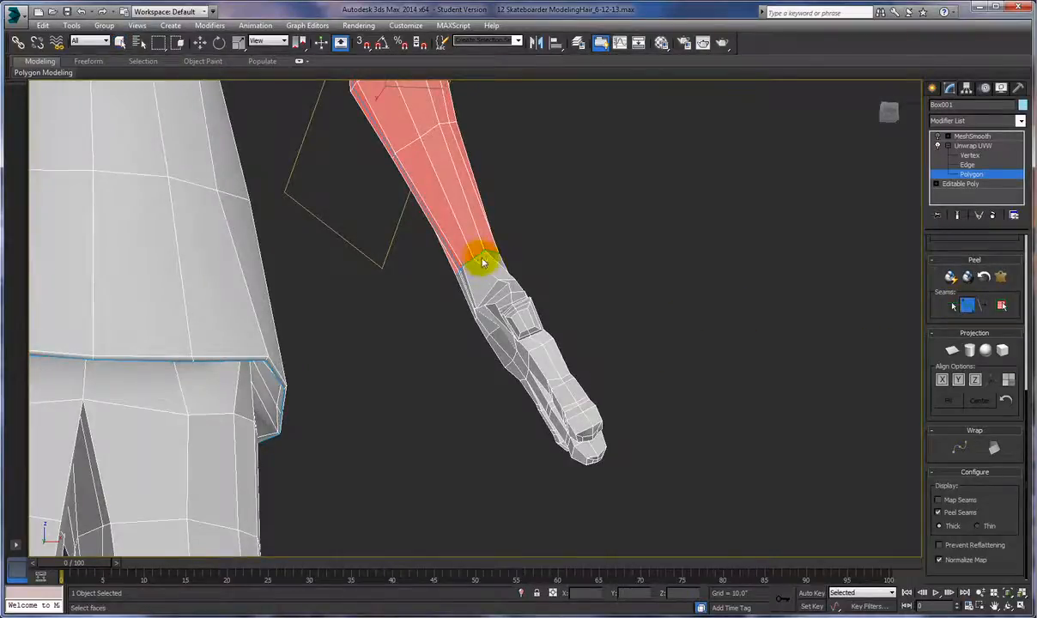
alt+middle_drag(546, 342, 513, 309)
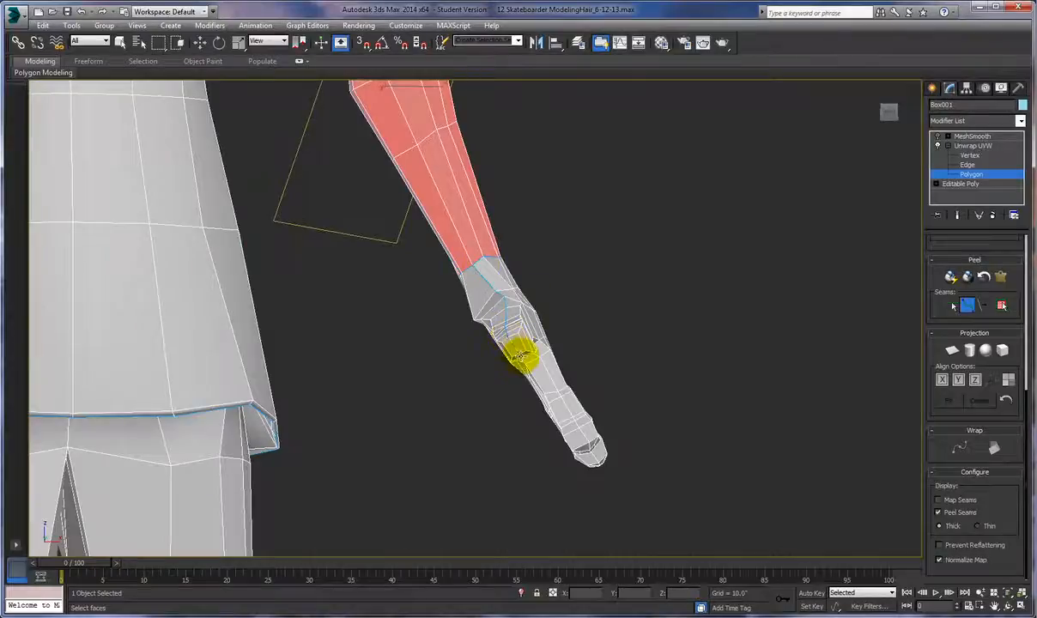
scroll(544, 370, up, 5)
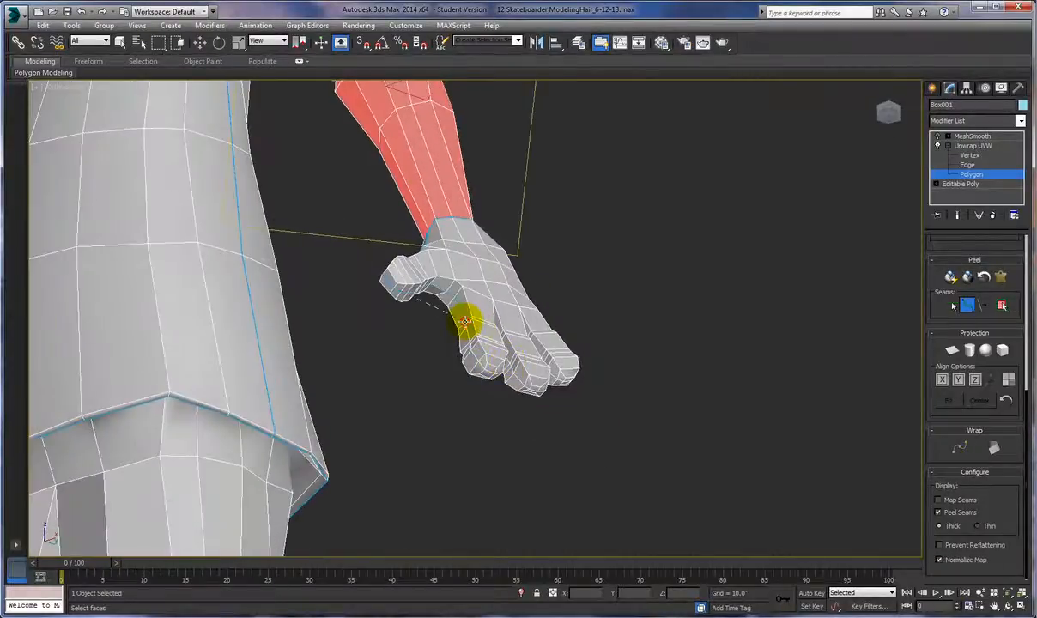
click(465, 322)
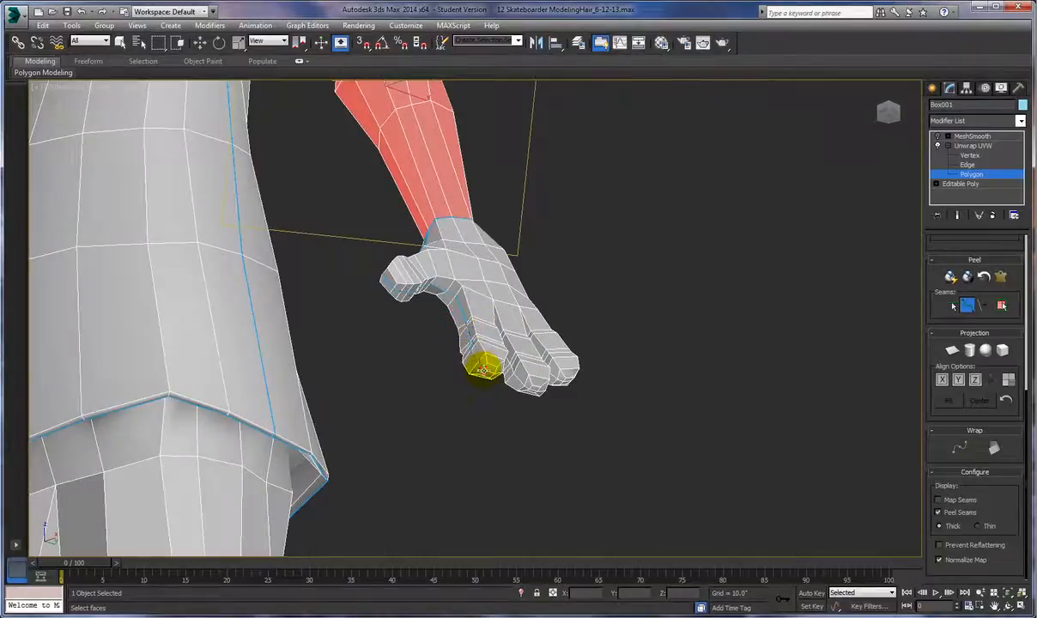
alt+middle_drag(484, 367, 440, 359)
scroll(440, 357, up, 2)
scroll(439, 301, up, 5)
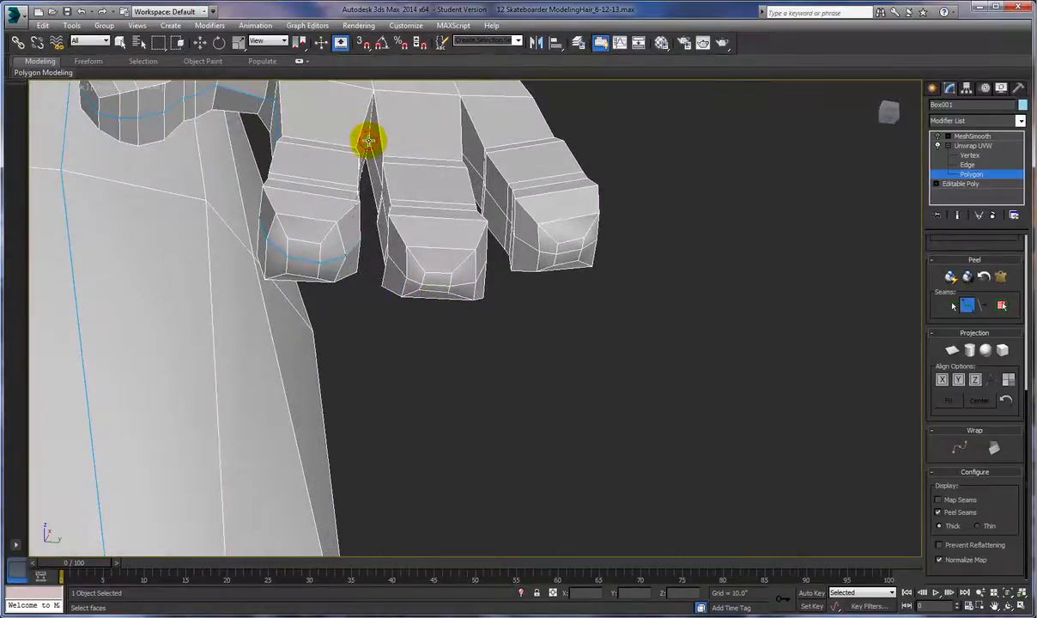
Continue the peel seam between the index and middle fingers, around the middle fingertip and up its far side.
alt+middle_drag(408, 280, 430, 269)
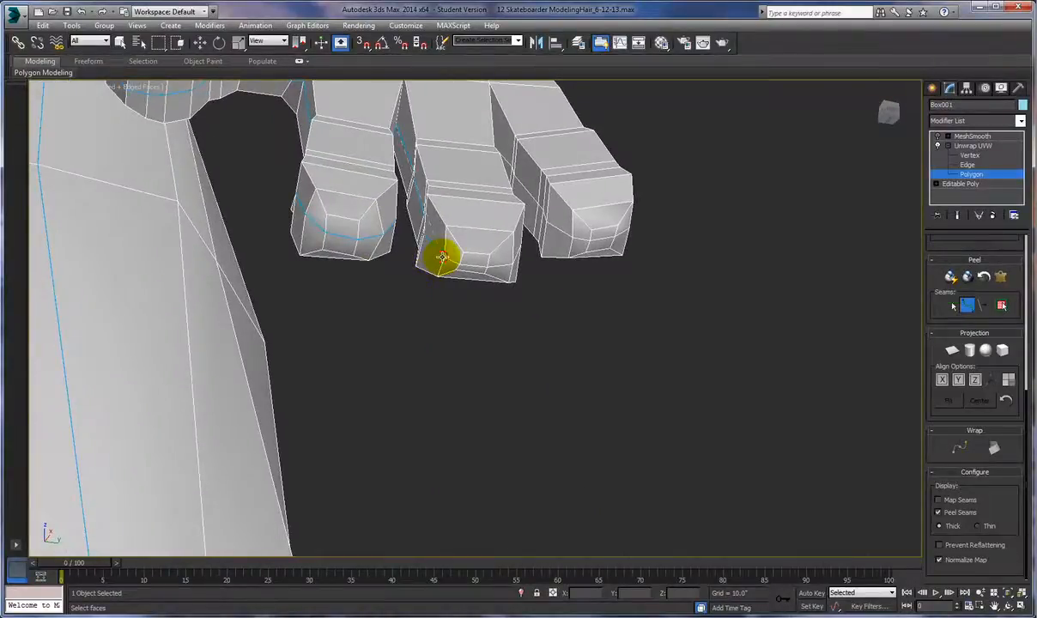
mouse_move(454, 230)
alt+middle_down()
mouse_move(470, 236)
mouse_move(421, 240)
alt+middle_up()
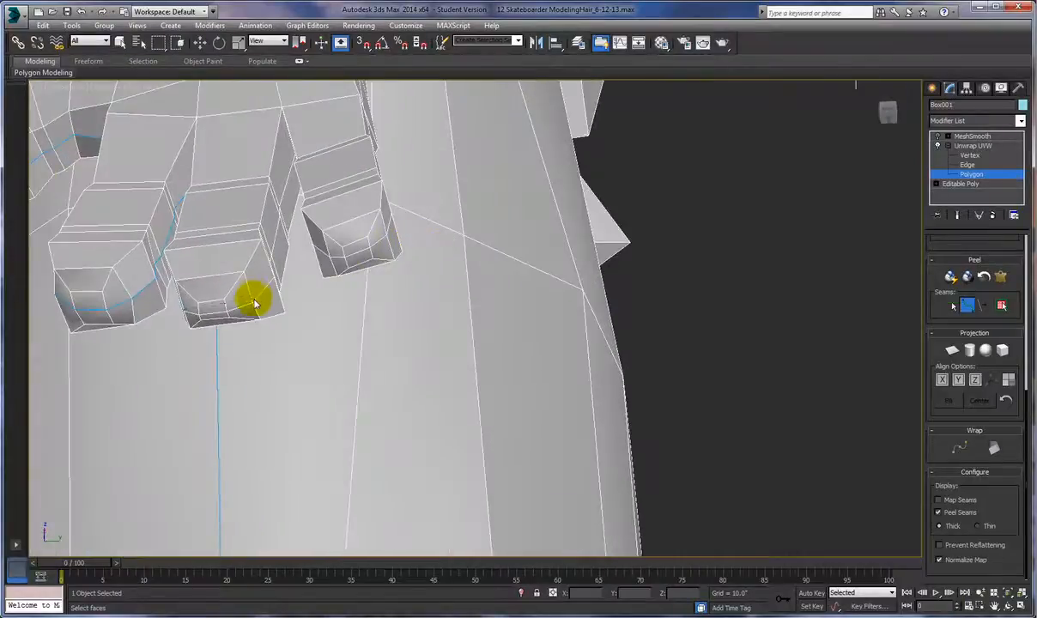
scroll(258, 301, down, 2)
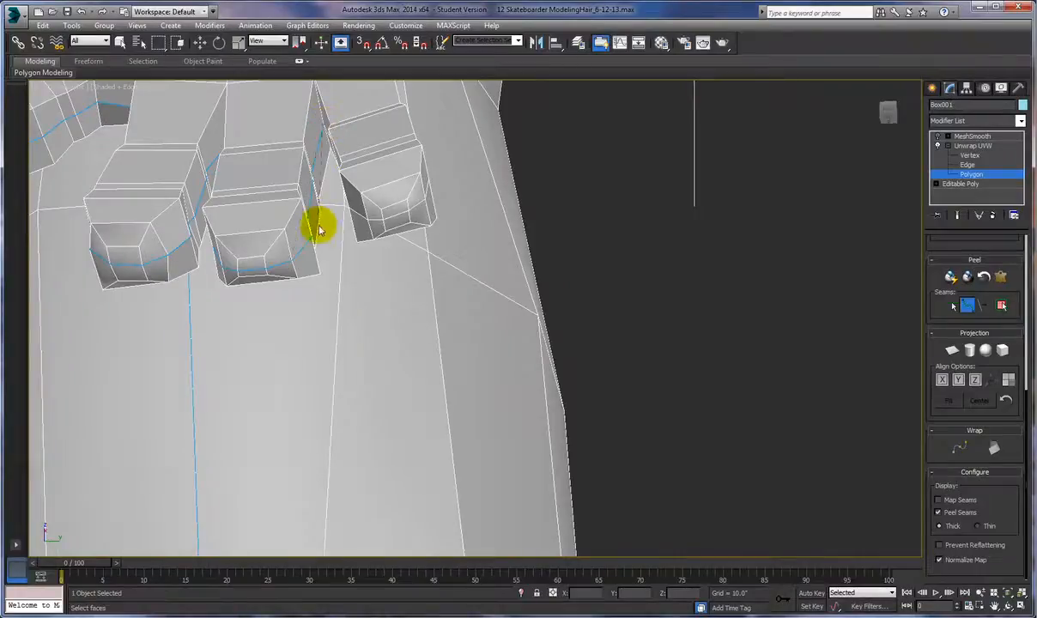
scroll(317, 249, up, 2)
alt+middle_drag(311, 253, 335, 234)
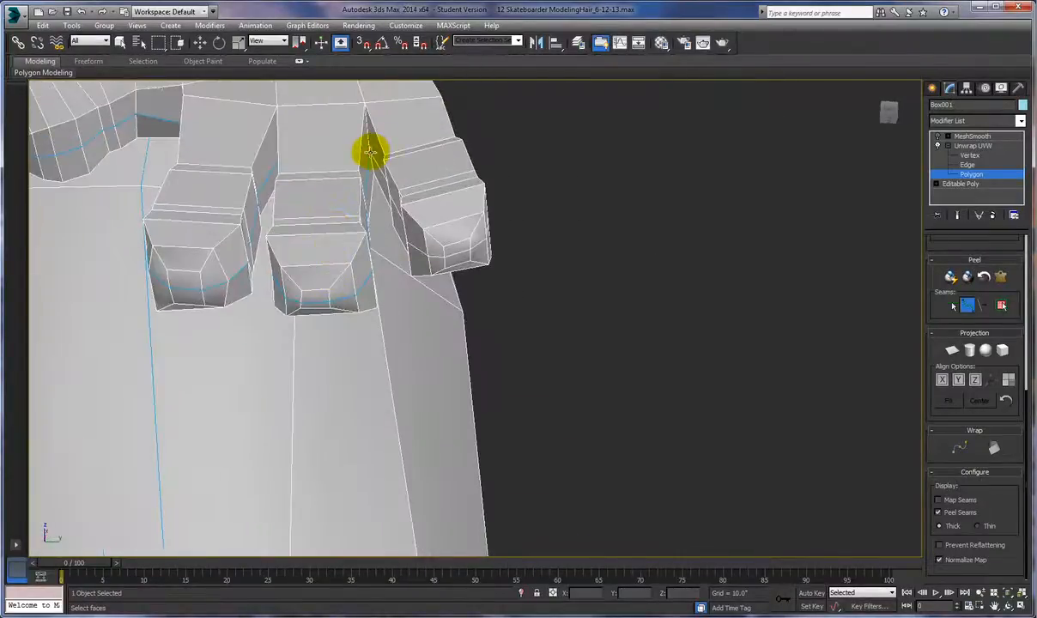
Continue the peel seam around the little finger's tip and up the outer side of the left hand to the wrist seam.
click(427, 237)
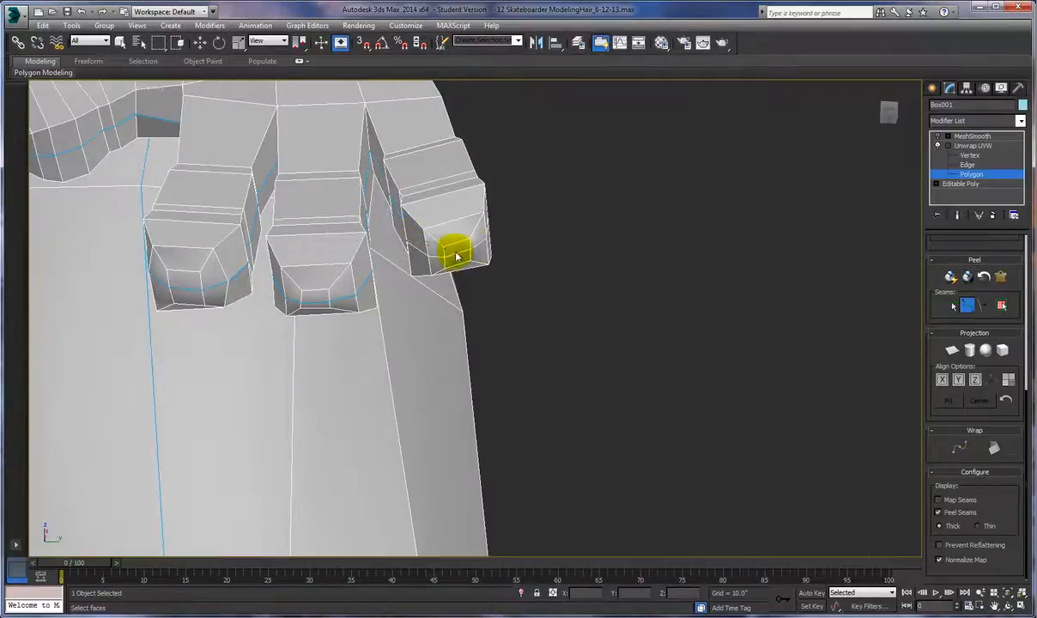
scroll(485, 241, up, 6)
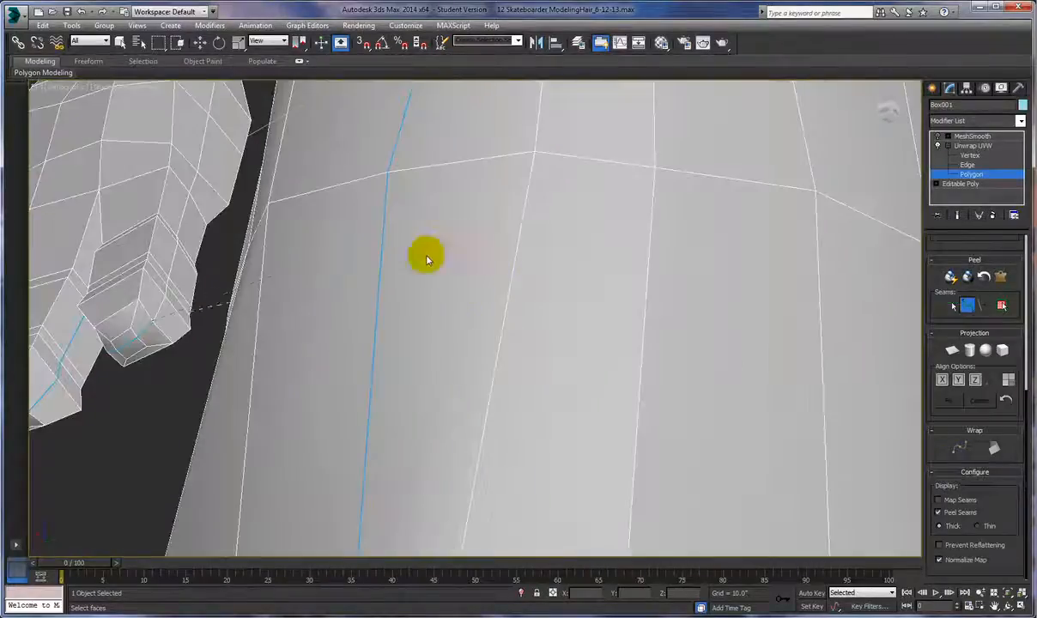
scroll(312, 239, up, 1)
click(216, 136)
scroll(289, 266, down, 3)
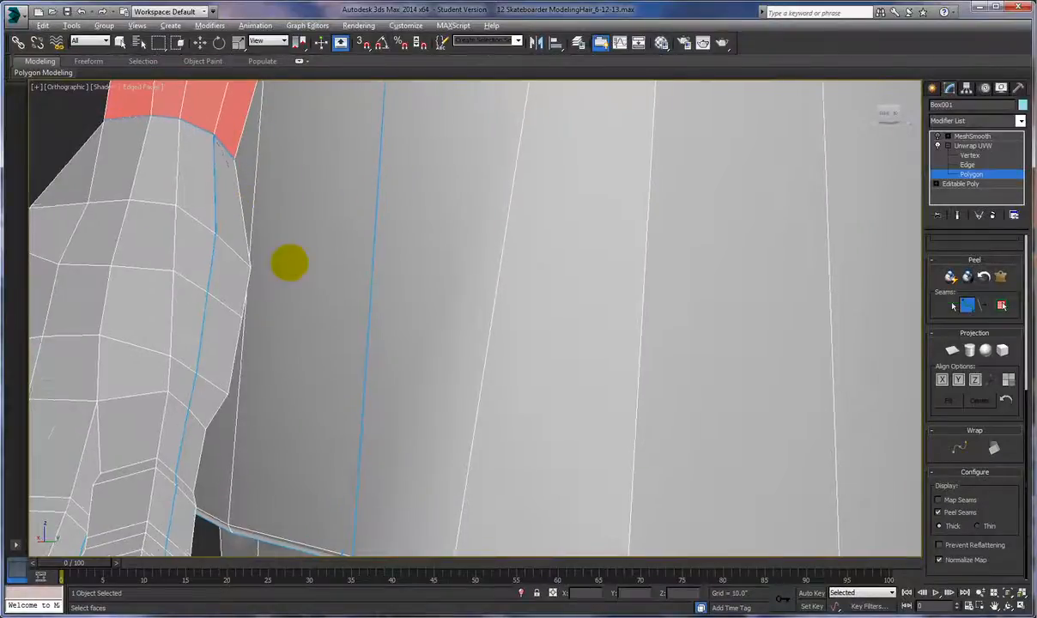
Stop editing seams, select a polygon on the back of the left hand and expand the selection to its seams.
alt+middle_drag(292, 285, 336, 273)
scroll(360, 278, up, 3)
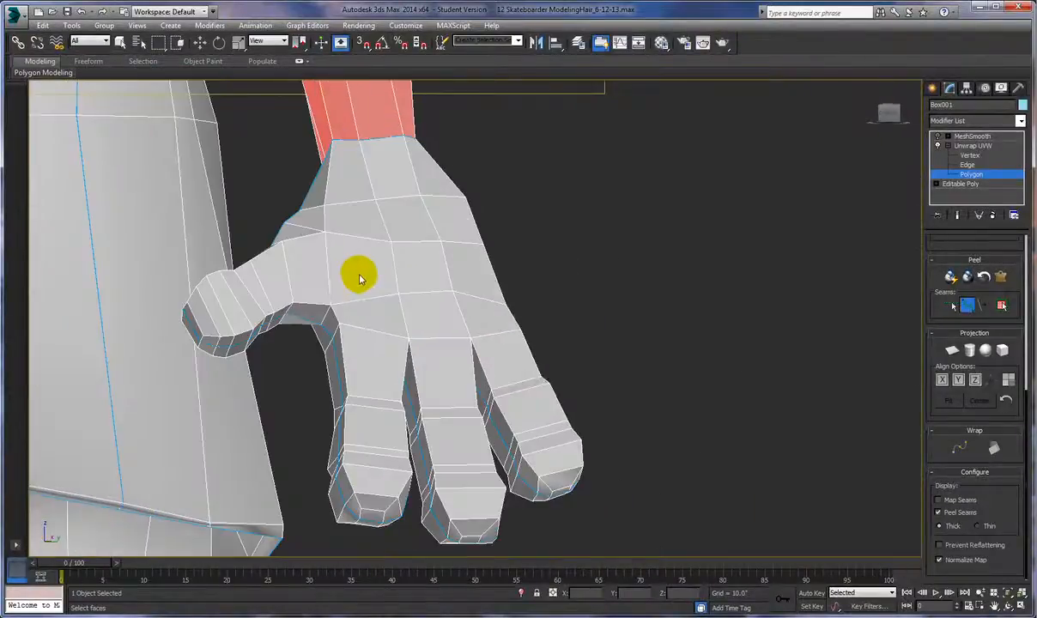
scroll(360, 279, down, 5)
alt+middle_drag(363, 320, 547, 300)
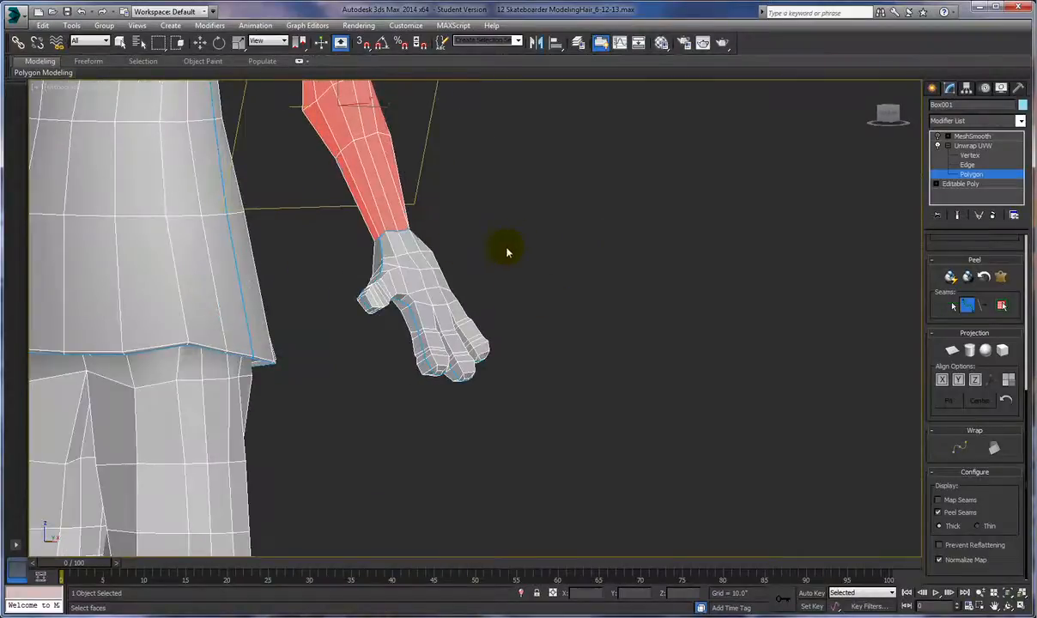
click(545, 232)
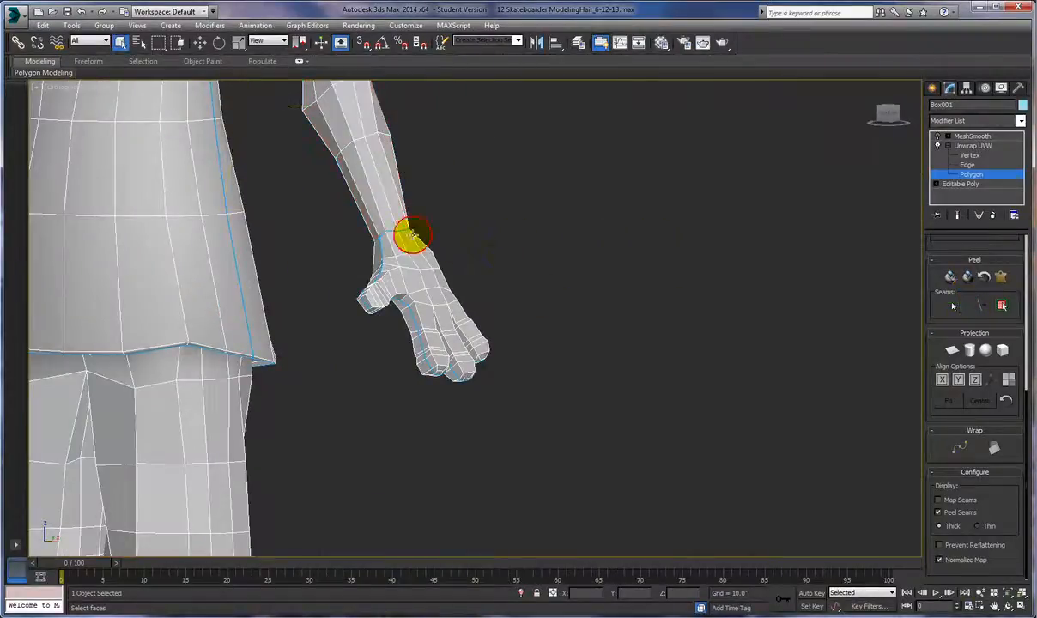
click(417, 259)
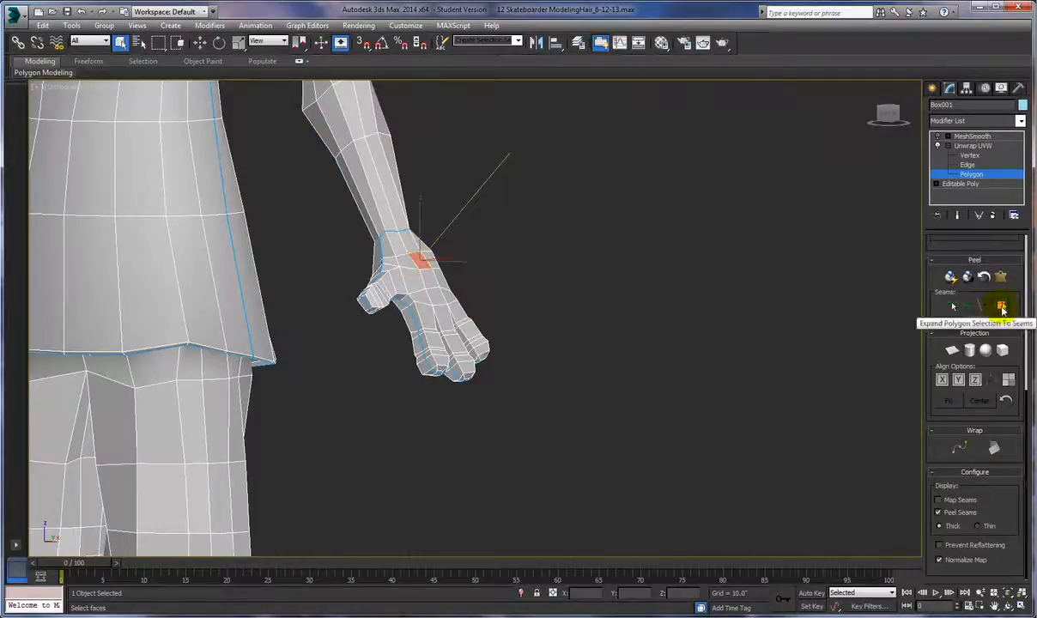
click(1002, 306)
alt+middle_drag(582, 378, 648, 370)
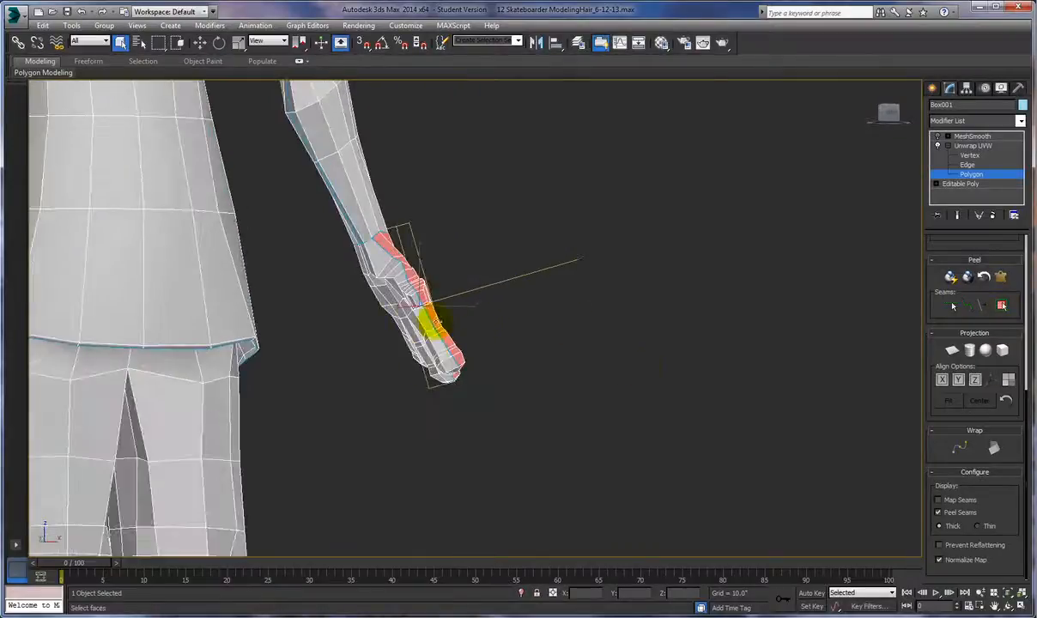
Select a palm-side polygon of the left hand, expand the selection to its seams, and clear the selection.
click(397, 310)
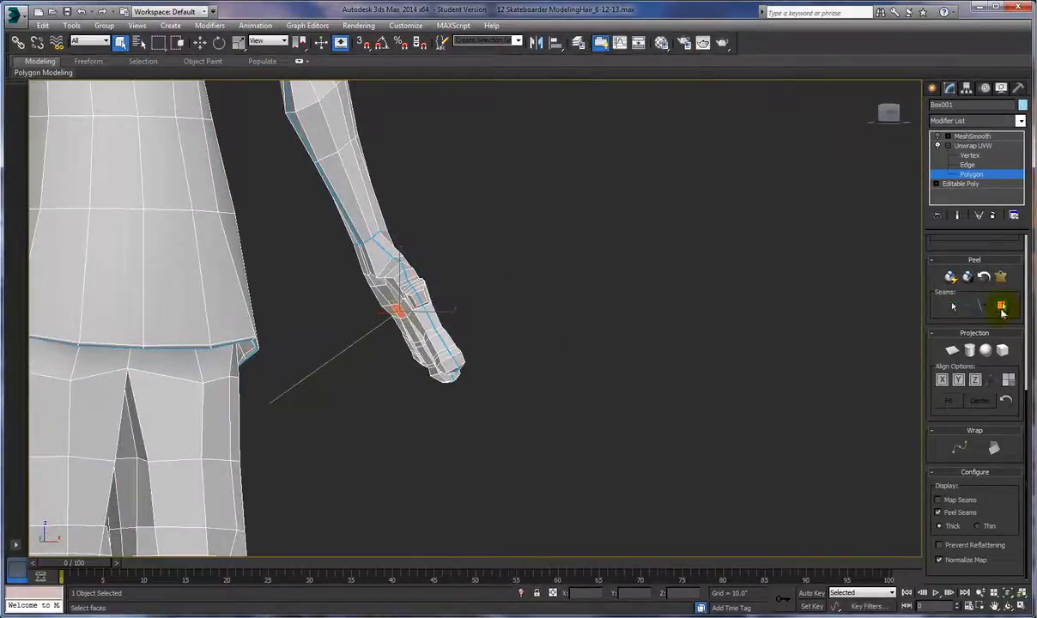
click(1002, 307)
click(605, 418)
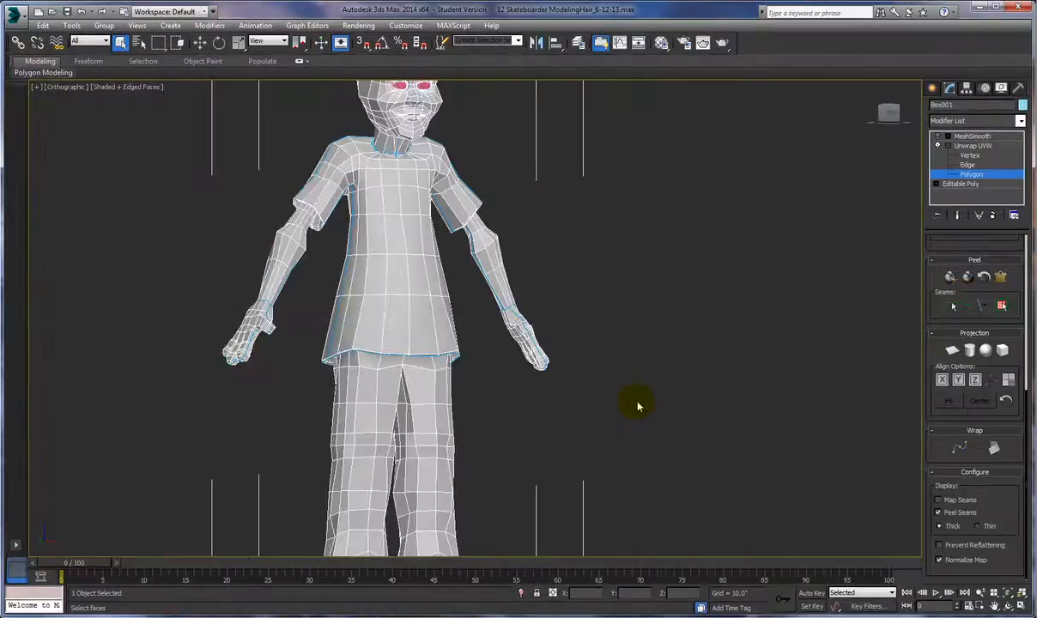
Examine the trousers and shoes from the front, side, back and below to plan their seams.
middle_drag(637, 404, 666, 375)
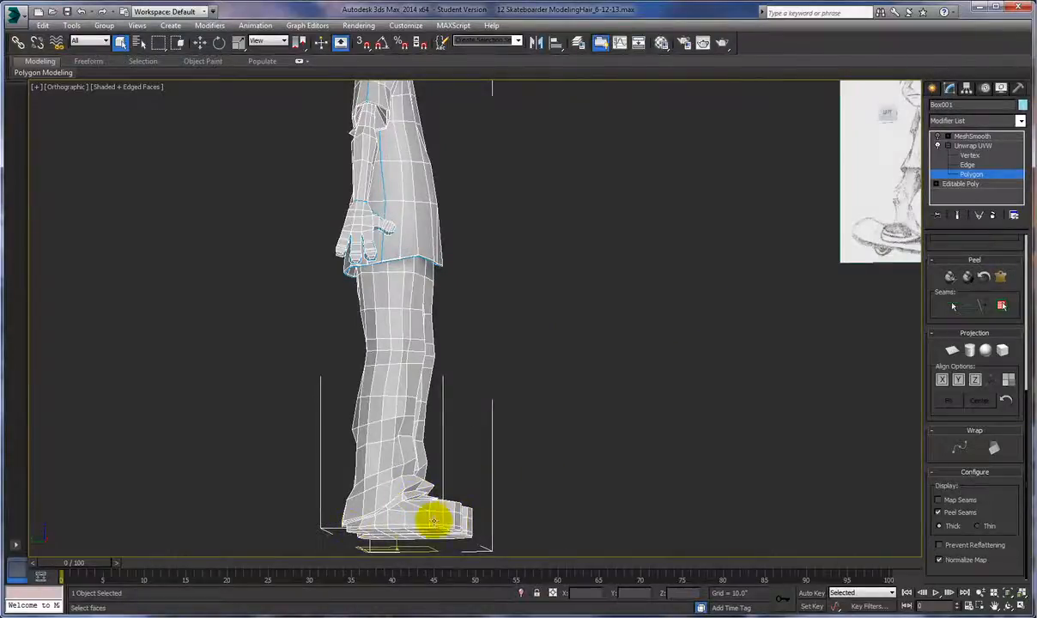
alt+middle_drag(519, 515, 552, 456)
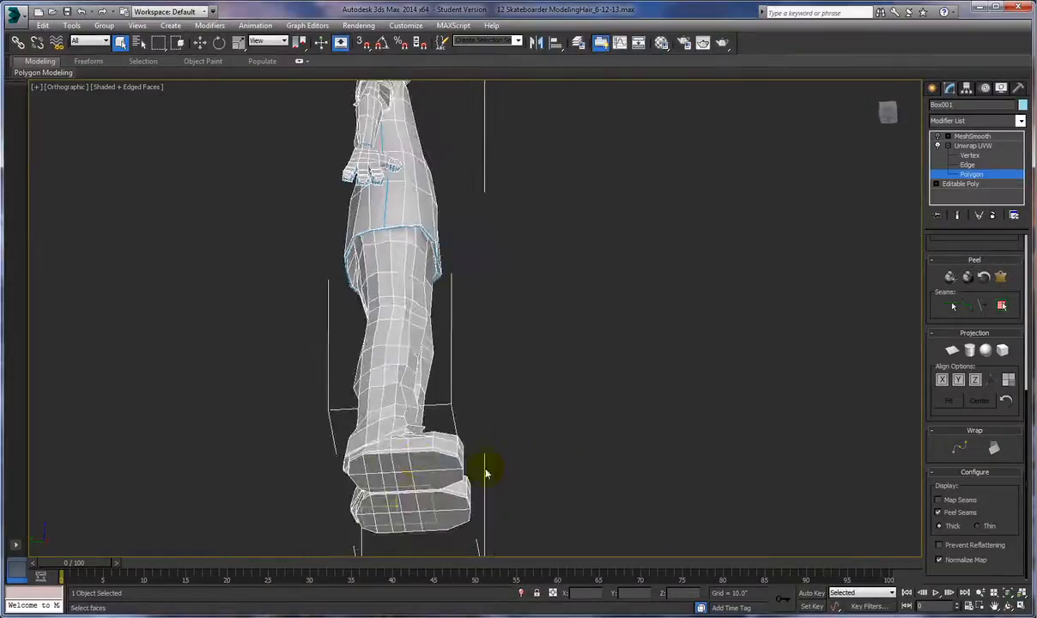
alt+middle_drag(362, 473, 563, 511)
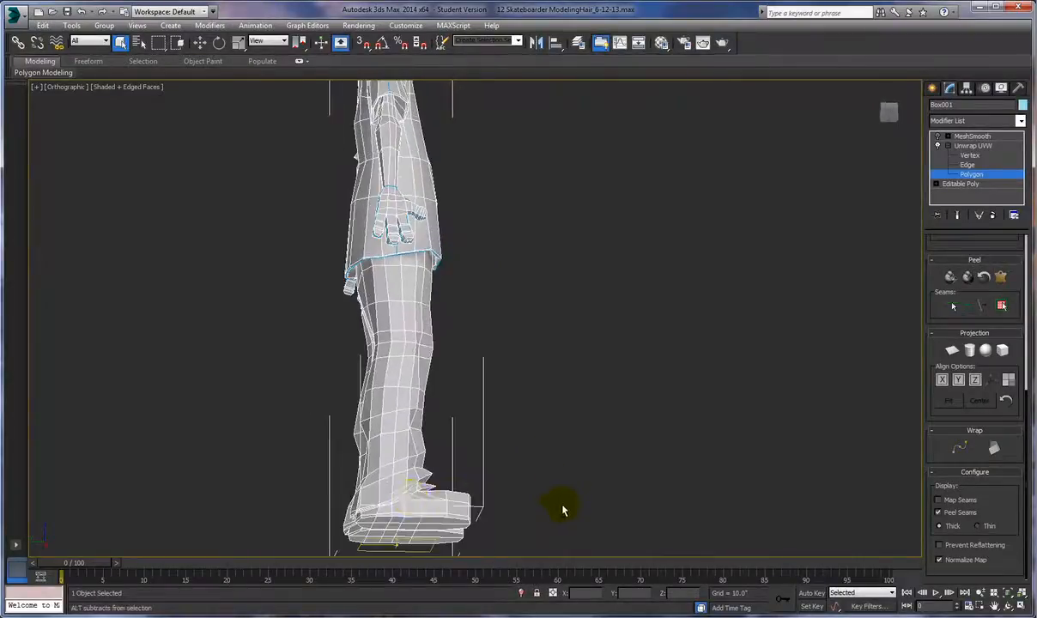
alt+middle_drag(449, 499, 551, 440)
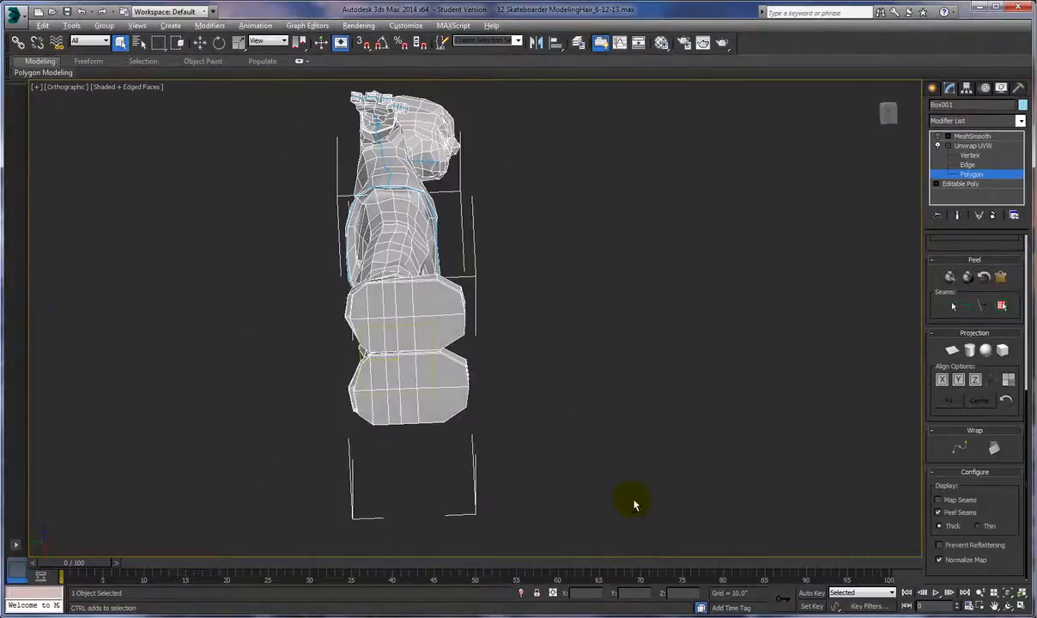
alt+middle_drag(628, 491, 408, 283)
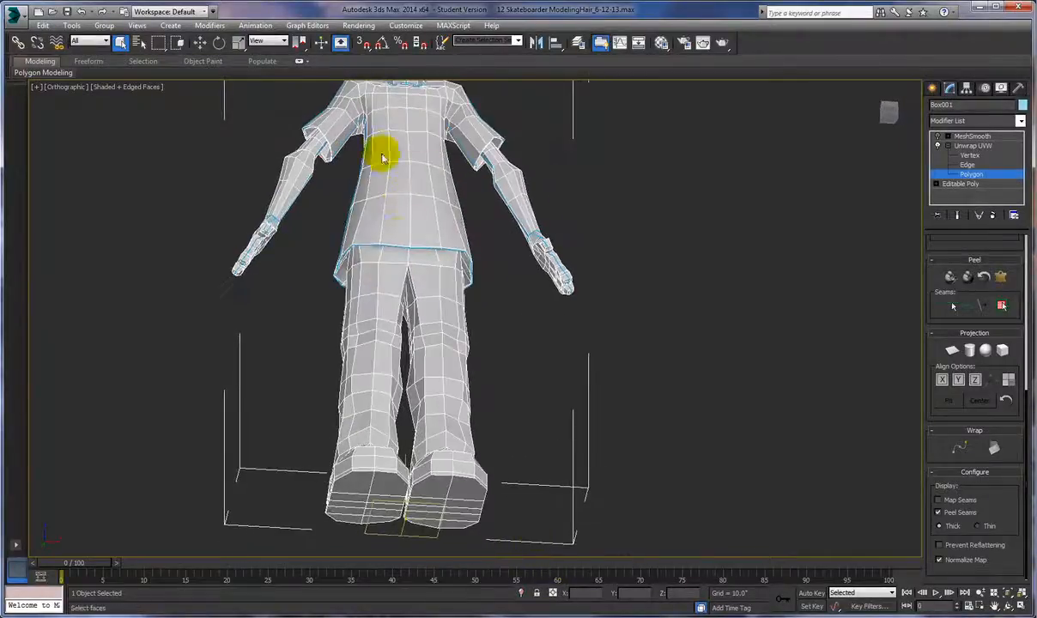
alt+middle_drag(505, 419, 403, 518)
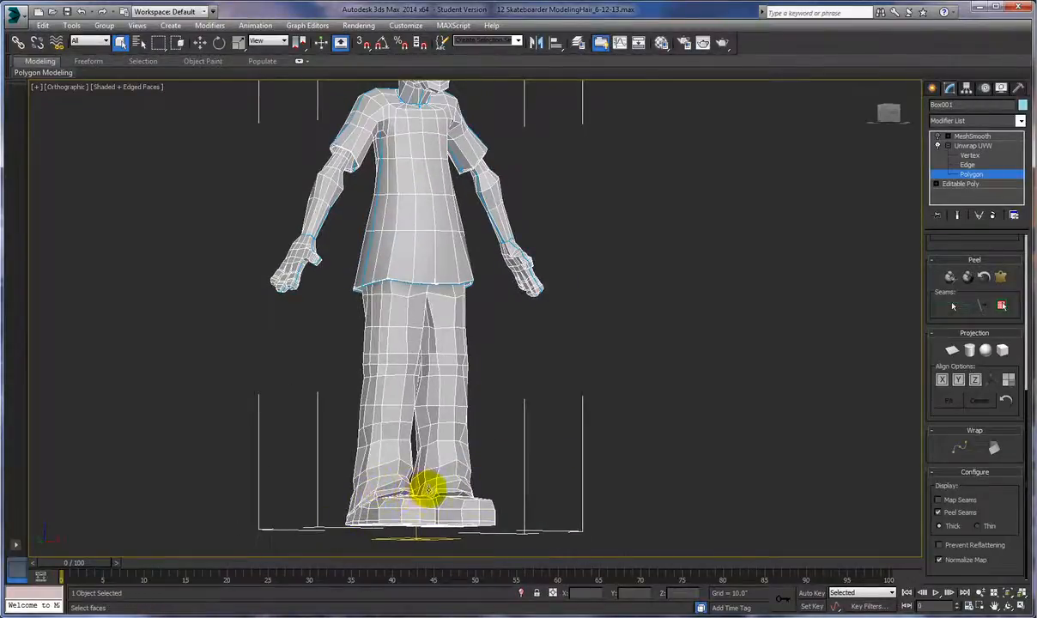
alt+middle_drag(537, 477, 584, 448)
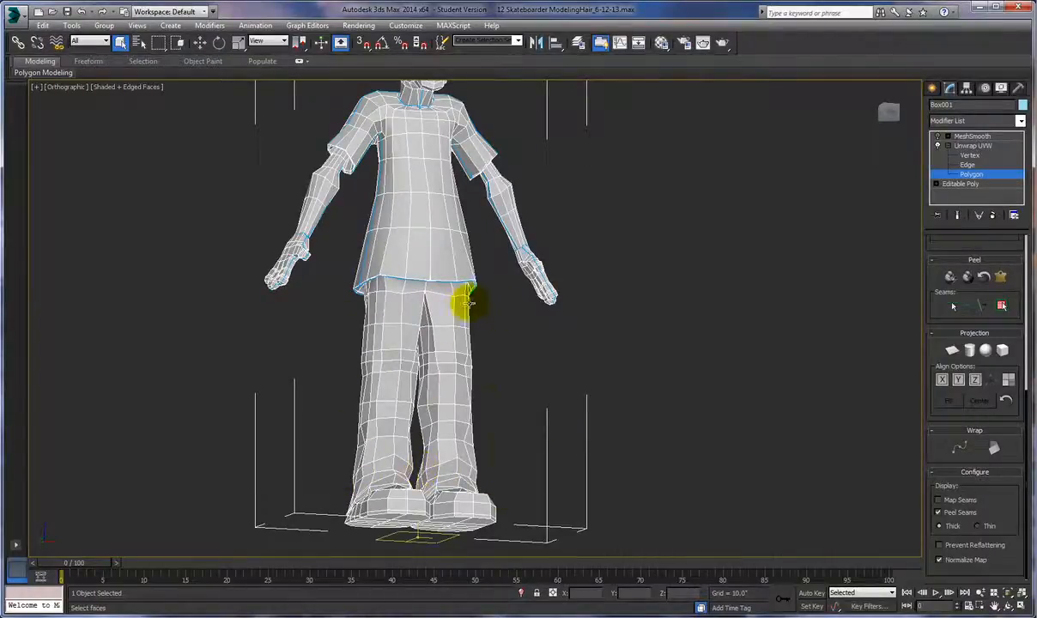
alt+middle_drag(461, 428, 800, 426)
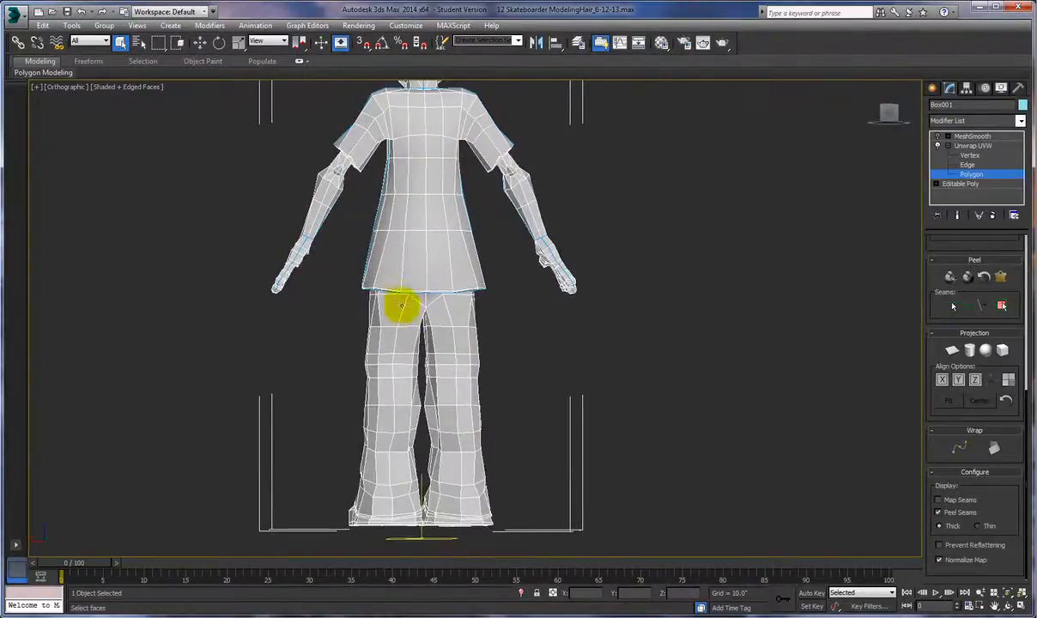
alt+middle_drag(604, 480, 431, 449)
alt+middle_drag(543, 438, 528, 435)
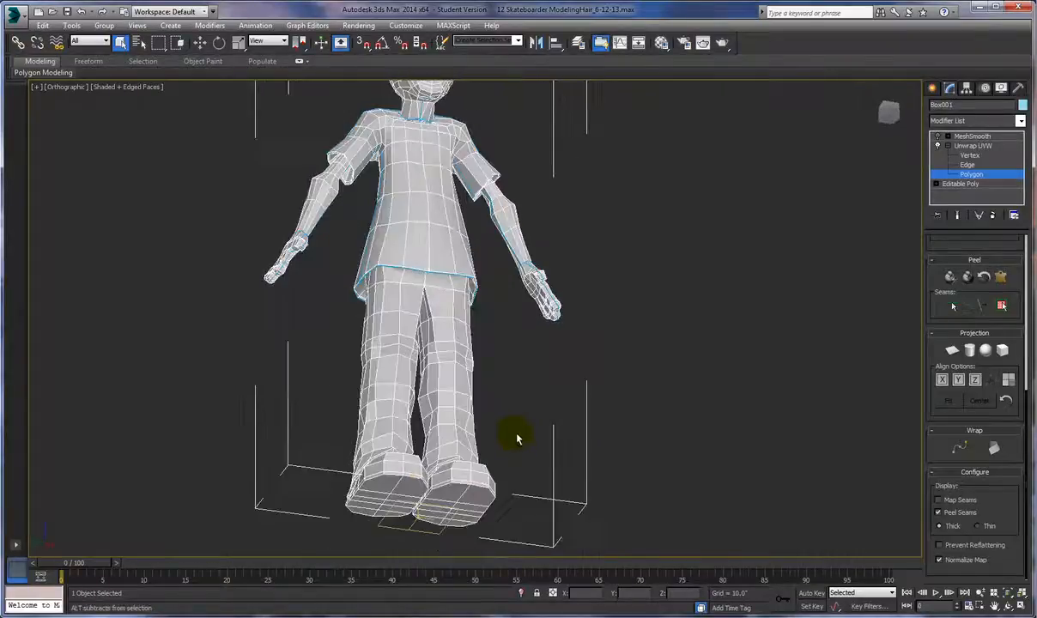
Start a point-to-point peel seam where the right trouser cuff meets the top of the shoe and run it along the cuff's outer side.
scroll(521, 436, up, 6)
middle_drag(521, 386, 577, 432)
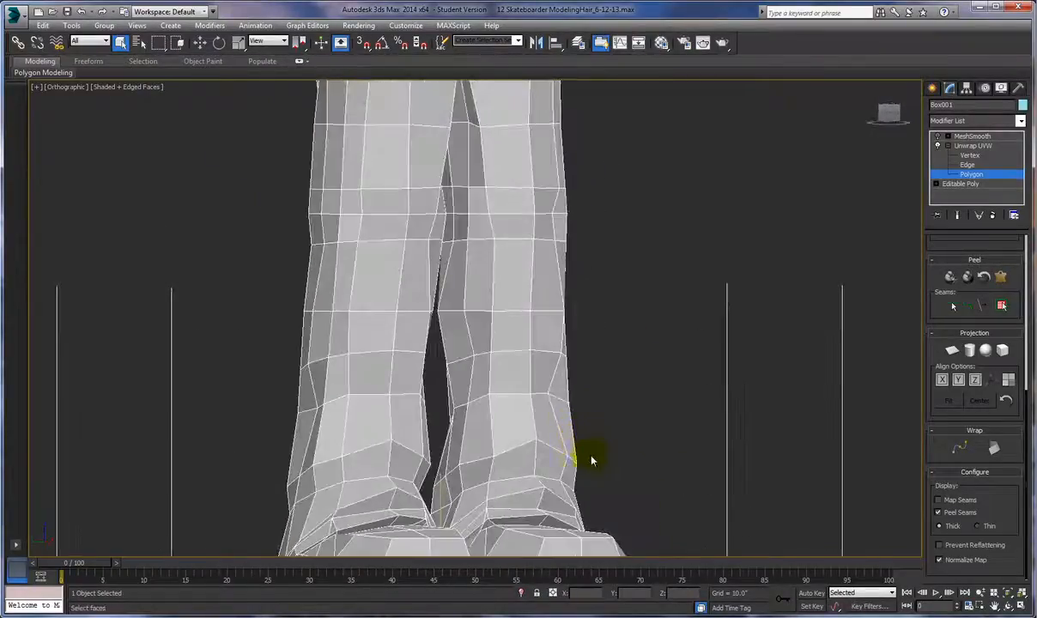
scroll(593, 446, down, 3)
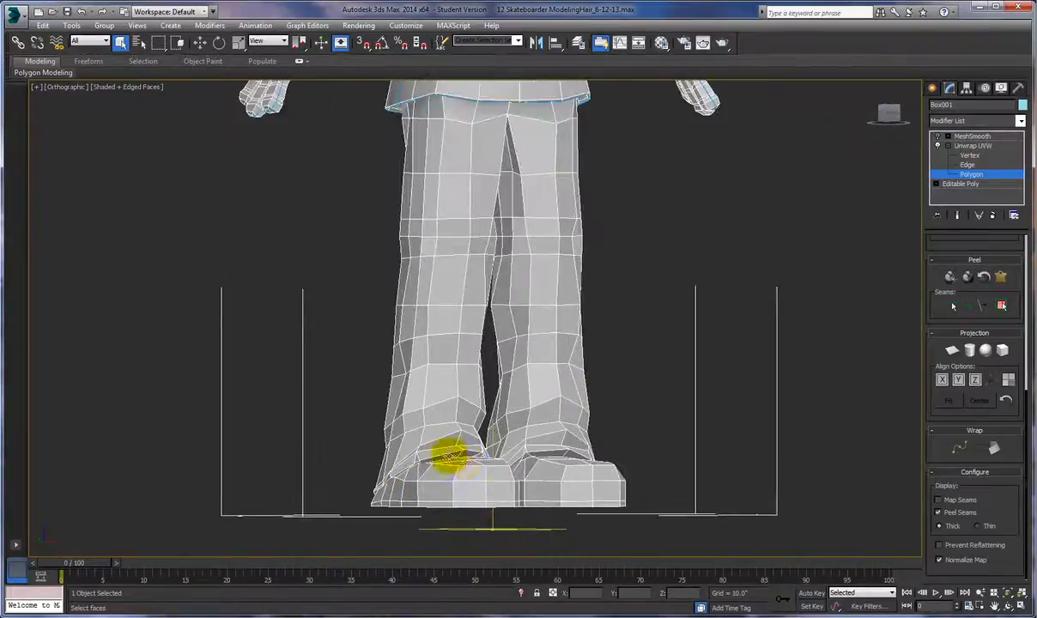
scroll(650, 455, down, 2)
scroll(649, 457, up, 4)
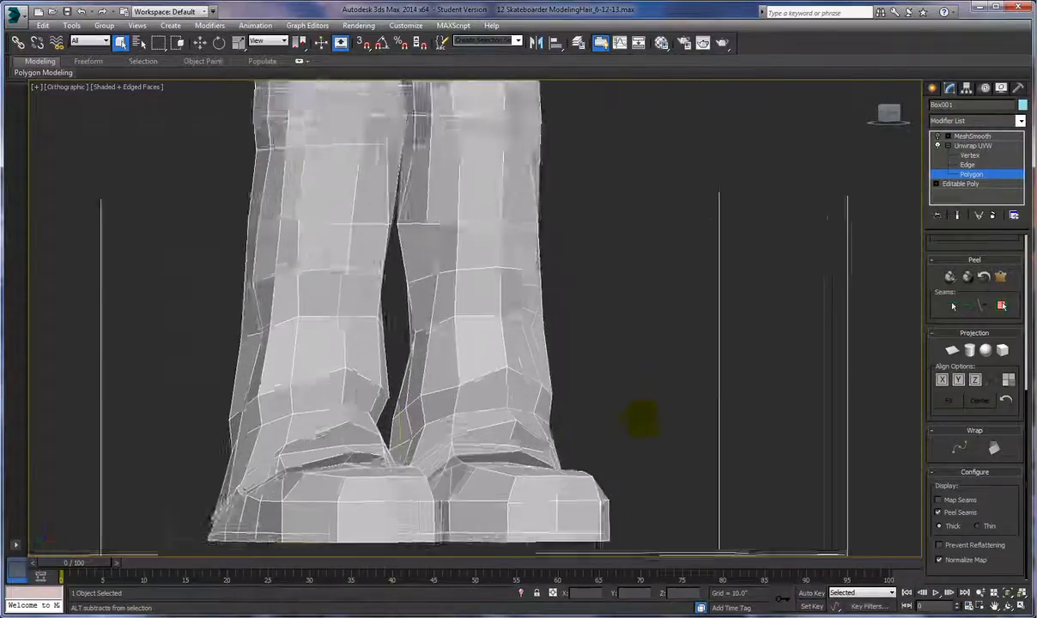
scroll(646, 479, up, 2)
alt+middle_drag(695, 459, 732, 461)
click(971, 305)
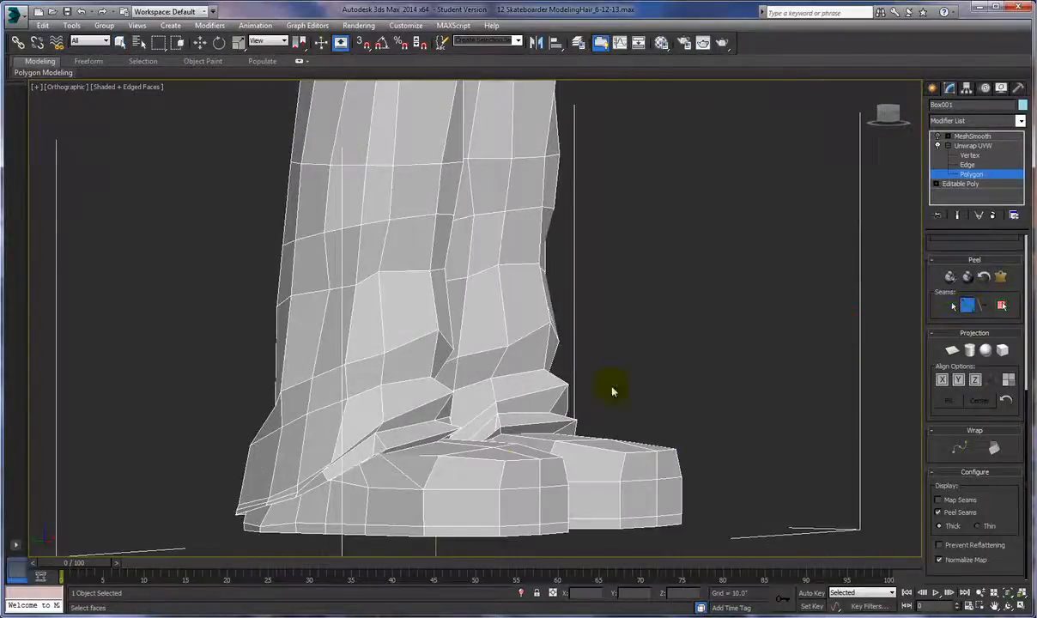
click(455, 427)
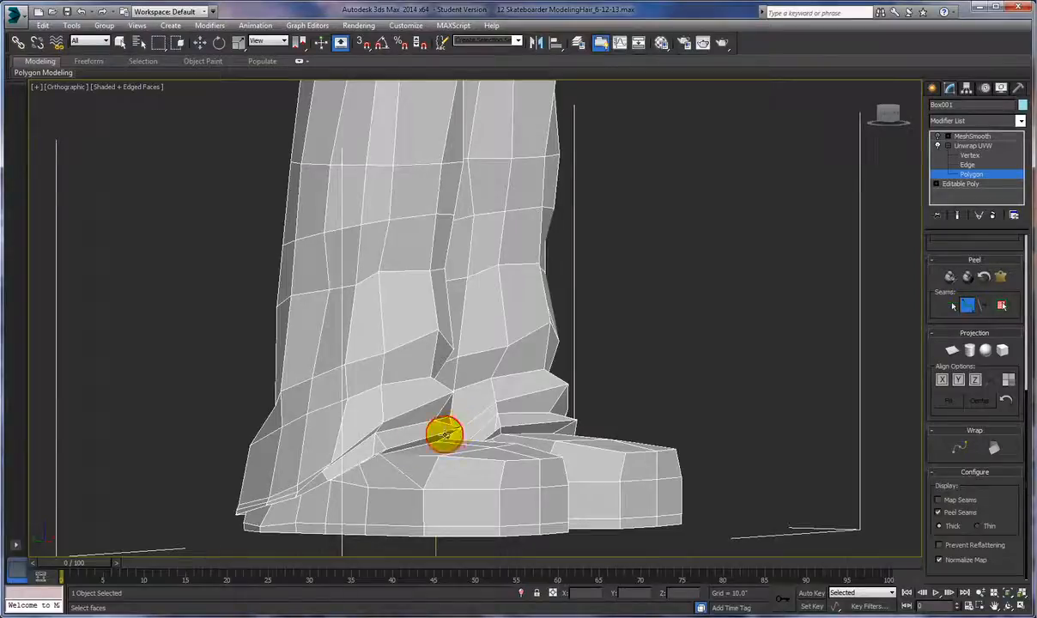
click(385, 448)
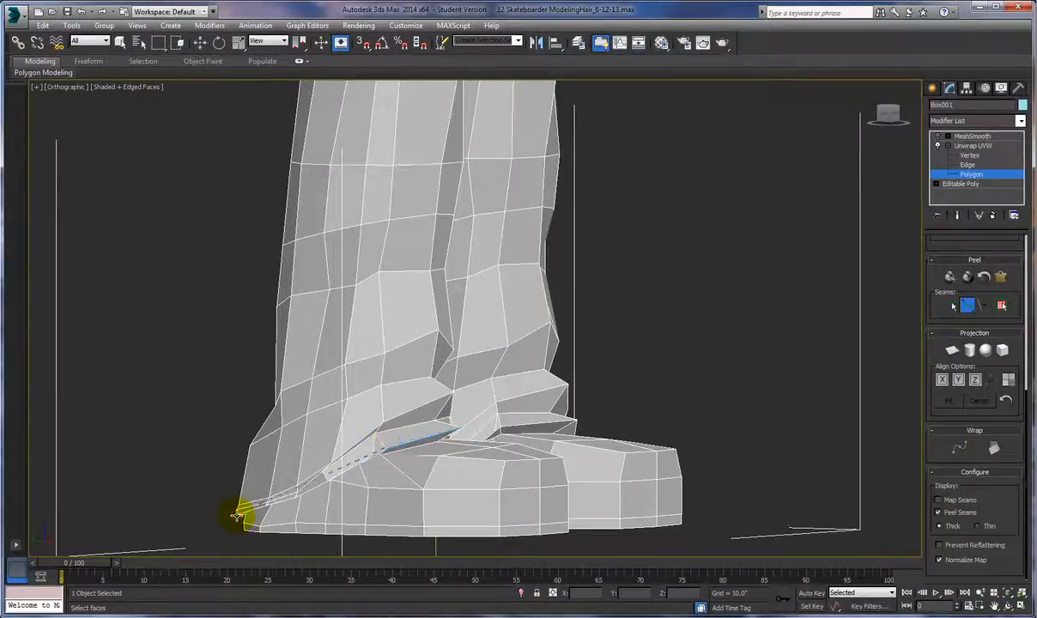
mouse_move(230, 527)
alt+middle_down()
mouse_move(239, 472)
mouse_move(238, 510)
alt+middle_up()
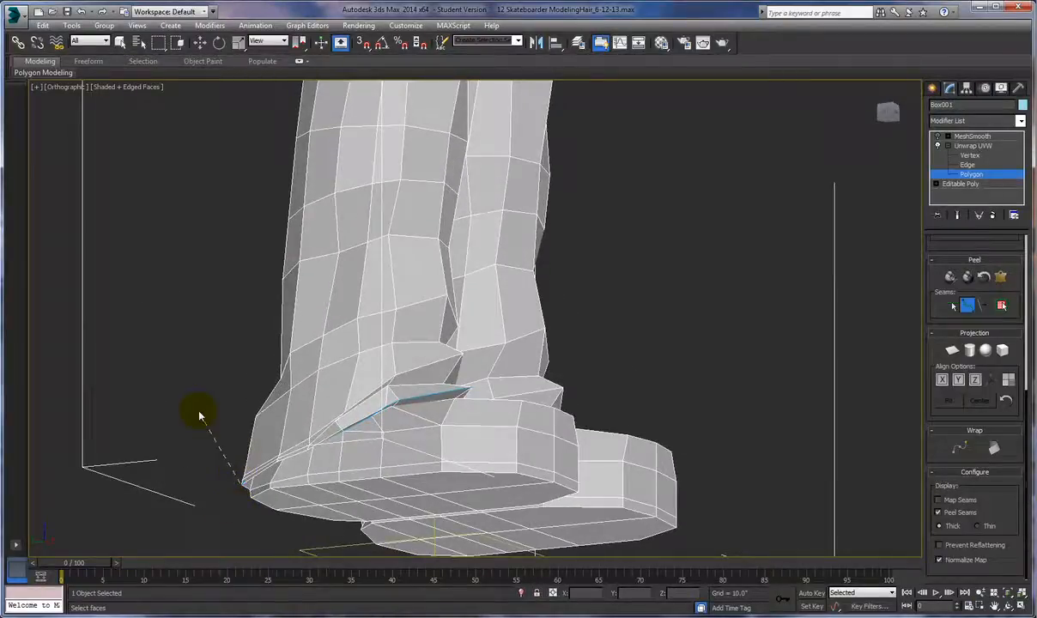
click(344, 429)
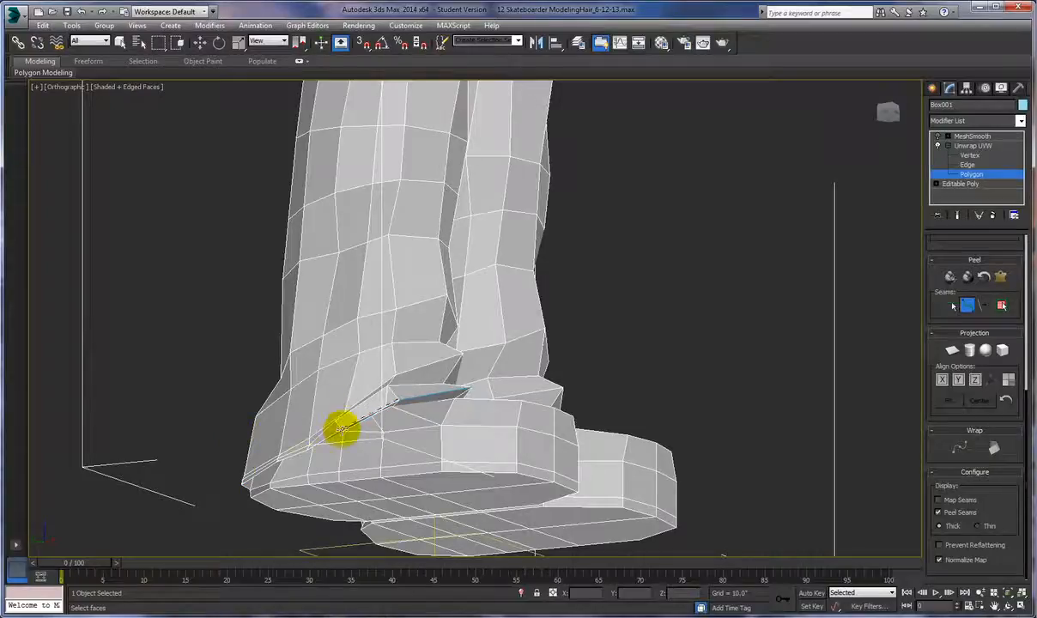
Continue the right cuff's peel seam around the heel and inner side, closing the loop at the front of the shoe.
alt+middle_drag(340, 436, 419, 421)
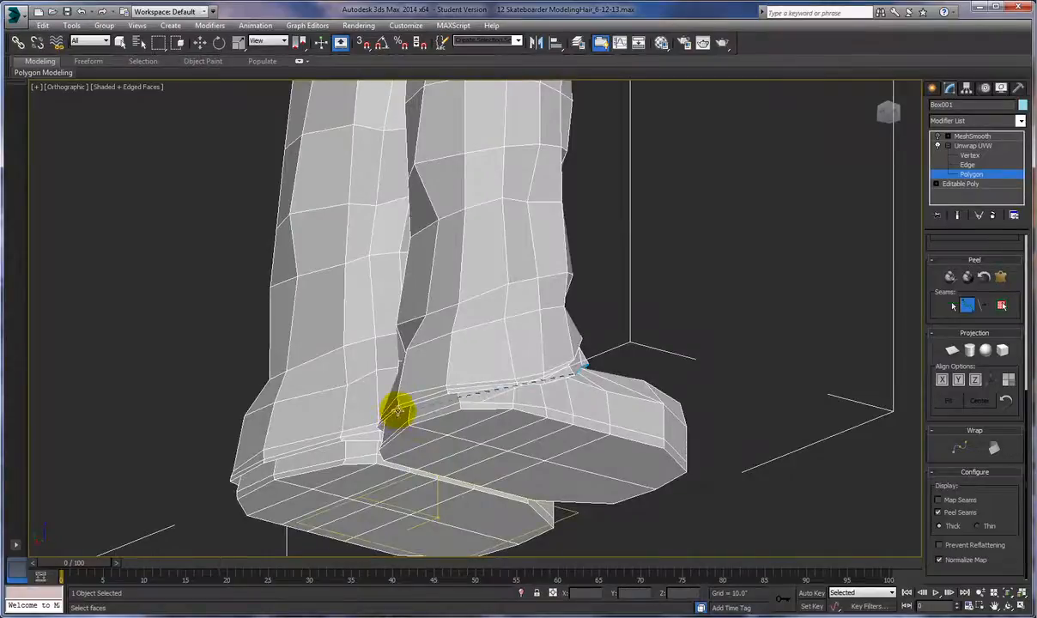
alt+middle_drag(427, 457, 508, 471)
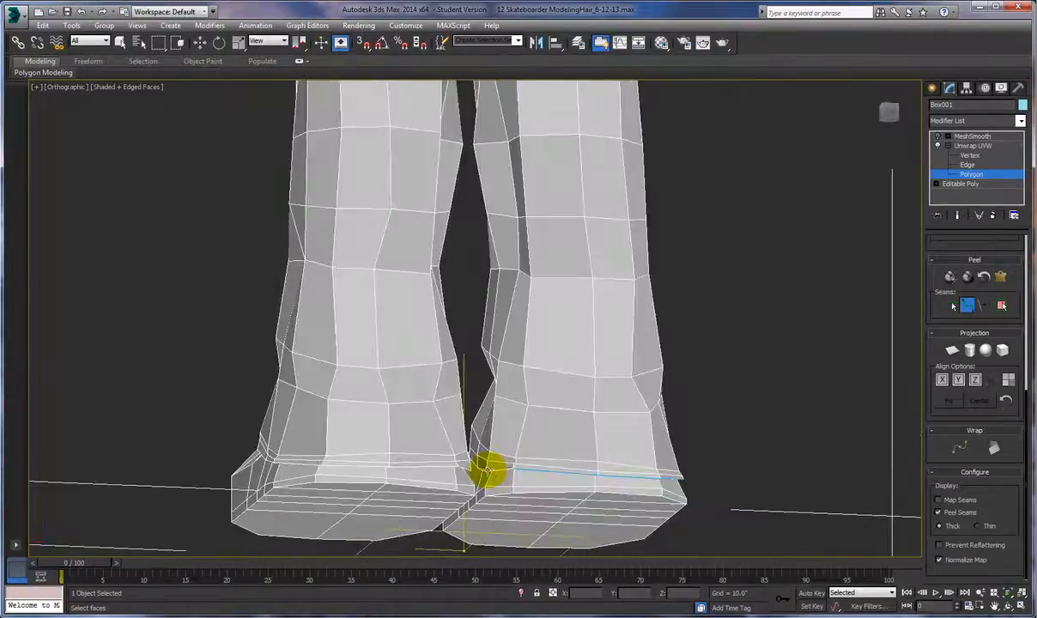
alt+middle_drag(505, 496, 488, 509)
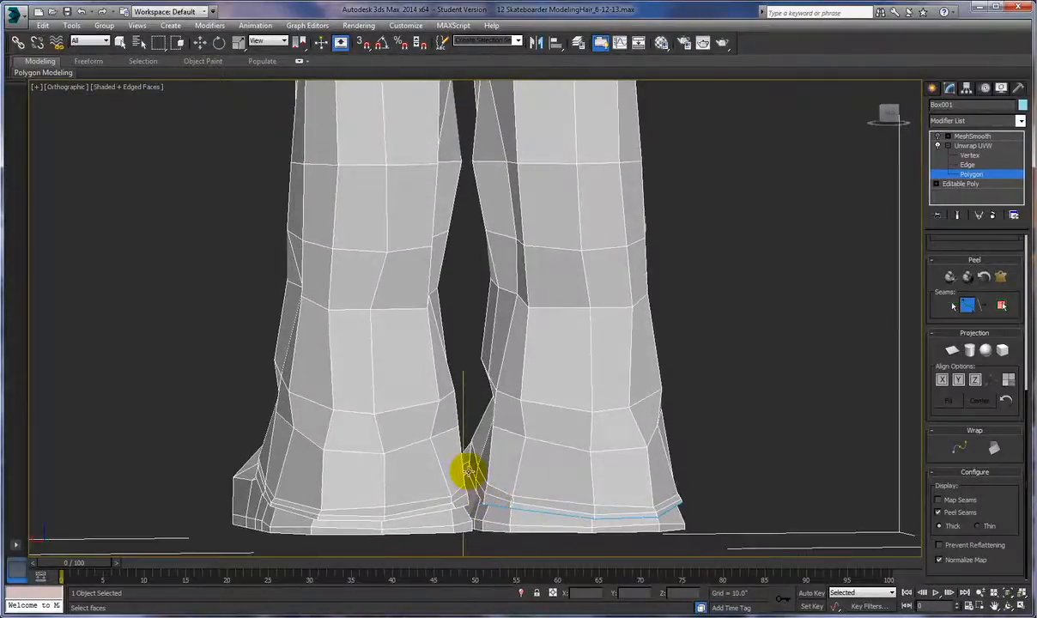
alt+middle_drag(533, 498, 405, 373)
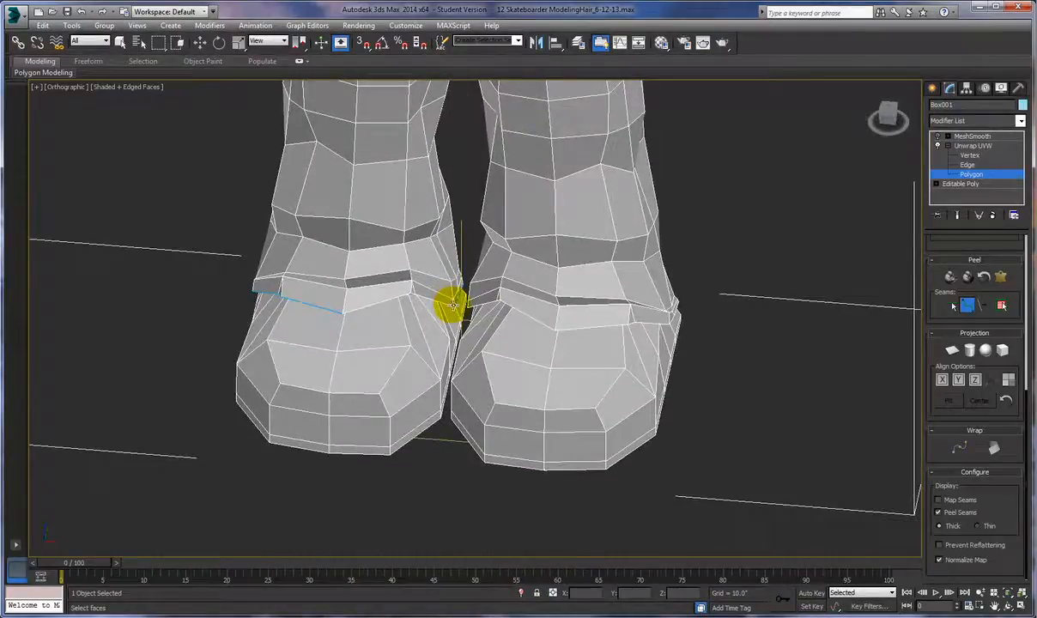
click(410, 293)
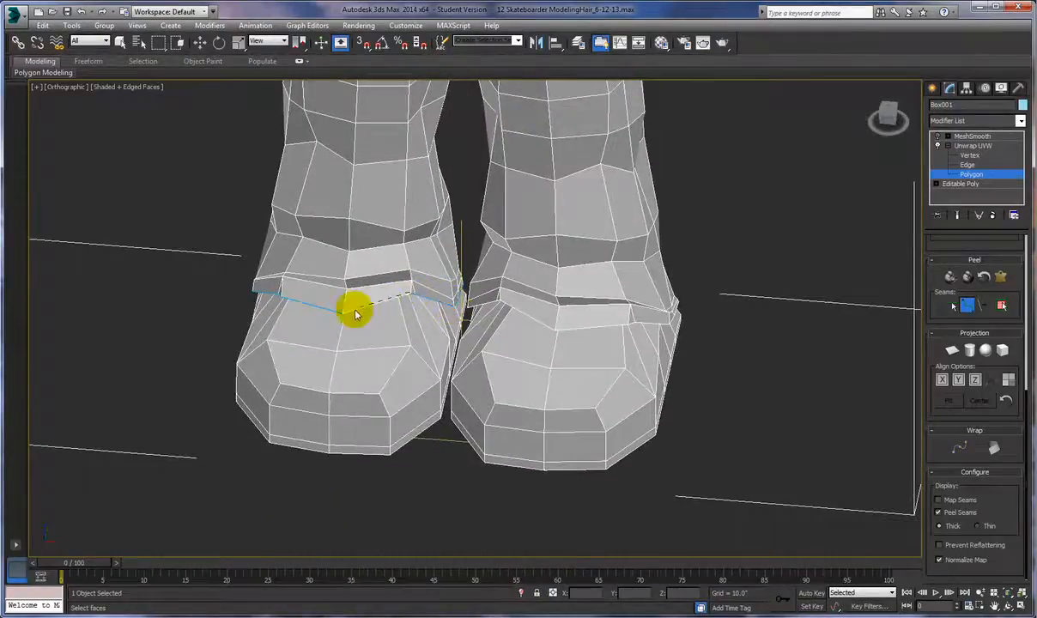
click(344, 311)
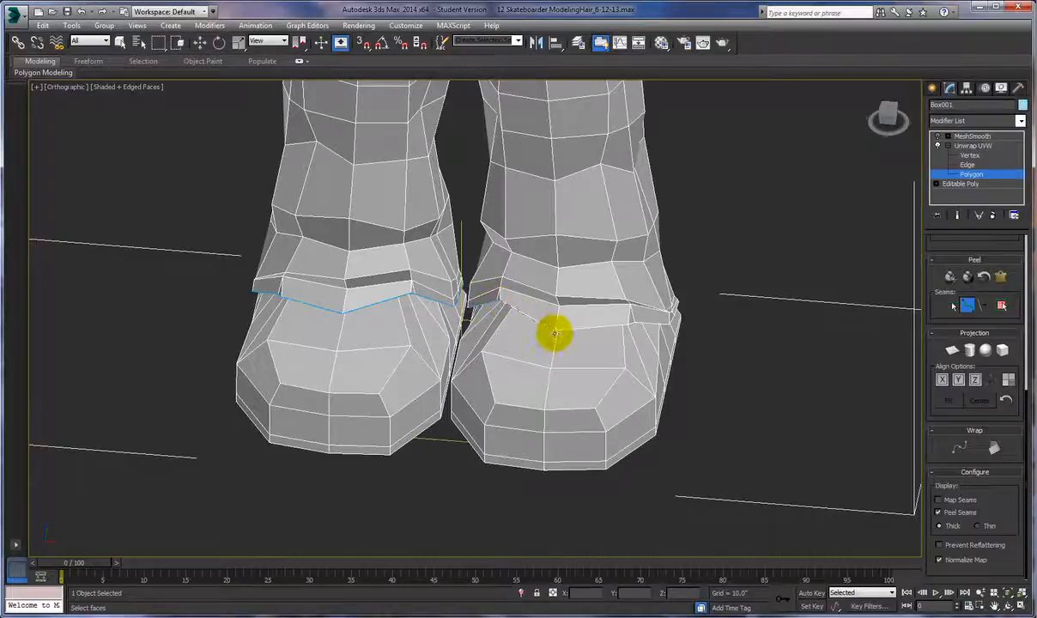
Lay a matching peel seam between the left trouser cuff and shoe, across the front and around the outer side and heel.
click(553, 327)
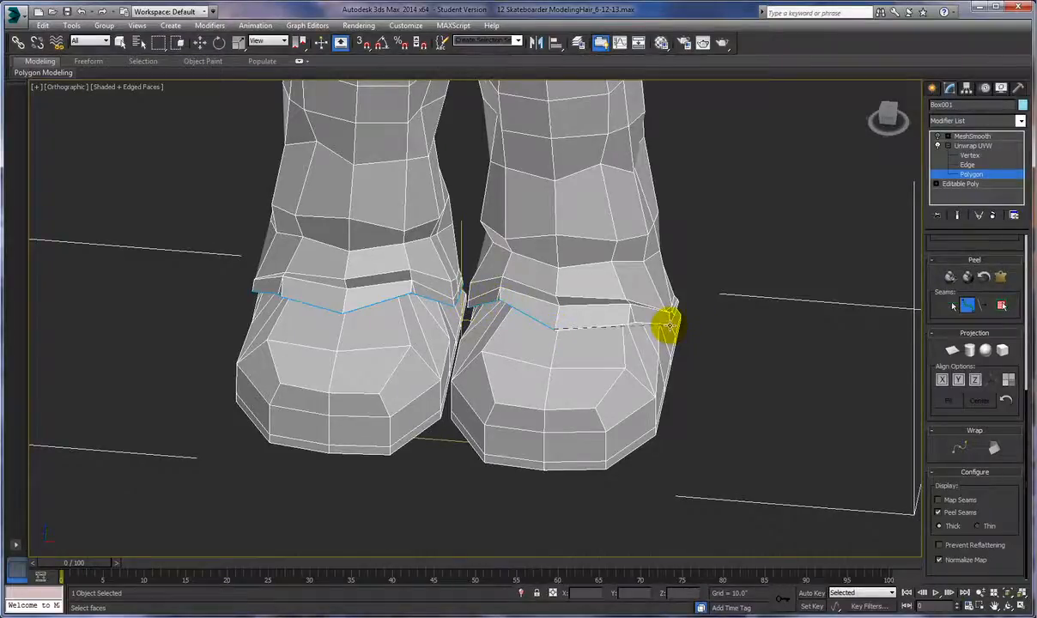
alt+middle_drag(693, 351, 595, 326)
click(549, 527)
alt+middle_drag(608, 529, 541, 486)
alt+middle_drag(440, 491, 435, 567)
Run a peel seam up the outer side of the right trouser leg from the cuff seam towards the shirt hem.
scroll(528, 447, down, 4)
alt+middle_drag(598, 408, 592, 405)
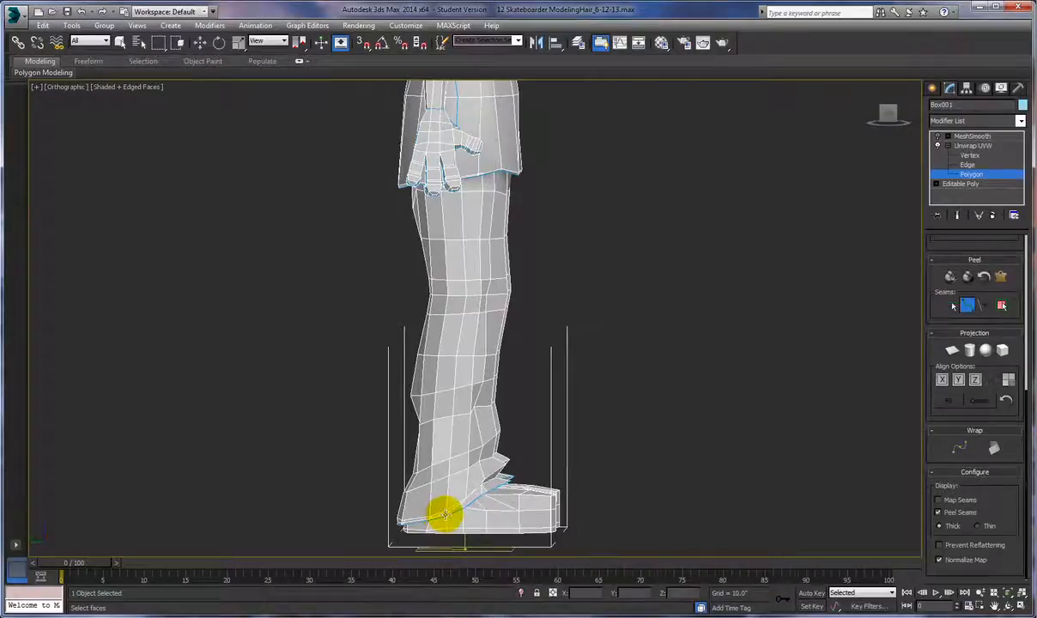
click(445, 513)
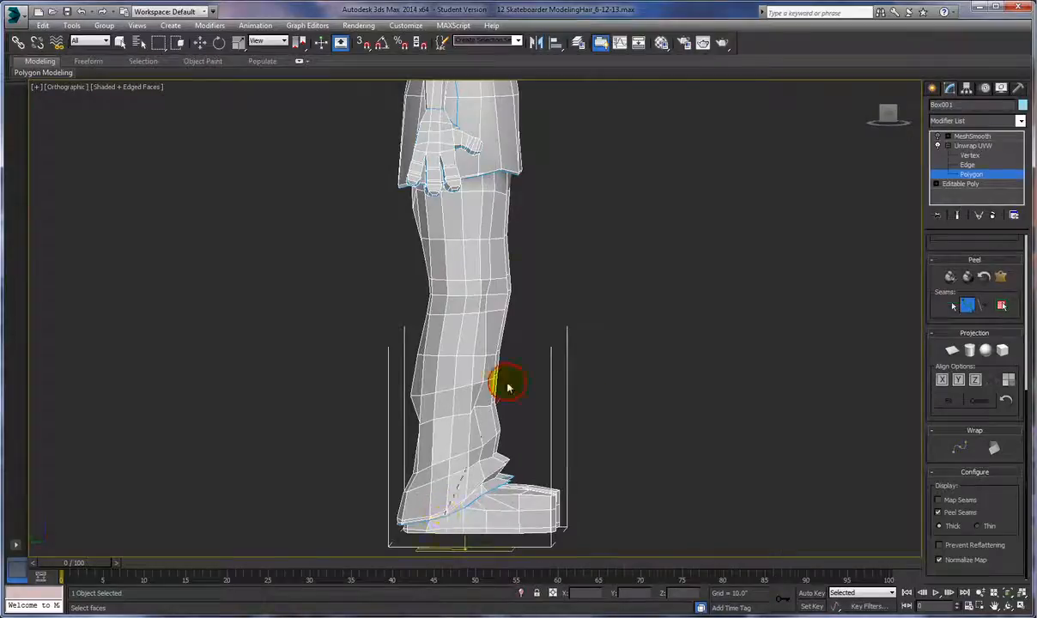
click(463, 240)
scroll(463, 241, up, 8)
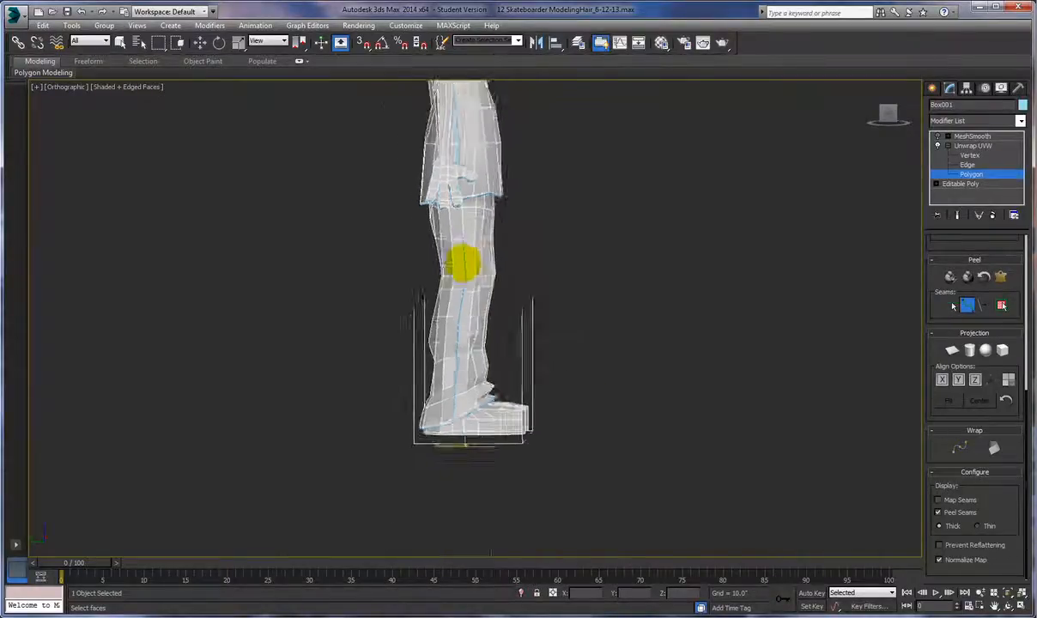
alt+middle_drag(475, 243, 415, 559)
alt+middle_drag(390, 512, 402, 480)
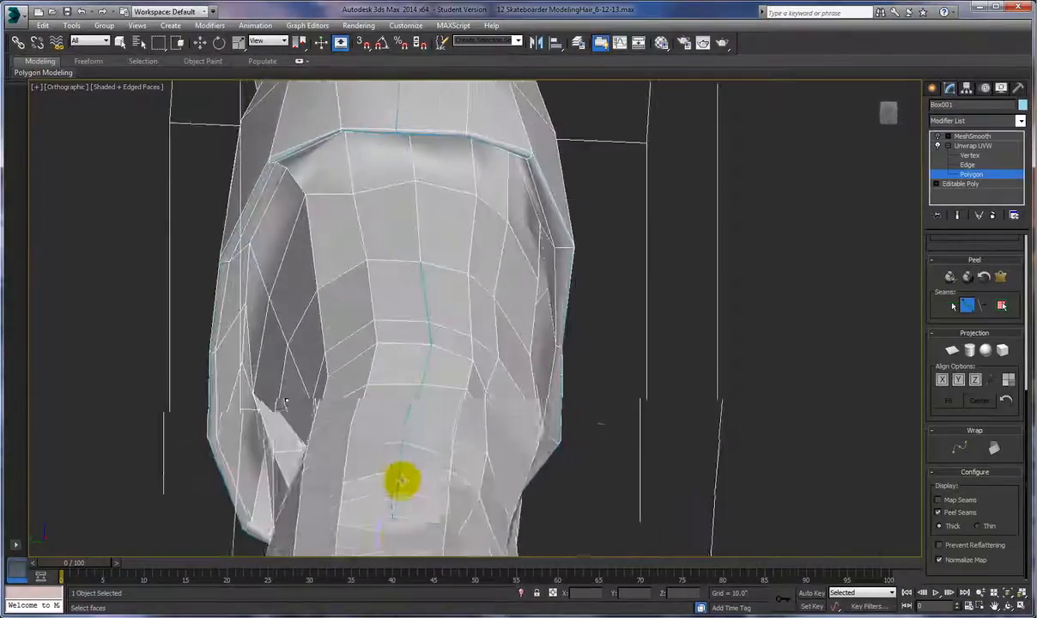